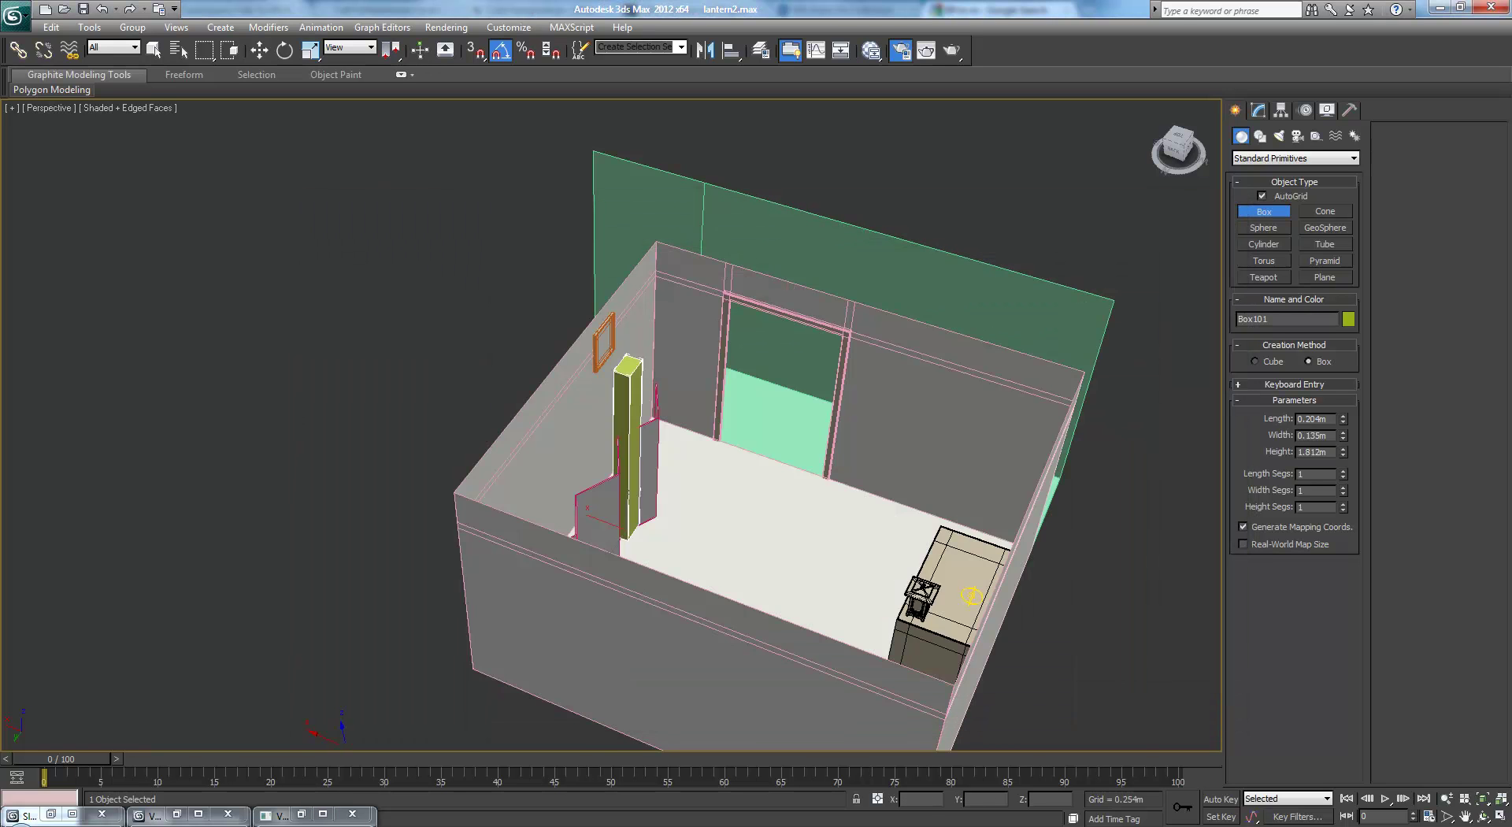
# Try moving the tall box from beside the folding screen to the doorway opening
pyautogui.keyDown('alt'); pyautogui.moveTo(901, 415); pyautogui.dragTo(872, 399, button='middle'); pyautogui.keyUp('alt')
pyautogui.scroll(4, 884, 399)
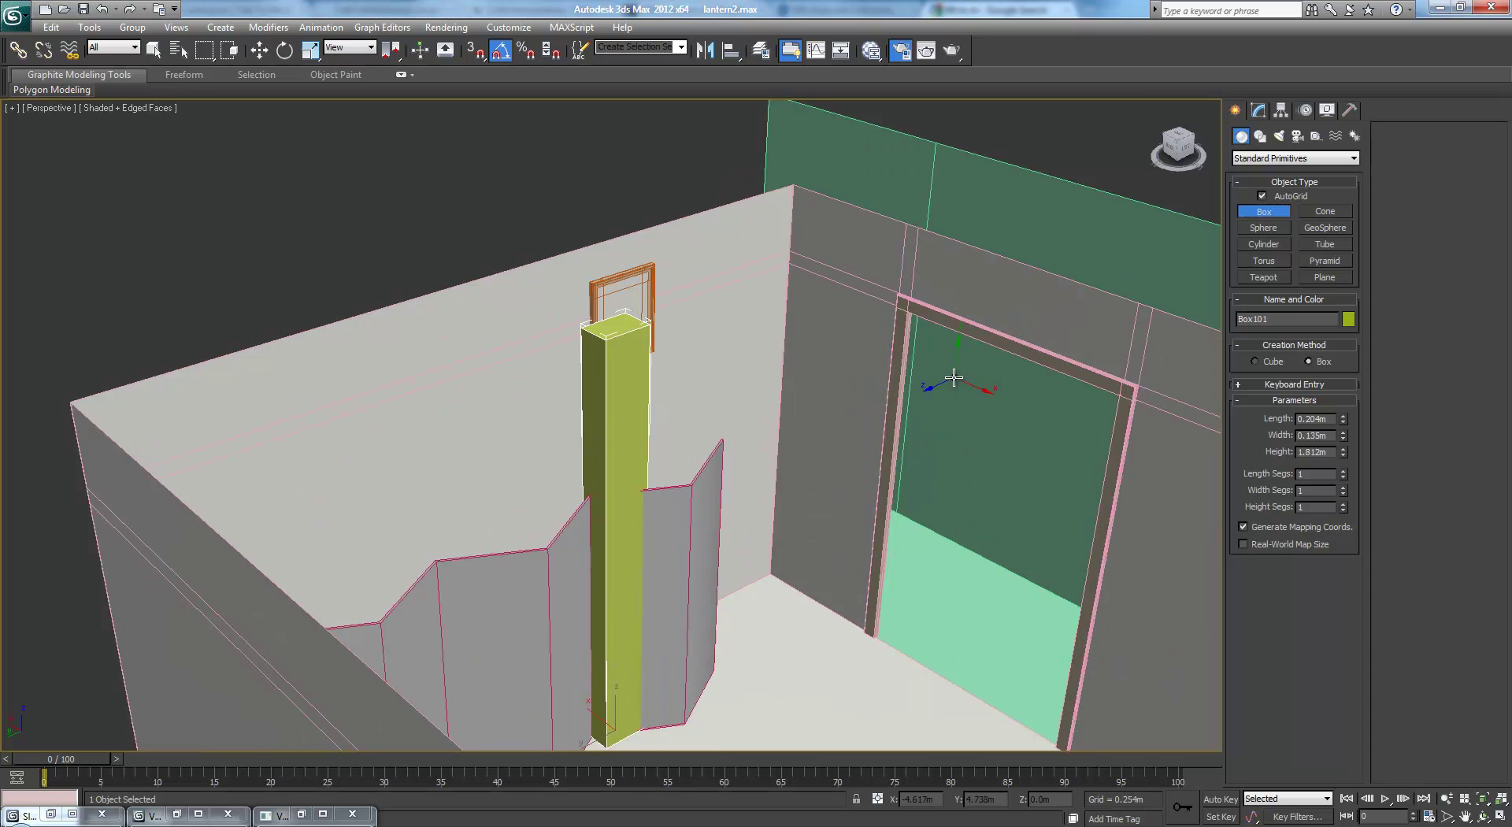
pyautogui.scroll(-2, 801, 438)
pyautogui.keyDown('alt'); pyautogui.moveTo(838, 442); pyautogui.dragTo(797, 434, button='middle'); pyautogui.keyUp('alt')
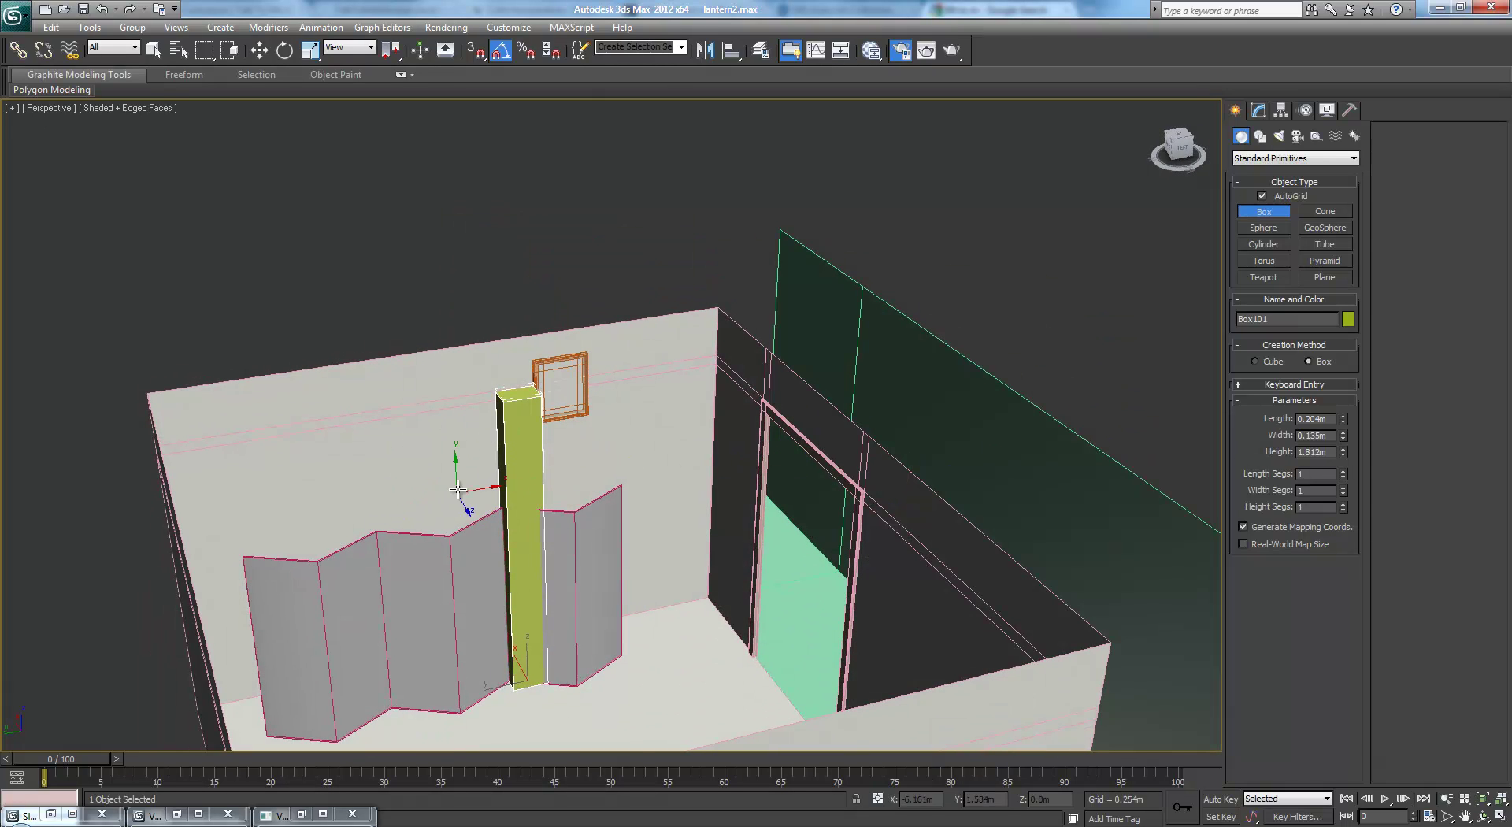
pyautogui.keyDown('alt'); pyautogui.moveTo(507, 494); pyautogui.dragTo(556, 513, button='middle'); pyautogui.keyUp('alt')
pyautogui.press('w')
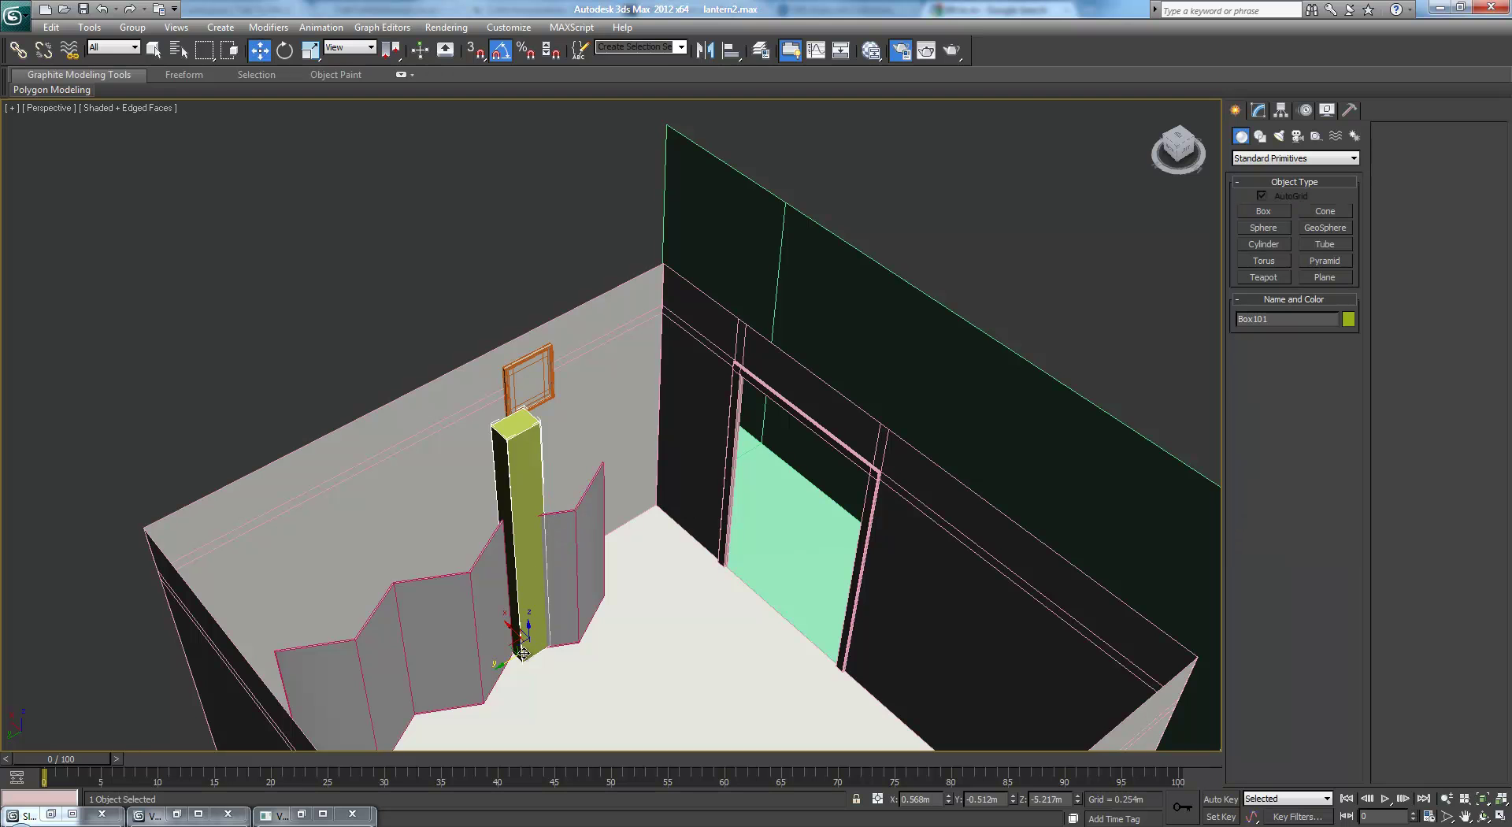
pyautogui.moveTo(510, 646); pyautogui.dragTo(764, 622)
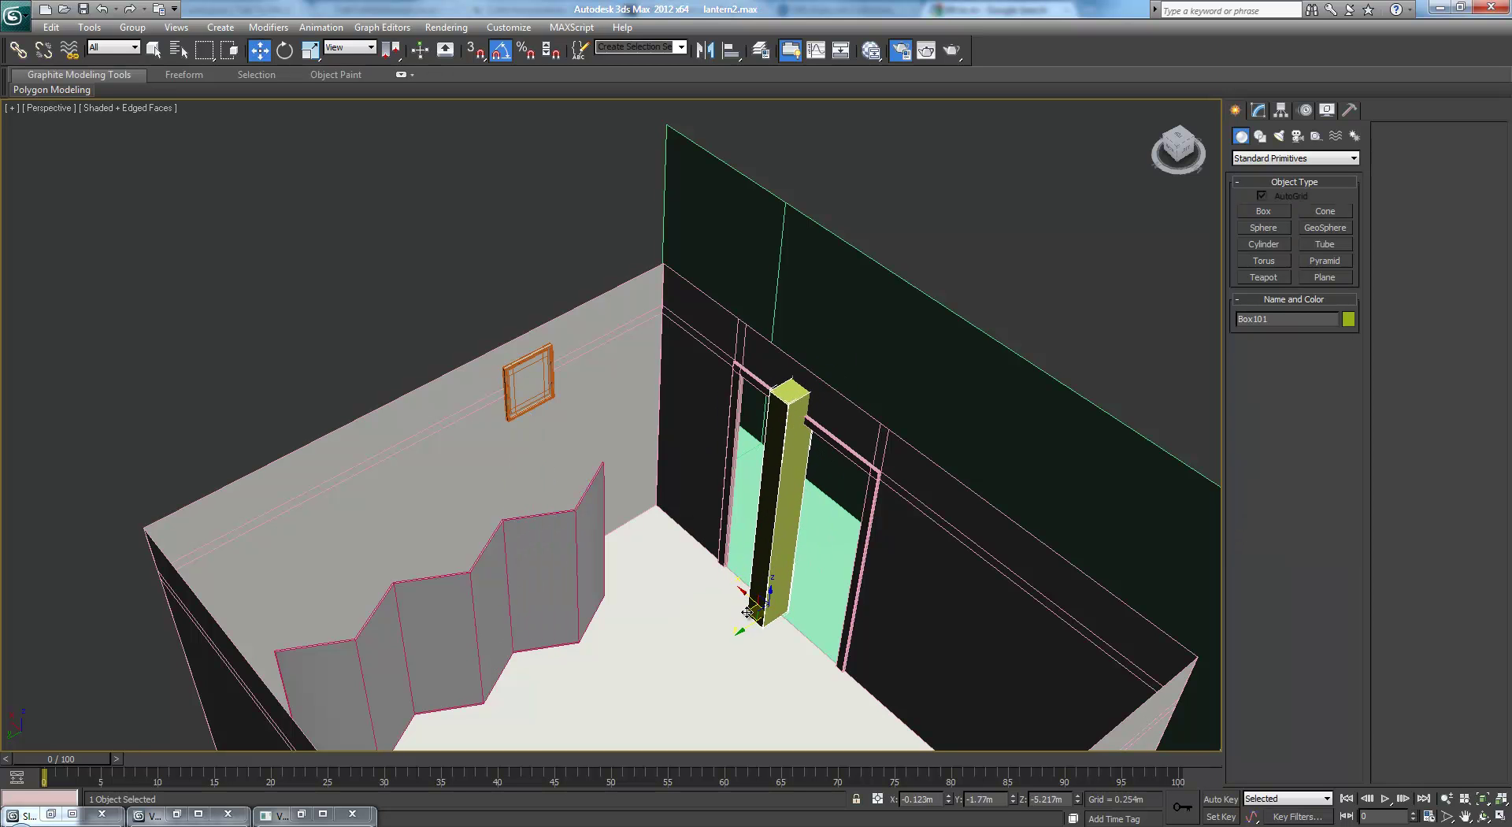
pyautogui.keyDown('alt'); pyautogui.moveTo(764, 623); pyautogui.dragTo(841, 555, button='middle'); pyautogui.keyUp('alt')
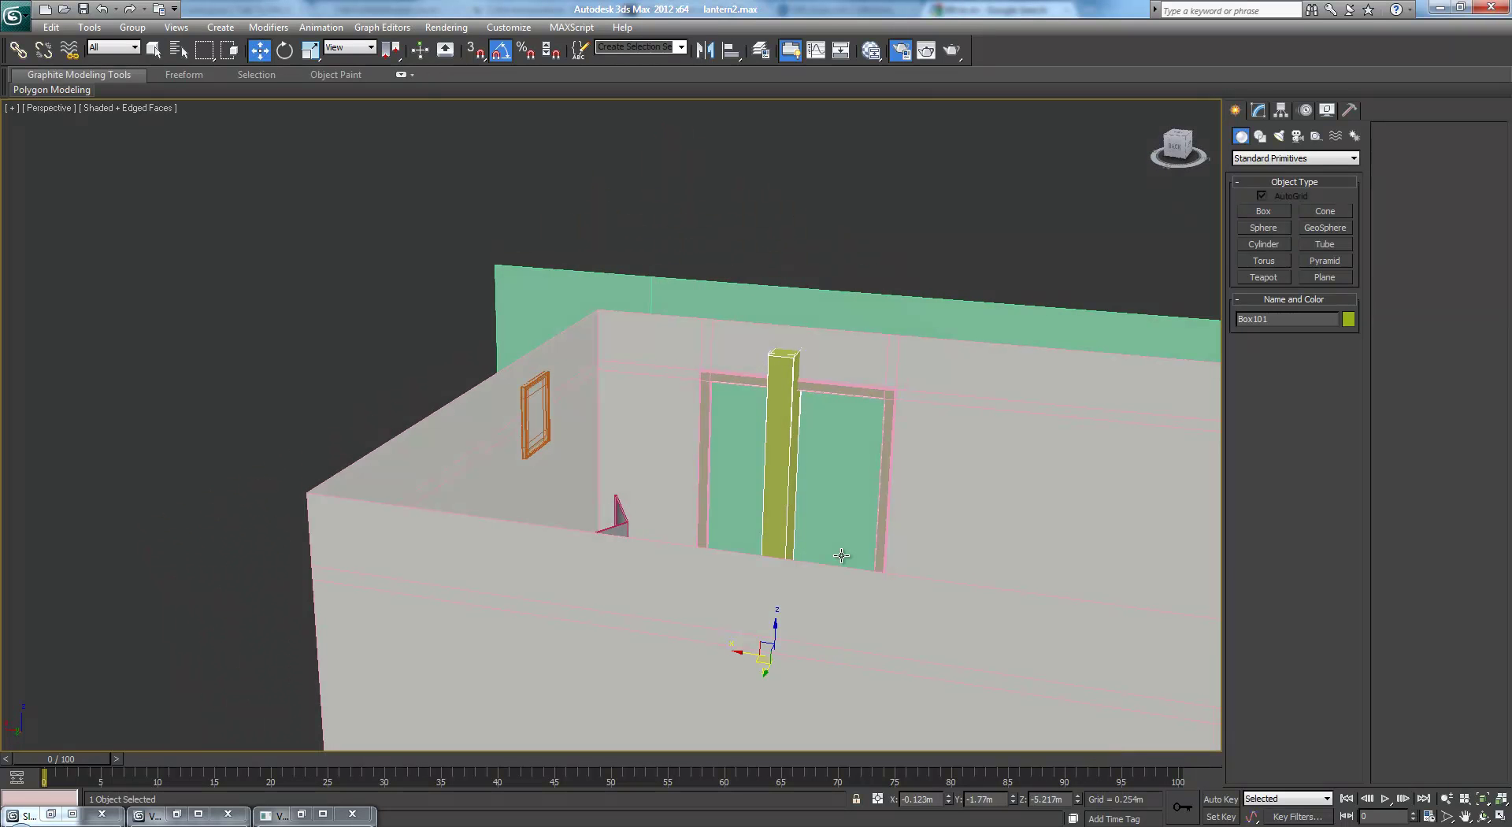
pyautogui.keyDown('alt'); pyautogui.moveTo(948, 513); pyautogui.dragTo(929, 560, button='middle'); pyautogui.keyUp('alt')
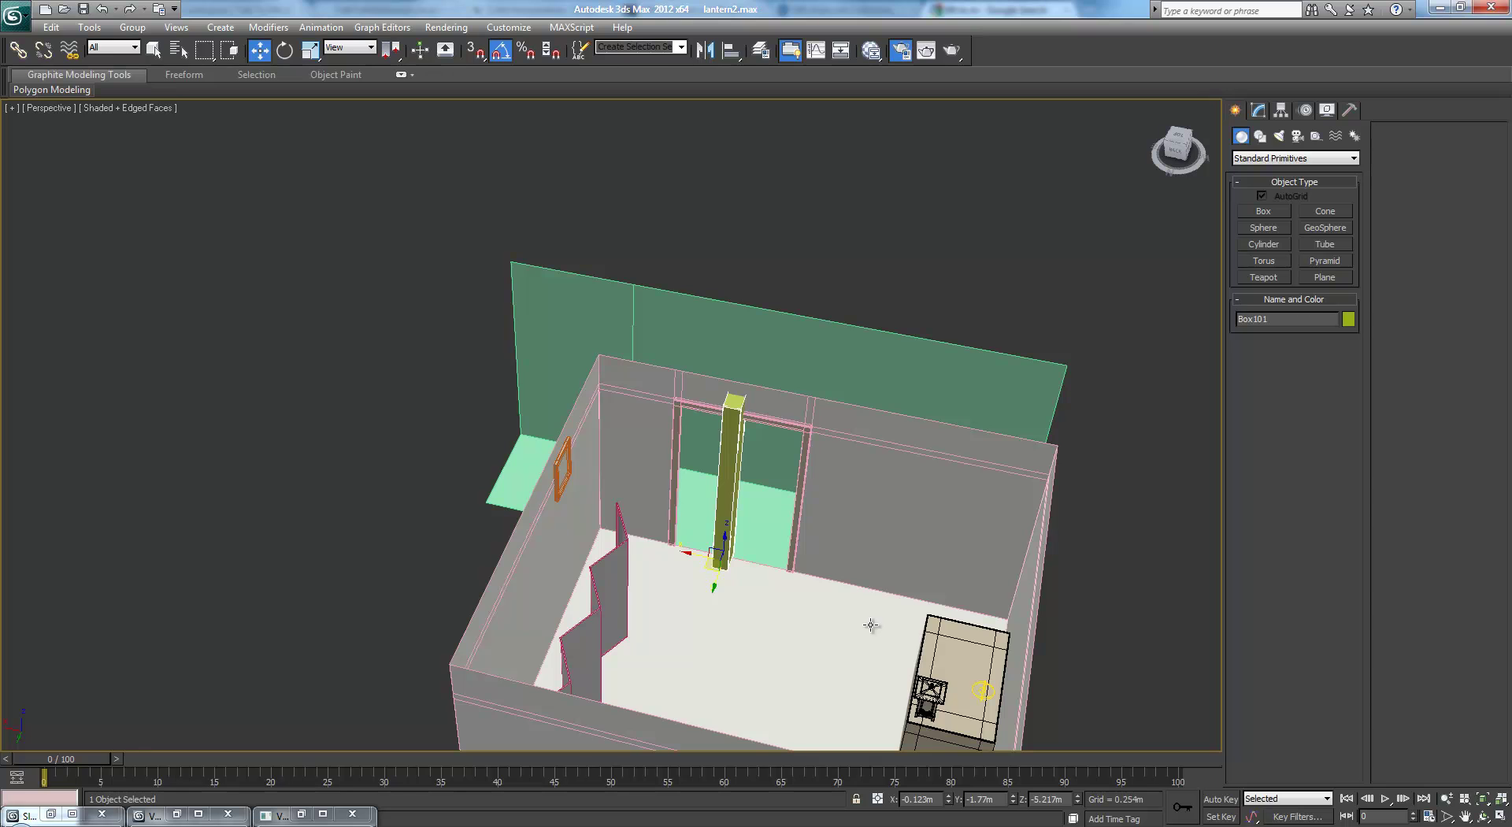
# Undo the tall box's move and its creation
pyautogui.hotkey('ctrl', 'z')
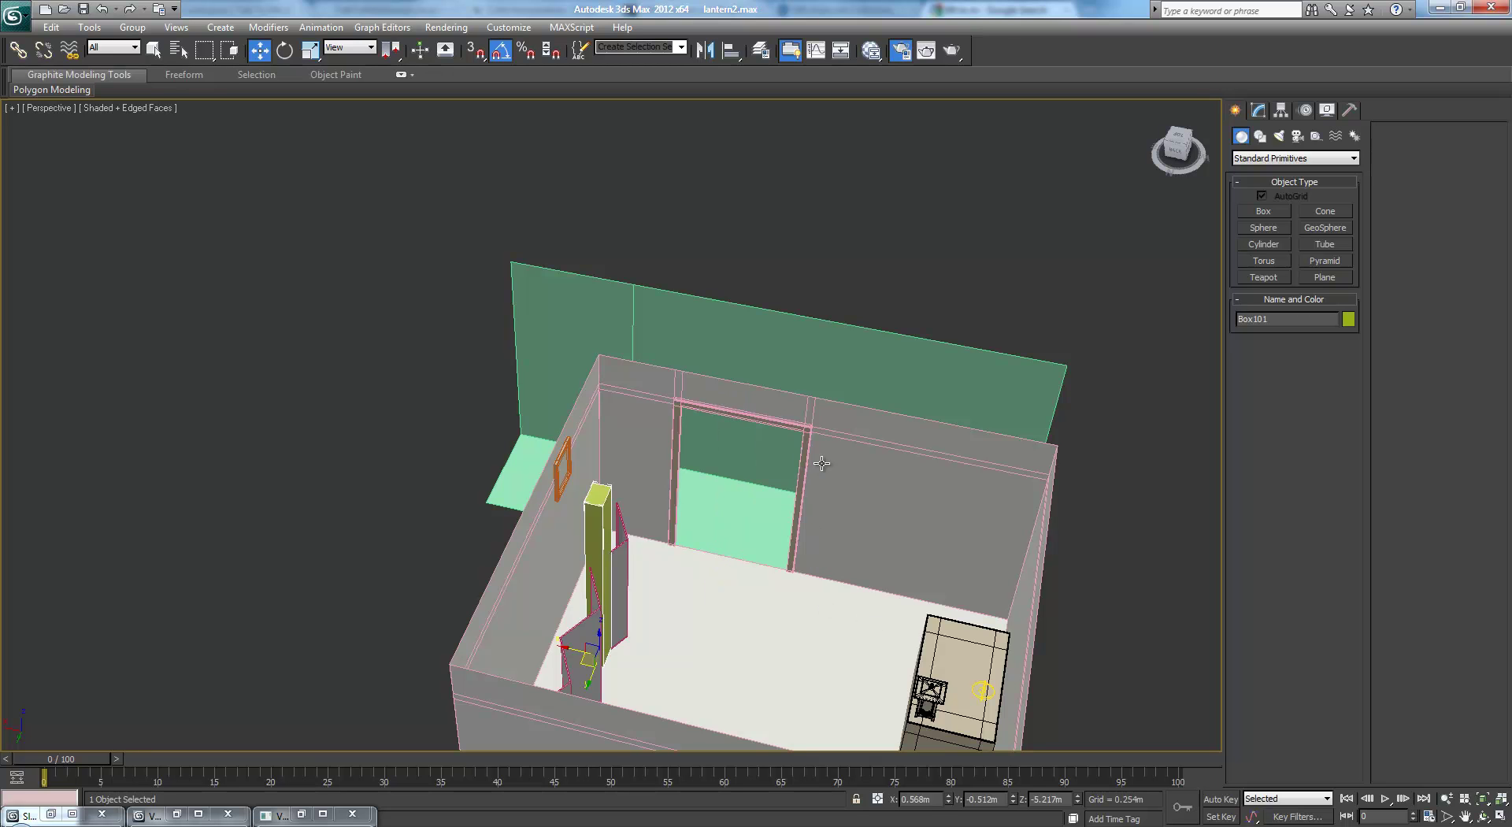
pyautogui.hotkey('ctrl', 'z')
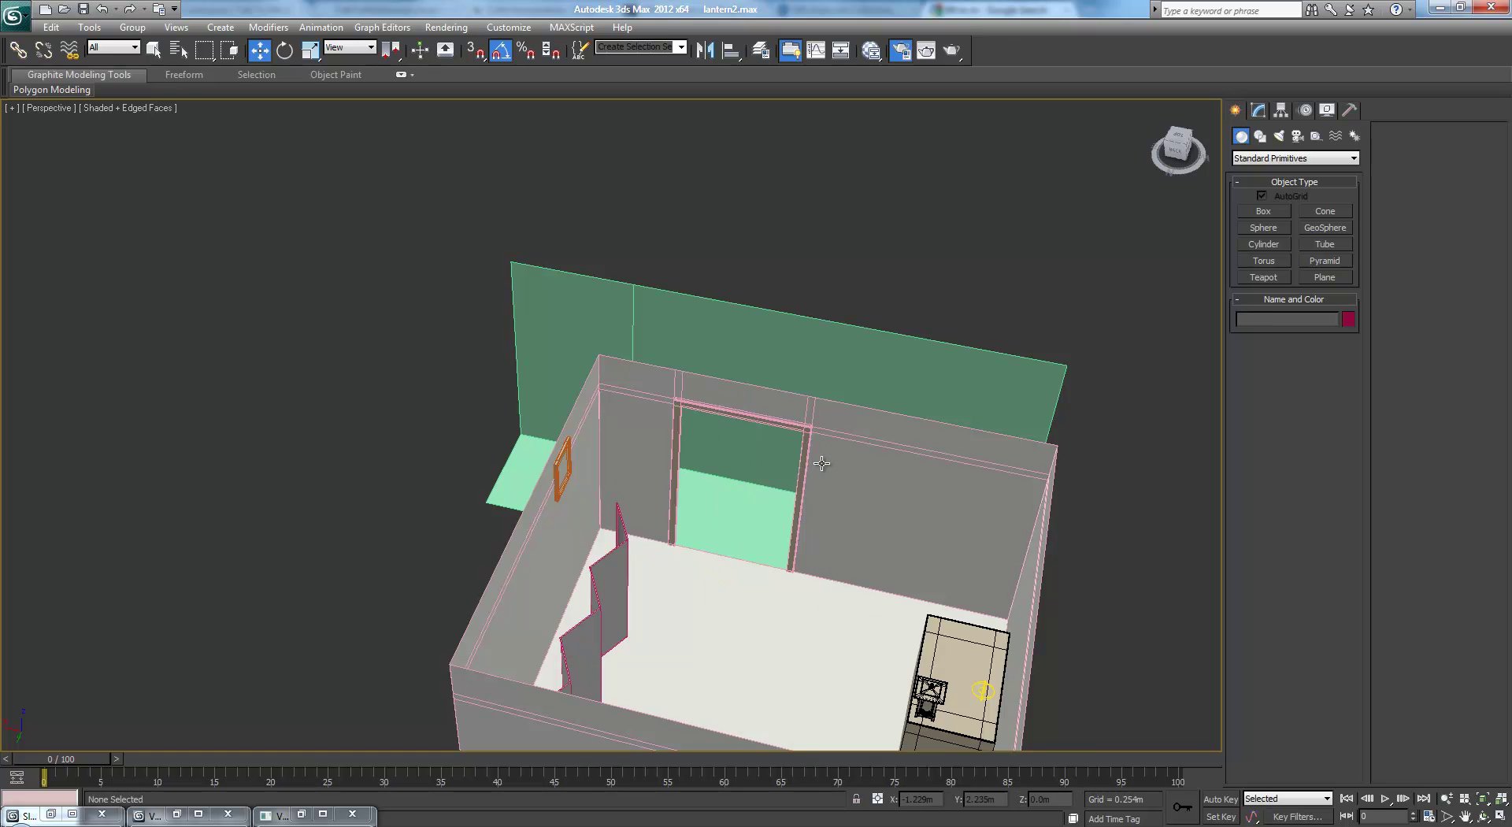
pyautogui.scroll(3, 749, 465)
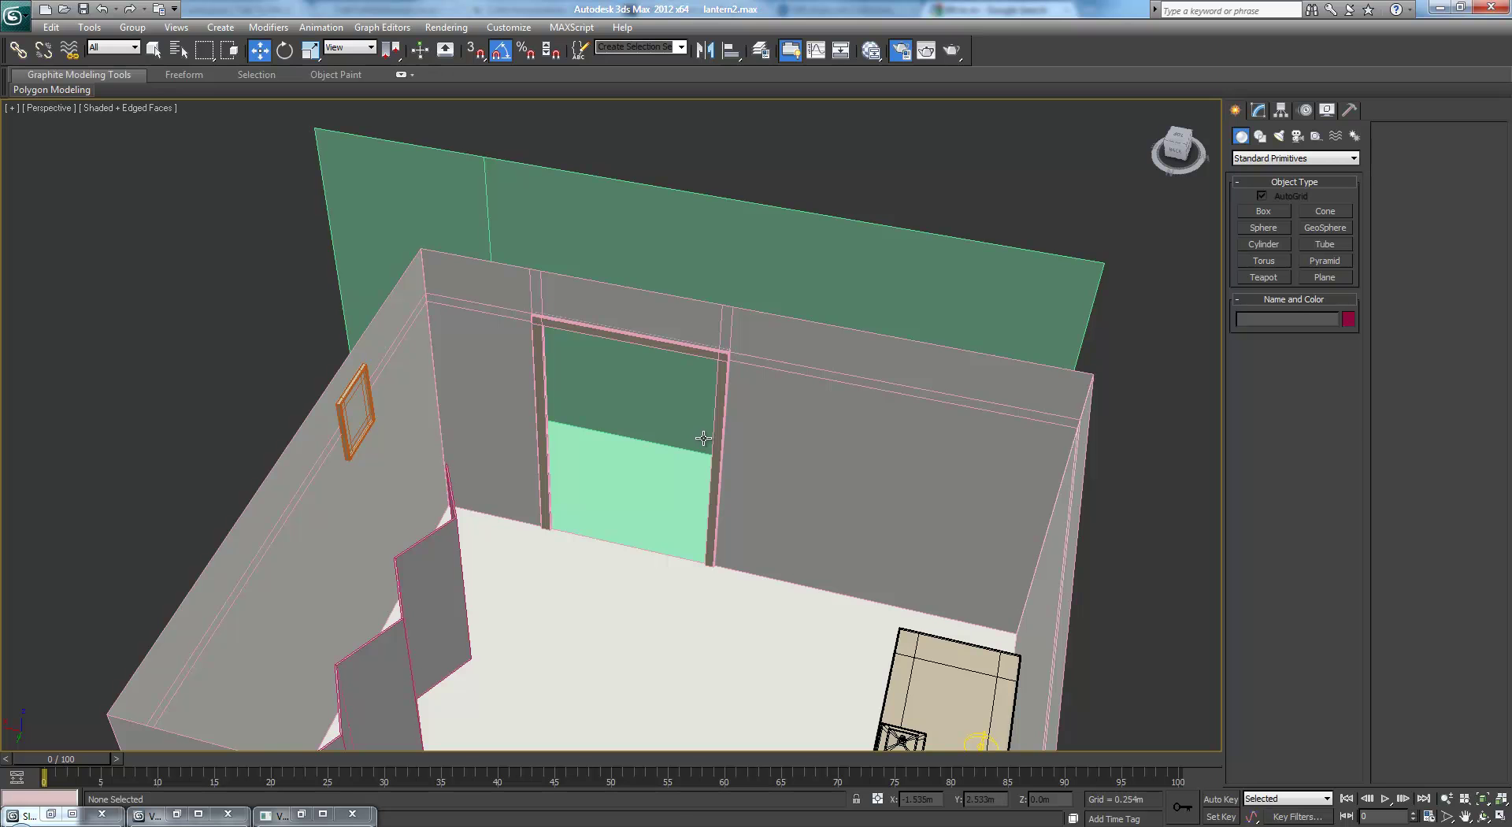
# Attach the door frame to the room walls as one editable poly, matching material IDs to material
pyautogui.click(757, 423)
pyautogui.scroll(4, 768, 414)
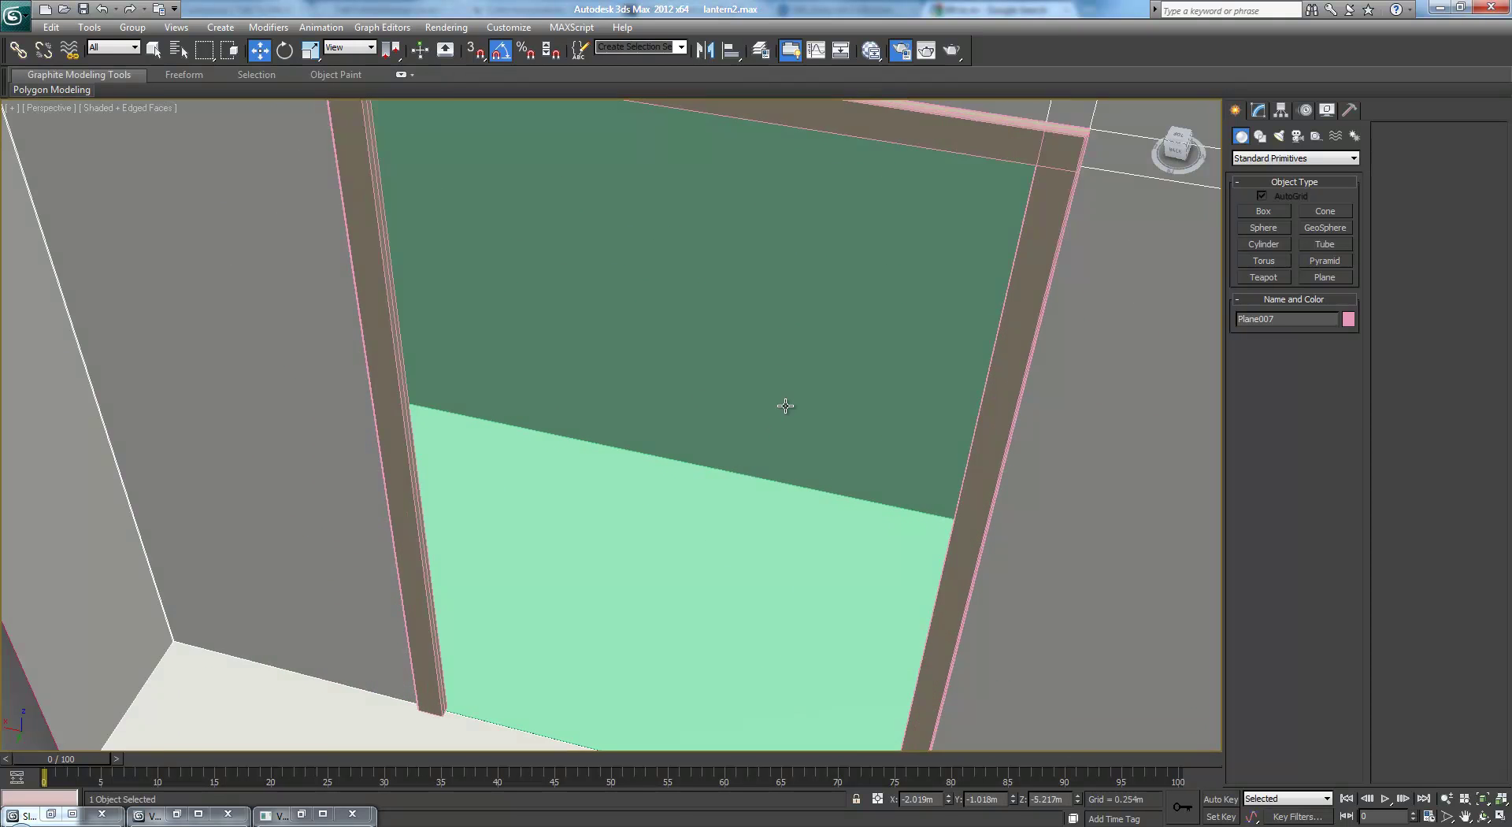
pyautogui.scroll(-2, 783, 405)
pyautogui.scroll(2, 790, 395)
pyautogui.click(1259, 110)
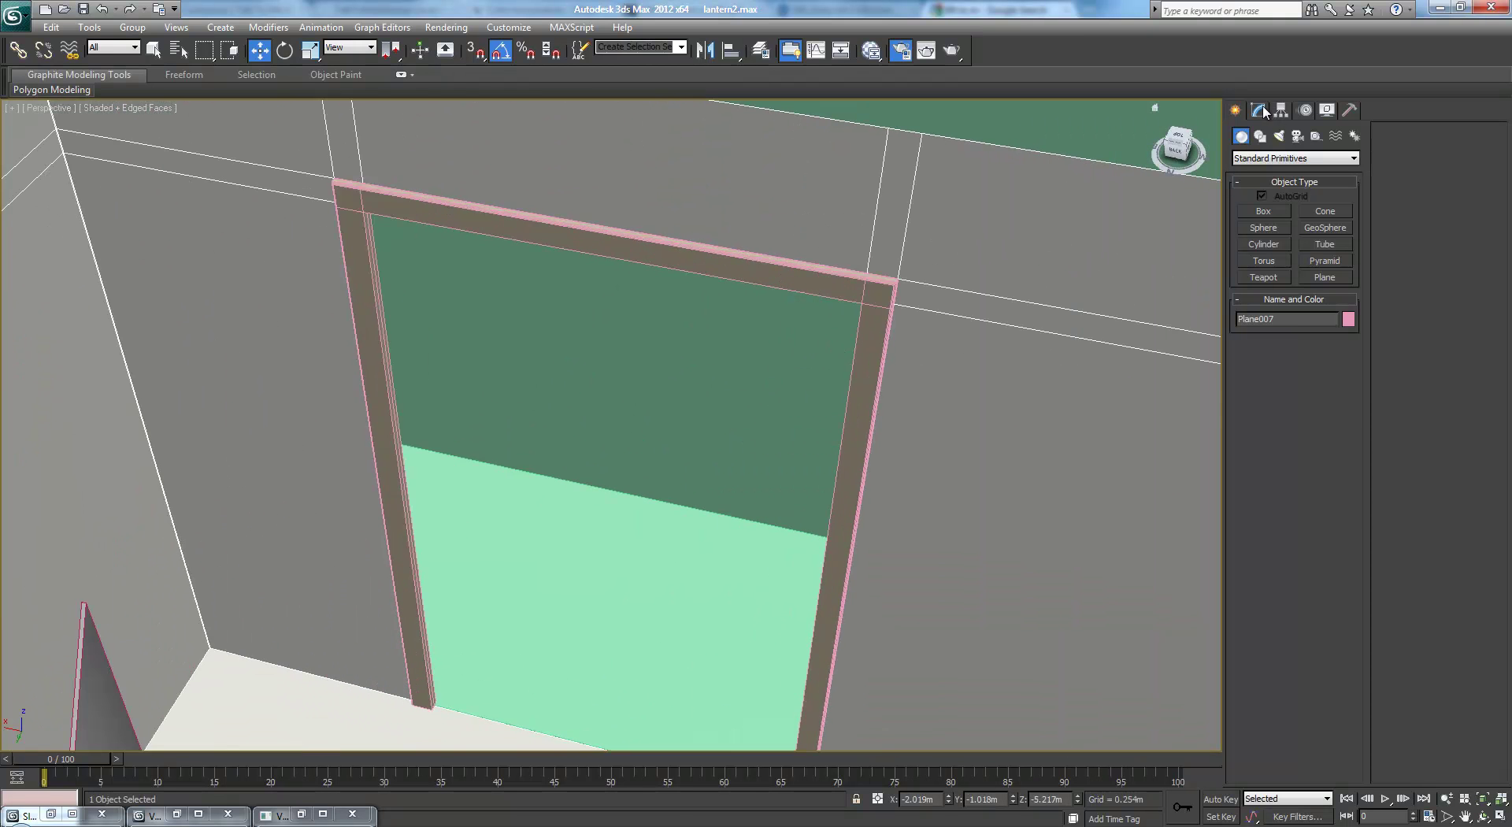
pyautogui.scroll(-2, 1031, 305)
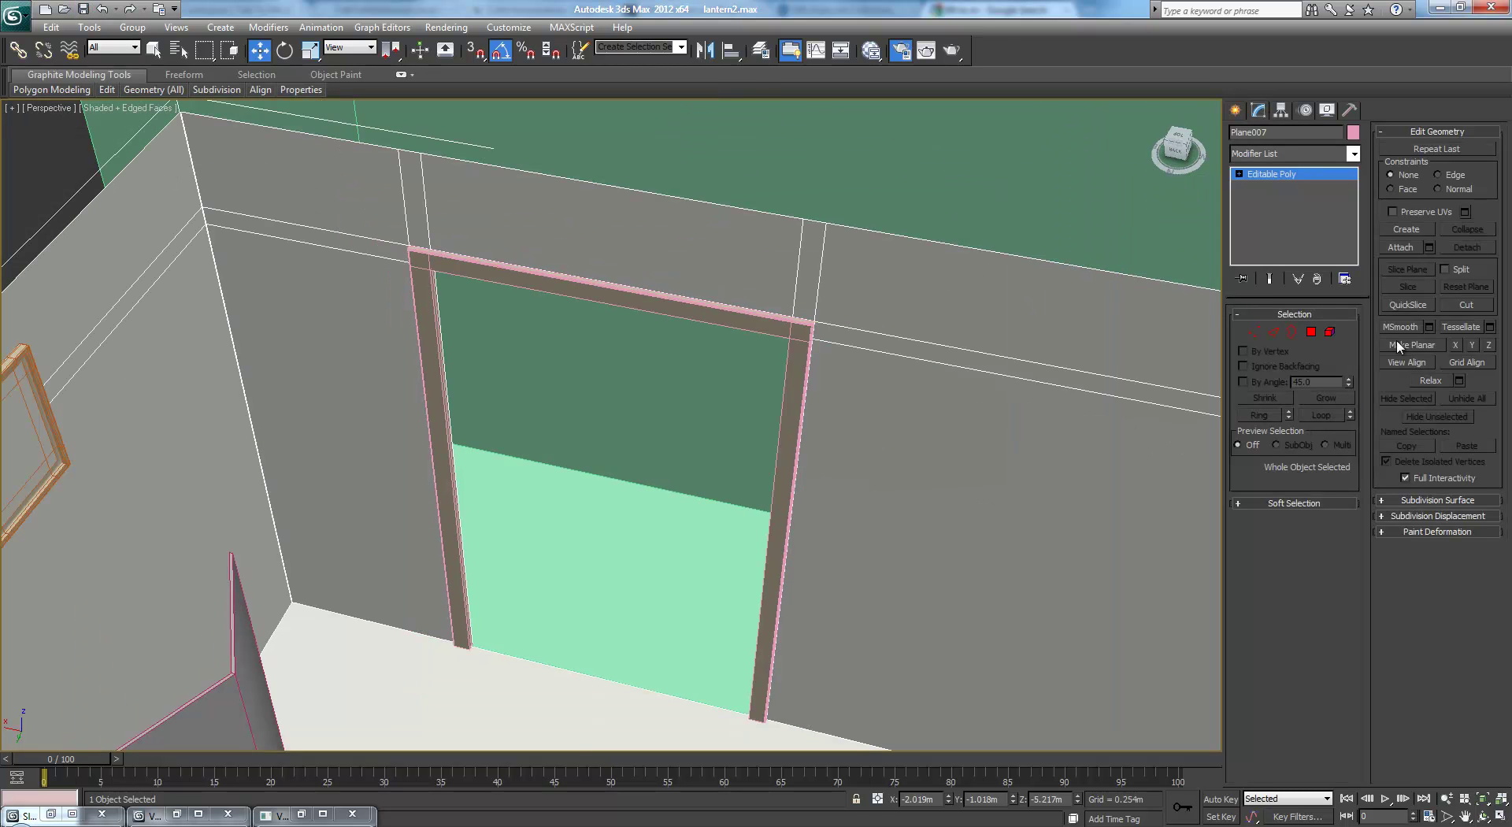
pyautogui.click(1401, 248)
pyautogui.click(785, 328)
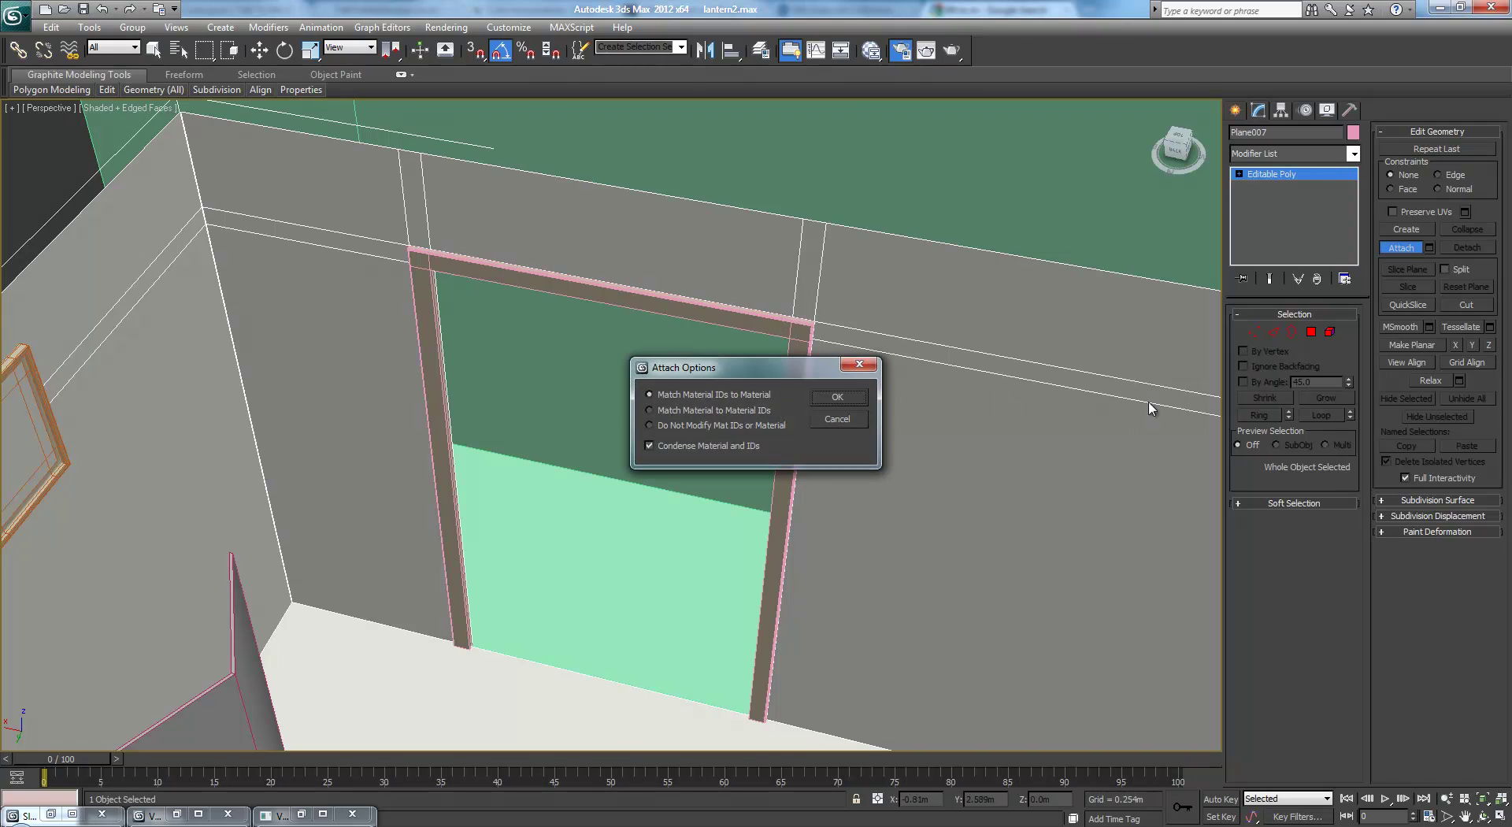
pyautogui.click(829, 395)
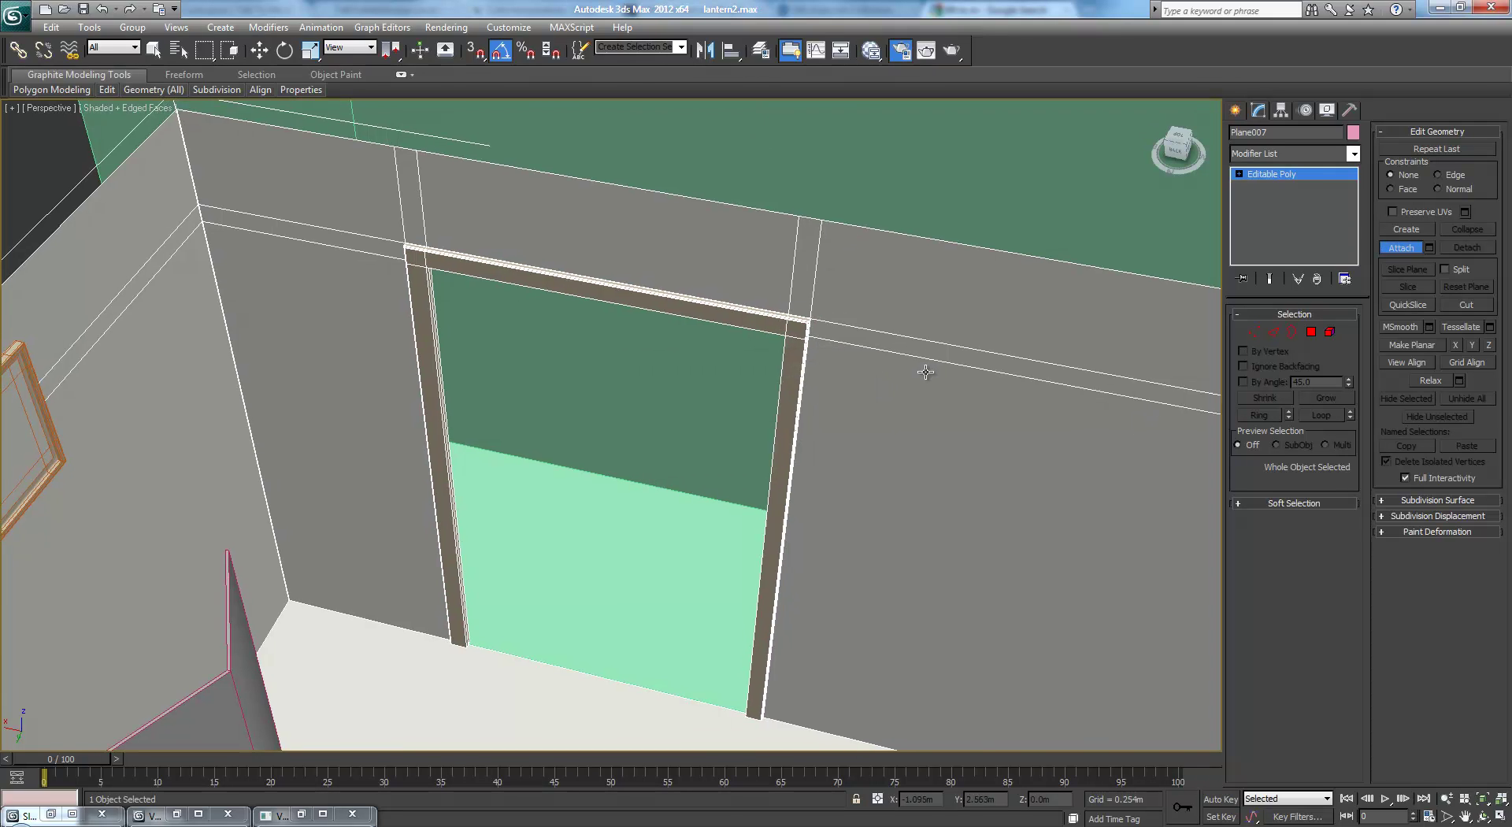
# Create a tall box about 0.32 m long, 0.122 m wide and 1.994 m high on the floor in the doorway
pyautogui.scroll(-4, 917, 361)
pyautogui.keyDown('alt'); pyautogui.moveTo(917, 361); pyautogui.dragTo(793, 378, button='middle'); pyautogui.keyUp('alt')
pyautogui.scroll(2, 783, 404)
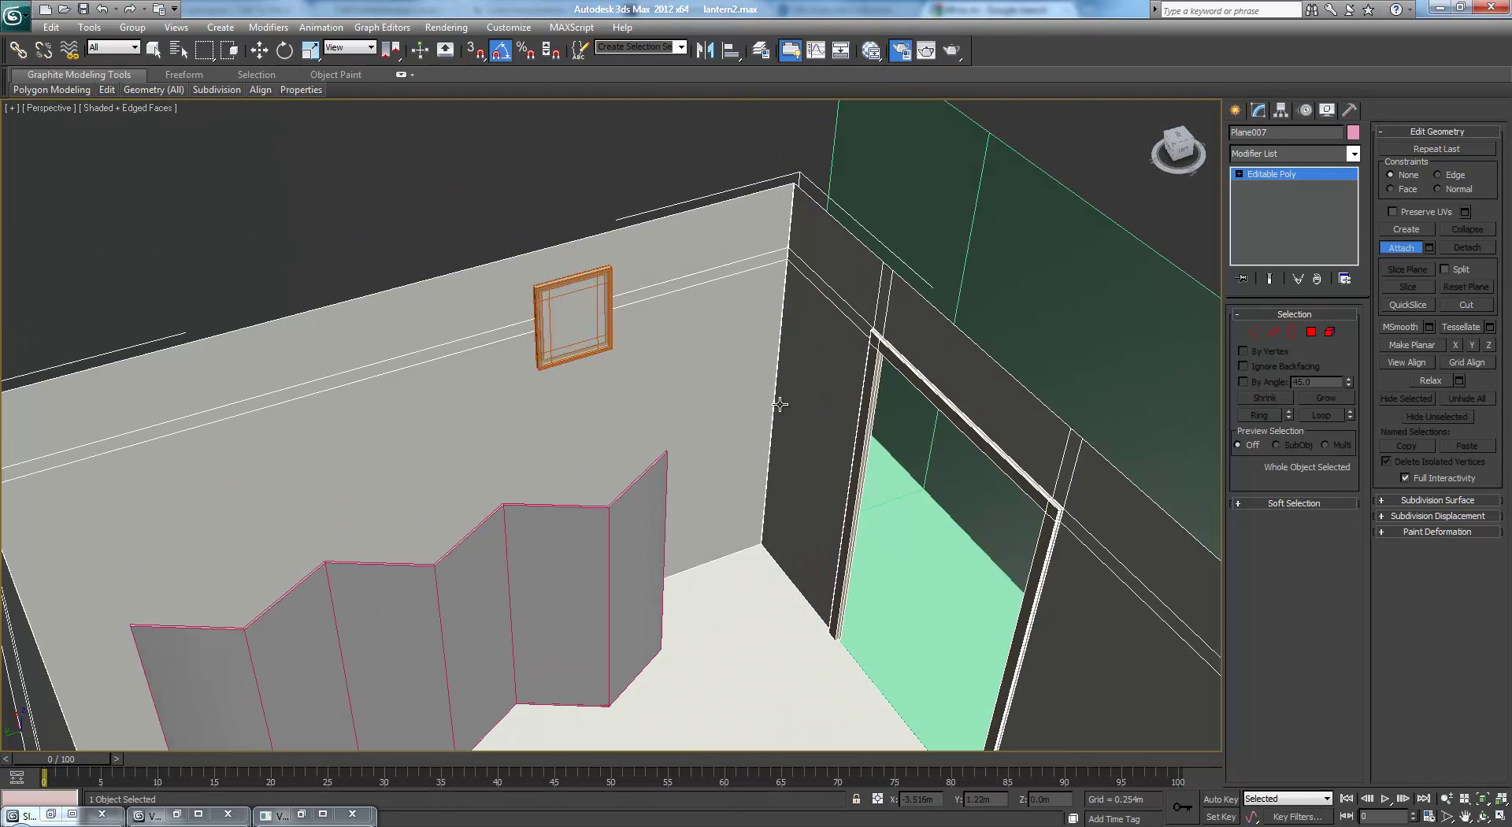
pyautogui.scroll(-2, 792, 404)
pyautogui.click(1235, 110)
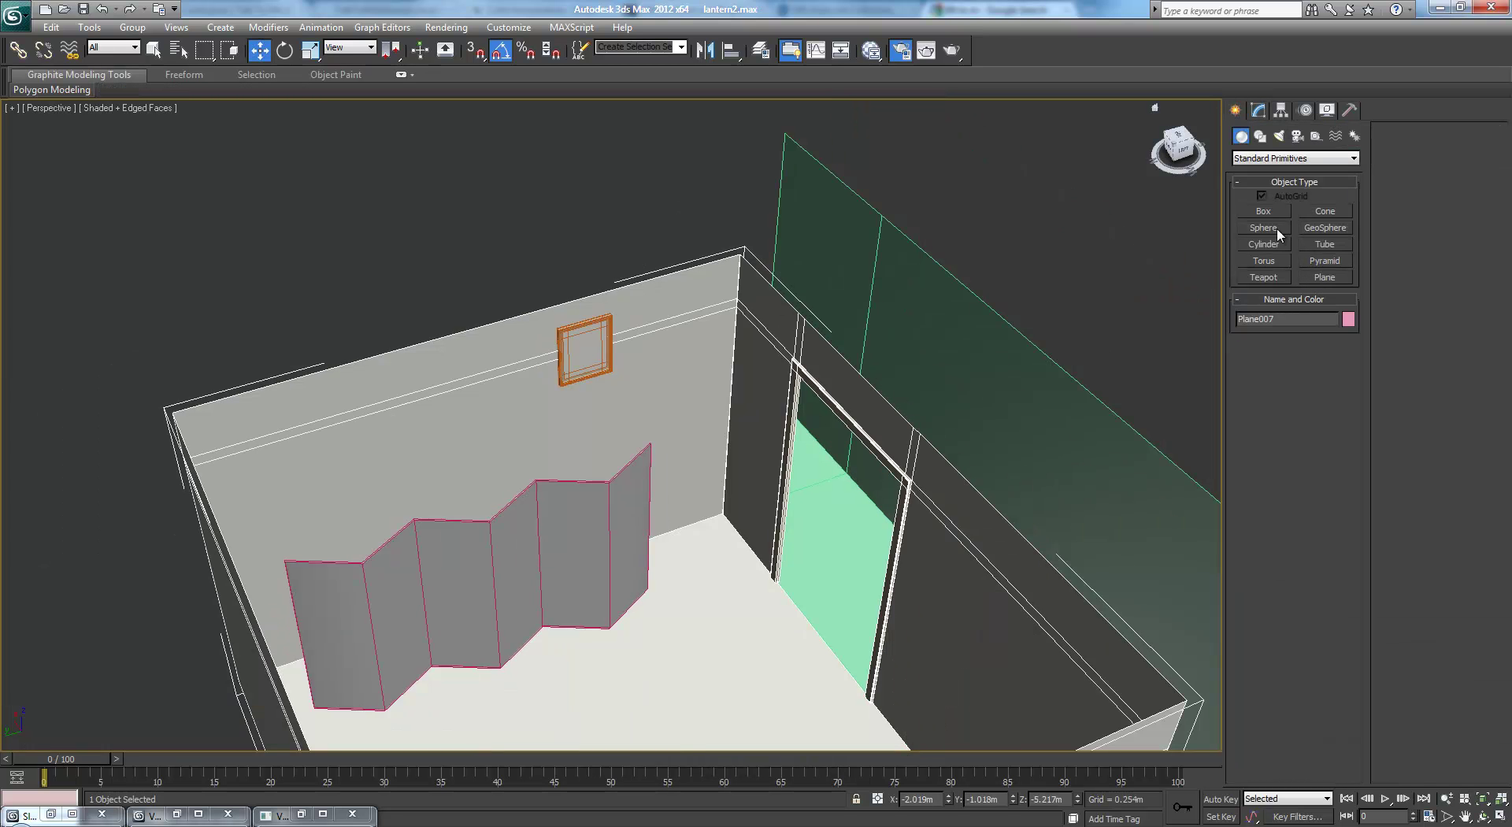
pyautogui.click(1264, 211)
pyautogui.moveTo(787, 616); pyautogui.dragTo(837, 420)
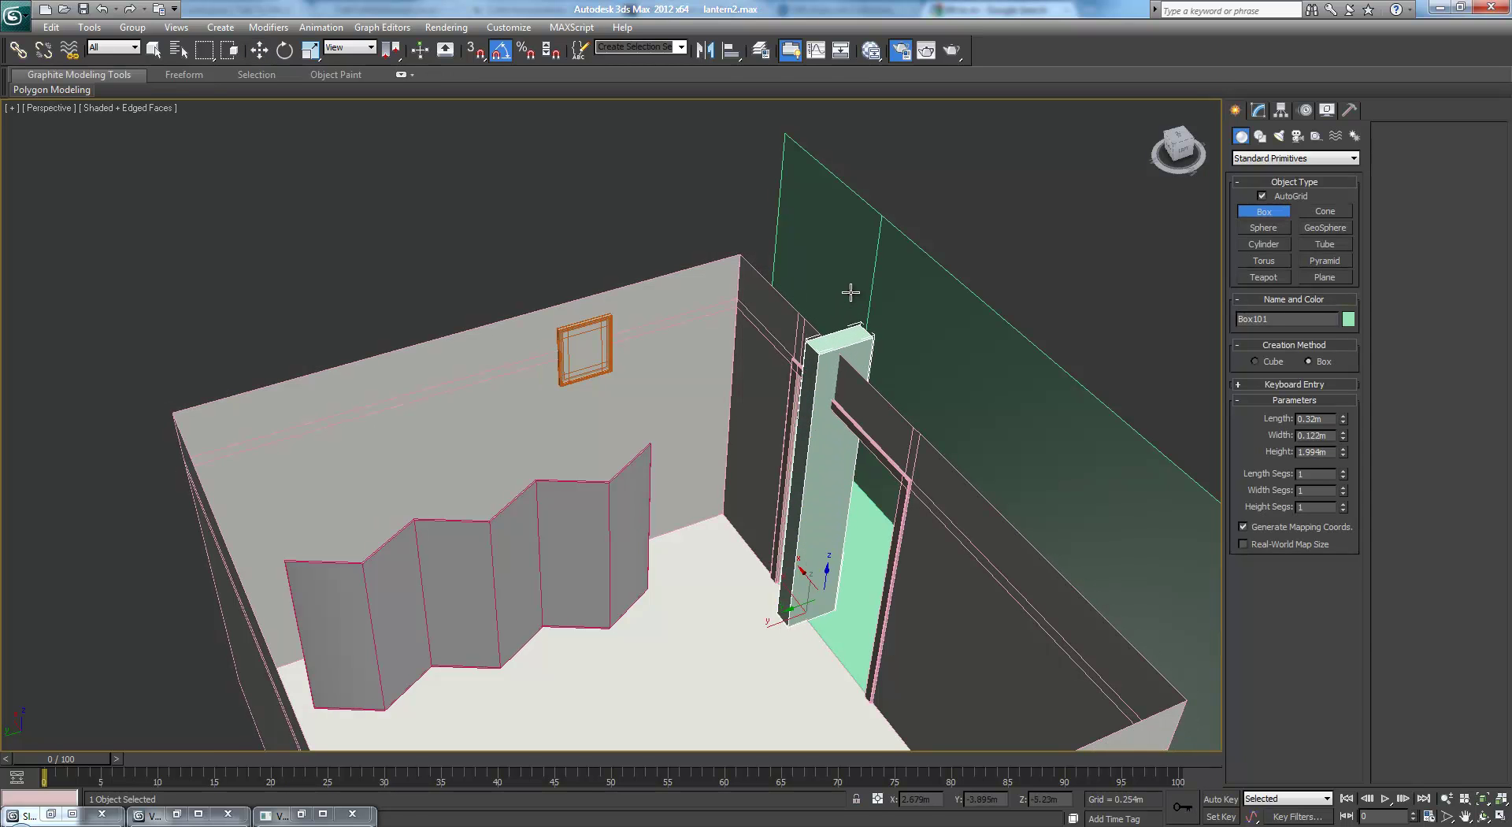
pyautogui.click(850, 292)
pyautogui.press('w')
pyautogui.click(565, 241)
# In a wireframe left view, raise the room's upper vertices, including the door frame top, to make the walls and doorway taller
pyautogui.scroll(-2, 526, 264)
pyautogui.keyDown('alt'); pyautogui.moveTo(552, 311); pyautogui.dragTo(747, 354); pyautogui.keyUp('alt')
pyautogui.click(753, 368)
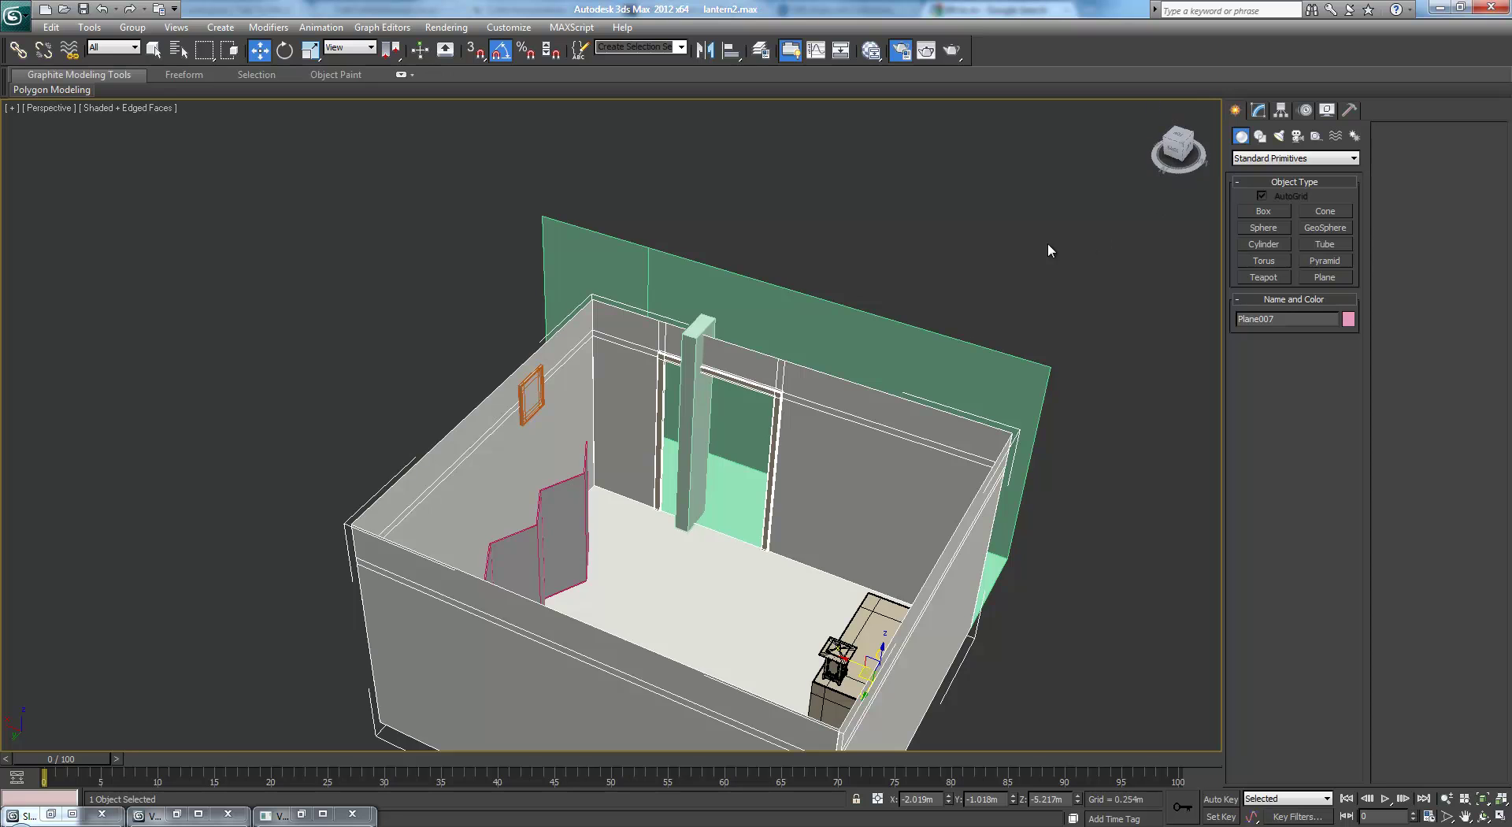
pyautogui.press('f')
pyautogui.press('l')
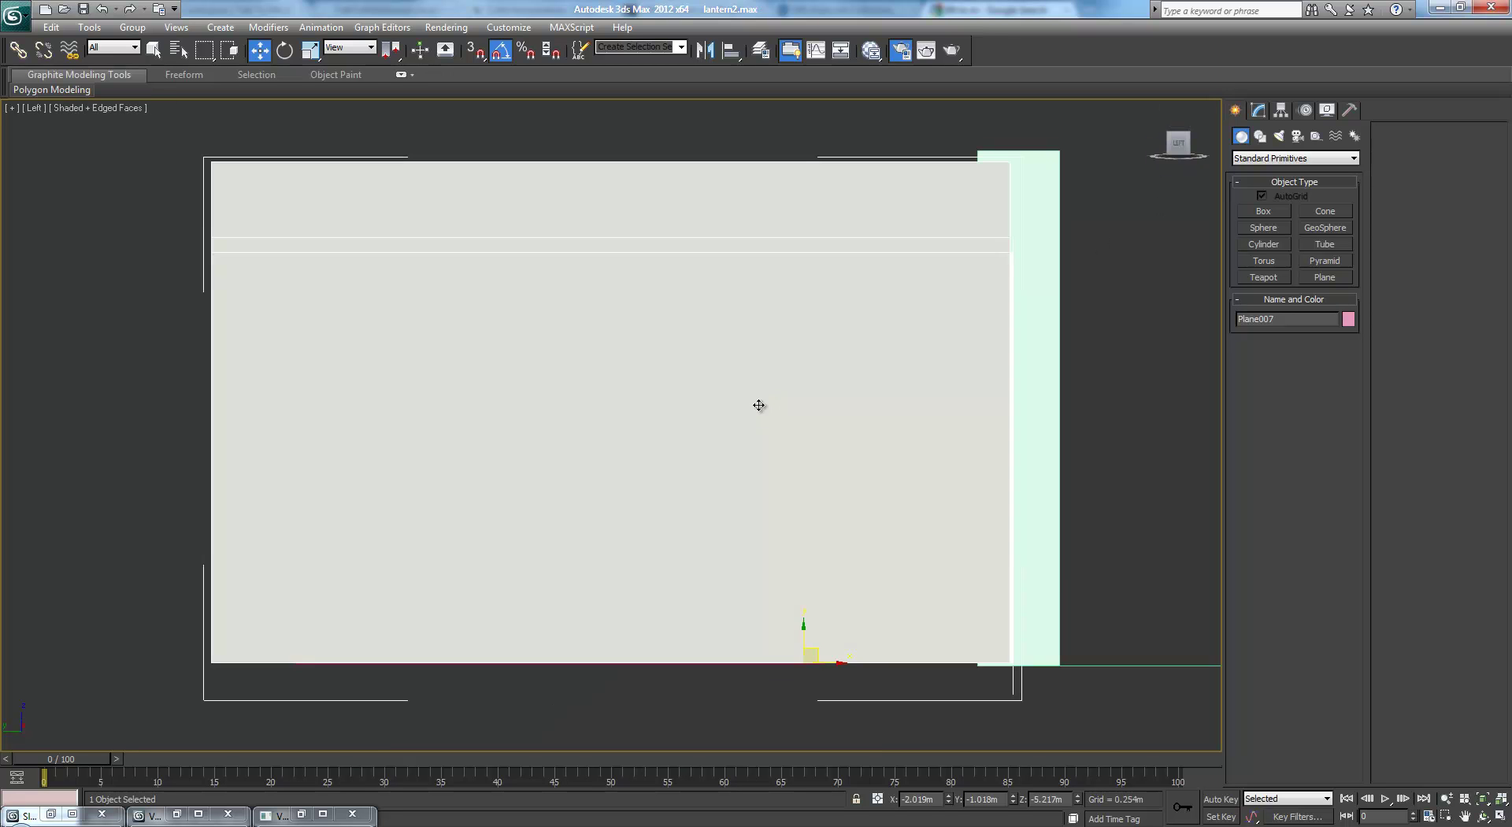
pyautogui.scroll(-3, 759, 404)
pyautogui.press('F3')
pyautogui.moveTo(754, 412); pyautogui.dragTo(620, 510, button='middle')
pyautogui.click(1258, 113)
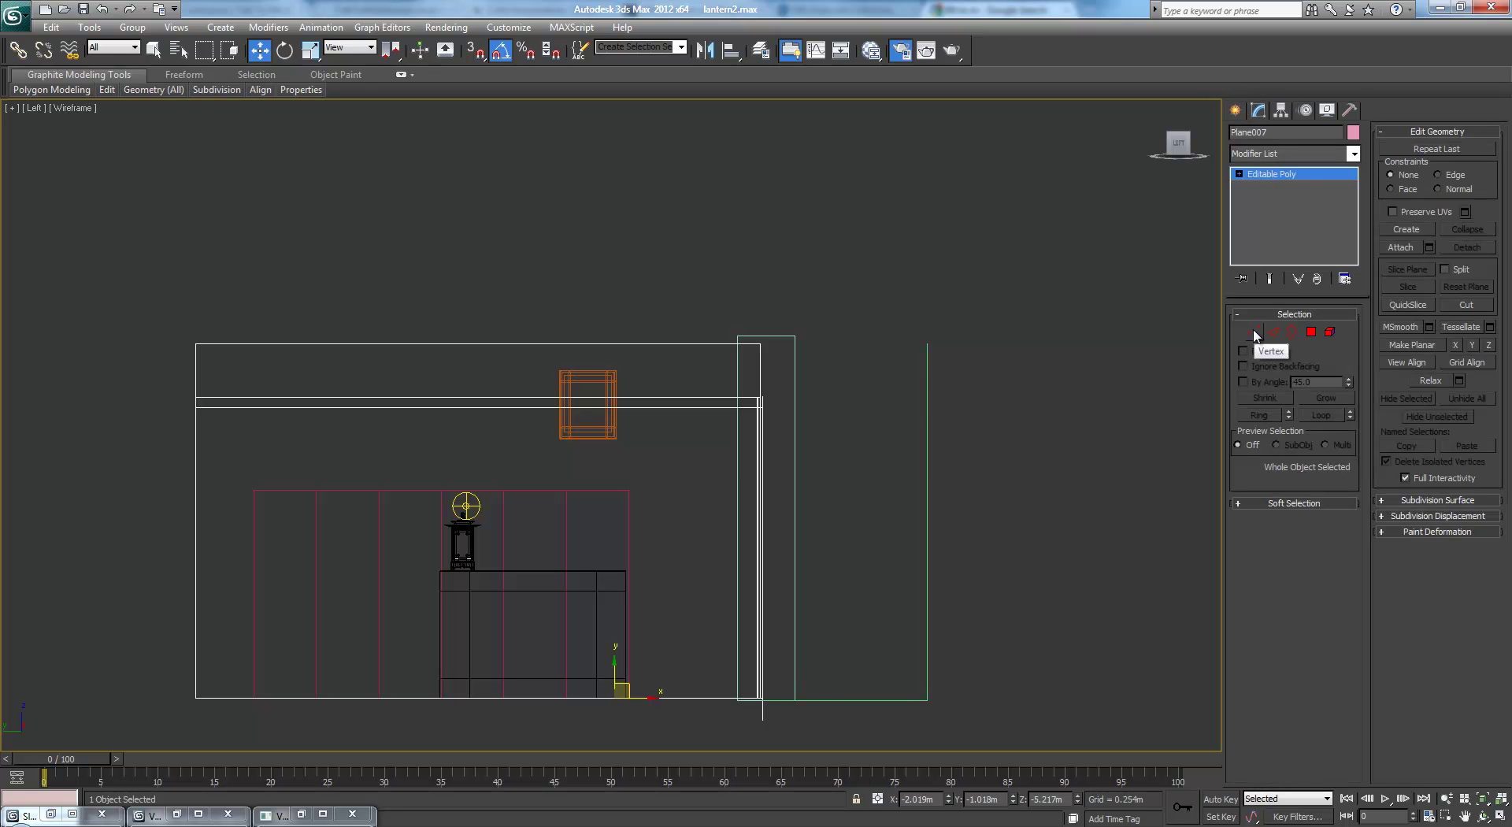
pyautogui.click(1255, 333)
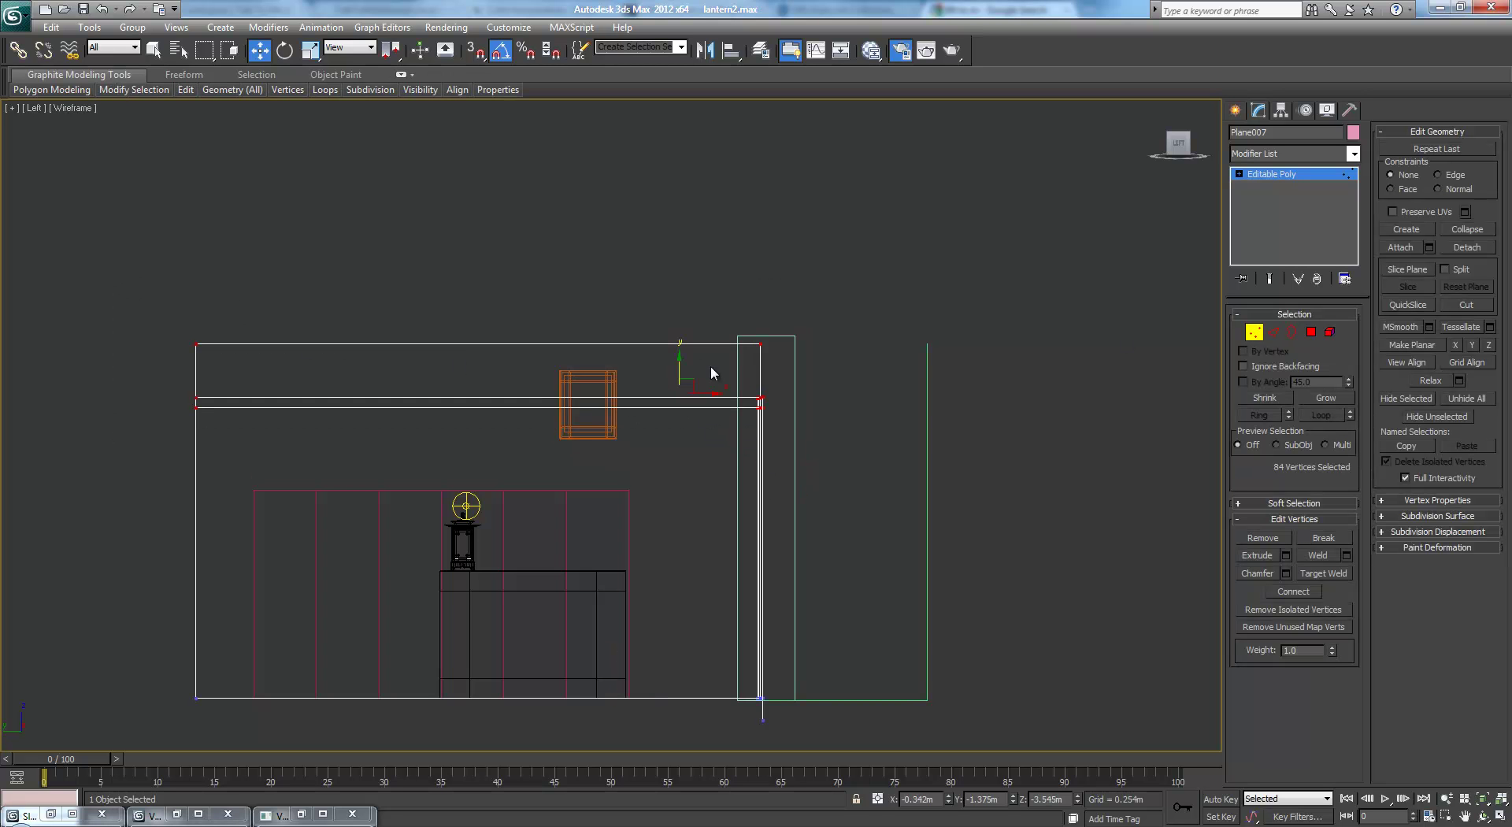
pyautogui.moveTo(681, 364); pyautogui.dragTo(686, 291)
pyautogui.click(929, 290)
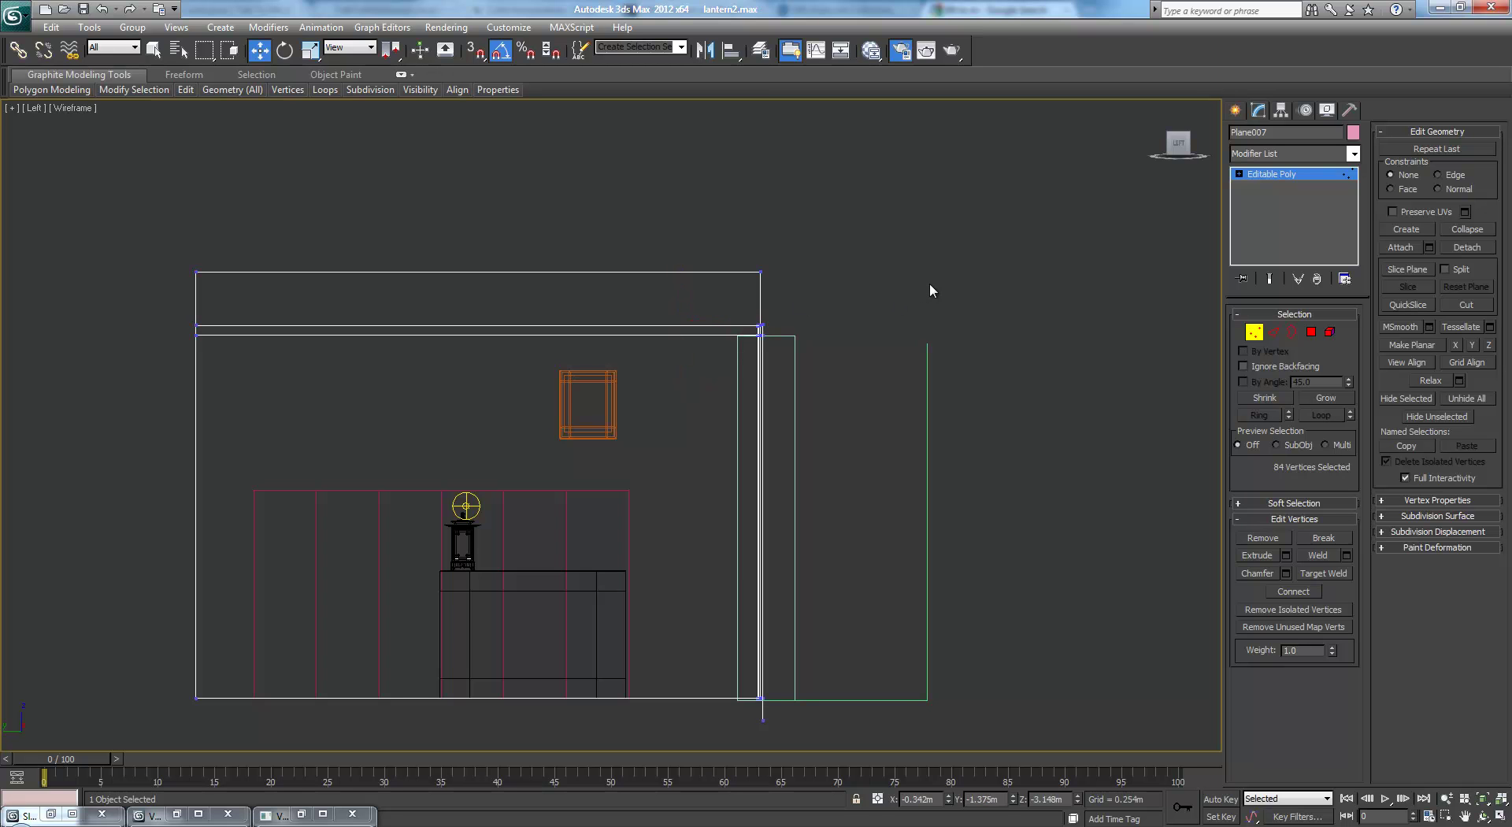
# Show the scene through the lantern camera and switch to the four-viewport layout with the whole room framed in the top view
pyautogui.press('c')
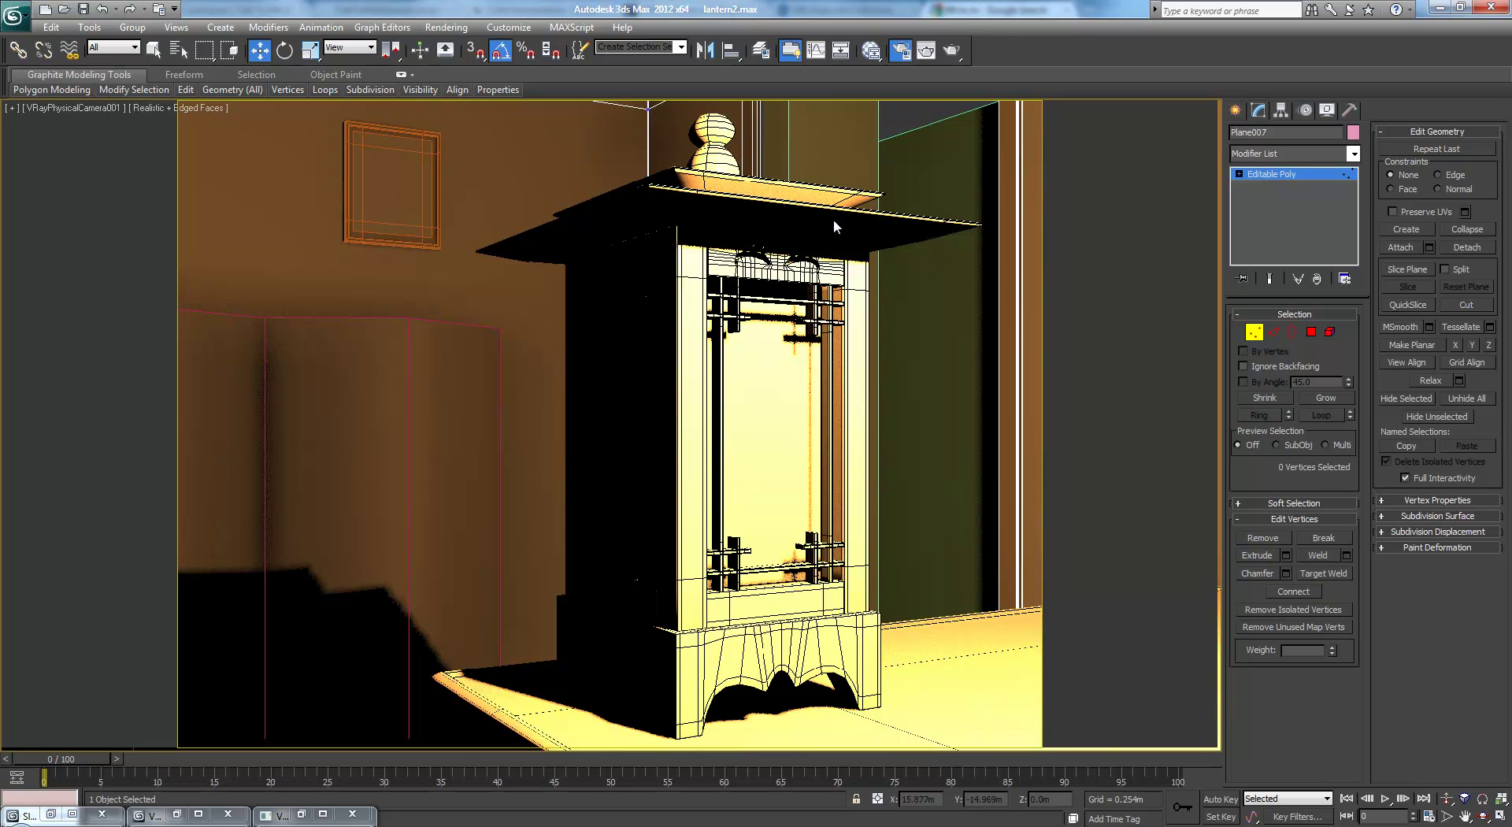
pyautogui.hotkey('alt', 'w')
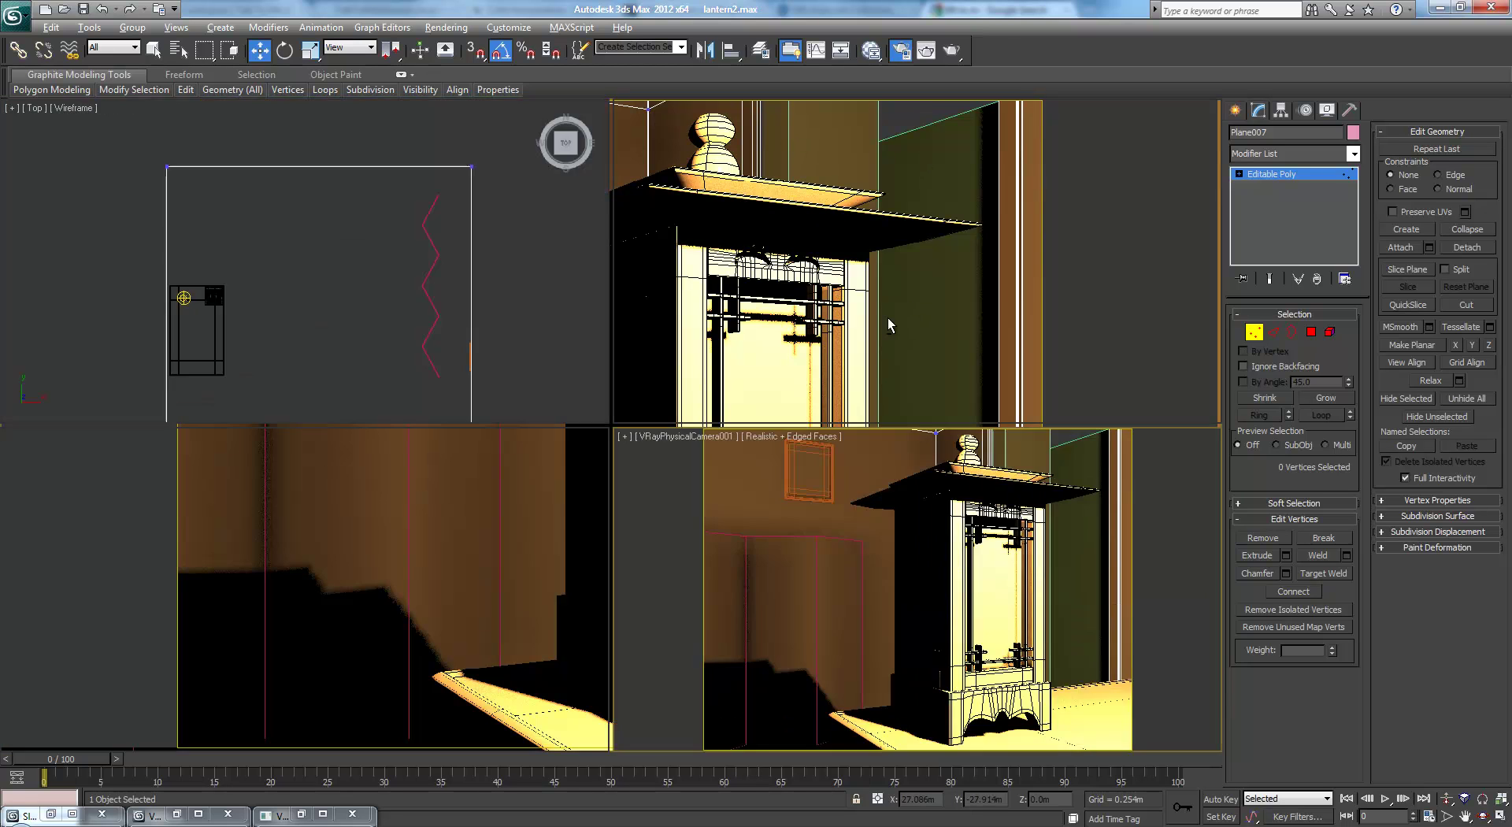
pyautogui.scroll(-3, 455, 260)
pyautogui.moveTo(400, 375); pyautogui.dragTo(402, 323, button='middle')
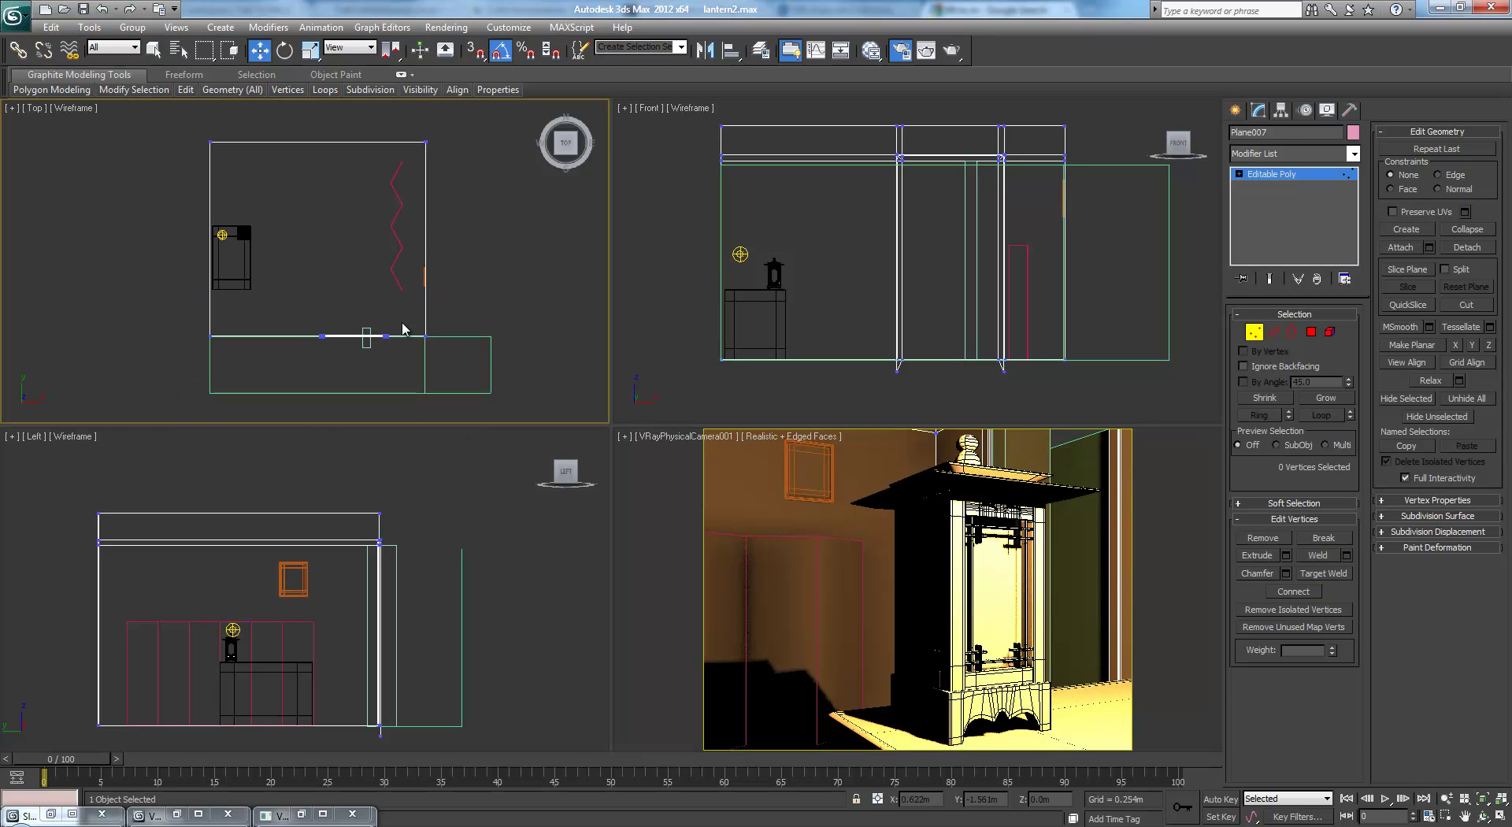
# Hide the backdrop plane outside the doorway and remove the tall box standing in the opening
pyautogui.moveTo(411, 377); pyautogui.dragTo(482, 398)
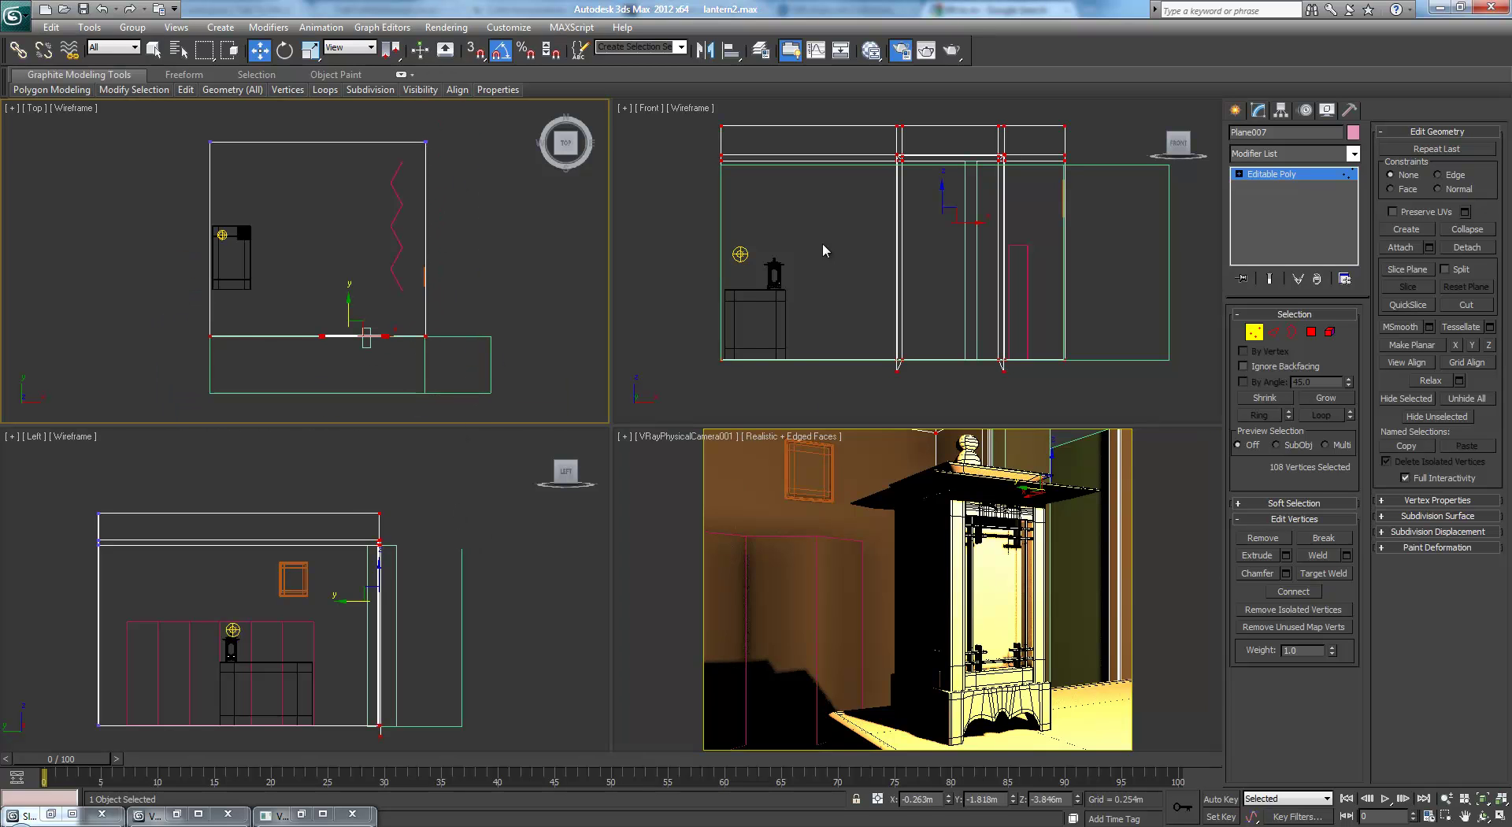
pyautogui.click(1276, 179)
pyautogui.click(570, 280)
pyautogui.click(491, 338)
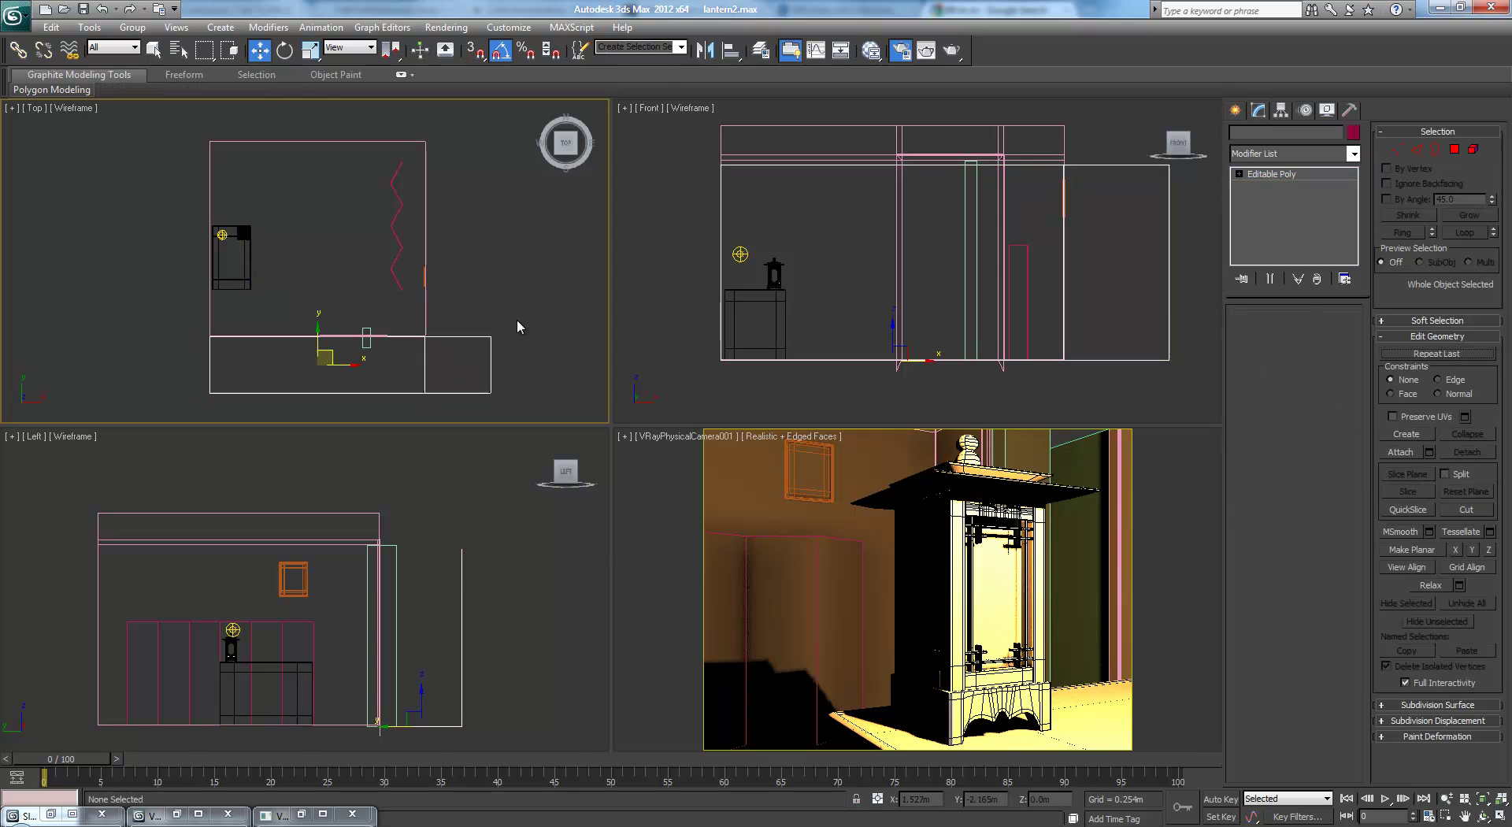
pyautogui.rightClick(518, 304)
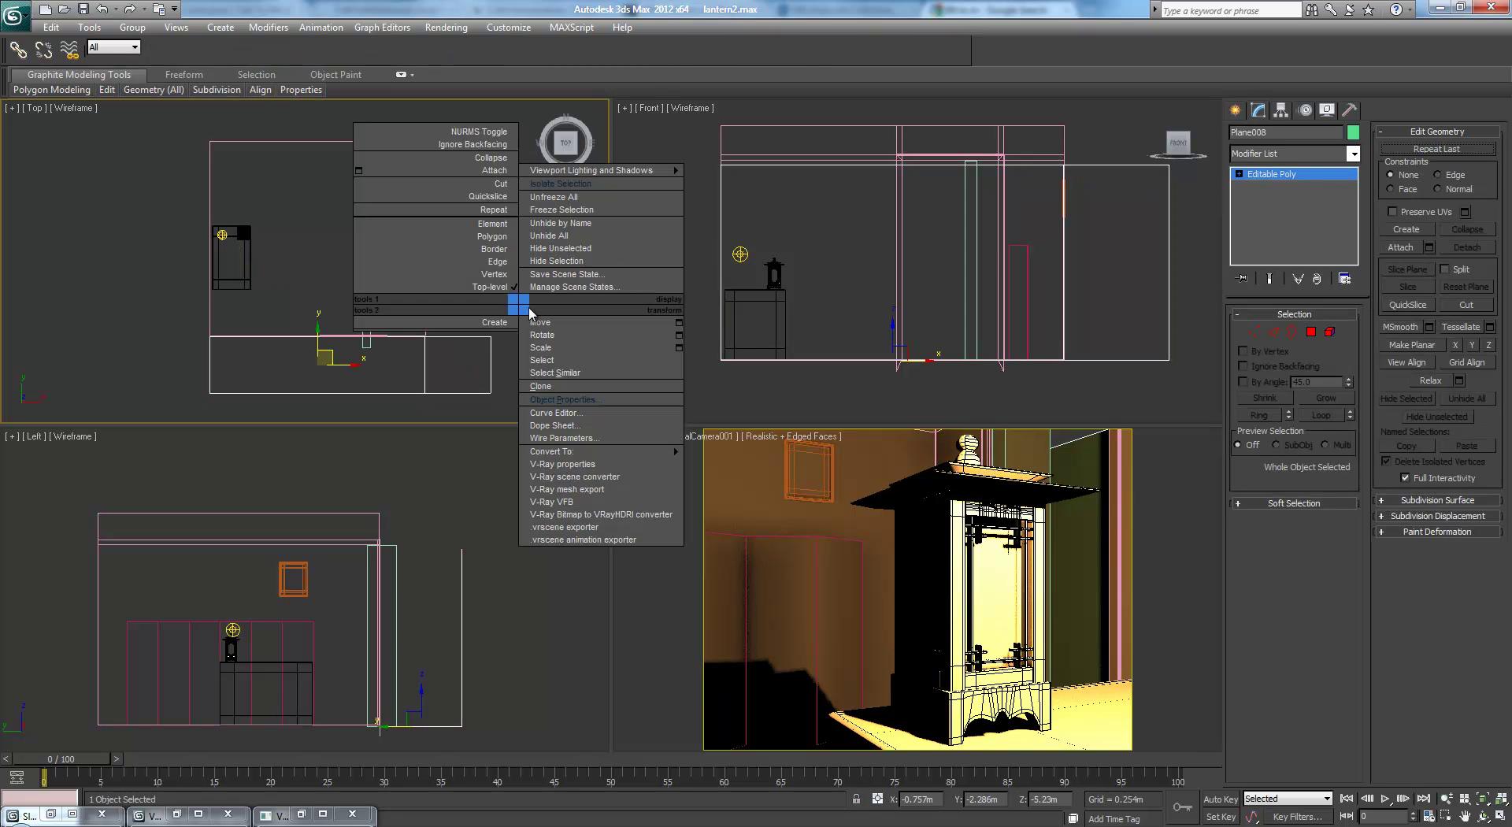
pyautogui.click(560, 260)
pyautogui.click(367, 331)
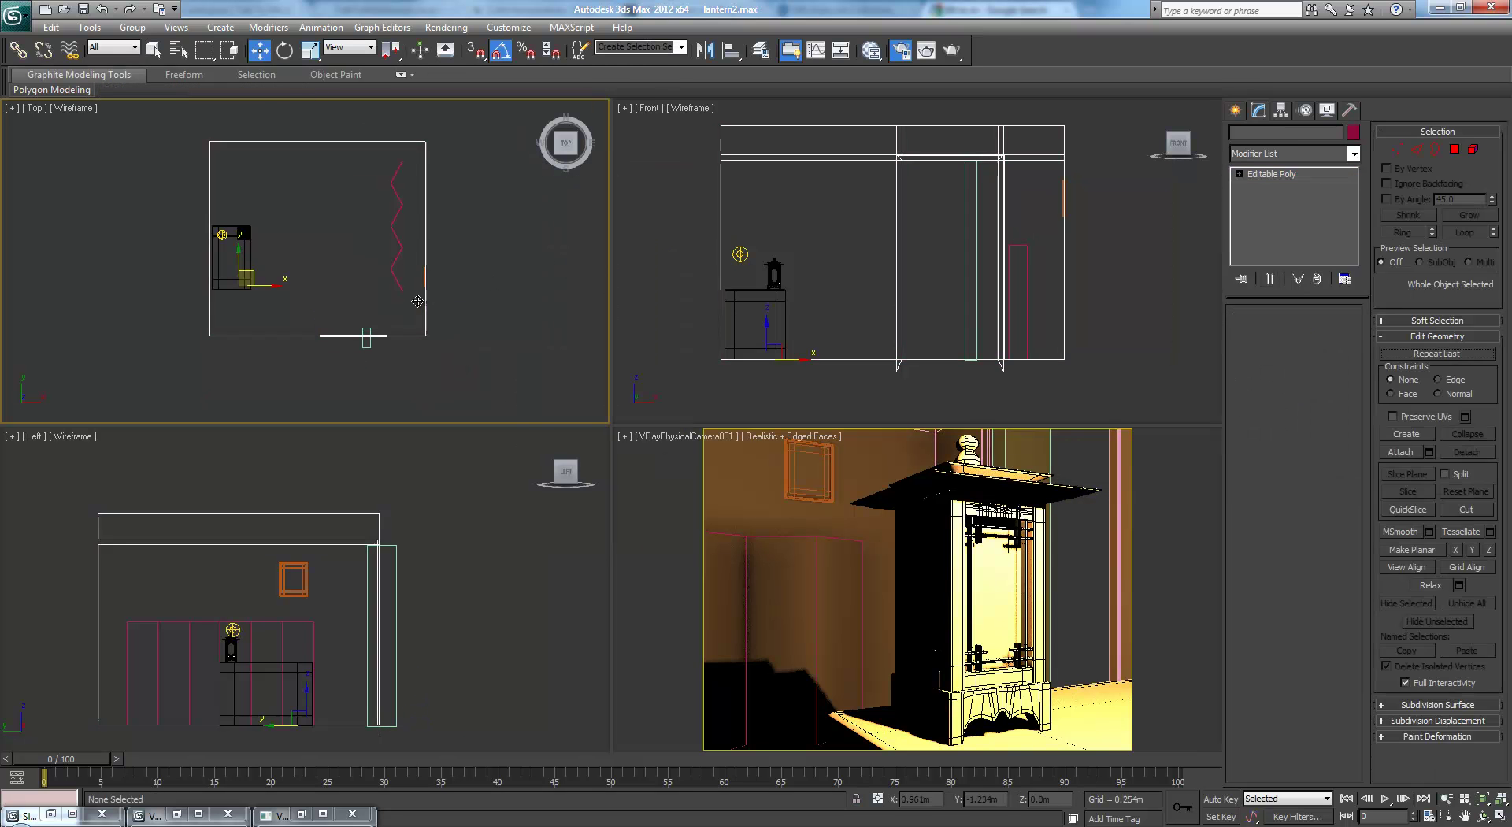
pyautogui.click(367, 330)
pyautogui.click(399, 334)
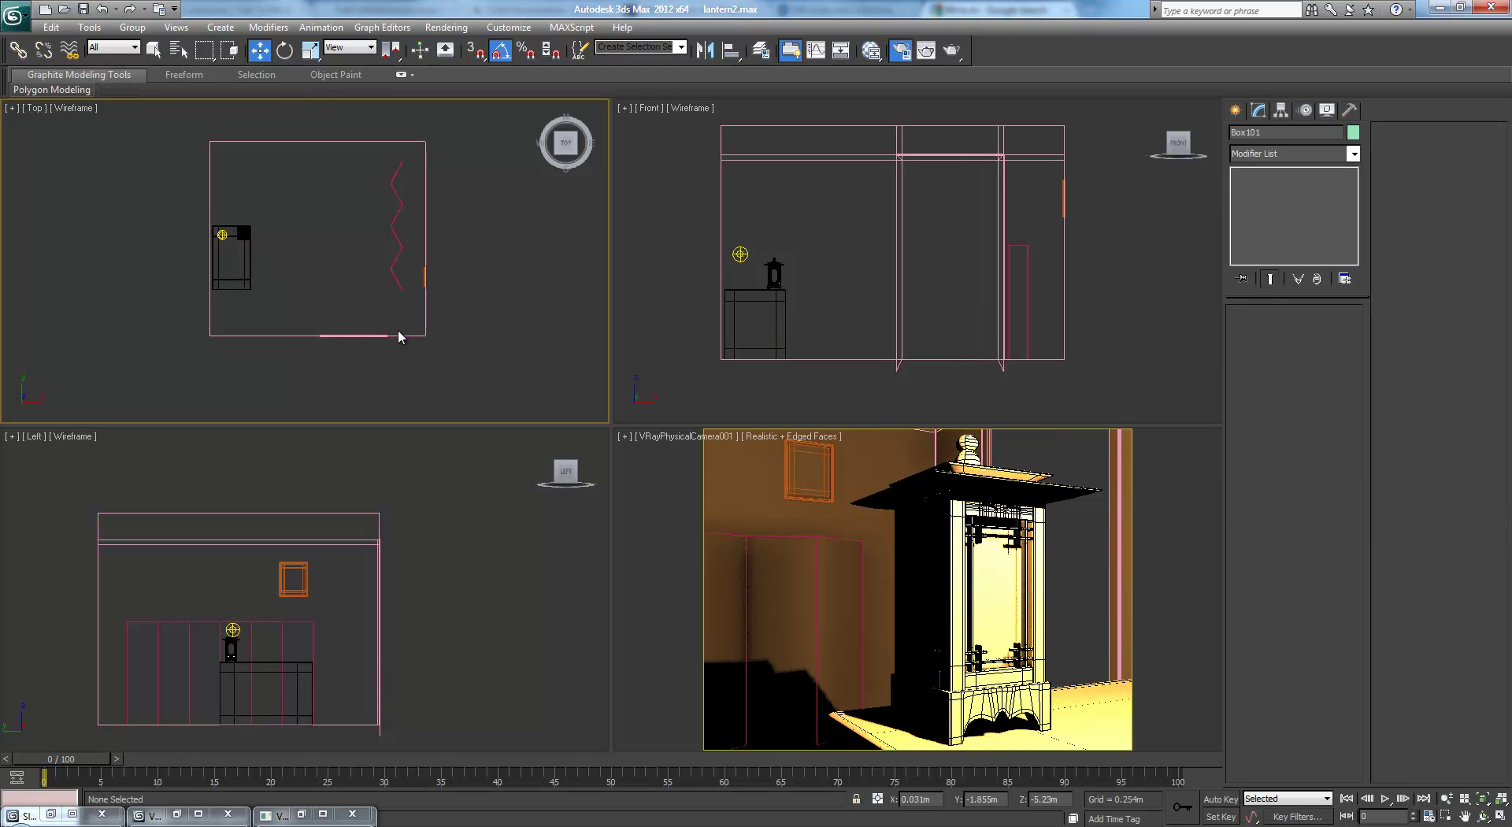
# Enlarge the room in the top view by moving the vertices of the doorway wall and the picture-side wall outward
pyautogui.click(405, 328)
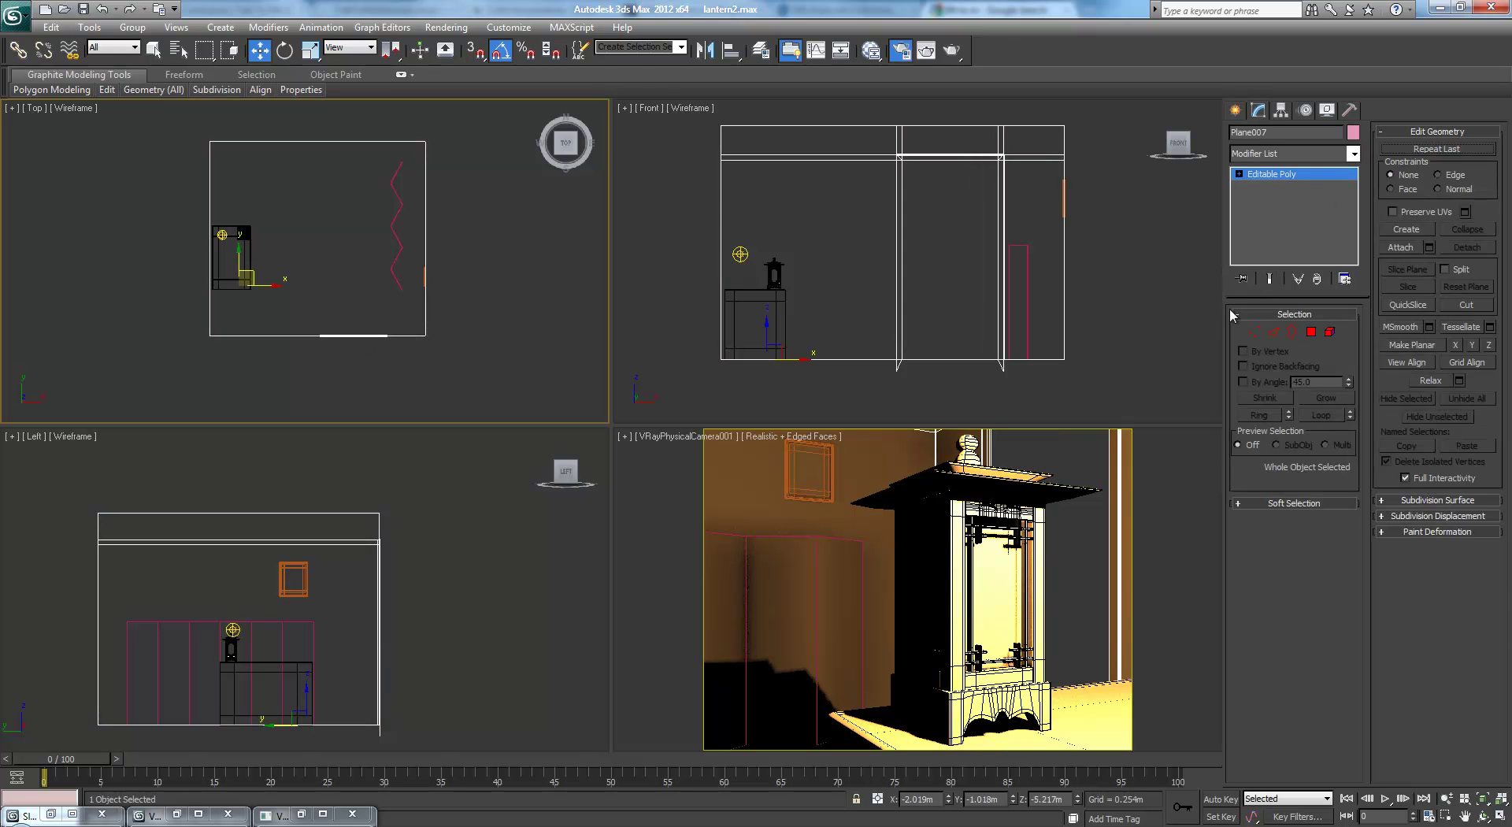
pyautogui.click(1250, 333)
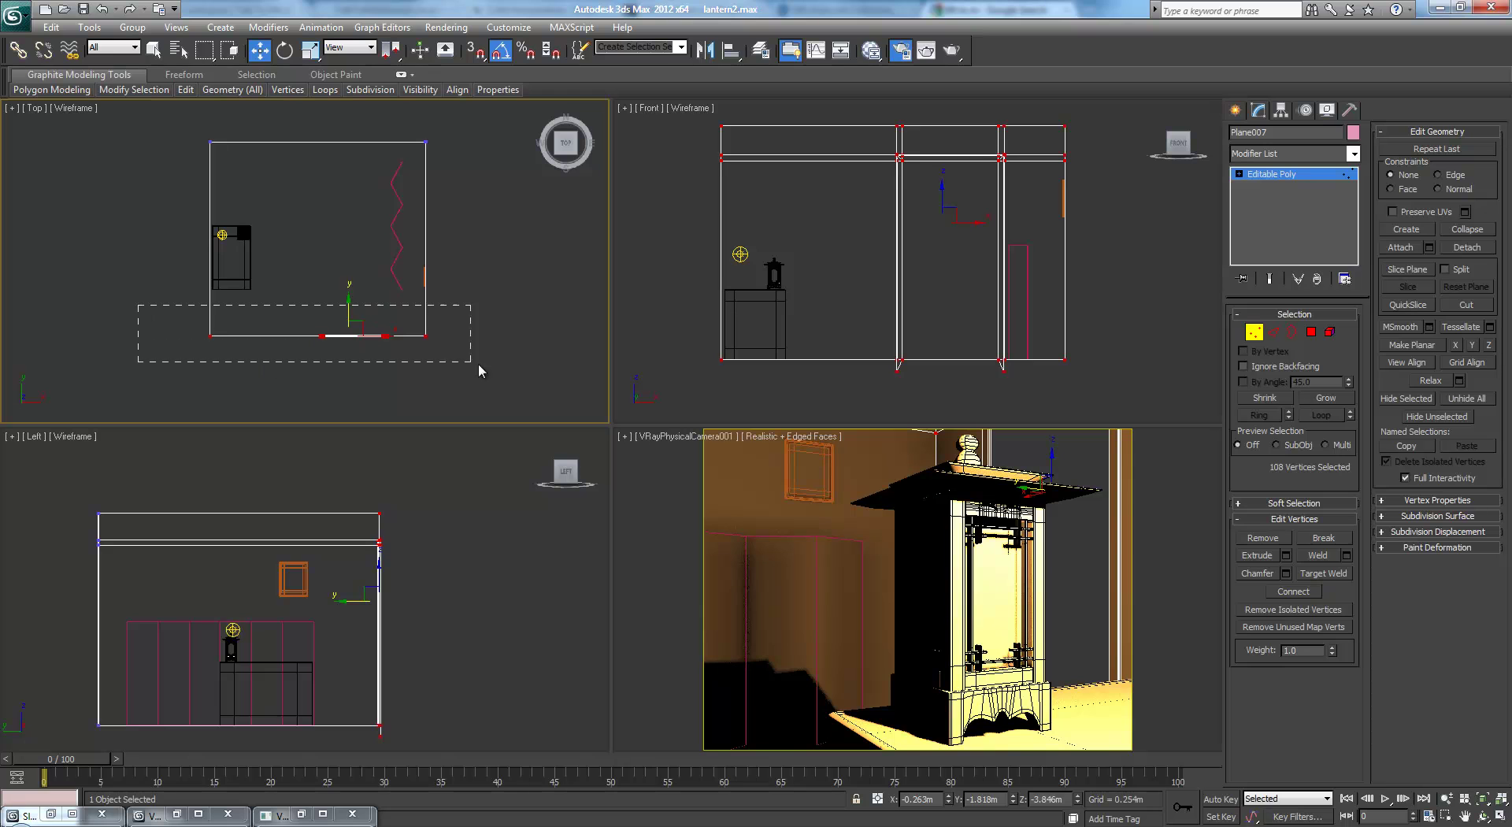
pyautogui.moveTo(349, 301); pyautogui.dragTo(349, 336)
pyautogui.moveTo(317, 168); pyautogui.dragTo(496, 380)
pyautogui.moveTo(396, 353); pyautogui.dragTo(429, 350)
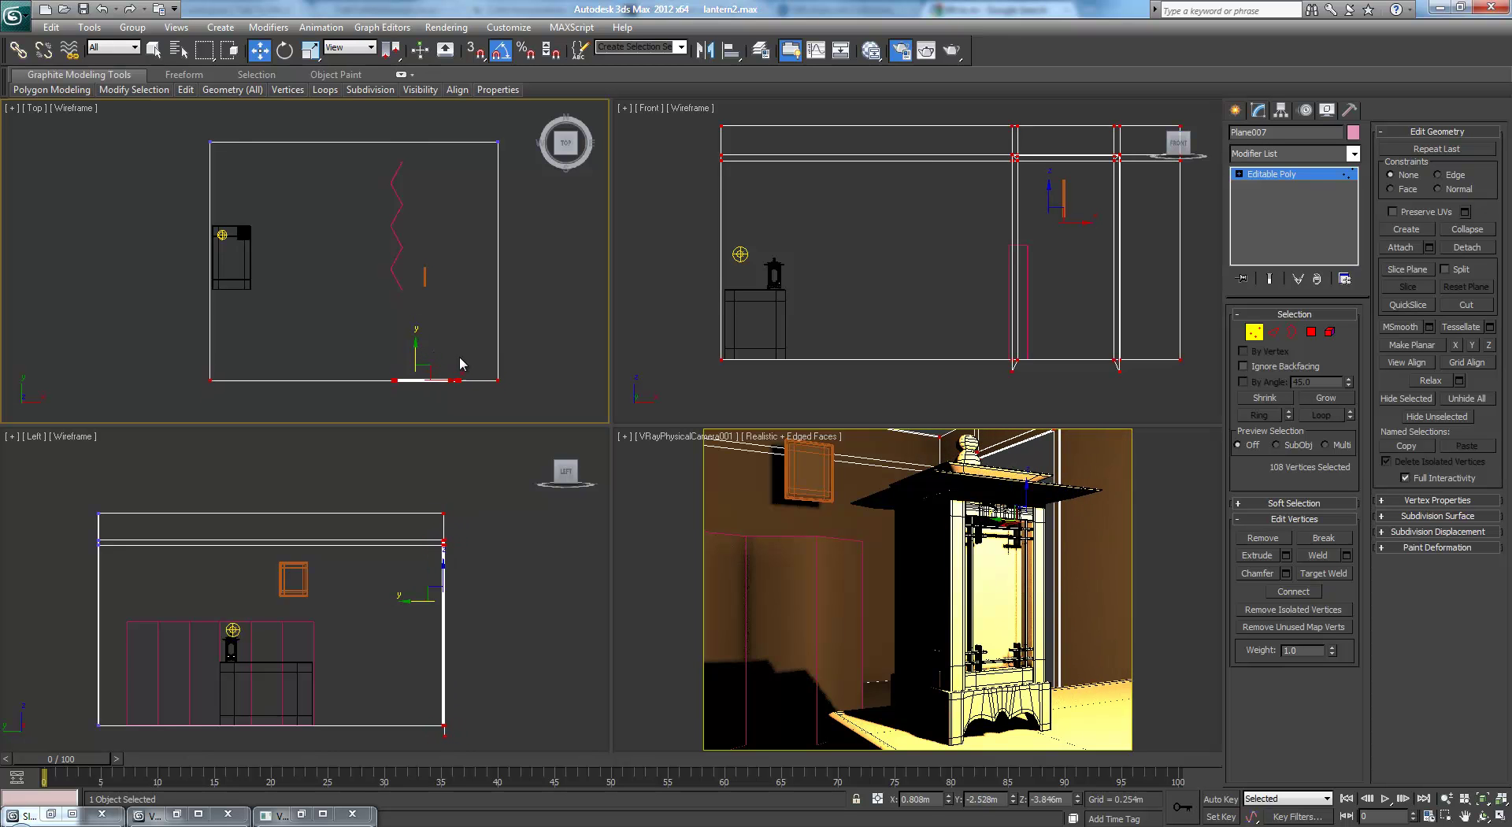
# Change the left view to a shaded perspective view and inspect the enlarged room from above
pyautogui.rightClick(543, 515)
pyautogui.press('p')
pyautogui.scroll(-4, 459, 542)
pyautogui.moveTo(448, 545)
pyautogui.keyDown('alt'); pyautogui.mouseDown(button='middle')
pyautogui.moveTo(460, 586)
pyautogui.moveTo(479, 590)
pyautogui.moveTo(451, 531)
pyautogui.mouseUp(button='middle'); pyautogui.keyUp('alt')
pyautogui.press('F3')
pyautogui.click(459, 463)
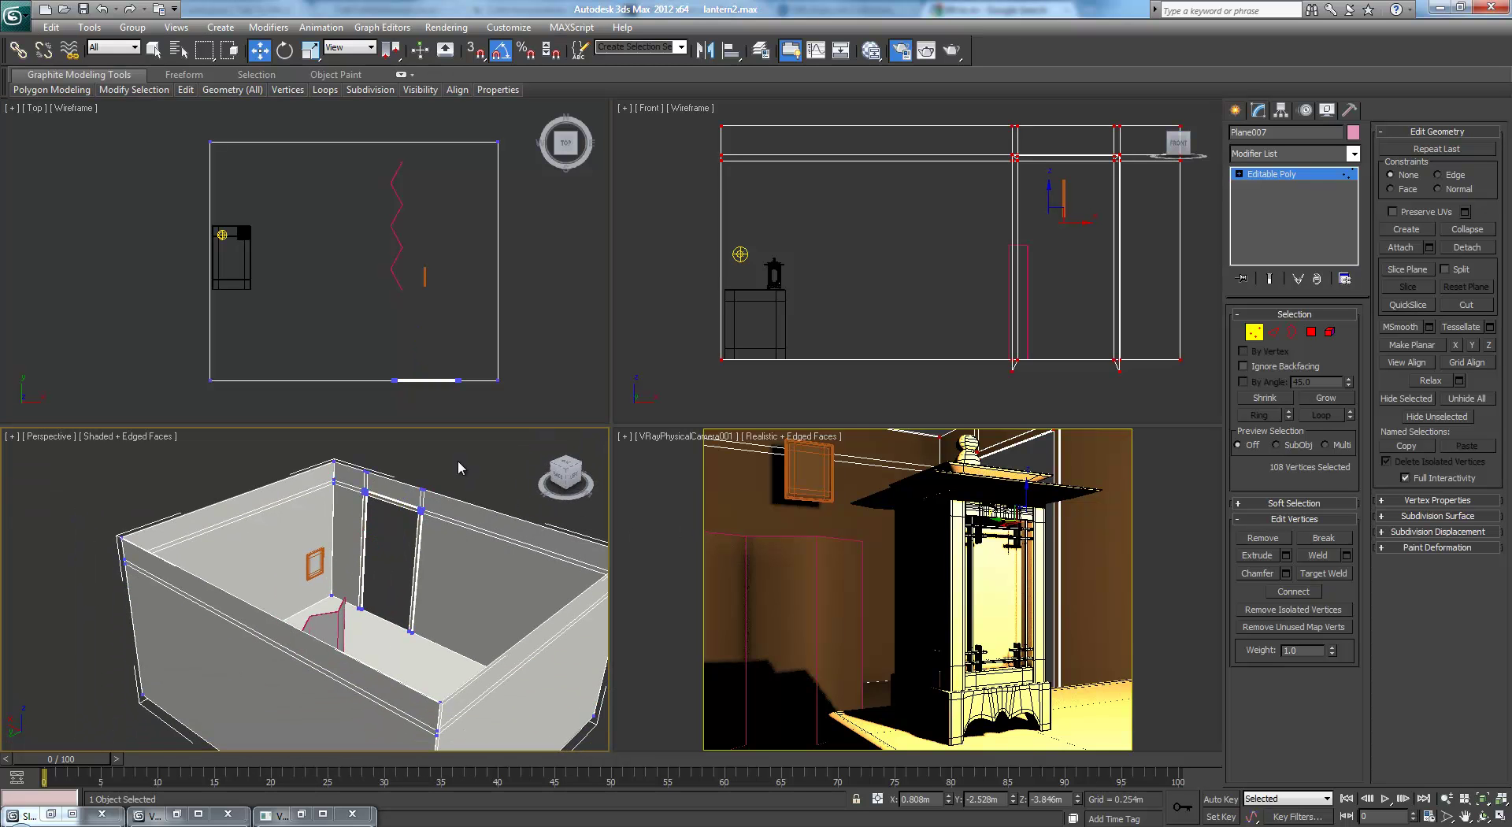
pyautogui.keyDown('alt'); pyautogui.moveTo(459, 463); pyautogui.dragTo(352, 625, button='middle'); pyautogui.keyUp('alt')
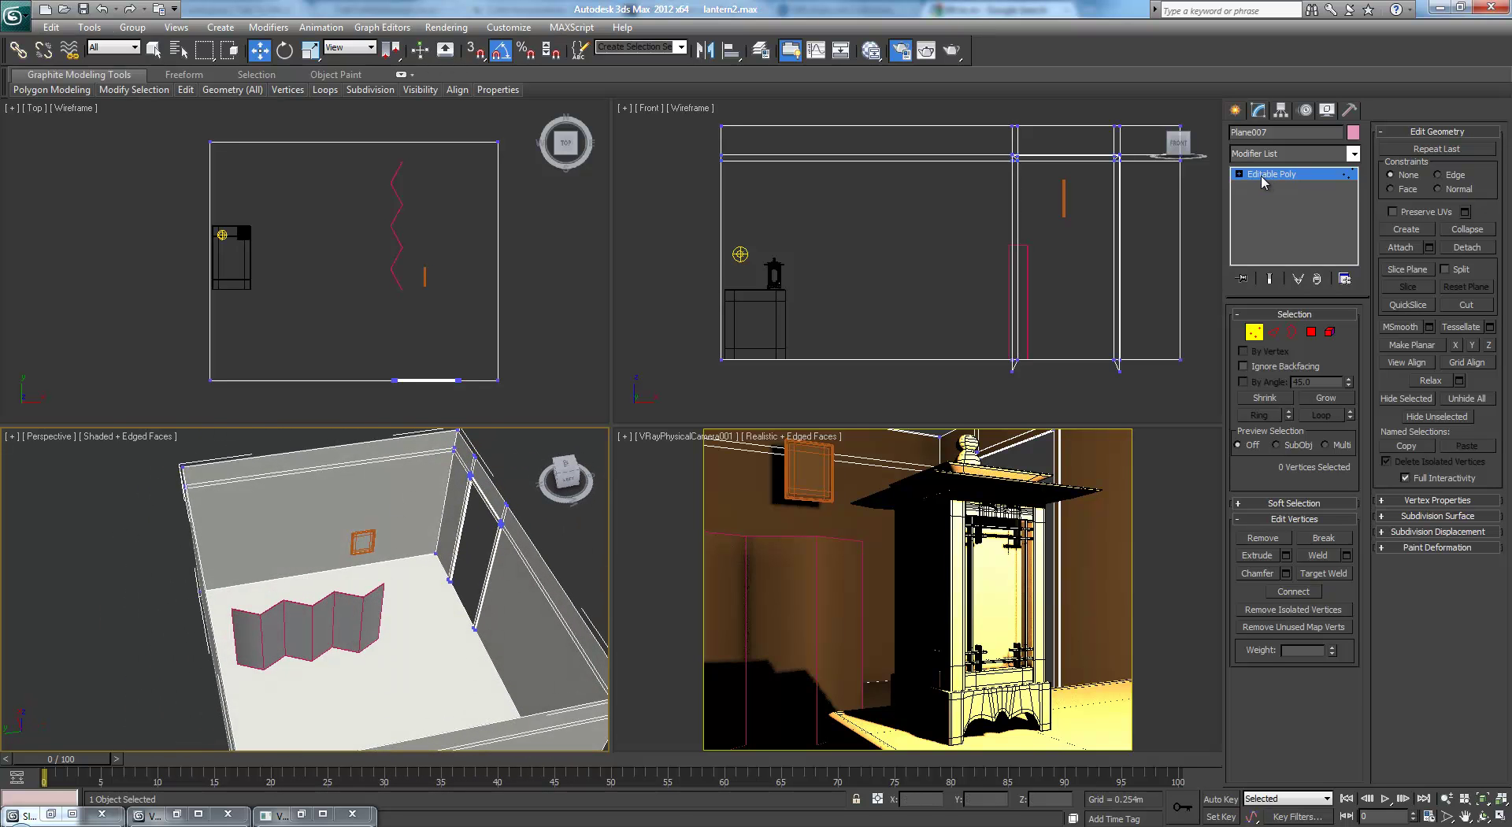
# Finish editing the wall vertices and move the picture with its frame close to the relocated wall in the maximized top view
pyautogui.click(1271, 173)
pyautogui.click(358, 627)
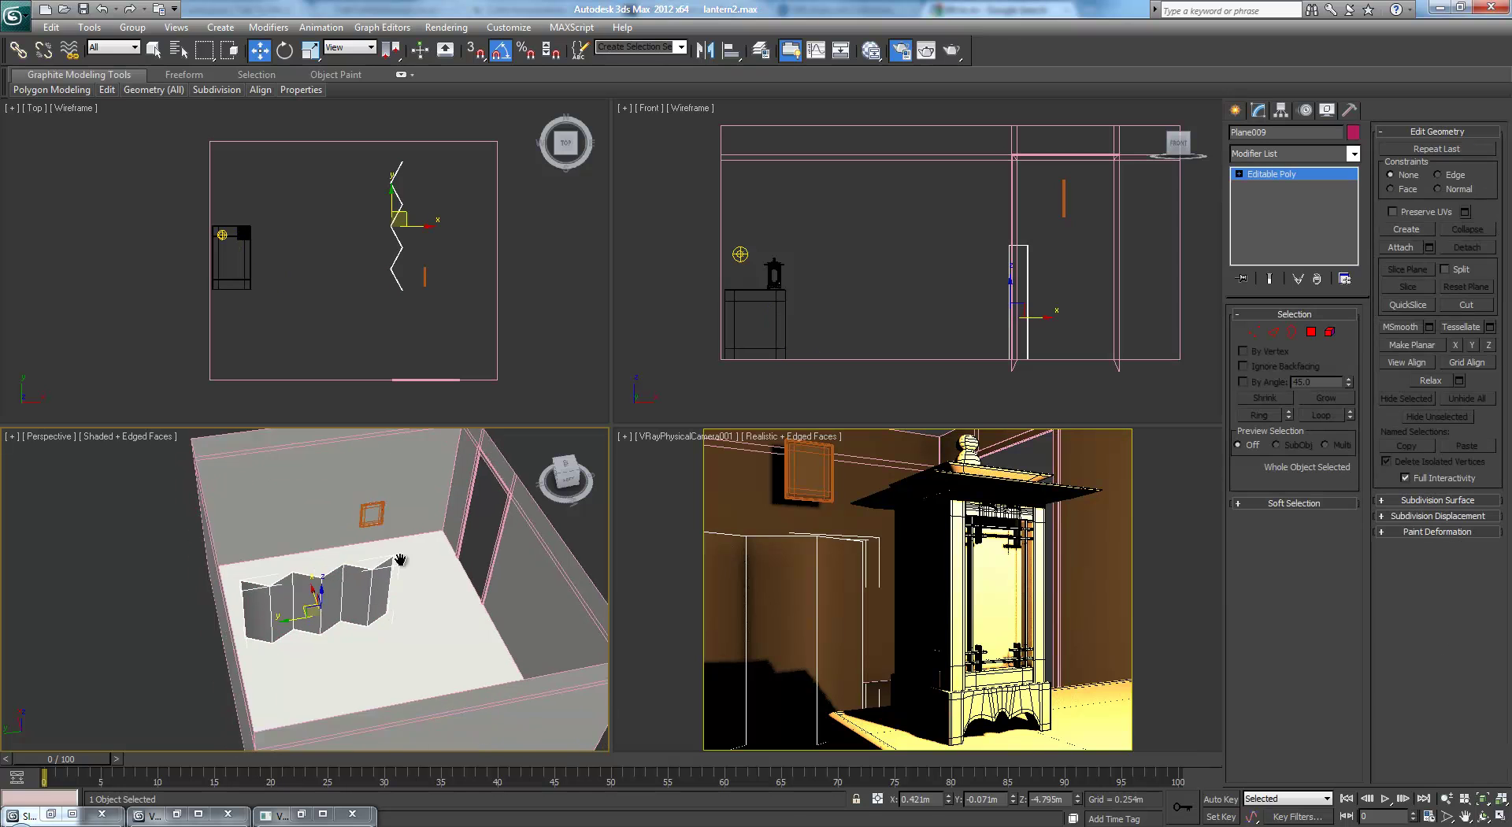
pyautogui.press('z')
pyautogui.moveTo(340, 564); pyautogui.dragTo(385, 506)
pyautogui.hotkey('alt', 'w')
pyautogui.keyDown('alt'); pyautogui.moveTo(395, 510); pyautogui.dragTo(845, 412, button='middle'); pyautogui.keyUp('alt')
pyautogui.click(757, 333)
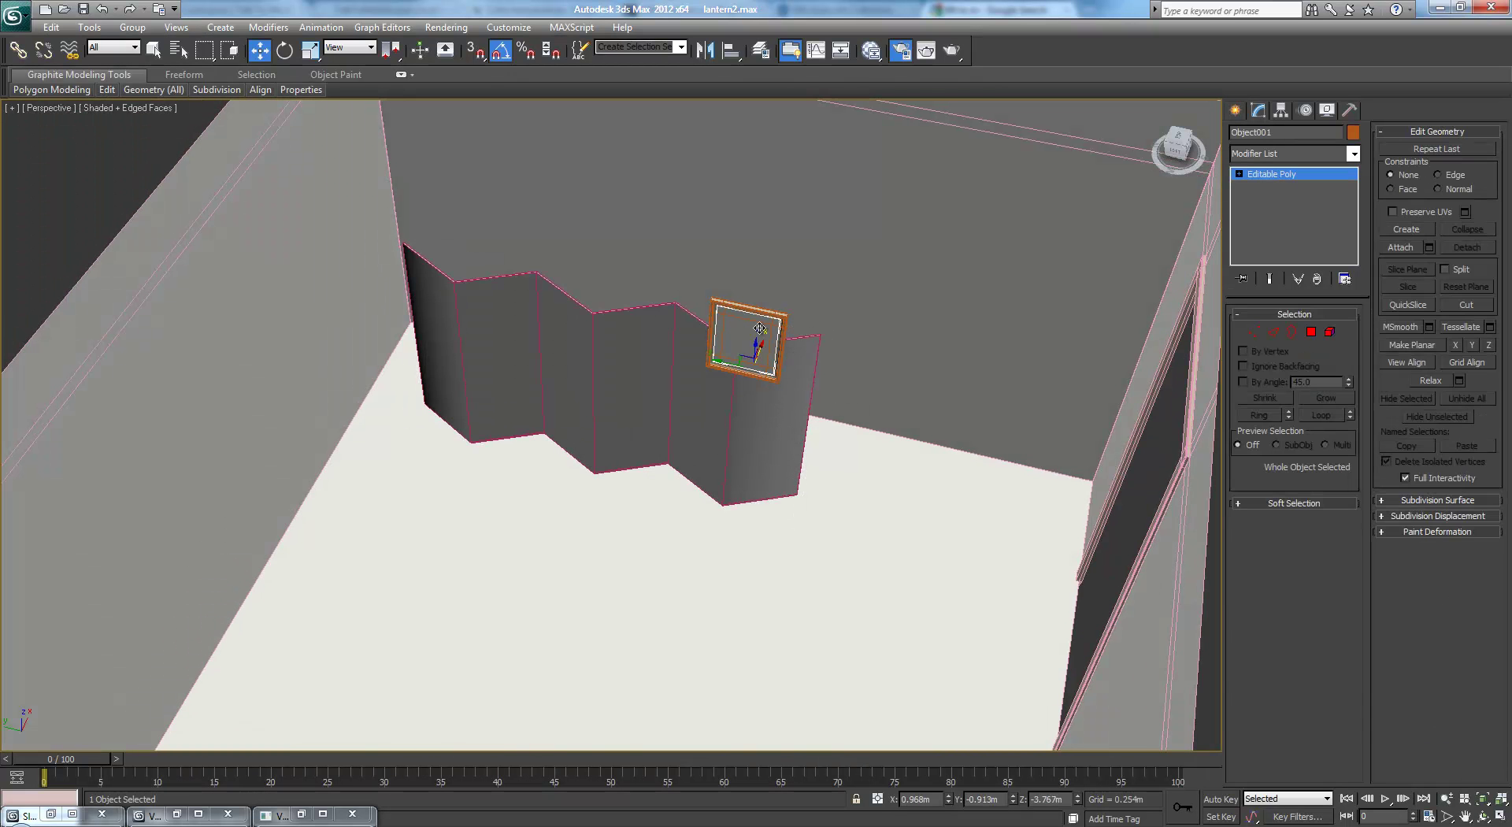
pyautogui.keyDown('ctrl'); pyautogui.click(775, 313); pyautogui.keyUp('ctrl')
pyautogui.keyDown('alt'); pyautogui.moveTo(854, 302); pyautogui.dragTo(819, 384, button='middle'); pyautogui.keyUp('alt')
pyautogui.press('t')
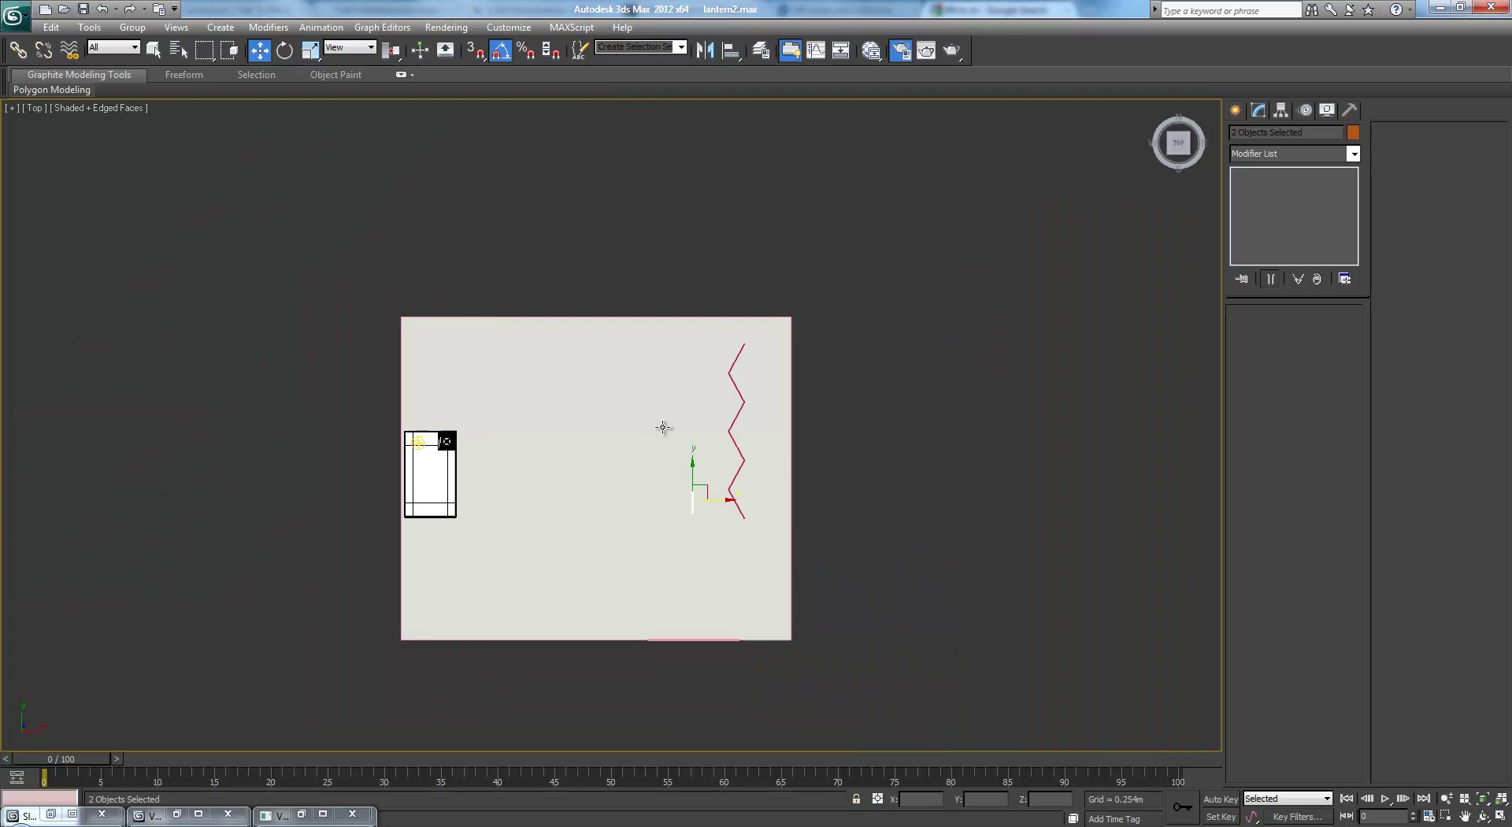
pyautogui.moveTo(723, 498); pyautogui.dragTo(819, 496)
# Fine-tune the picture and its frame along X in the perspective view so they sit against the wall
pyautogui.press('p')
pyautogui.press('z')
pyautogui.keyDown('alt'); pyautogui.moveTo(782, 499); pyautogui.dragTo(888, 412, button='middle'); pyautogui.keyUp('alt')
pyautogui.keyDown('alt'); pyautogui.moveTo(615, 411); pyautogui.dragTo(587, 414, button='middle'); pyautogui.keyUp('alt')
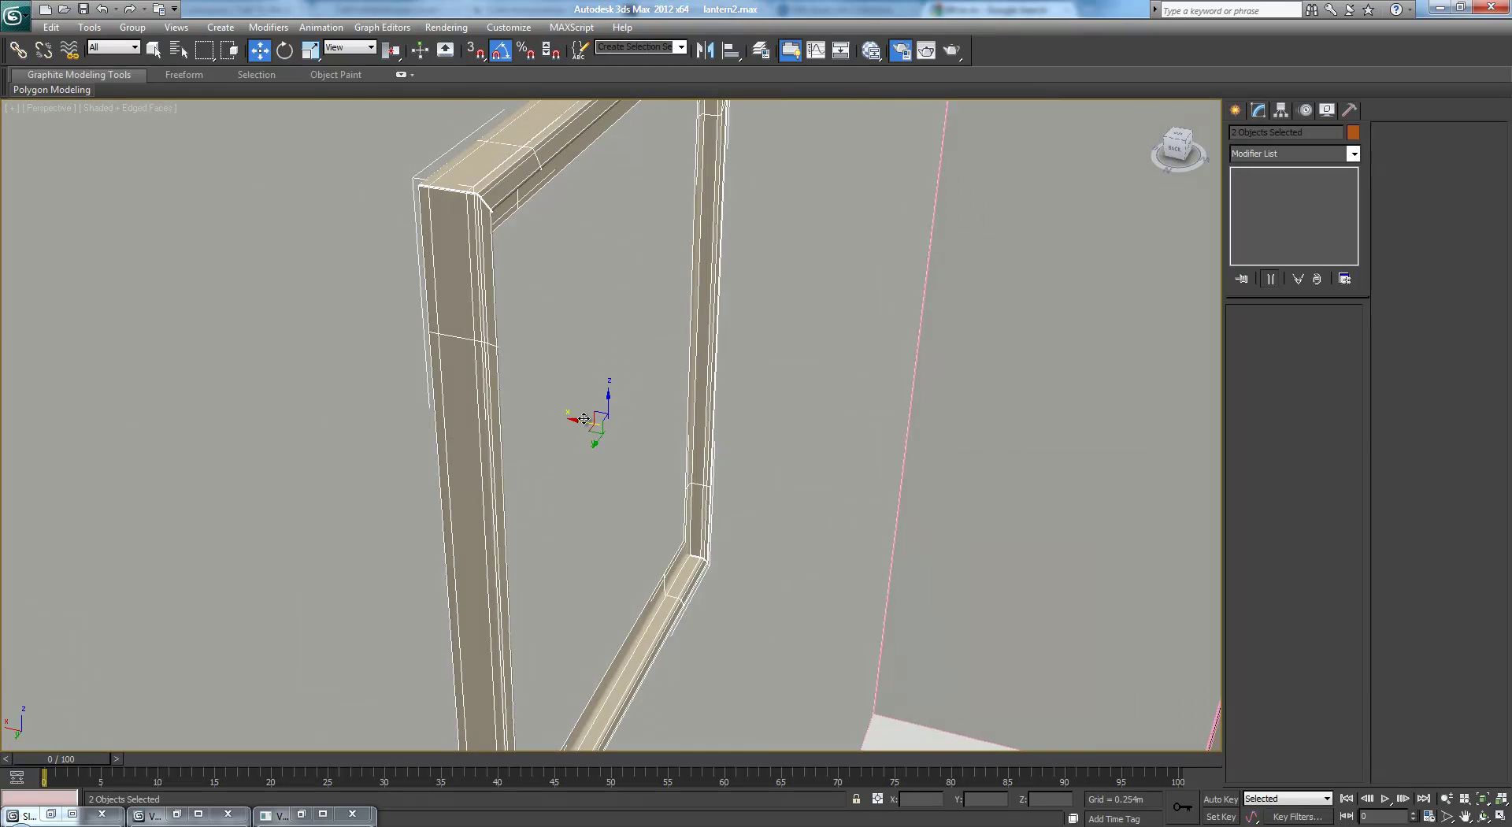
pyautogui.moveTo(584, 418); pyautogui.dragTo(474, 404)
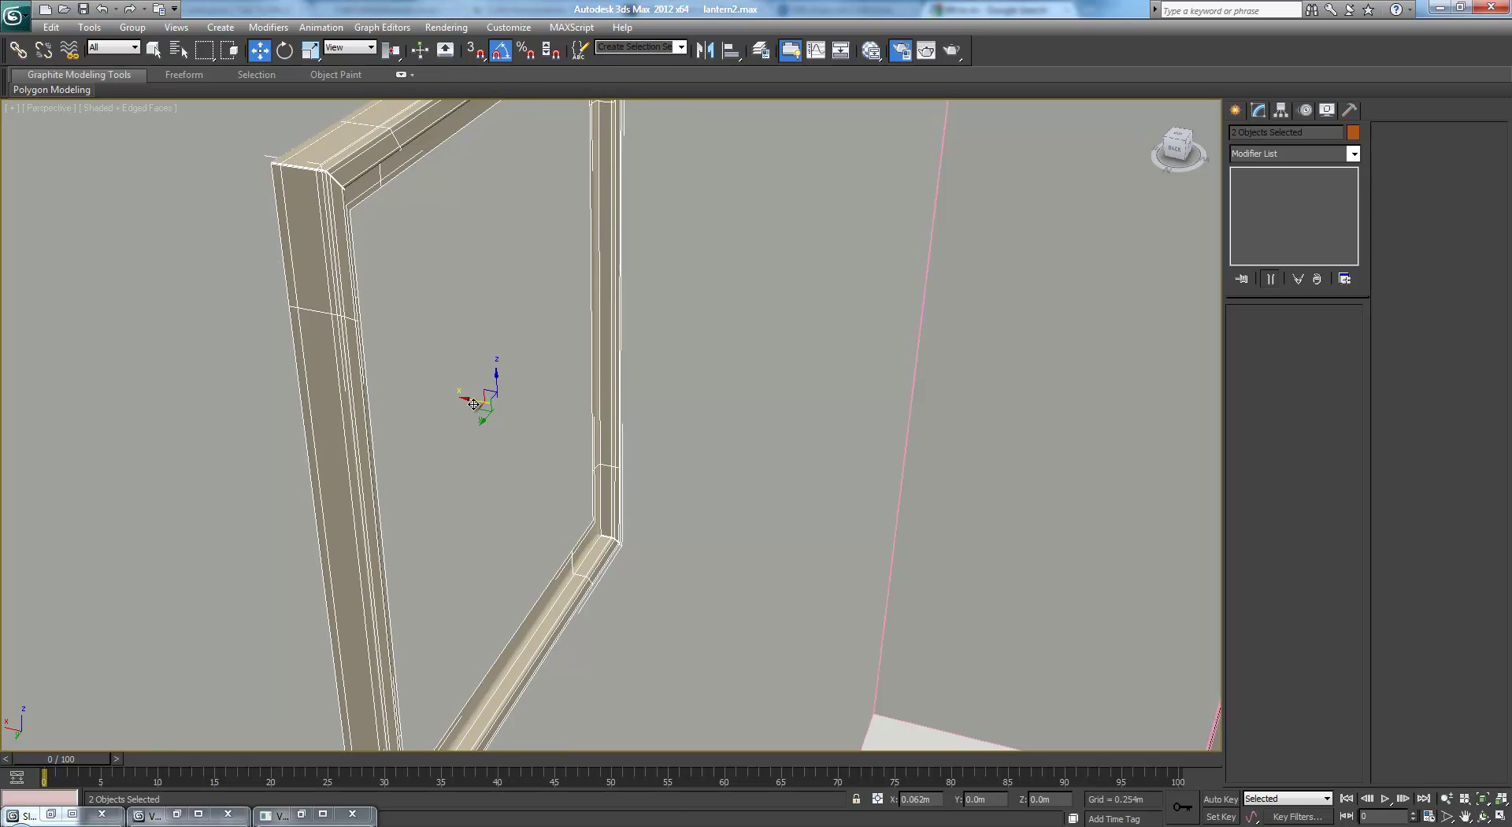
pyautogui.scroll(-6, 715, 446)
pyautogui.keyDown('alt'); pyautogui.moveTo(716, 446); pyautogui.dragTo(631, 381, button='middle'); pyautogui.keyUp('alt')
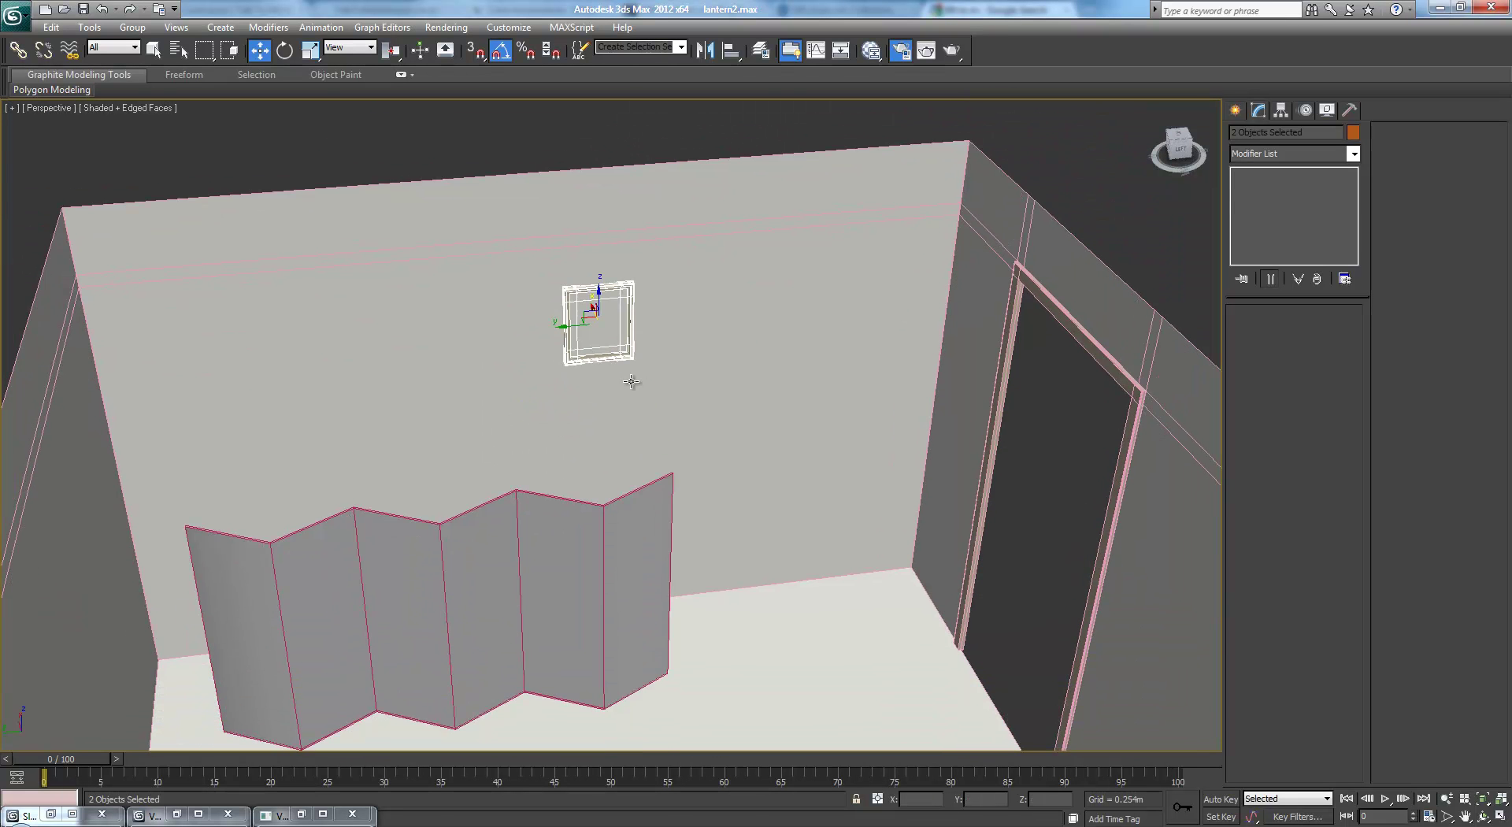
# Delete the old folding screen from the room
pyautogui.click(647, 571)
pyautogui.moveTo(652, 540); pyautogui.dragTo(747, 444, button='middle')
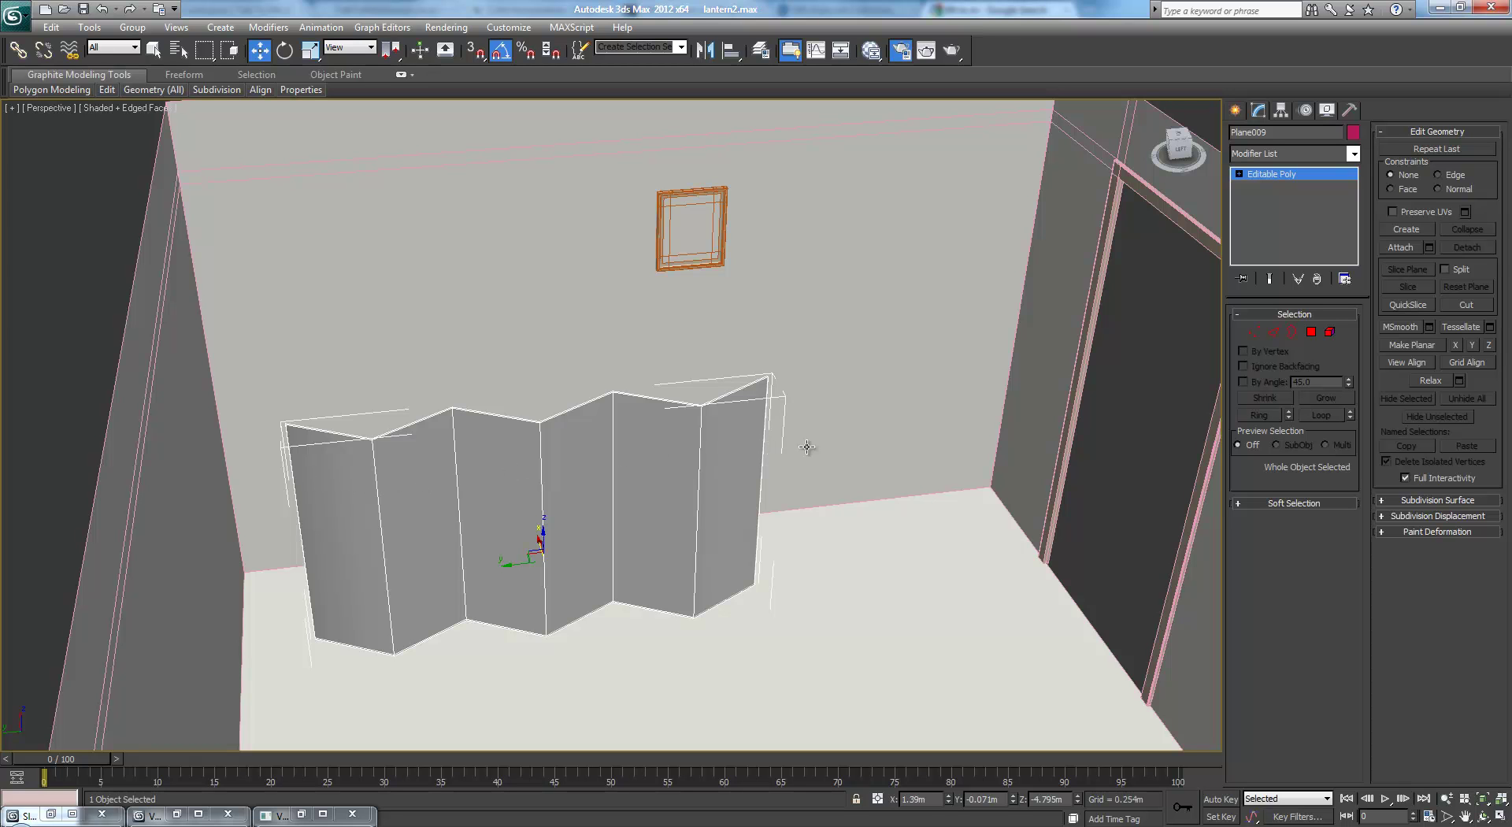
pyautogui.press('Delete')
# Create a plane about 1.13 m by 2.73 m on the wall below the picture and set its width segments to 8
pyautogui.click(1242, 112)
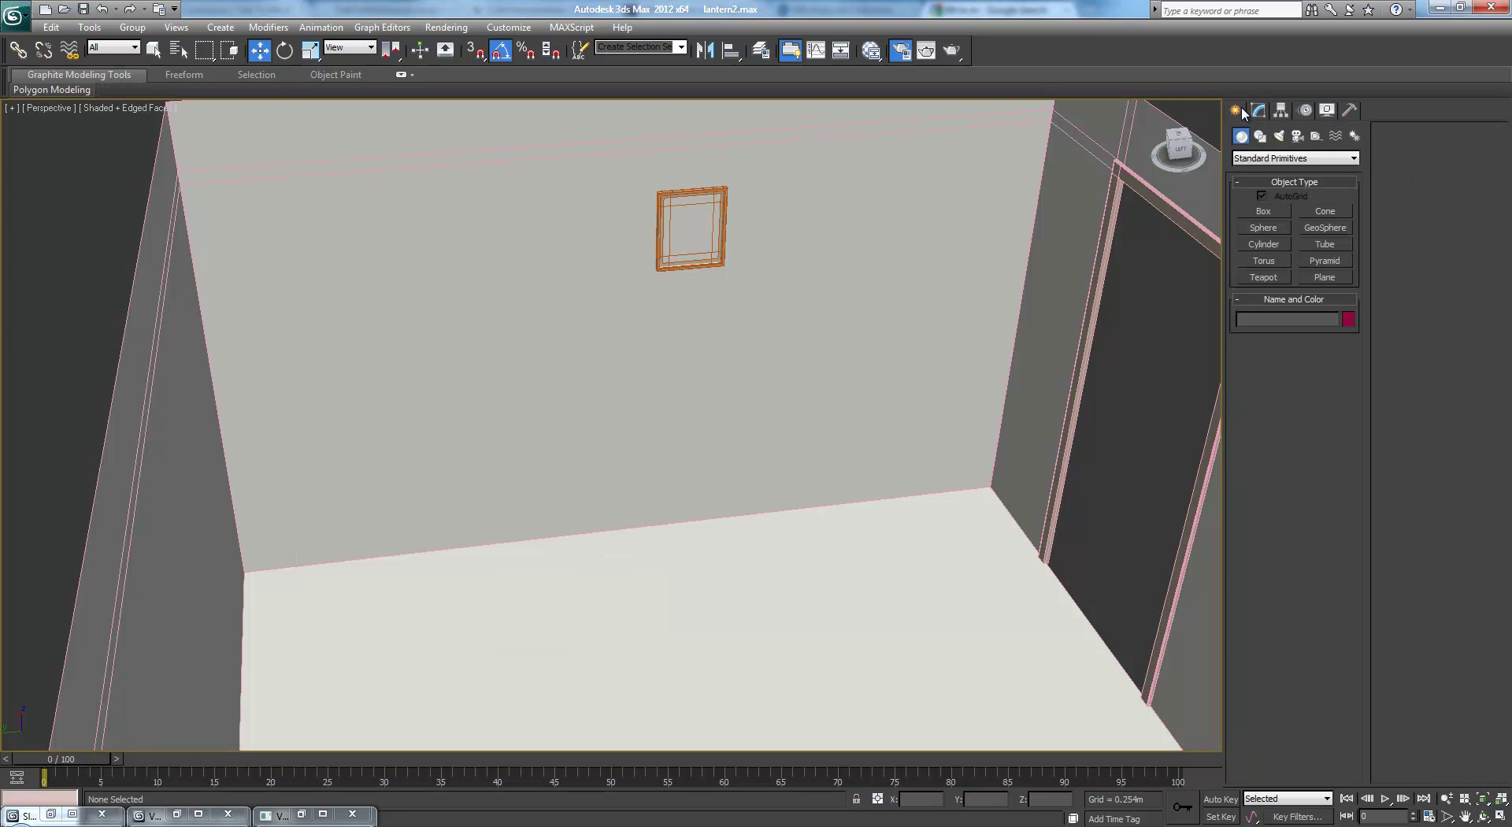
pyautogui.click(1324, 277)
pyautogui.moveTo(304, 337)
pyautogui.mouseDown()
pyautogui.moveTo(776, 427)
pyautogui.moveTo(878, 482)
pyautogui.mouseUp()
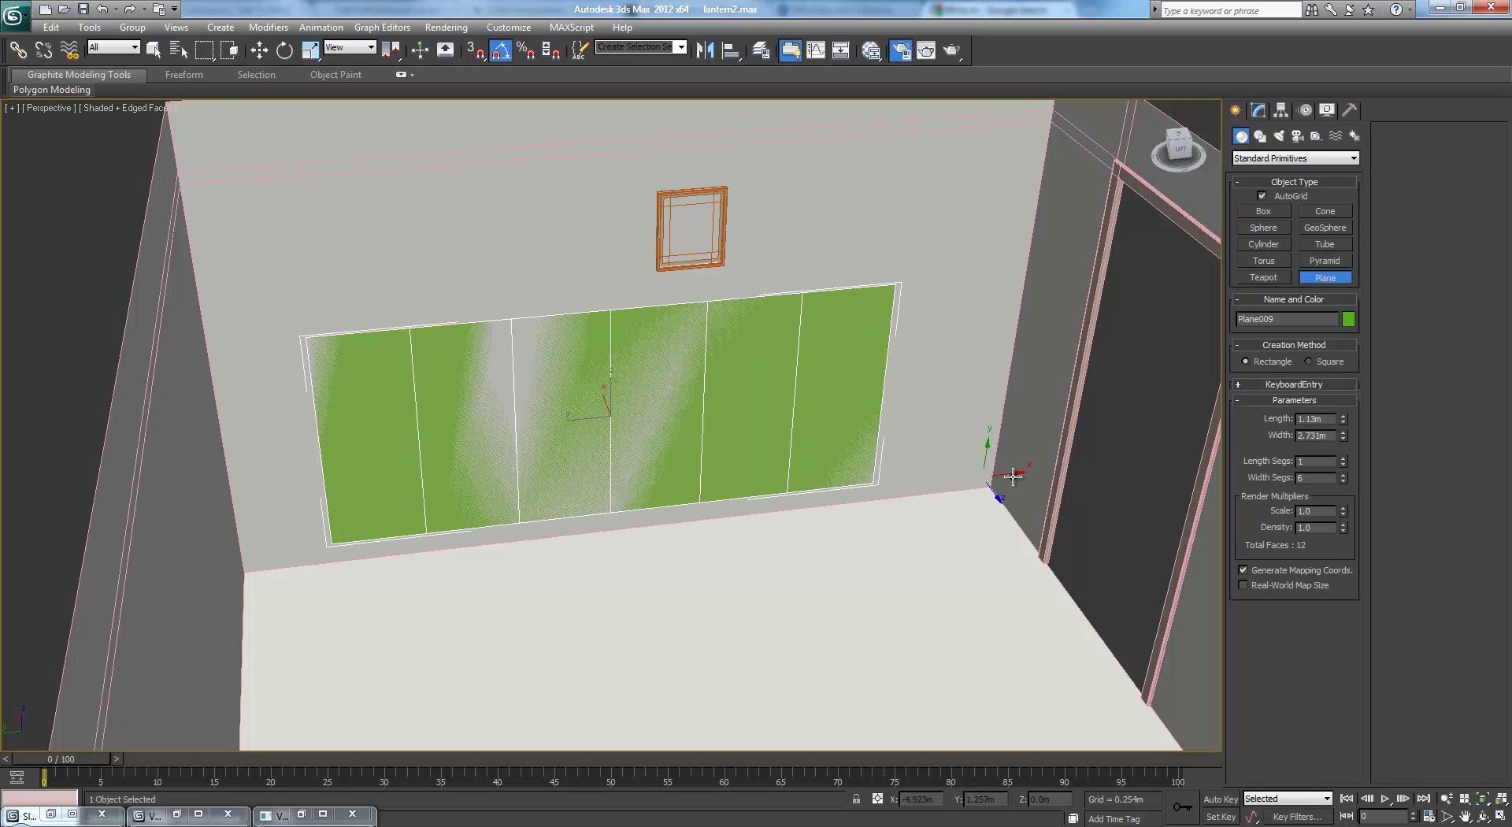
pyautogui.click(1345, 474)
pyautogui.click(1344, 474)
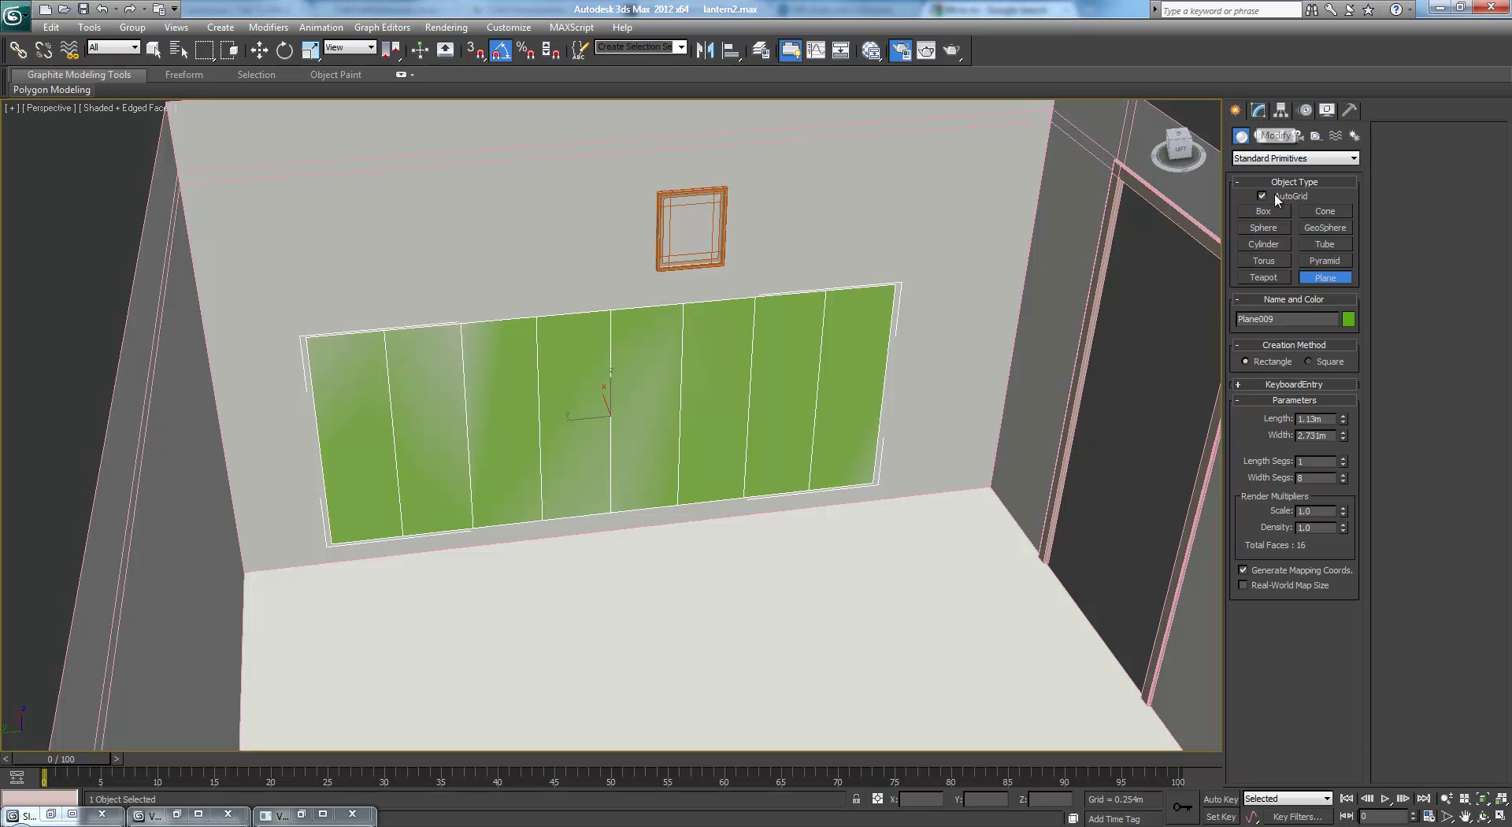
# Convert the plane to an editable poly and pull every second vertex column away from the wall to form a zigzag folding screen
pyautogui.hotkey('ctrl', 'e')
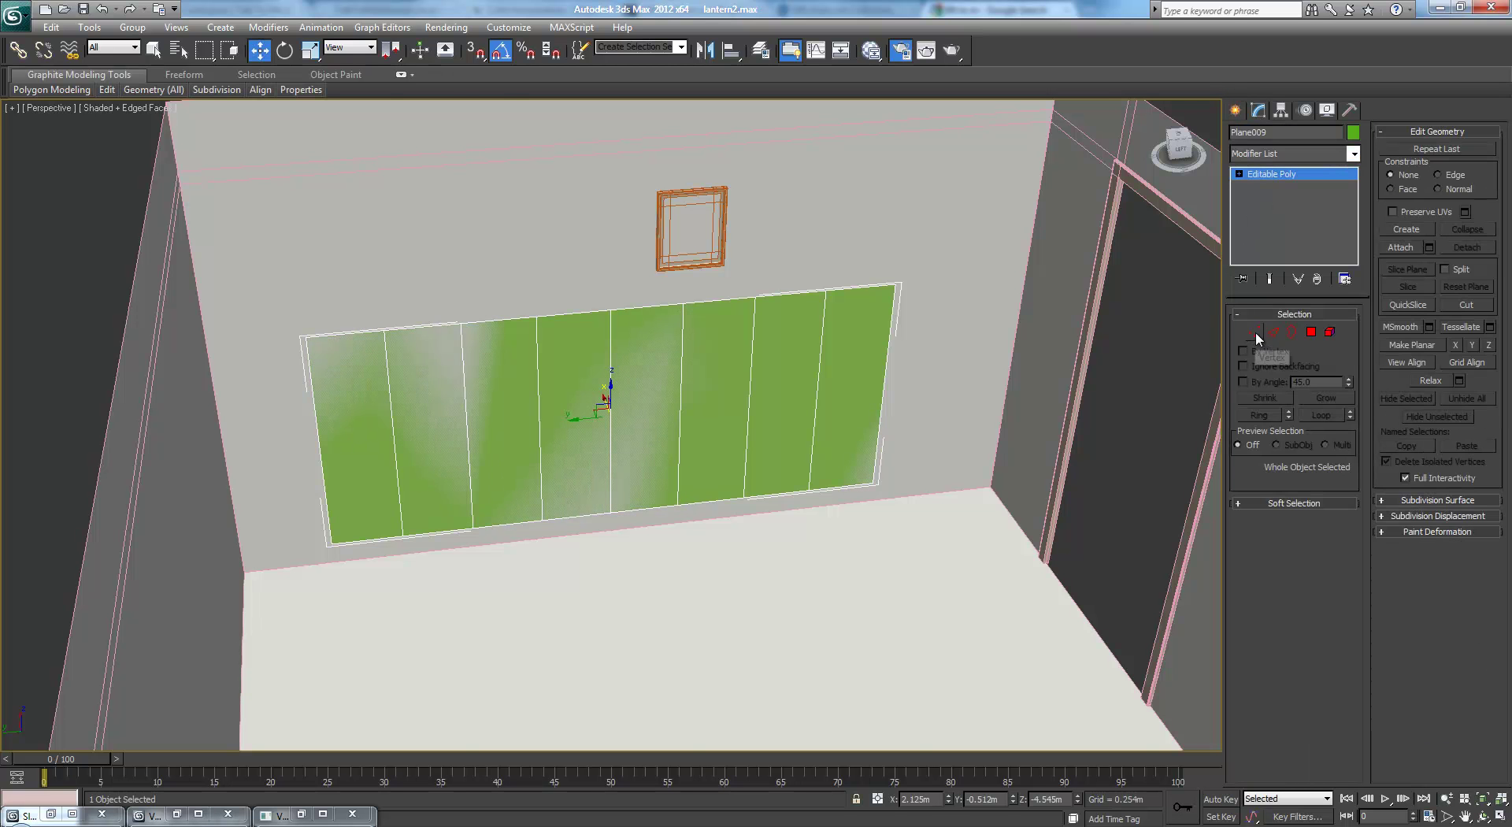
pyautogui.click(1255, 332)
pyautogui.keyDown('alt'); pyautogui.moveTo(787, 345); pyautogui.dragTo(775, 385, button='middle'); pyautogui.keyUp('alt')
pyautogui.moveTo(234, 334); pyautogui.dragTo(268, 376)
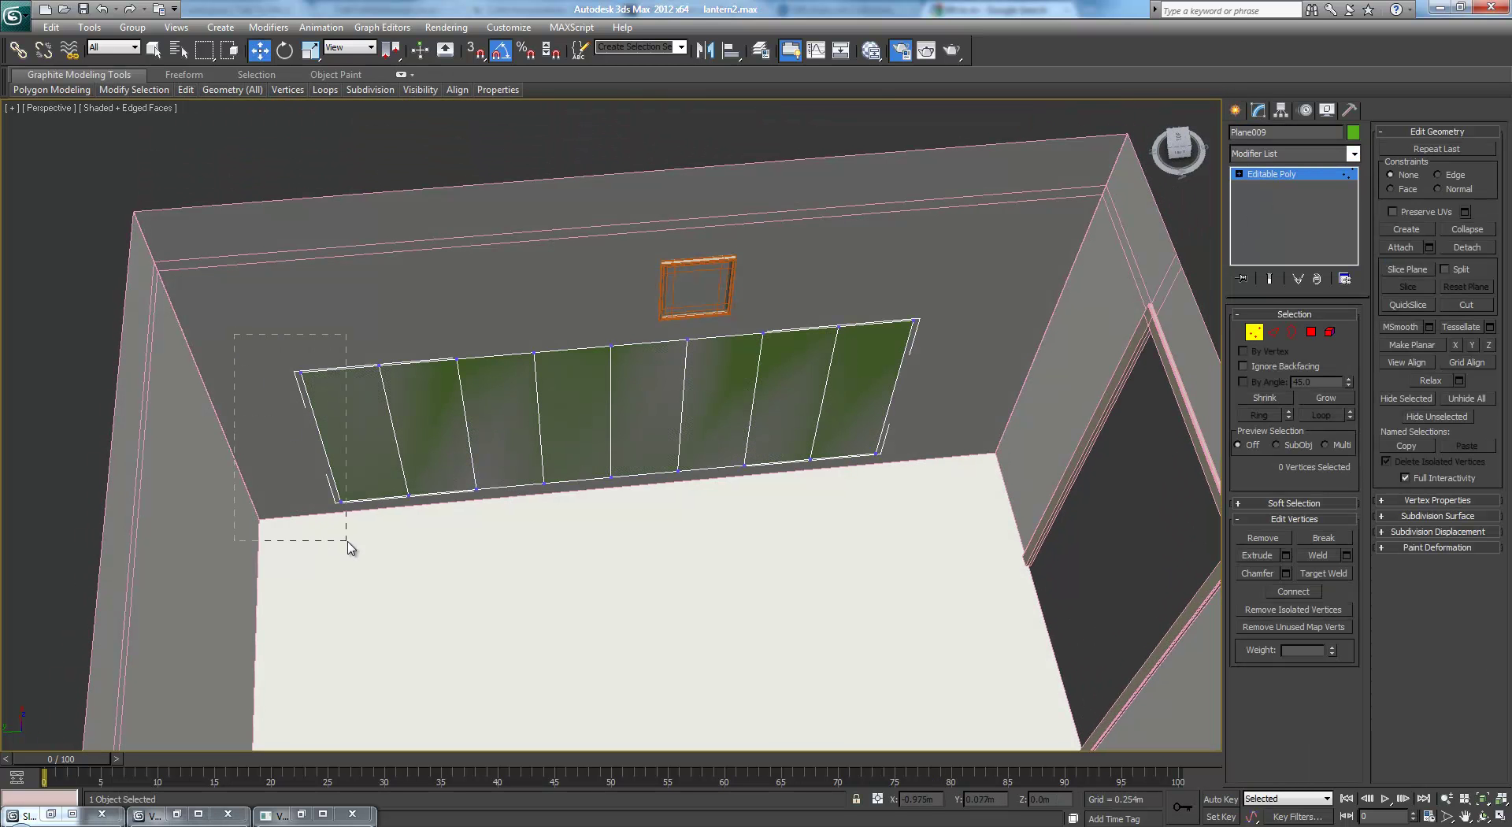
pyautogui.moveTo(347, 542); pyautogui.dragTo(347, 542)
pyautogui.keyDown('ctrl'); pyautogui.moveTo(512, 547); pyautogui.dragTo(512, 548); pyautogui.keyUp('ctrl')
pyautogui.keyDown('ctrl'); pyautogui.moveTo(571, 308); pyautogui.dragTo(640, 493); pyautogui.keyUp('ctrl')
pyautogui.keyDown('ctrl'); pyautogui.moveTo(785, 488); pyautogui.dragTo(785, 488); pyautogui.keyUp('ctrl')
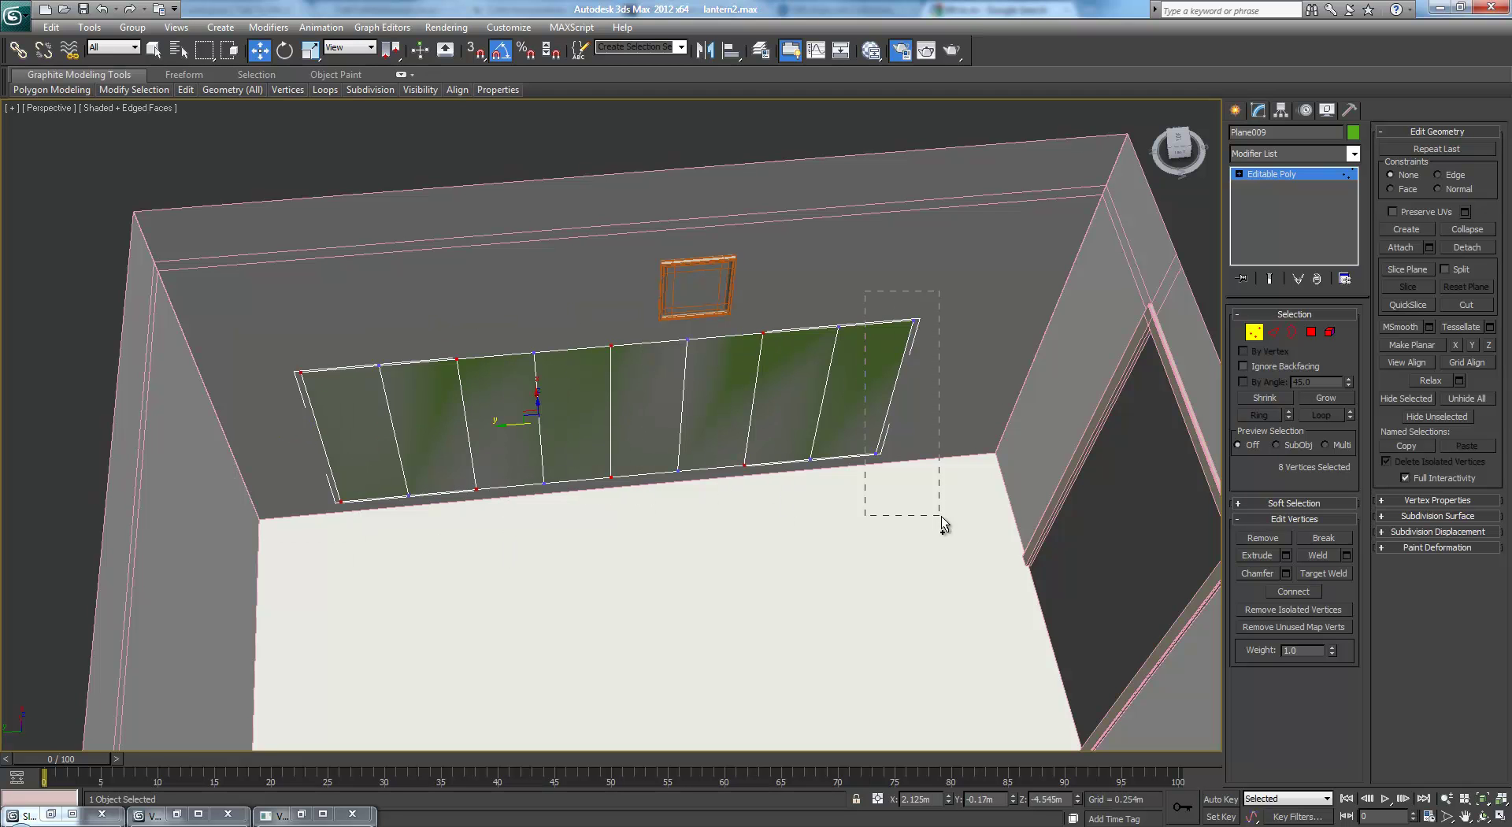
pyautogui.keyDown('ctrl'); pyautogui.moveTo(942, 522); pyautogui.dragTo(942, 521); pyautogui.keyUp('ctrl')
pyautogui.moveTo(604, 385); pyautogui.dragTo(610, 421)
pyautogui.click(1287, 175)
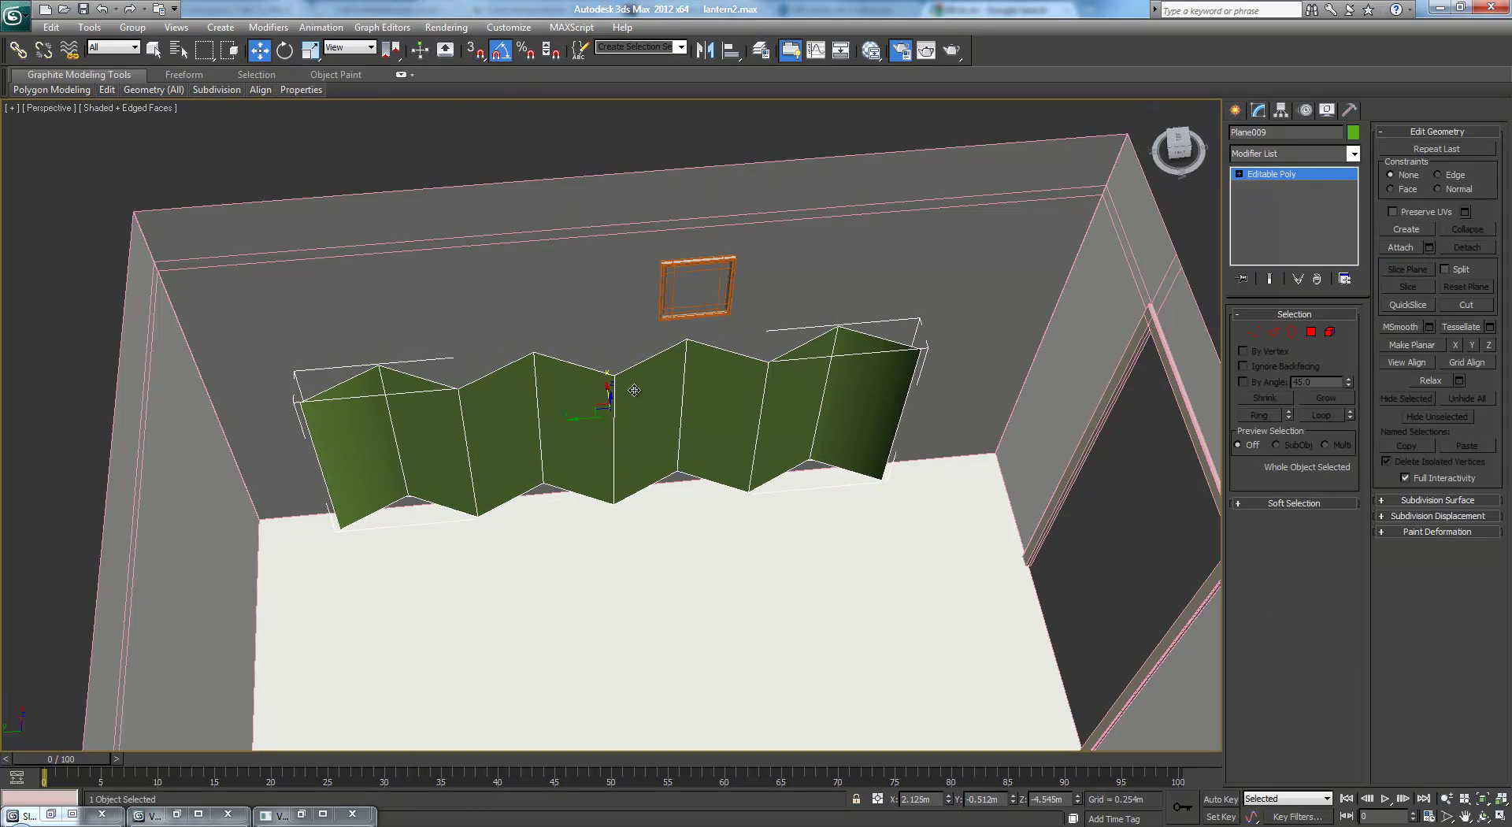
# Lower the folding screen and fine-tune its height in the front view so its base rests on the floor
pyautogui.keyDown('alt'); pyautogui.moveTo(635, 390); pyautogui.dragTo(569, 438, button='middle'); pyautogui.keyUp('alt')
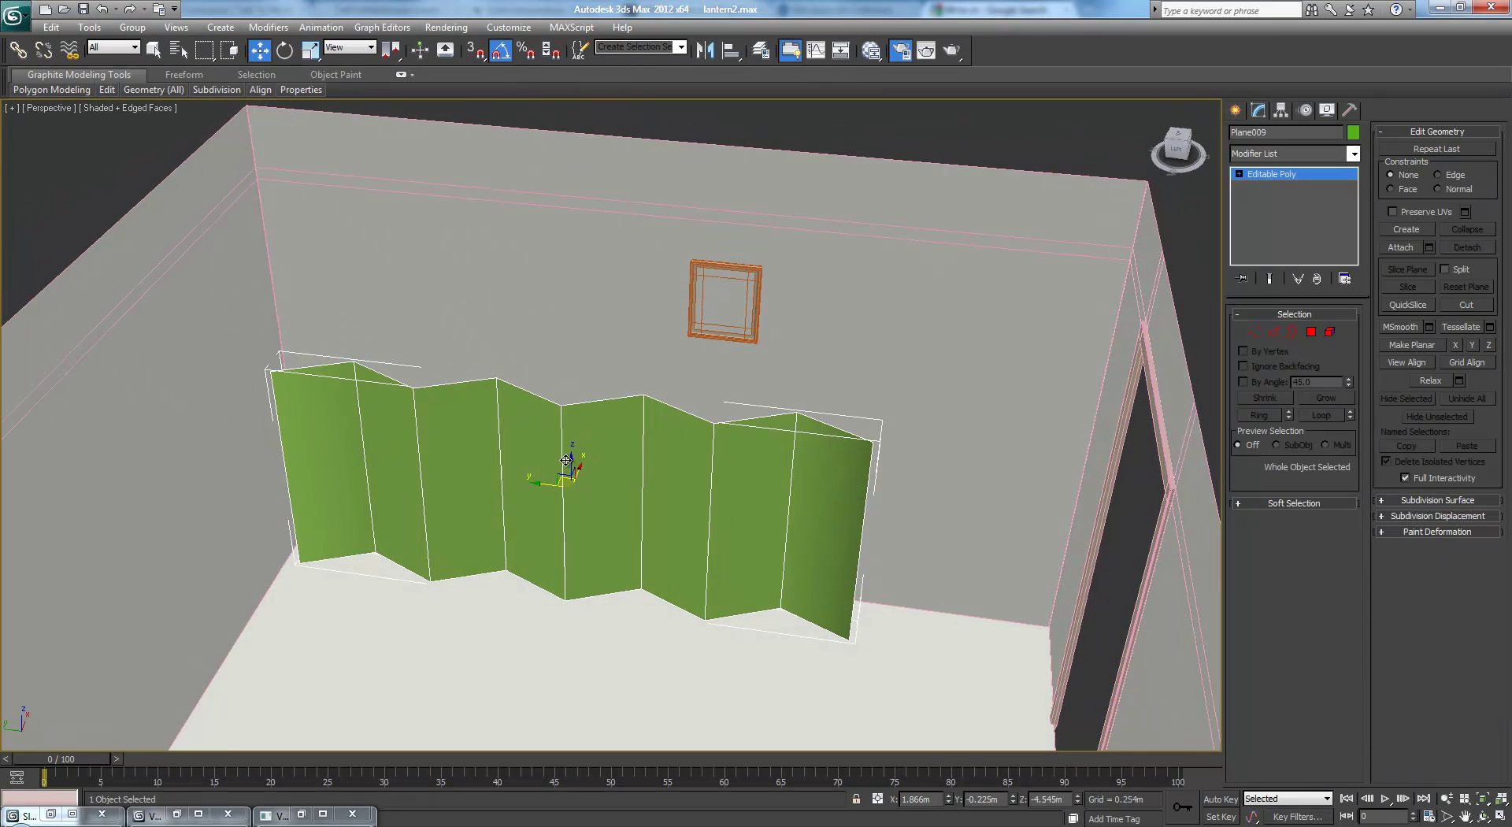
pyautogui.moveTo(568, 458)
pyautogui.mouseDown()
pyautogui.moveTo(574, 512)
pyautogui.moveTo(568, 478)
pyautogui.mouseUp()
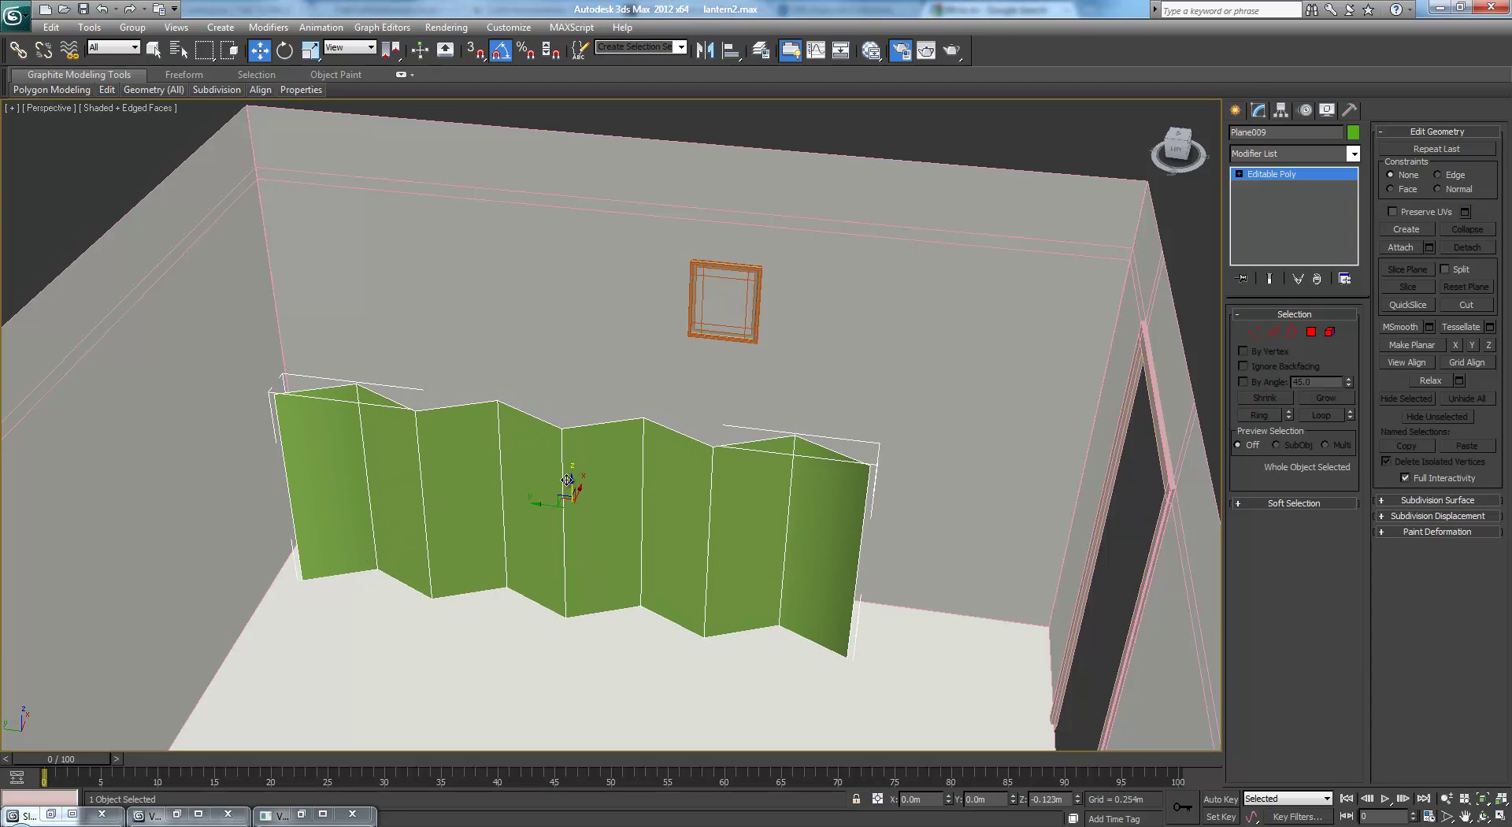
pyautogui.press('f')
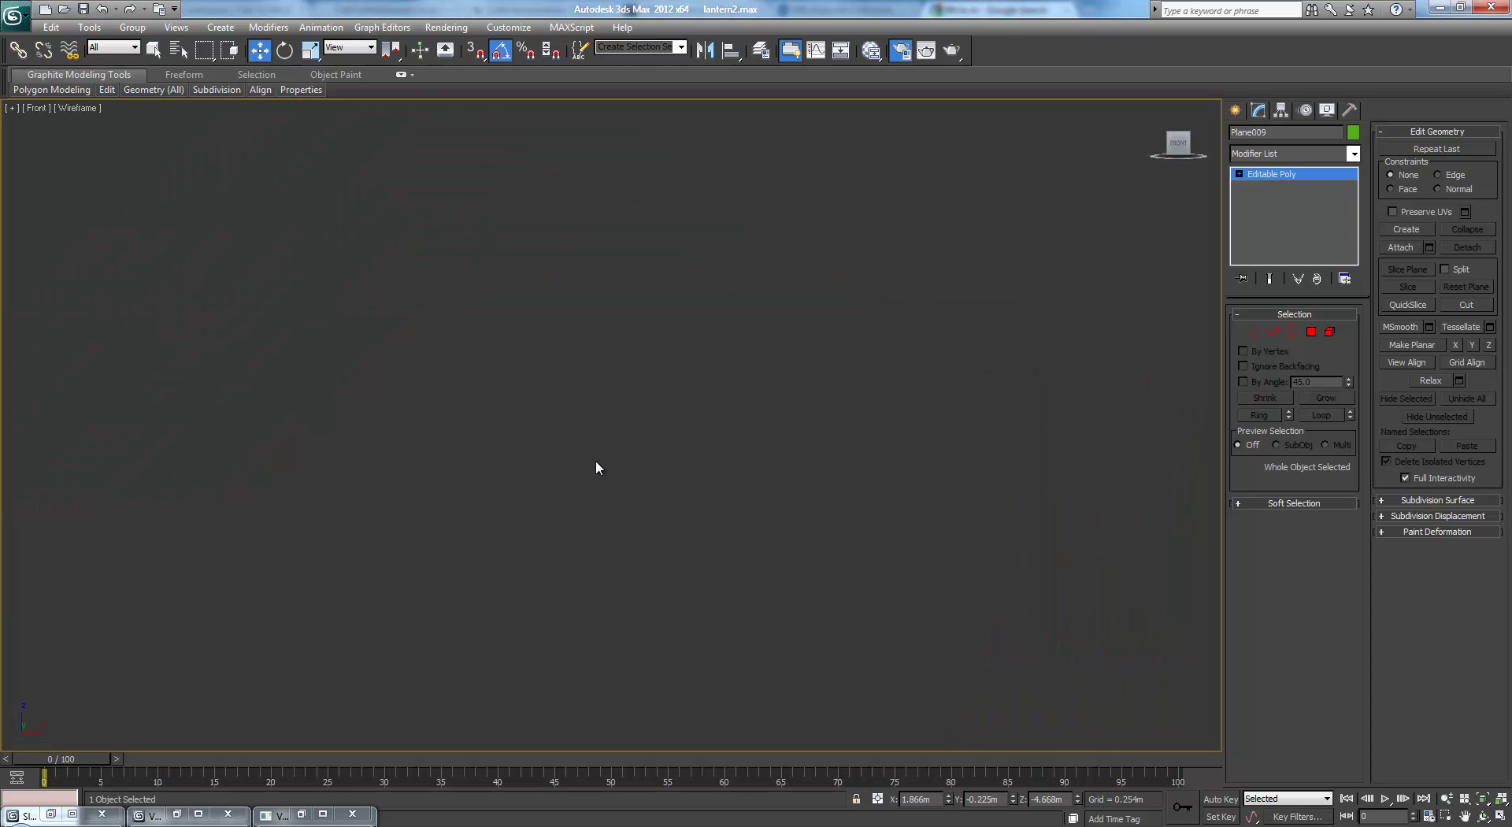
pyautogui.press('z')
pyautogui.scroll(-2, 610, 442)
pyautogui.scroll(1, 604, 443)
pyautogui.moveTo(584, 447); pyautogui.dragTo(618, 304, button='middle')
pyautogui.scroll(2, 603, 431)
pyautogui.moveTo(663, 236); pyautogui.dragTo(658, 228)
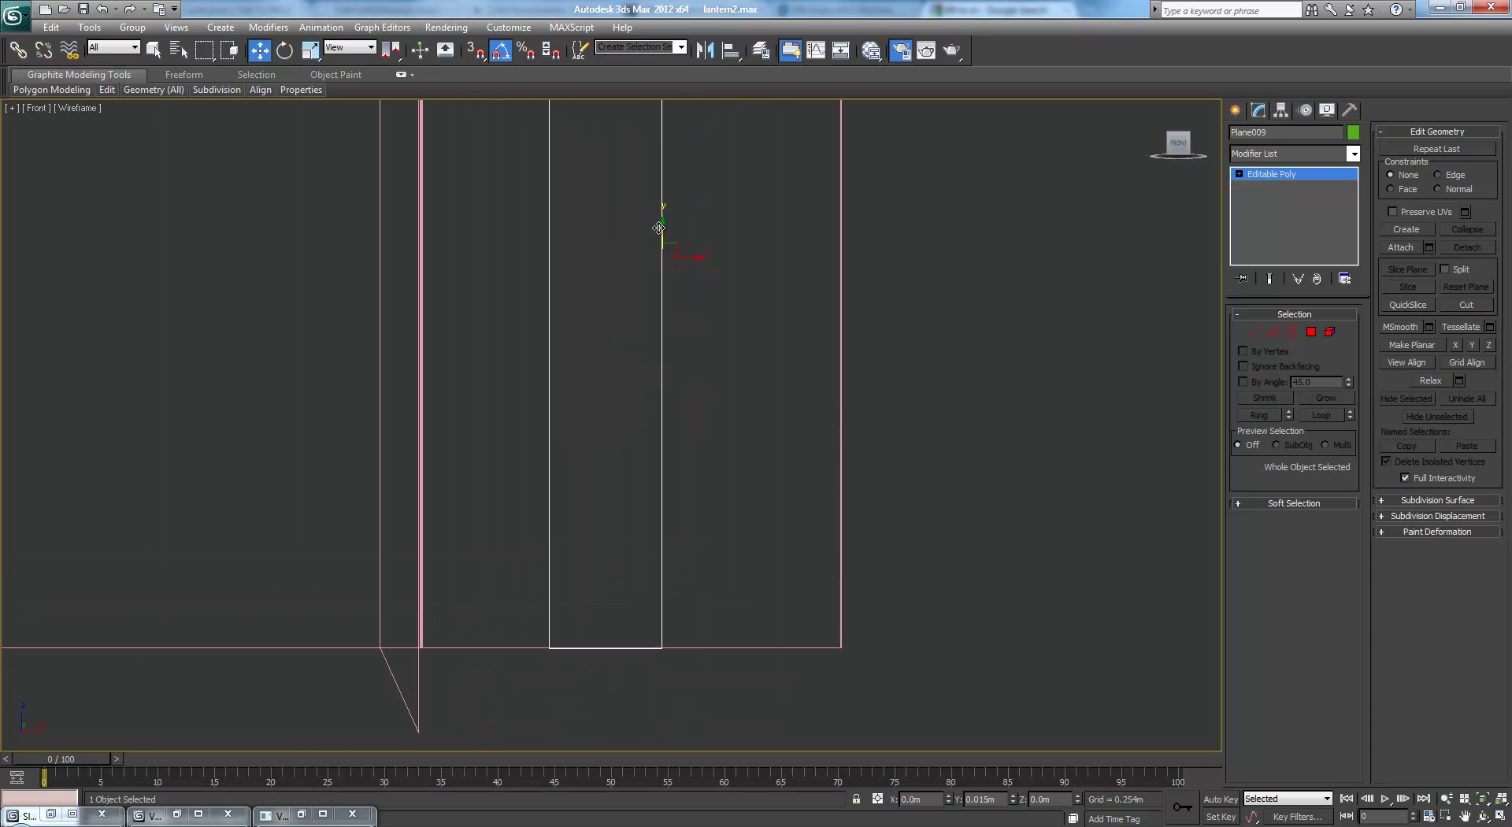
# Extrude all polygons of the folding screen slightly to give its panels thickness
pyautogui.press('p')
pyautogui.moveTo(662, 233)
pyautogui.keyDown('alt'); pyautogui.mouseDown(button='middle')
pyautogui.moveTo(628, 283)
pyautogui.moveTo(580, 304)
pyautogui.moveTo(664, 370)
pyautogui.moveTo(675, 345)
pyautogui.moveTo(766, 340)
pyautogui.moveTo(617, 382)
pyautogui.moveTo(735, 348)
pyautogui.mouseUp(button='middle'); pyautogui.keyUp('alt')
pyautogui.press('F3')
pyautogui.scroll(-3, 660, 359)
pyautogui.click(1312, 332)
pyautogui.hotkey('ctrl', 'a')
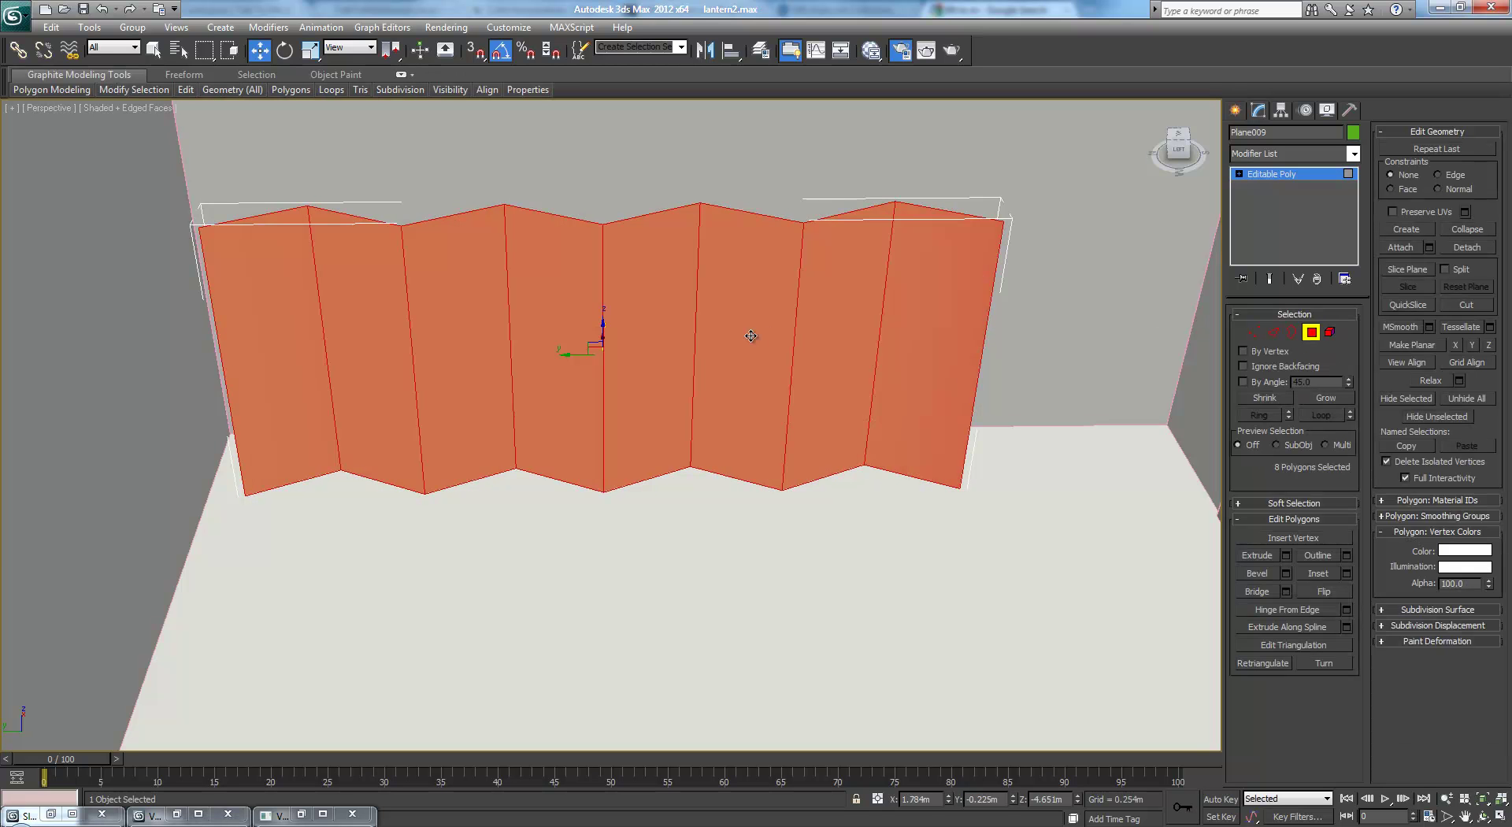
pyautogui.click(1258, 555)
pyautogui.keyDown('alt'); pyautogui.moveTo(711, 368); pyautogui.dragTo(770, 387, button='middle'); pyautogui.keyUp('alt')
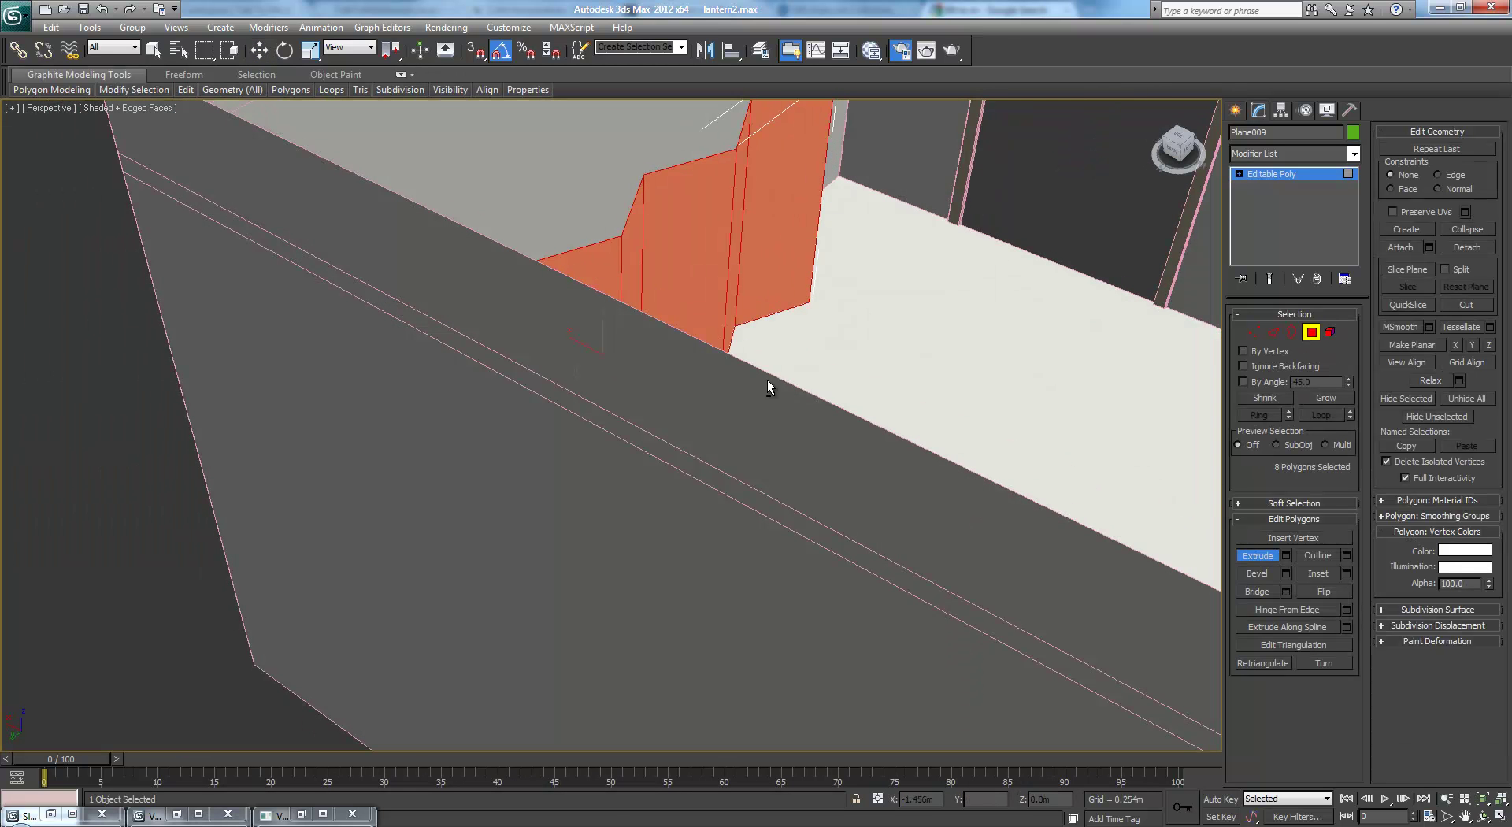
pyautogui.moveTo(678, 256); pyautogui.dragTo(687, 251)
pyautogui.click(1250, 175)
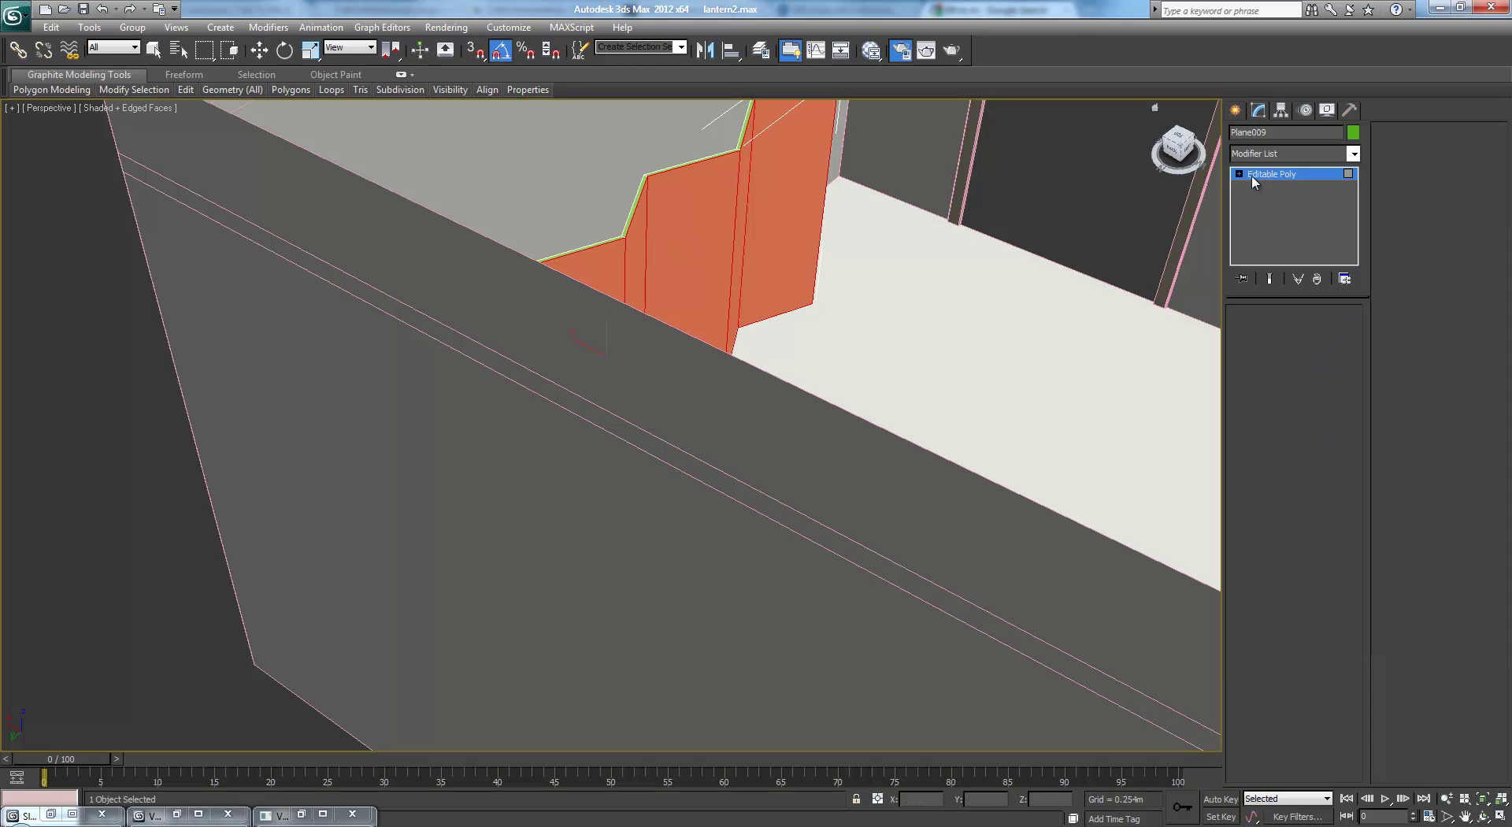
# Through the lantern camera, move the picture and its frame higher and closer to the room corner, and scale them up slightly
pyautogui.scroll(-4, 900, 343)
pyautogui.click(920, 251)
pyautogui.keyDown('alt'); pyautogui.moveTo(920, 250); pyautogui.dragTo(846, 255, button='middle'); pyautogui.keyUp('alt')
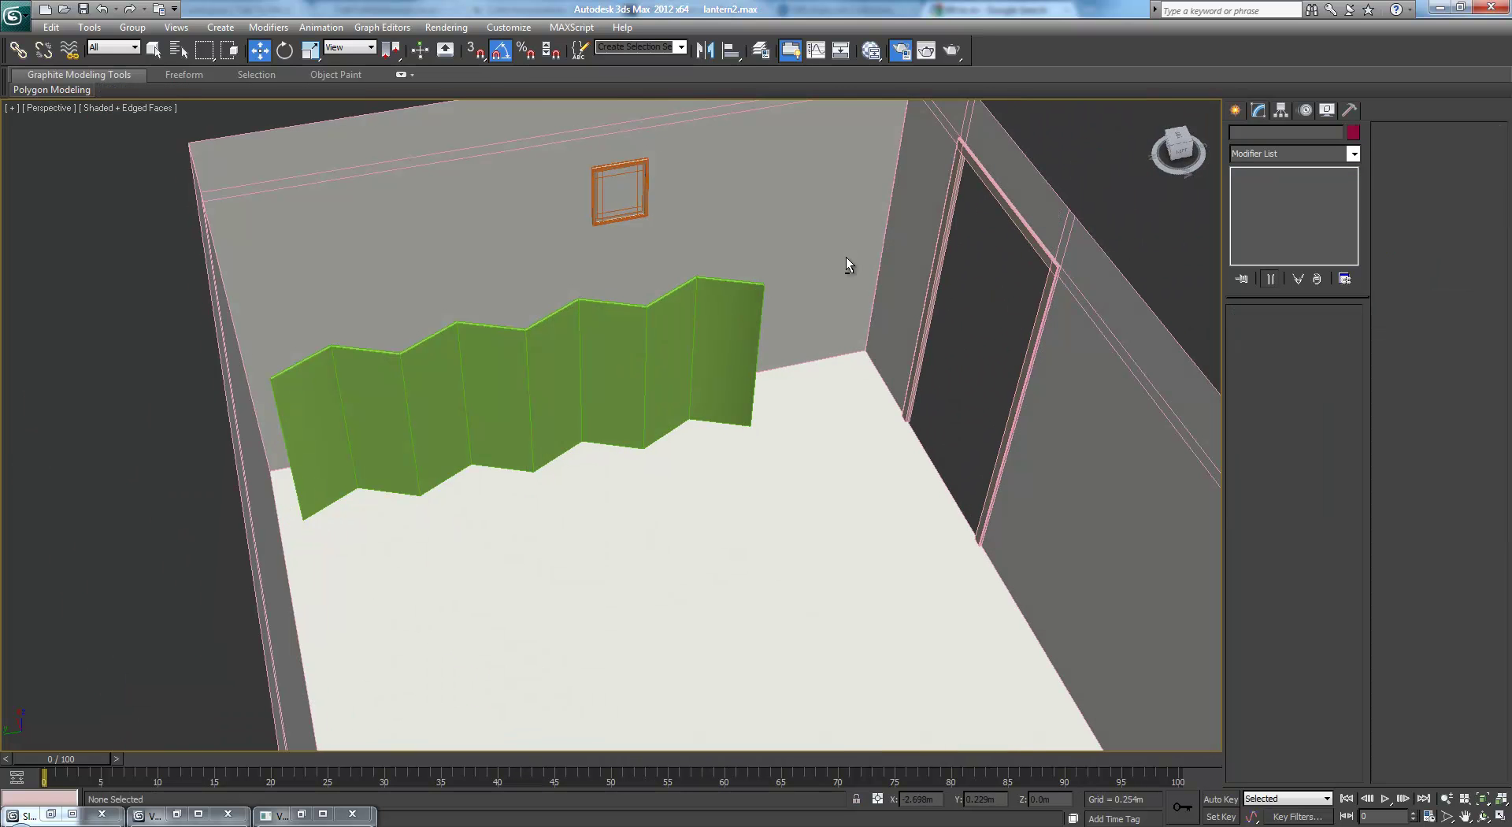
pyautogui.press('c')
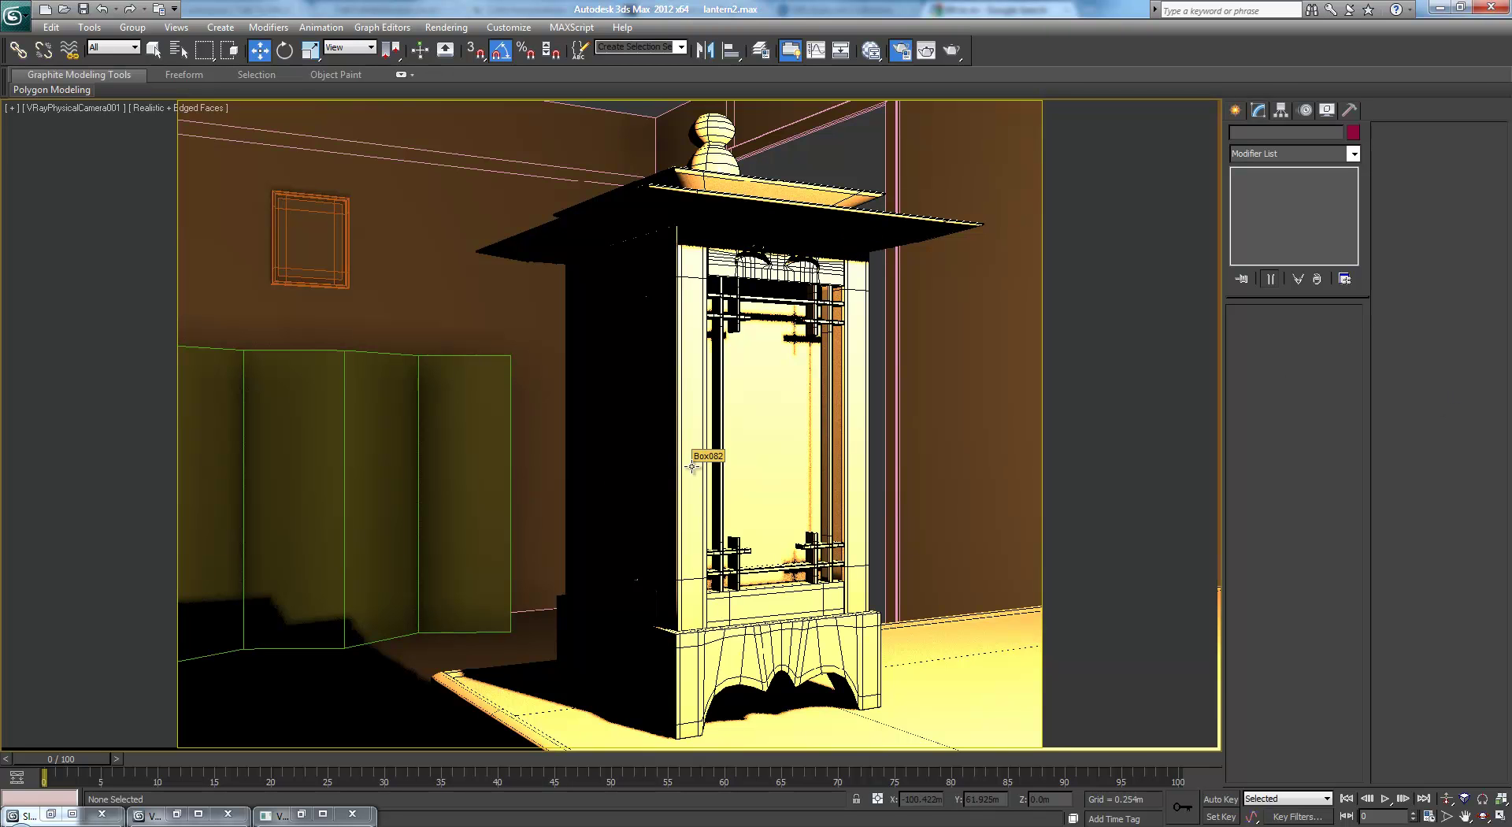
pyautogui.click(314, 255)
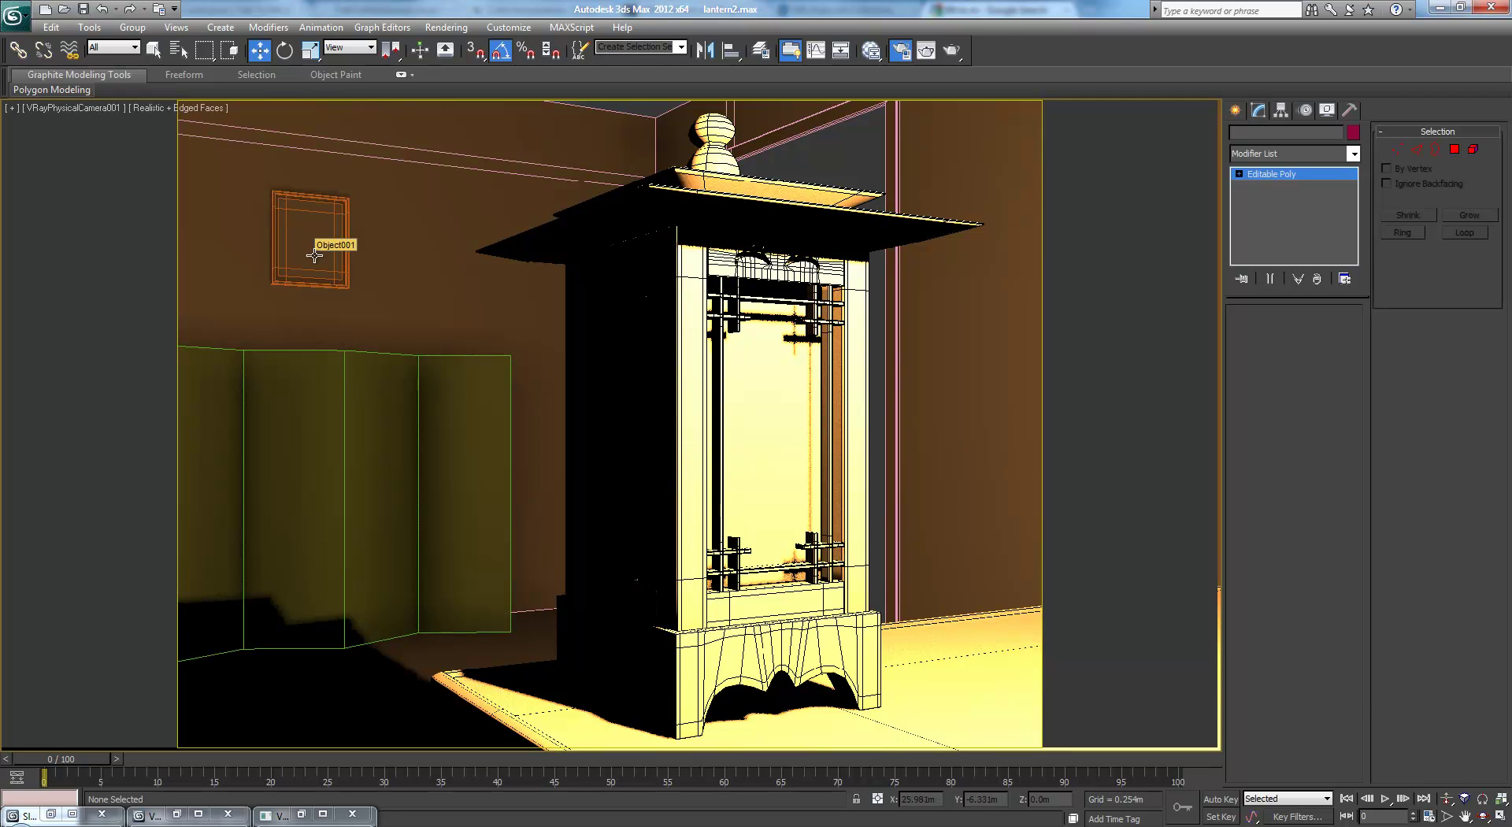
pyautogui.keyDown('ctrl'); pyautogui.click(339, 199); pyautogui.keyUp('ctrl')
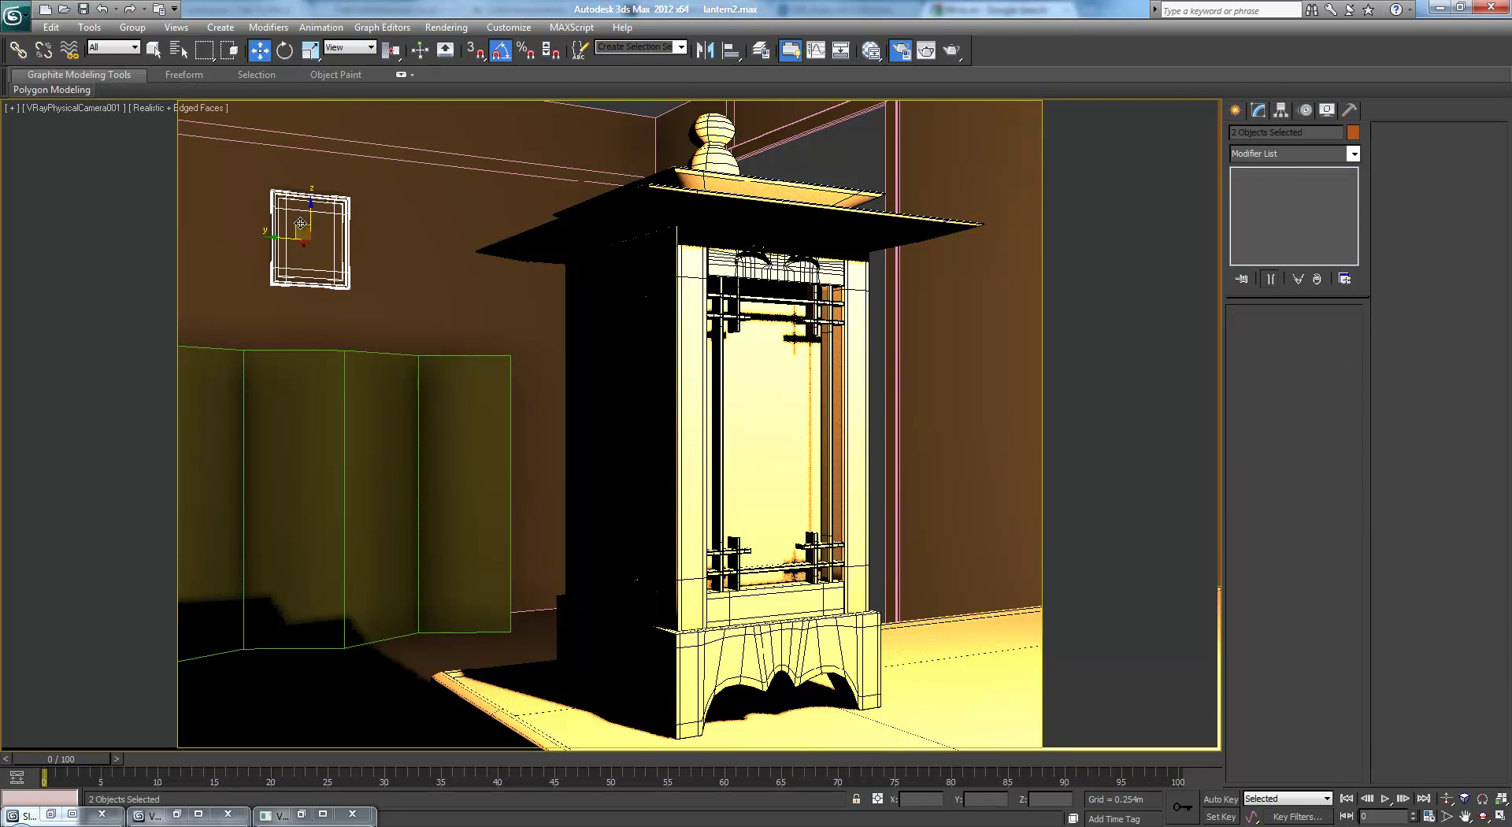
pyautogui.moveTo(301, 223); pyautogui.dragTo(346, 182)
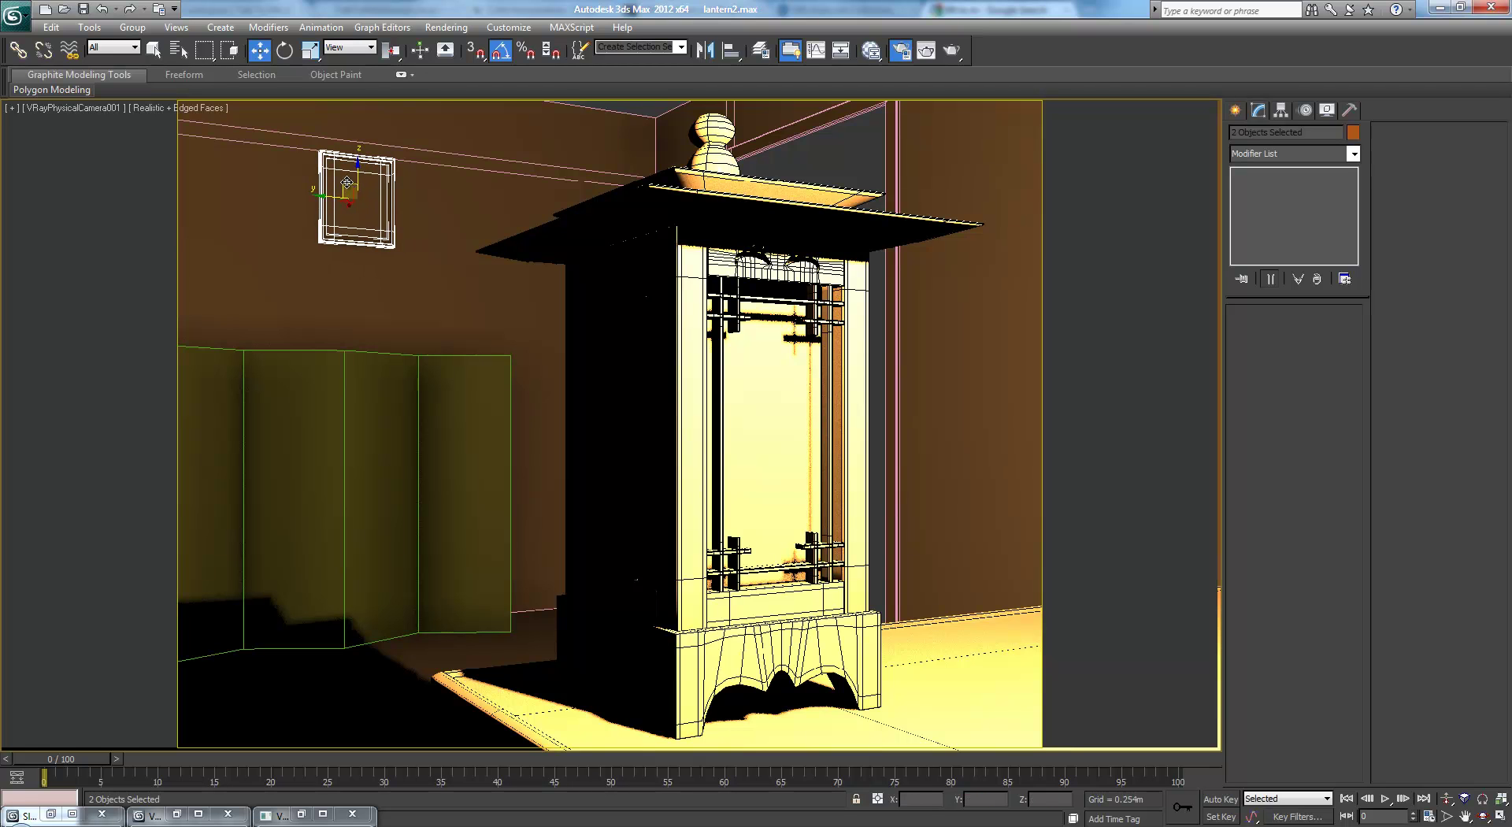
pyautogui.press('r')
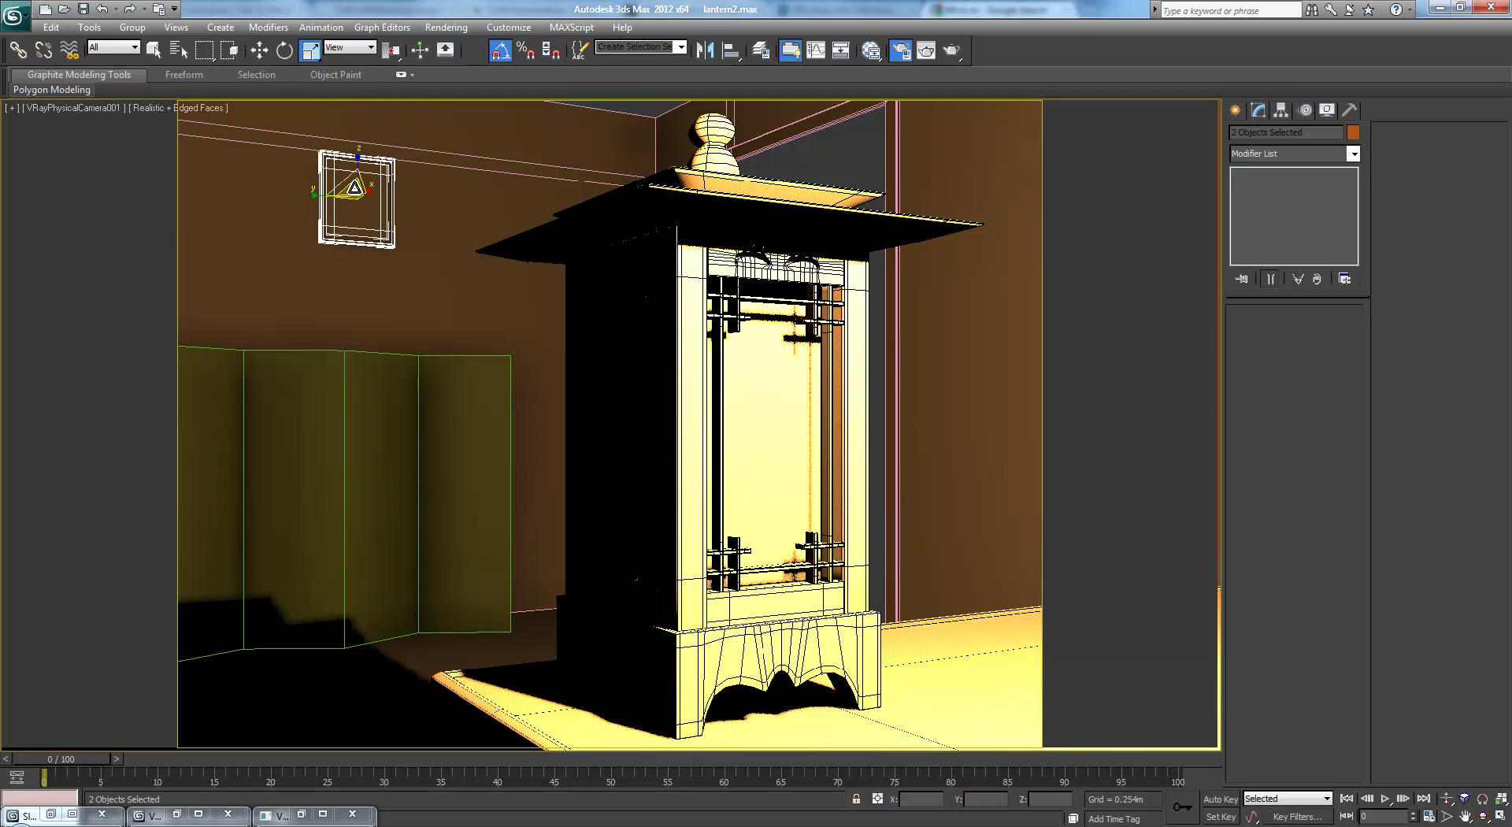
pyautogui.moveTo(355, 187); pyautogui.dragTo(357, 174)
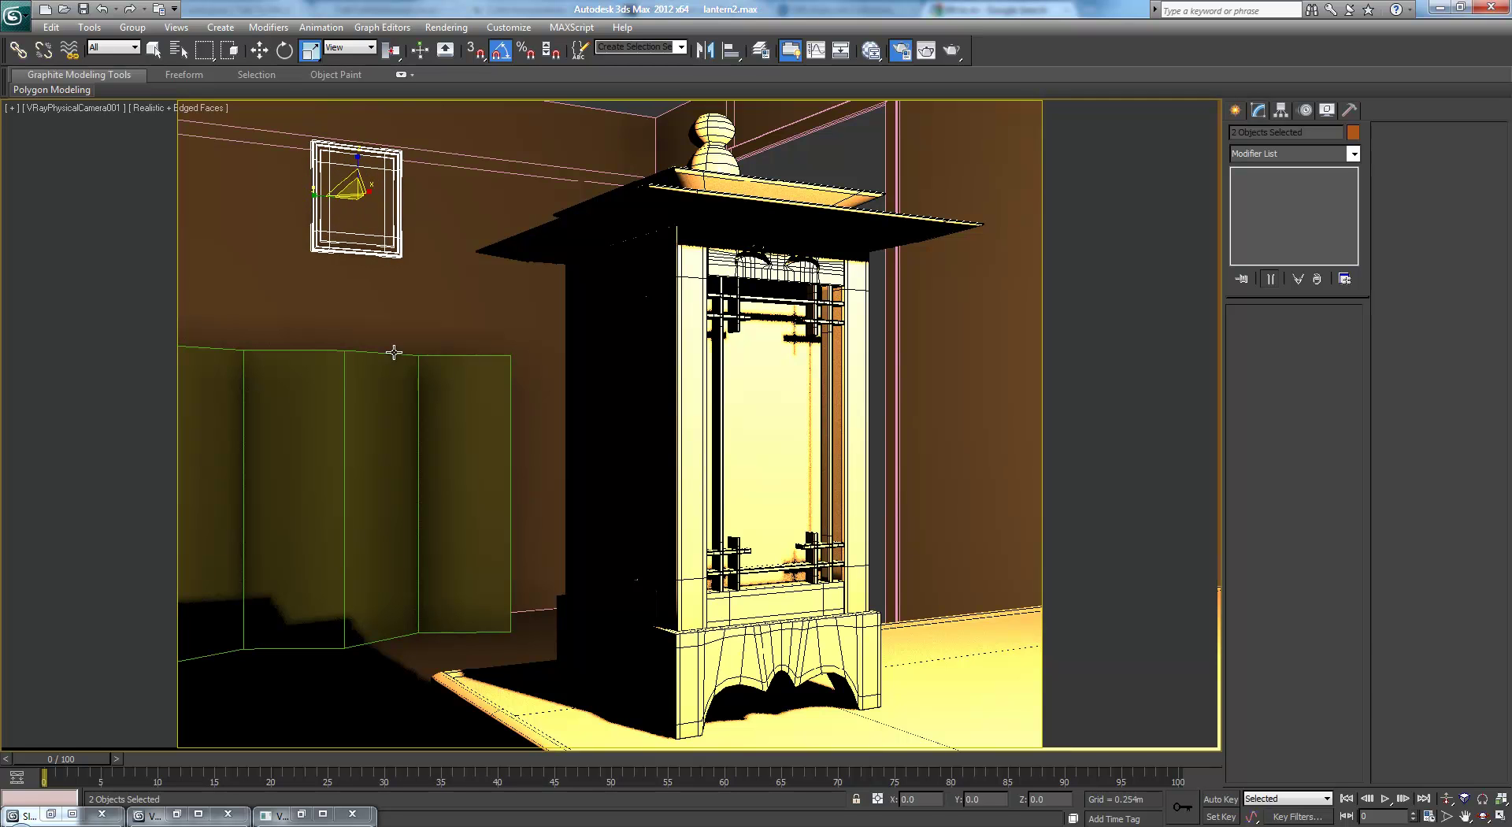
# Select the loop of edges along the folding screen's top and show it close up in the four-viewport layout
pyautogui.click(418, 415)
pyautogui.click(1250, 333)
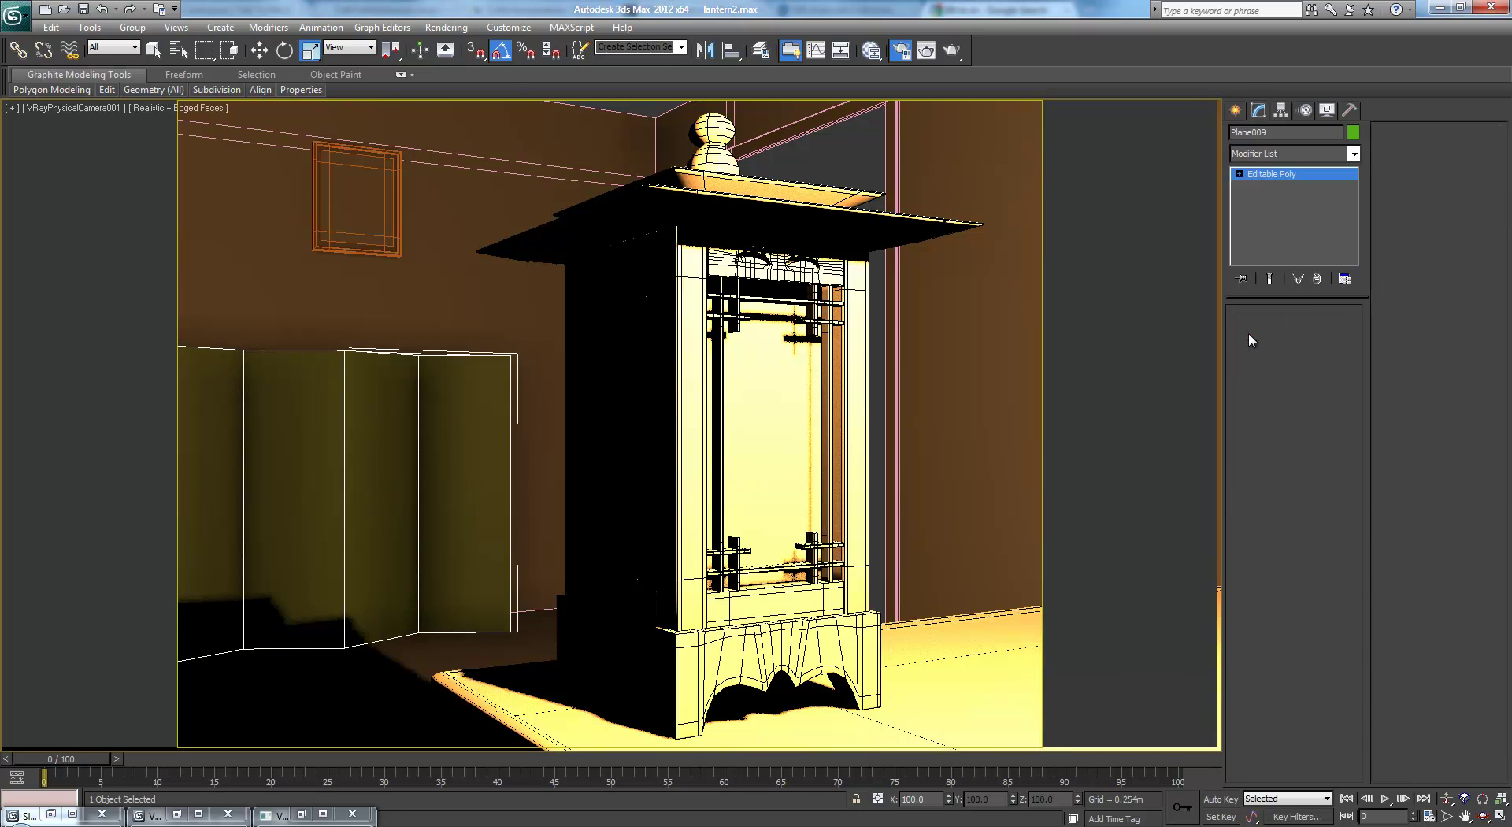
pyautogui.click(1272, 333)
pyautogui.click(478, 354)
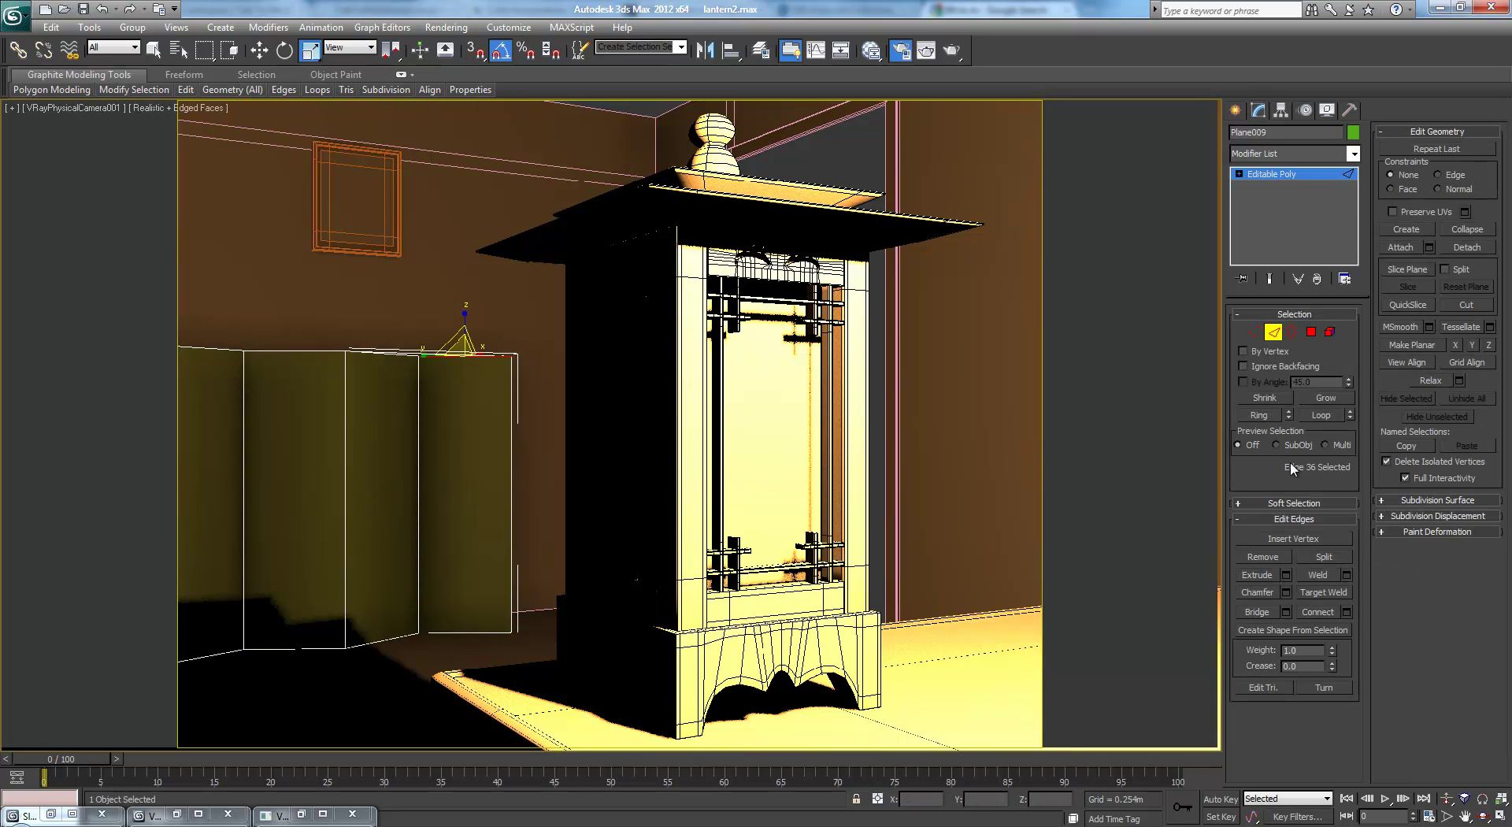
pyautogui.click(1318, 415)
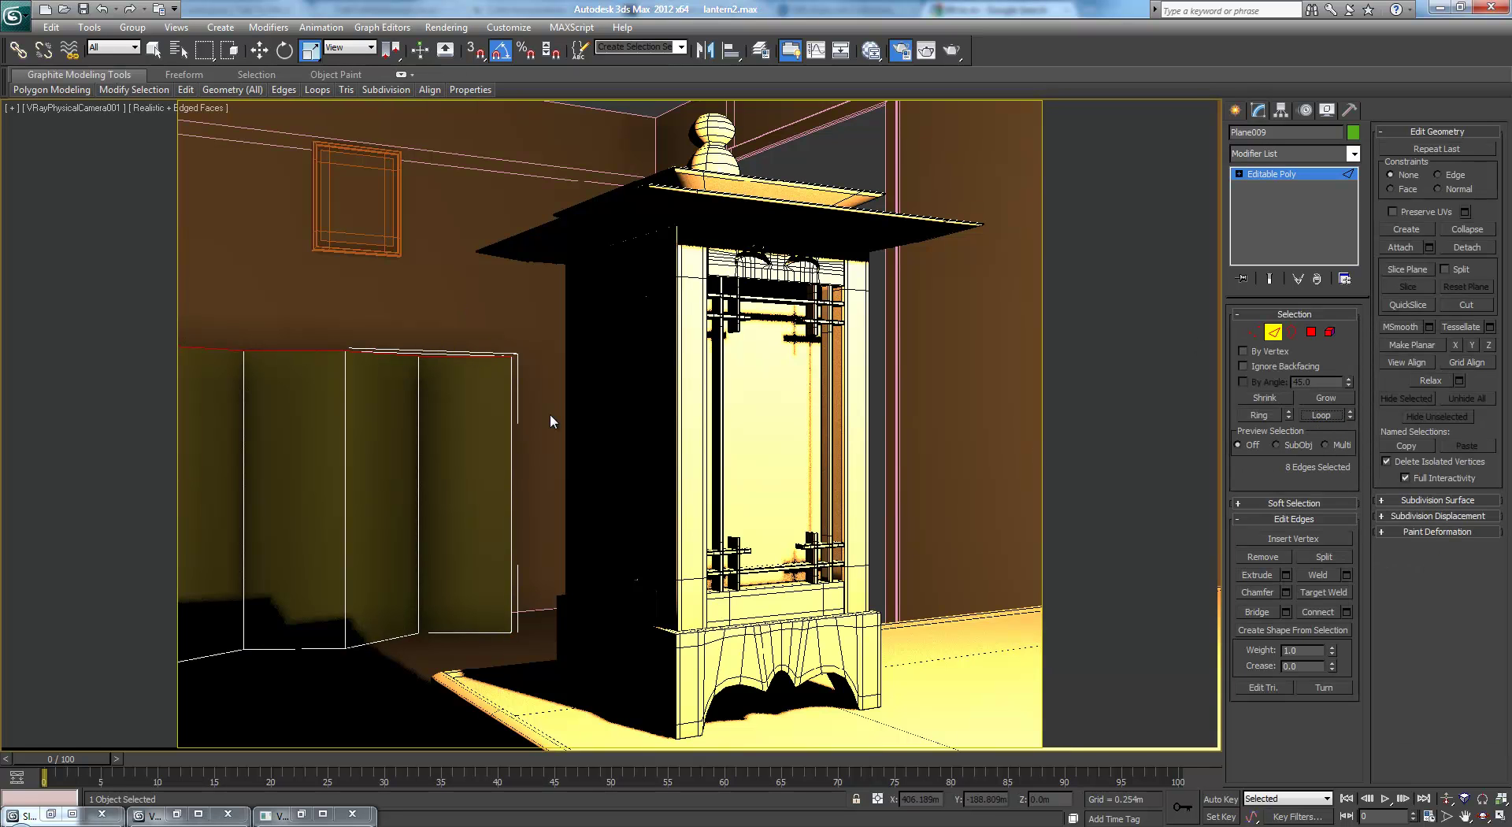
pyautogui.press('w')
pyautogui.hotkey('alt', 'w')
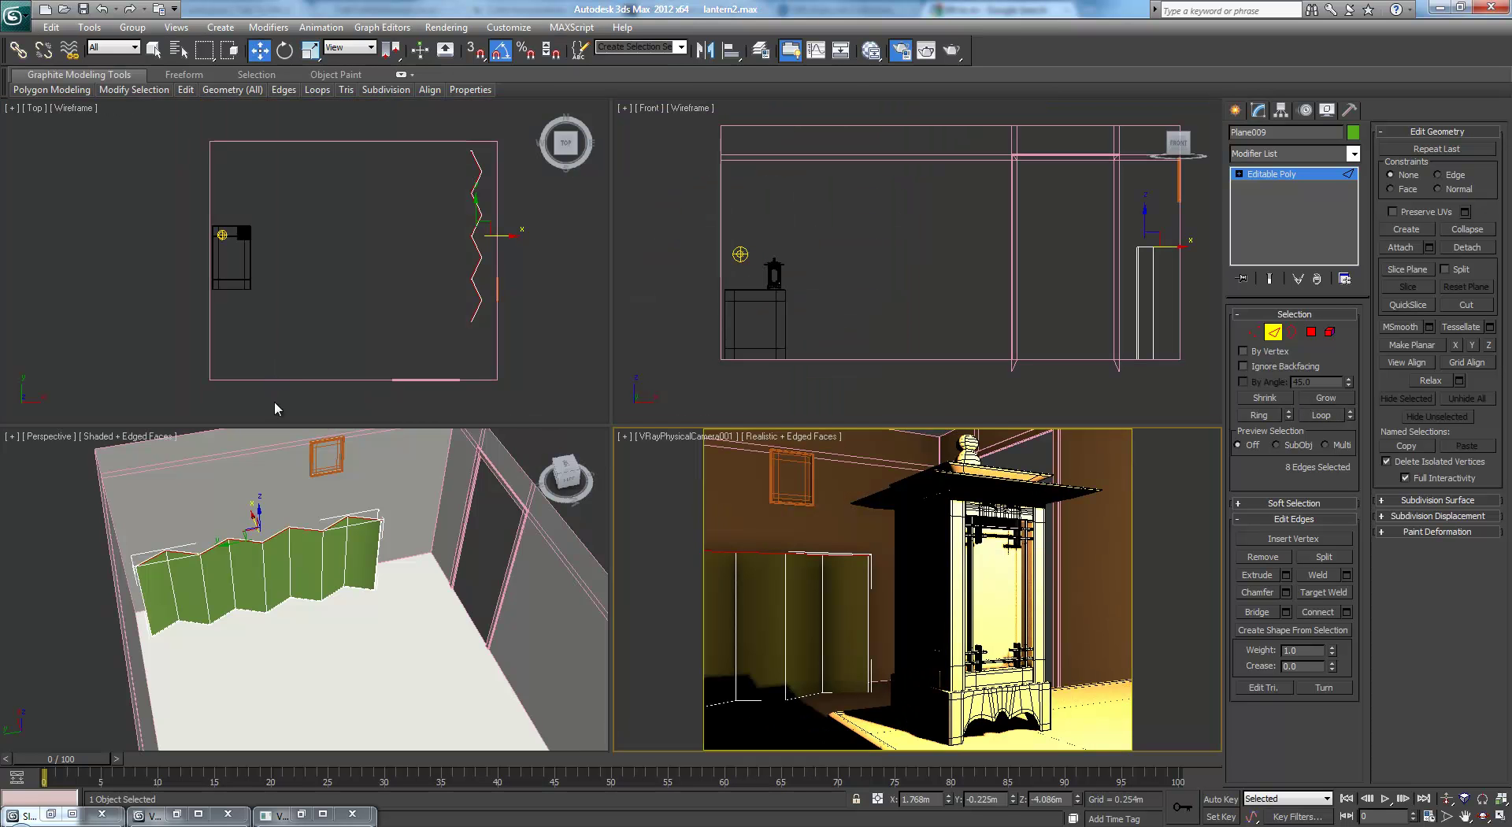
pyautogui.moveTo(329, 502); pyautogui.dragTo(378, 548, button='middle')
pyautogui.scroll(3, 377, 548)
pyautogui.scroll(4, 410, 575)
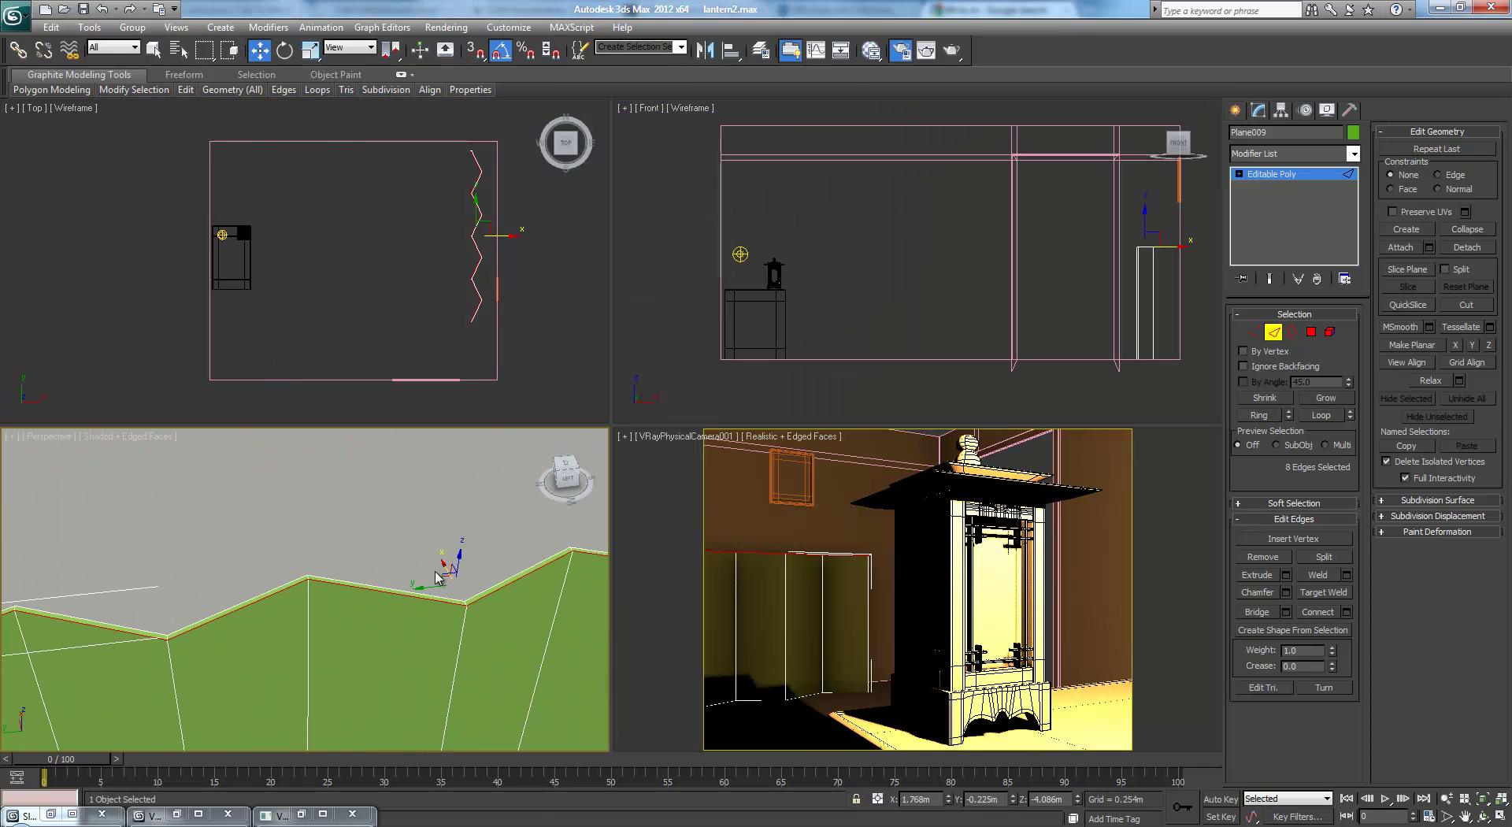
# Raise all top vertices of the folding screen in the front view to make it taller
pyautogui.click(1253, 332)
pyautogui.moveTo(1056, 289); pyautogui.dragTo(915, 347, button='middle')
pyautogui.moveTo(947, 272); pyautogui.dragTo(1038, 329)
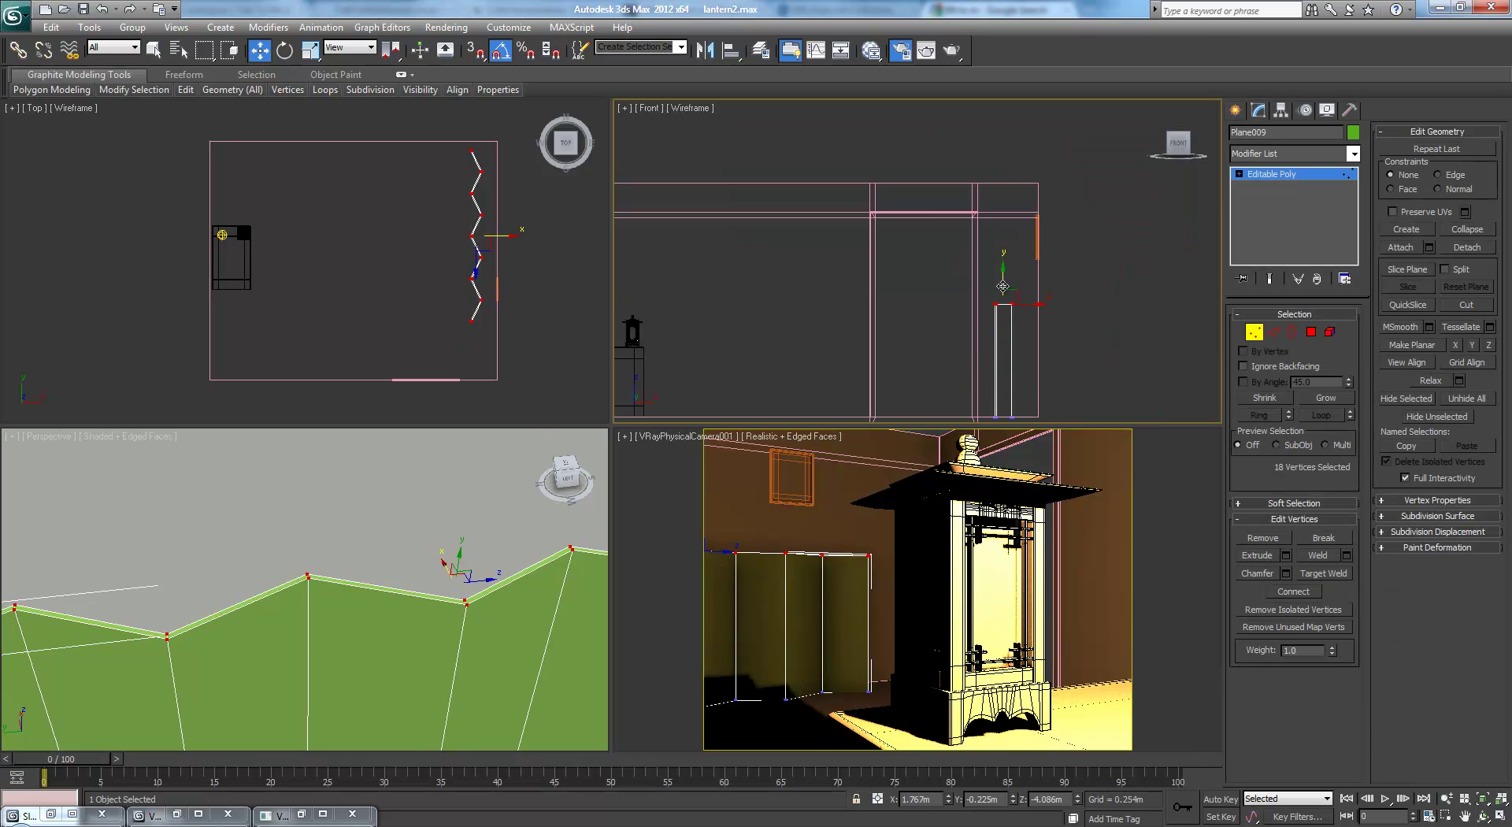
pyautogui.moveTo(1001, 279); pyautogui.dragTo(999, 254)
pyautogui.click(1261, 172)
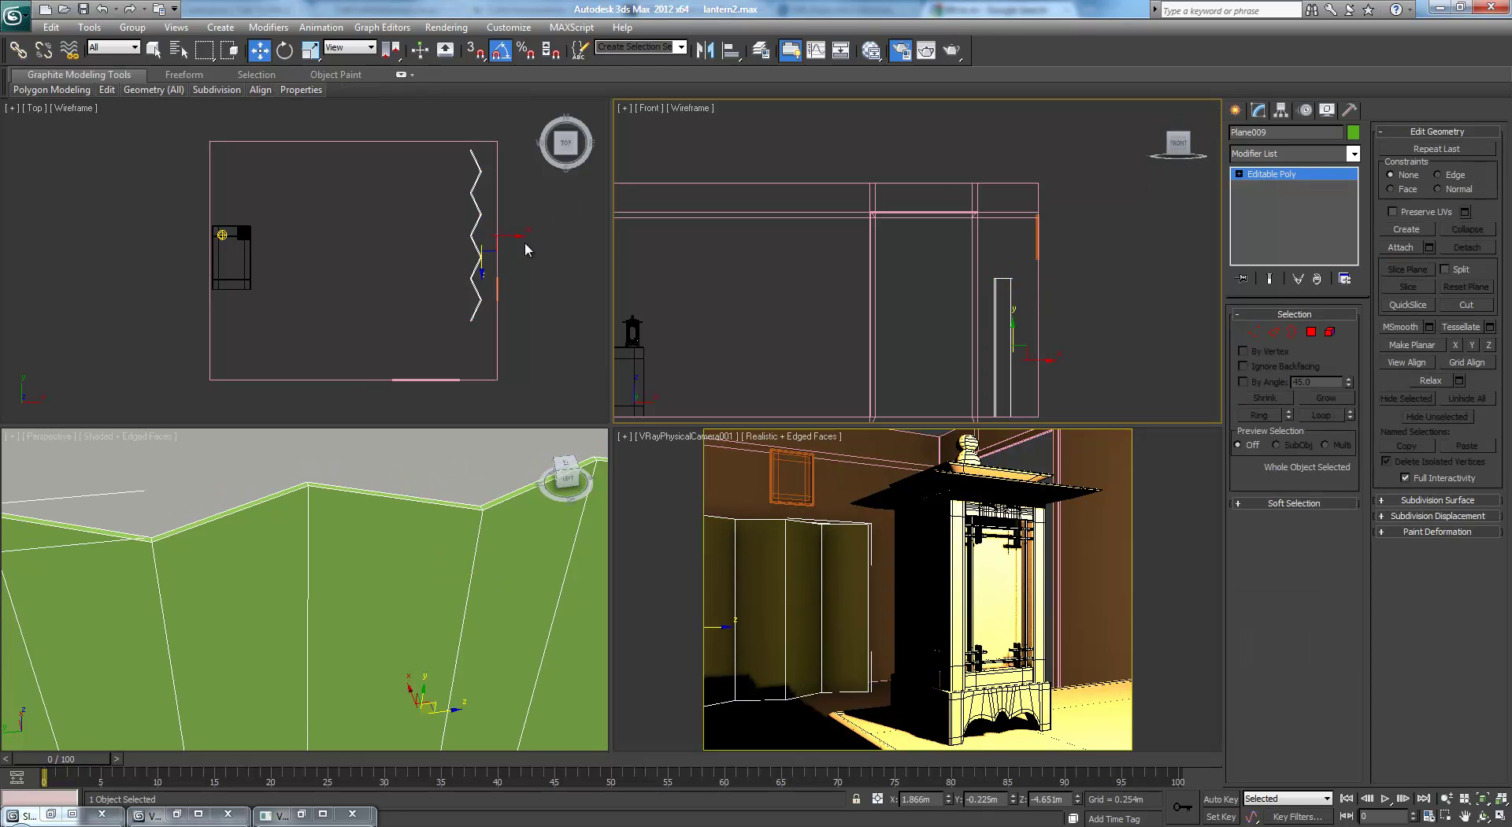
# Move the folding screen away from the picture wall and rotate it slightly in the top view
pyautogui.rightClick(493, 254)
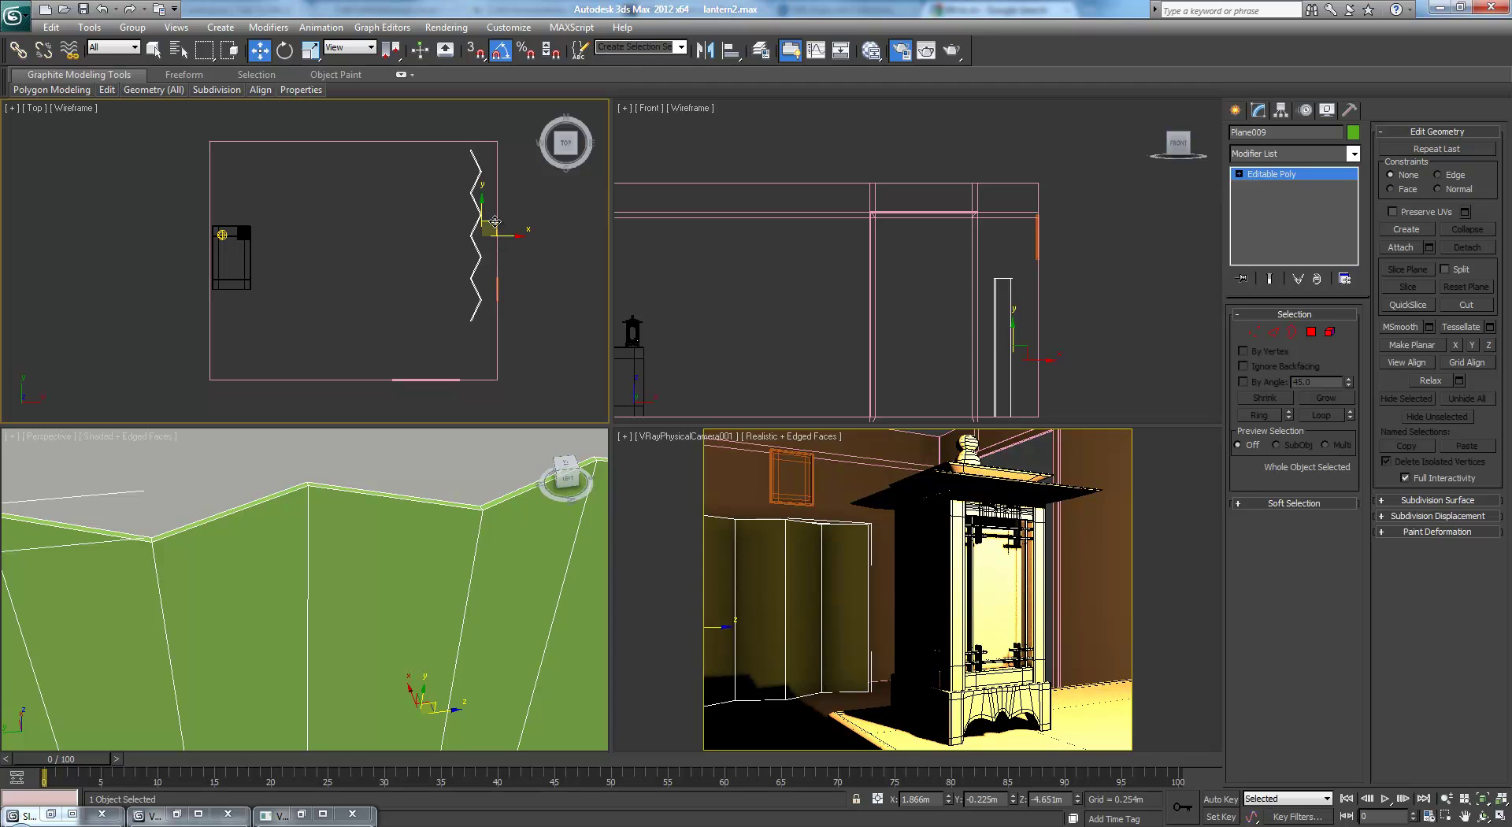
pyautogui.moveTo(494, 221)
pyautogui.mouseDown()
pyautogui.moveTo(489, 195)
pyautogui.moveTo(502, 189)
pyautogui.moveTo(478, 218)
pyautogui.mouseUp()
pyautogui.press('e')
pyautogui.press('w')
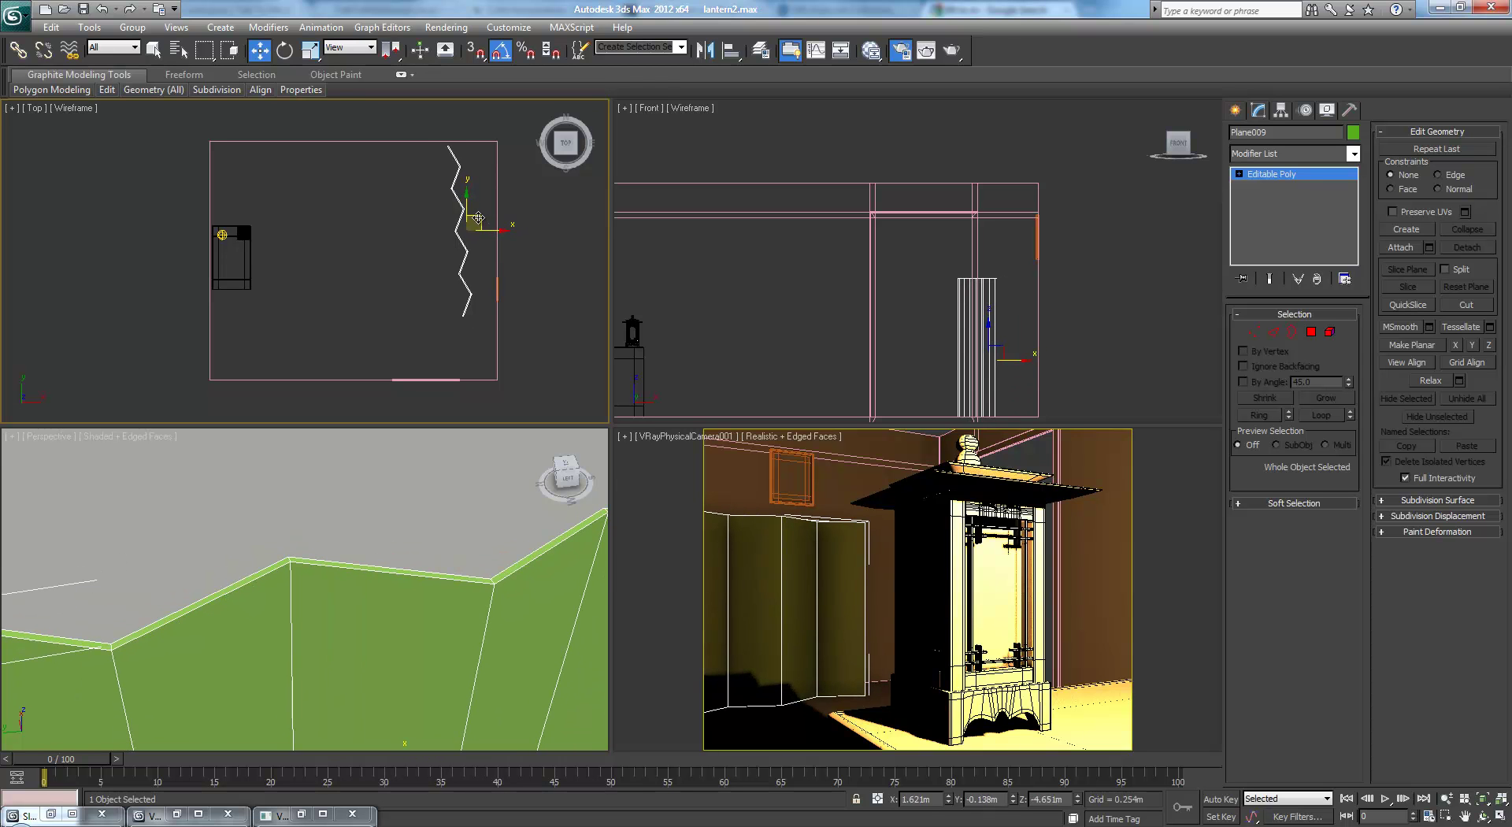
pyautogui.scroll(-8, 401, 557)
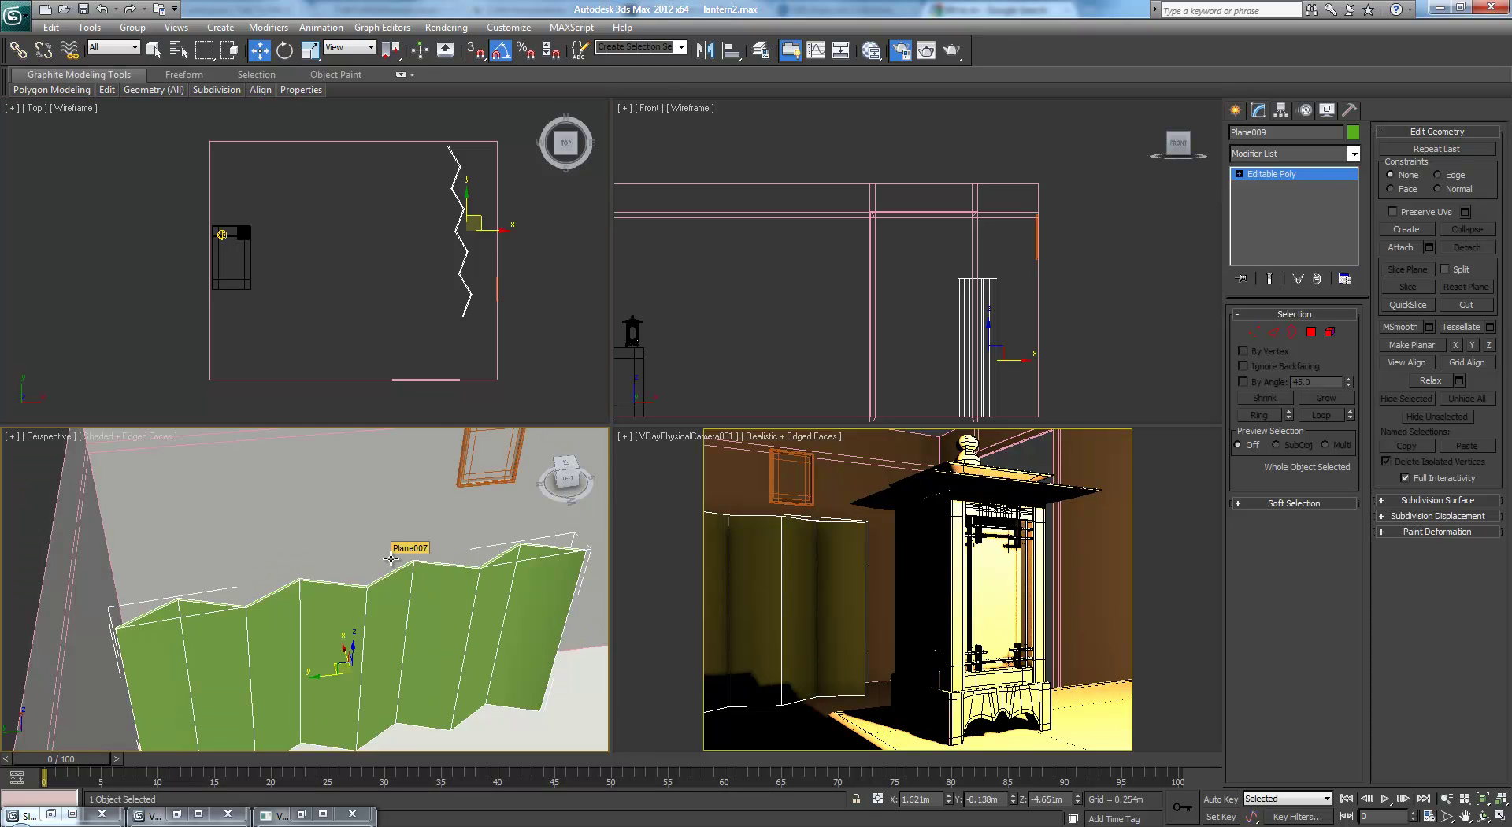
pyautogui.keyDown('alt'); pyautogui.moveTo(374, 571); pyautogui.dragTo(315, 652, button='middle'); pyautogui.keyUp('alt')
pyautogui.scroll(3, 106, 574)
pyautogui.scroll(3, 315, 652)
pyautogui.keyDown('alt'); pyautogui.moveTo(369, 595); pyautogui.dragTo(309, 607, button='middle'); pyautogui.keyUp('alt')
# Unhide all hidden objects in an enlarged perspective view of the room
pyautogui.hotkey('alt', 'w')
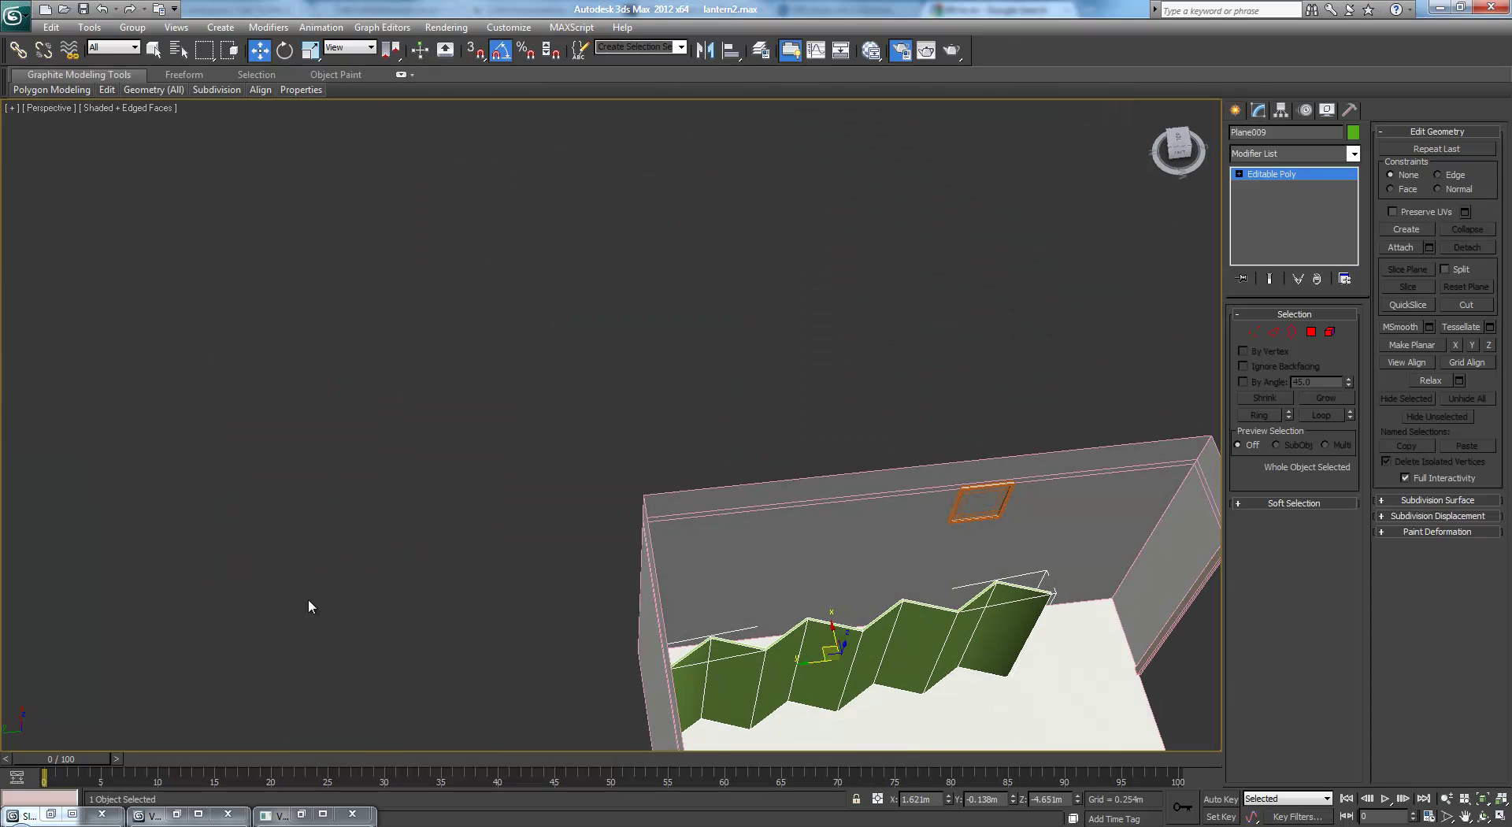
pyautogui.scroll(-3, 376, 594)
pyautogui.click(974, 306)
pyautogui.press('z')
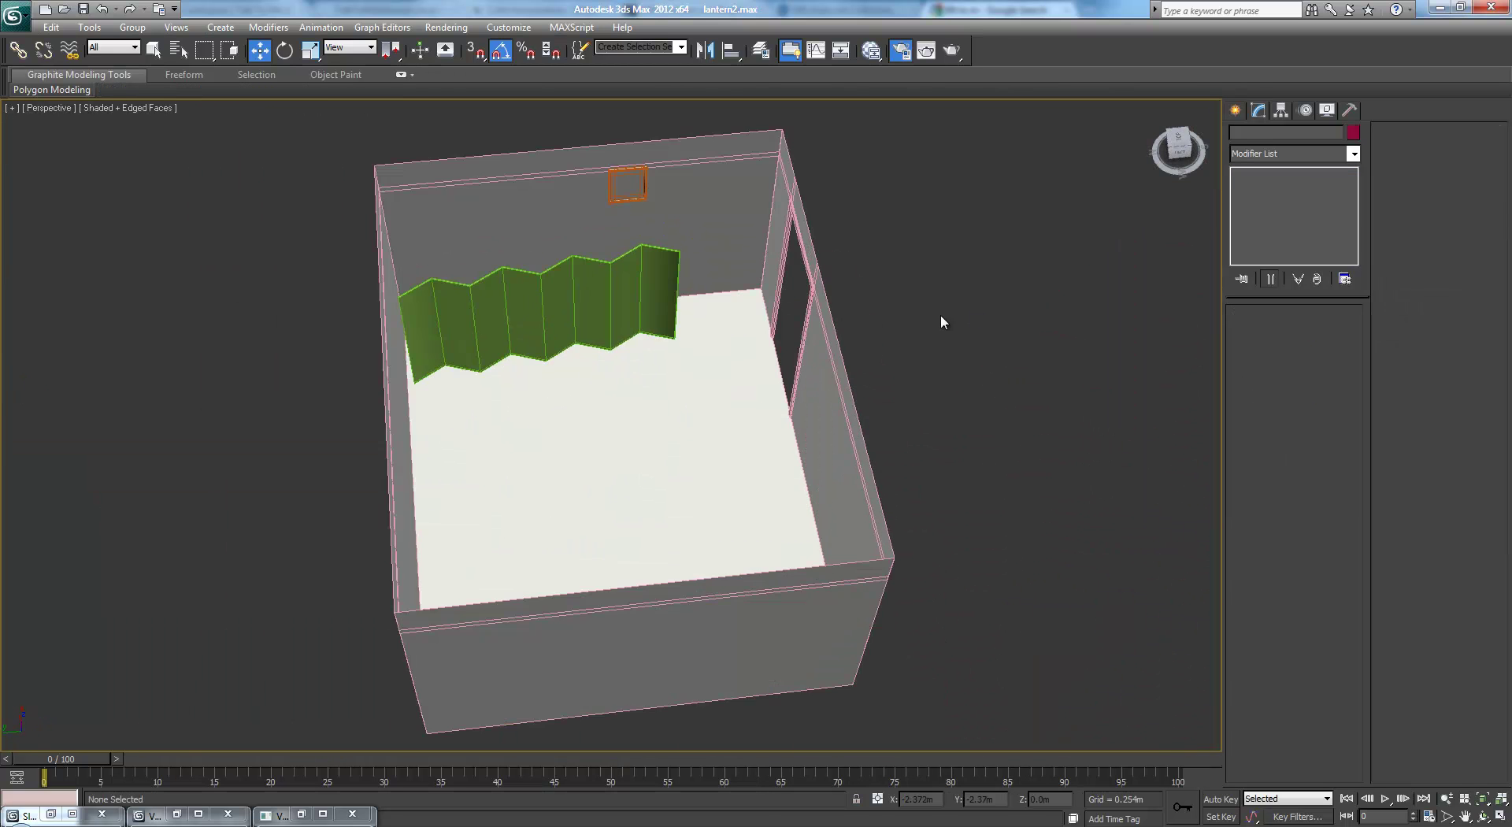
pyautogui.rightClick(988, 312)
pyautogui.click(1056, 244)
pyautogui.keyDown('alt'); pyautogui.moveTo(1034, 286); pyautogui.dragTo(861, 400, button='middle'); pyautogui.keyUp('alt')
# Move the green floor-and-wall strip outside the room so it sits flush against the doorway wall
pyautogui.click(860, 401)
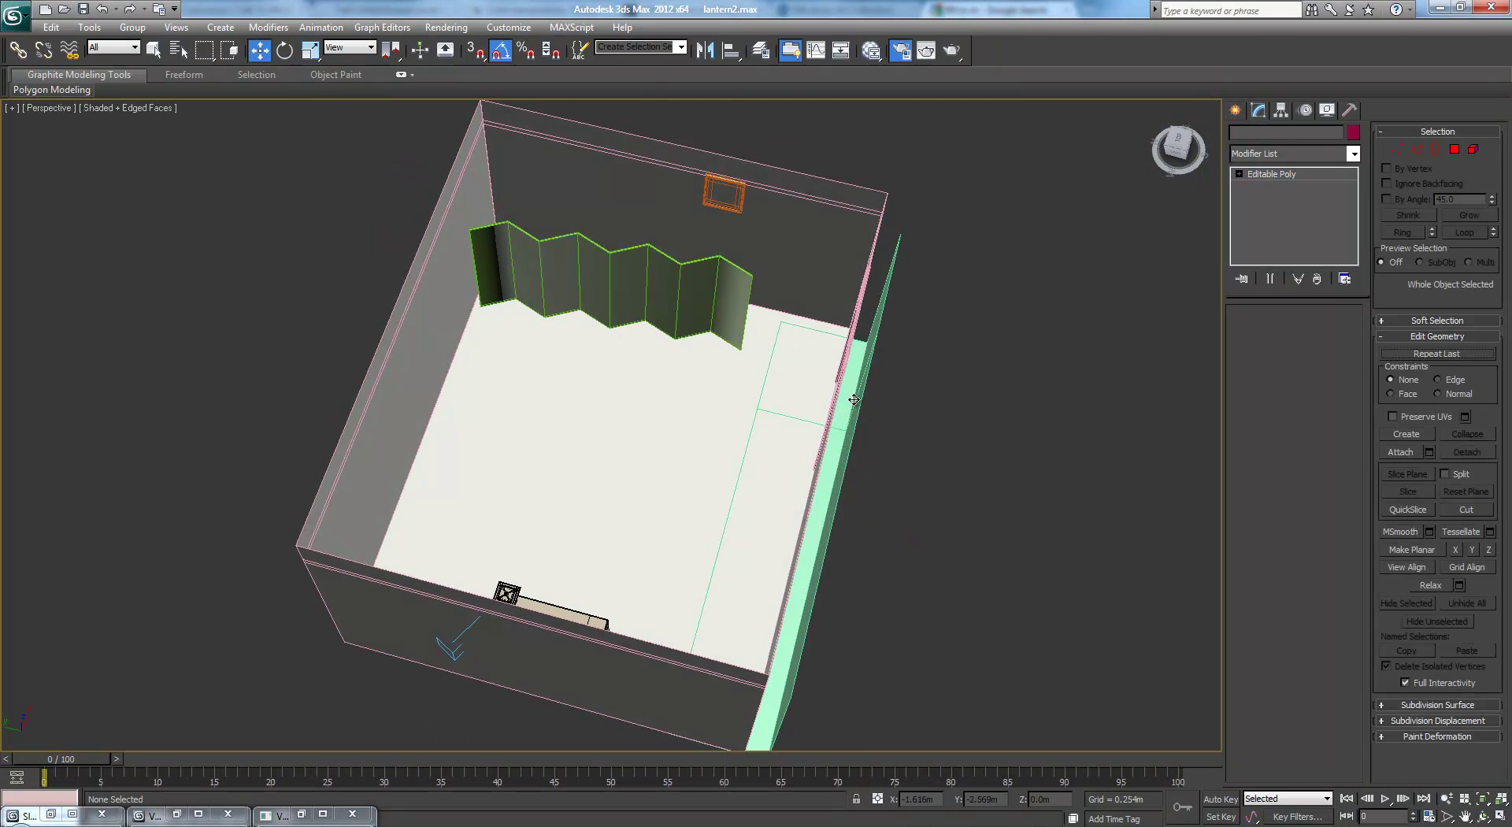
pyautogui.moveTo(736, 569); pyautogui.dragTo(827, 573)
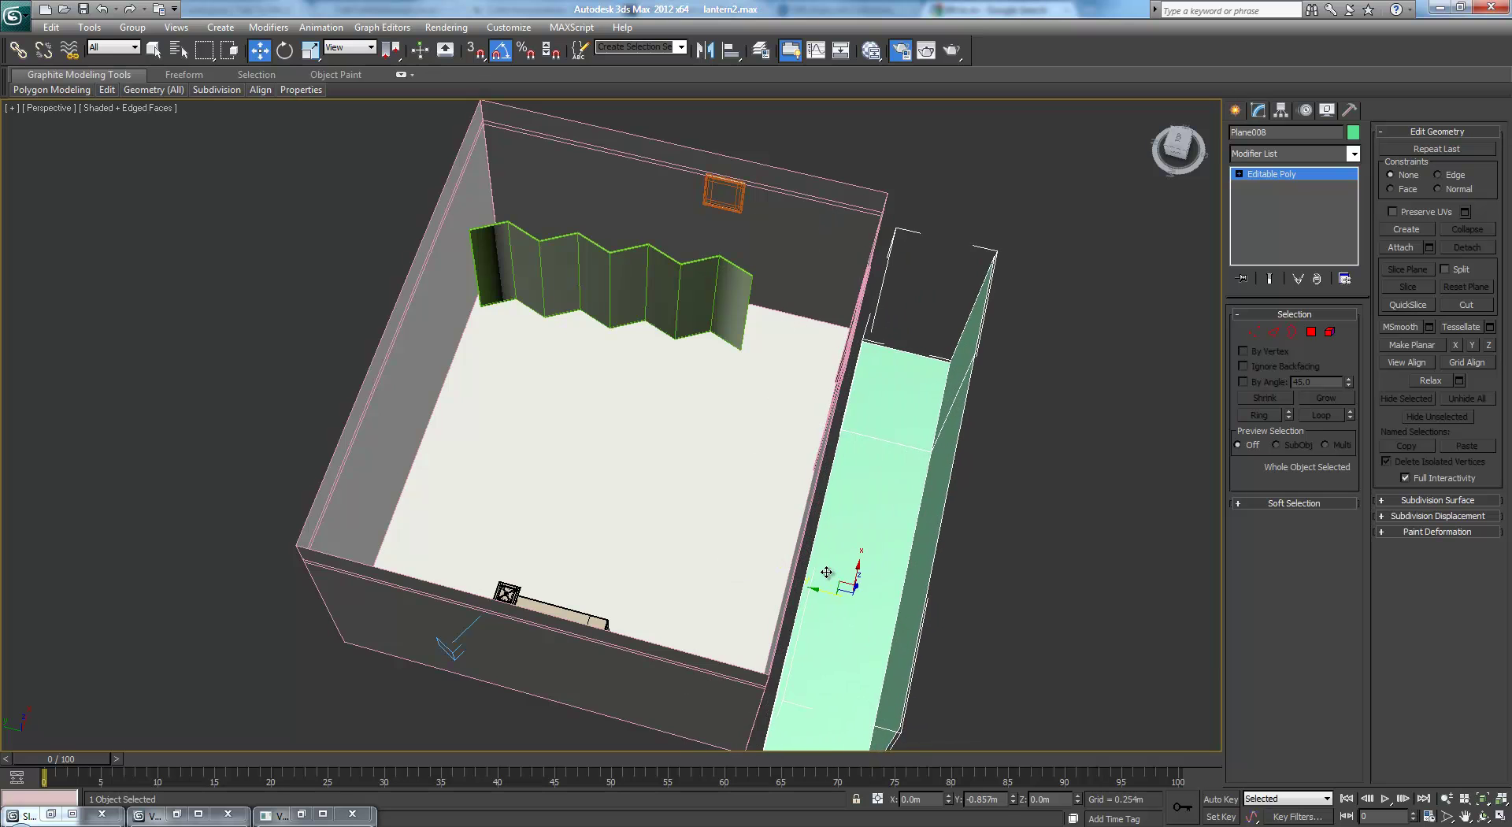
pyautogui.press('r')
pyautogui.press('t')
pyautogui.moveTo(843, 513); pyautogui.dragTo(854, 199, button='middle')
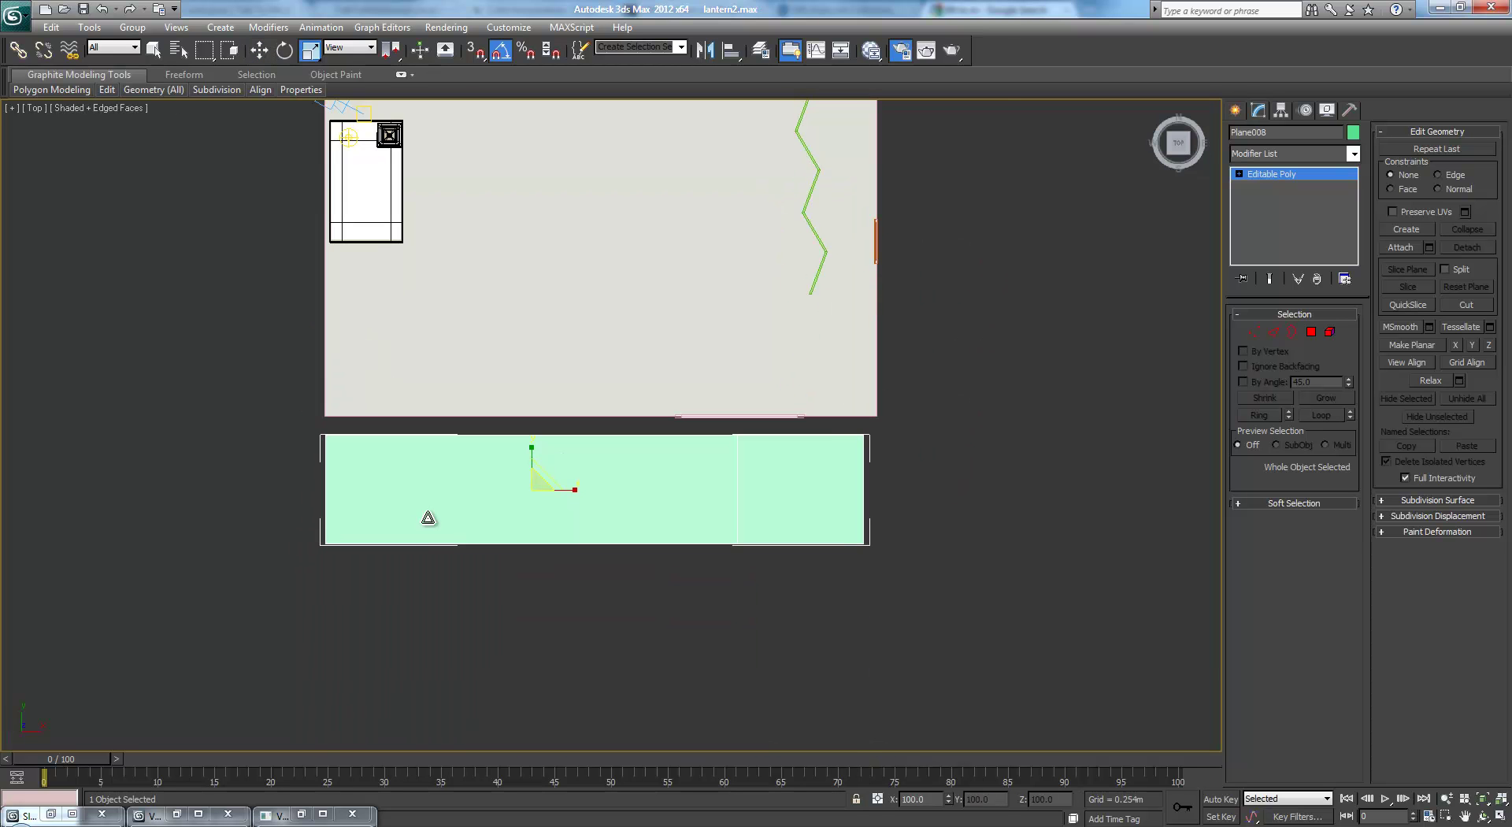
pyautogui.press('w')
pyautogui.moveTo(532, 454); pyautogui.dragTo(537, 436)
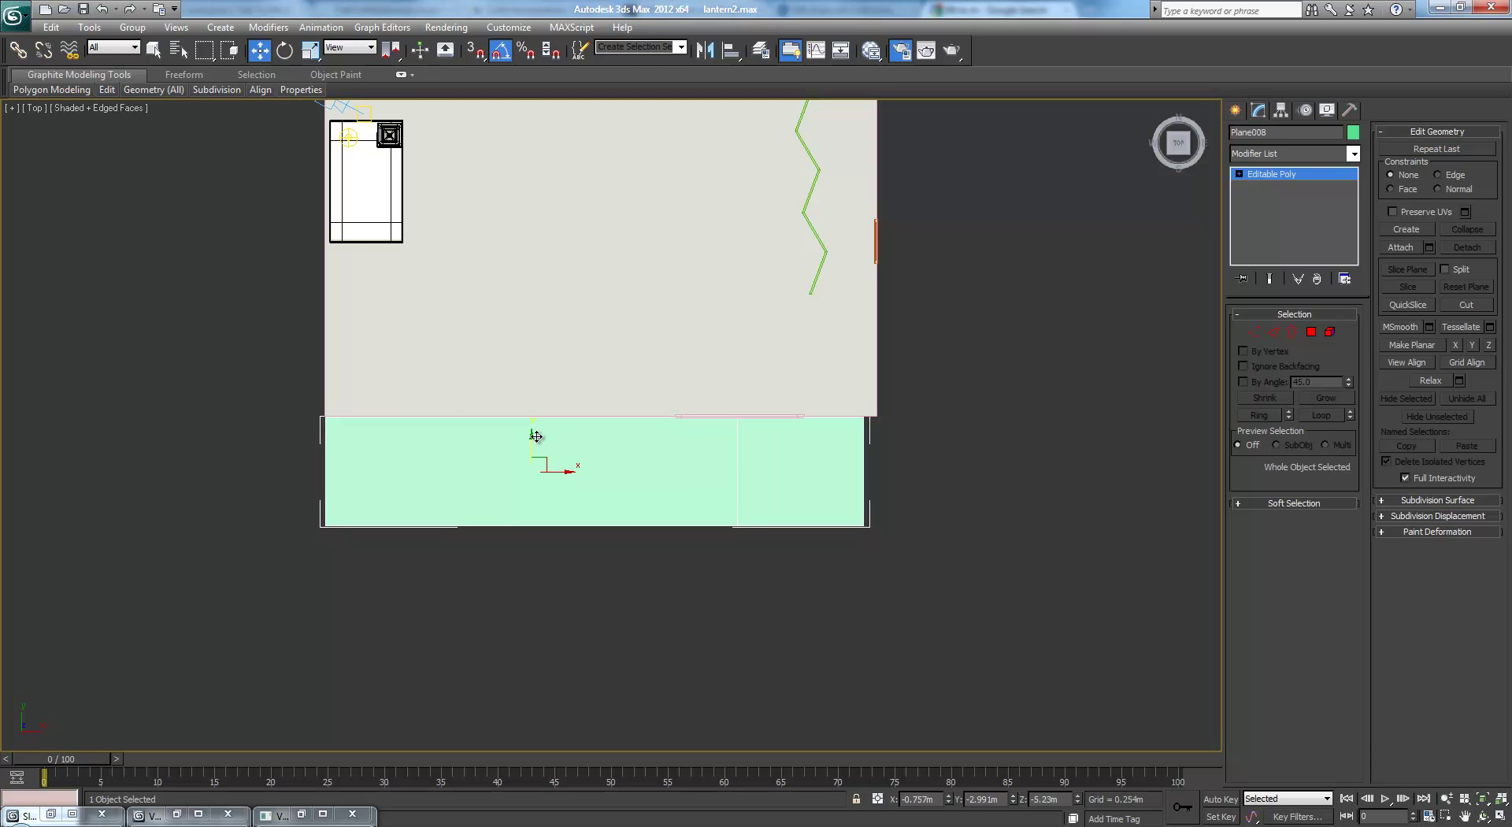
# Lengthen the green strip by moving its vertices at the doorway end beyond the room corner in the top view
pyautogui.click(1254, 331)
pyautogui.moveTo(979, 358); pyautogui.dragTo(673, 600)
pyautogui.moveTo(827, 491); pyautogui.dragTo(967, 487)
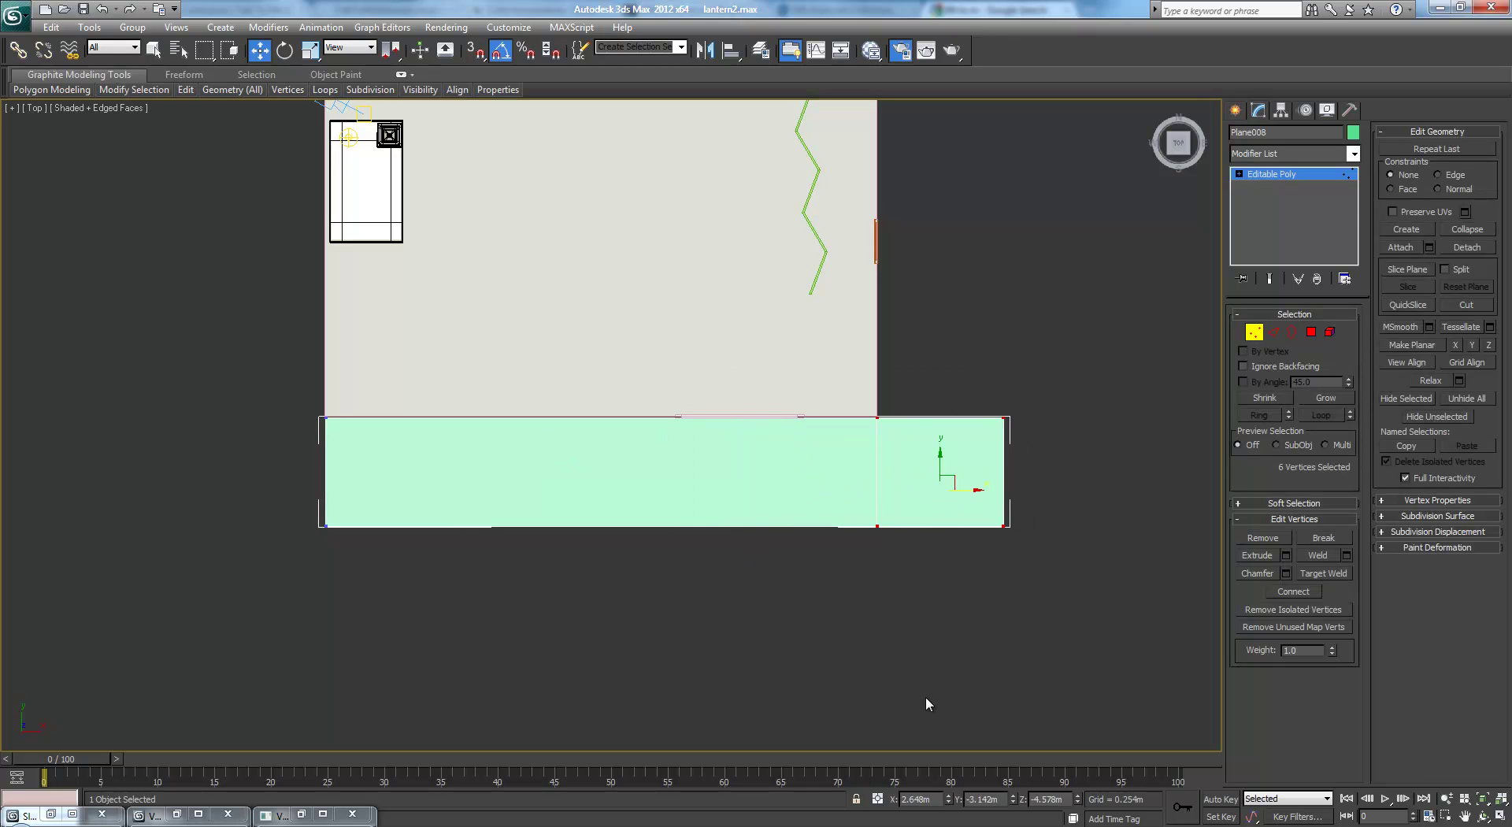
# Raise the top vertices of the green strip's outer wall to make the wall outside the doorway taller
pyautogui.press('p')
pyautogui.press('z')
pyautogui.keyDown('alt'); pyautogui.moveTo(777, 600); pyautogui.dragTo(1150, 450, button='middle'); pyautogui.keyUp('alt')
pyautogui.click(579, 290)
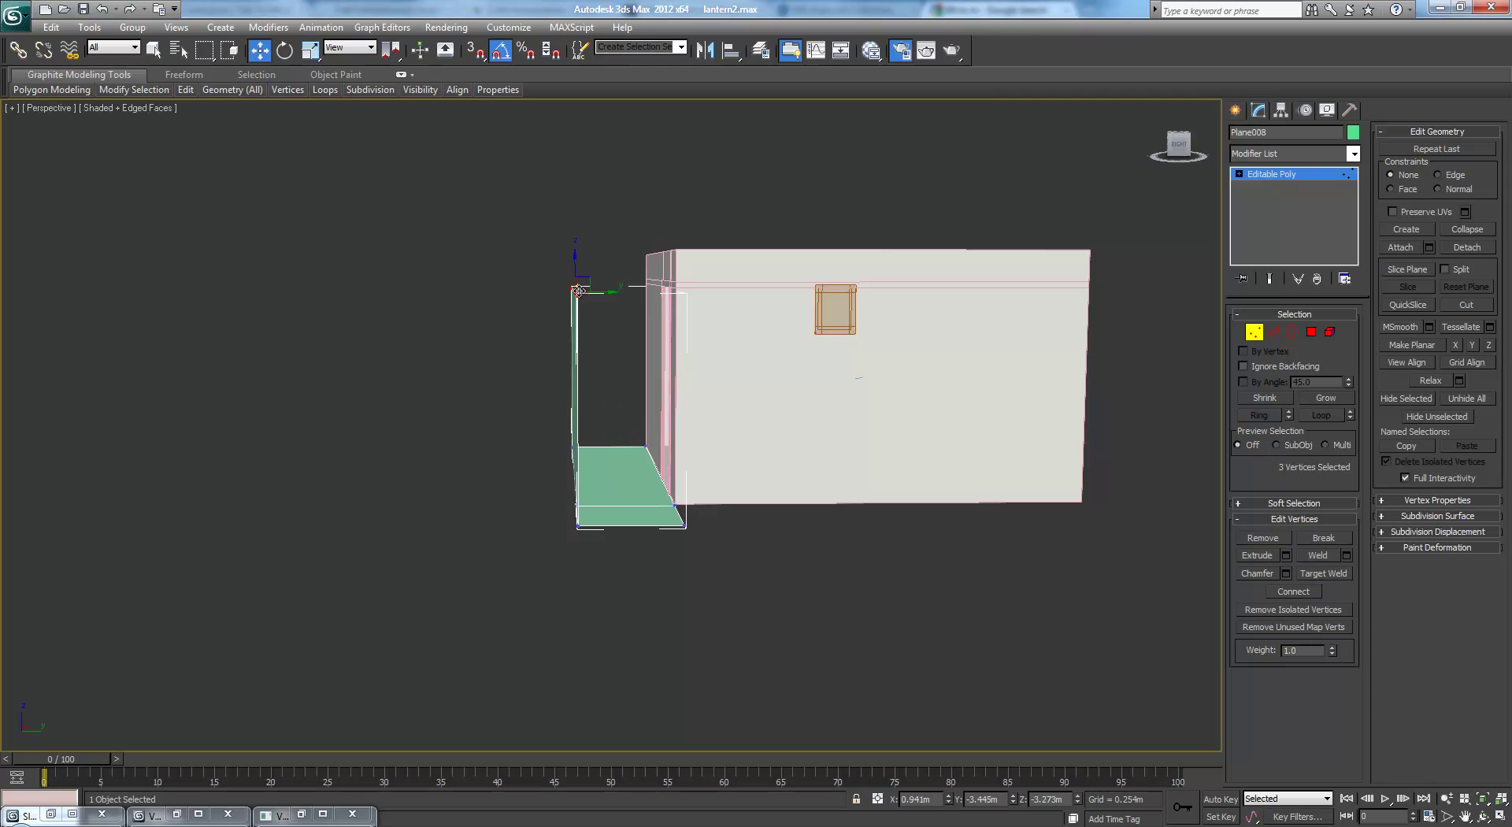
pyautogui.moveTo(575, 256); pyautogui.dragTo(575, 225)
pyautogui.keyDown('alt'); pyautogui.moveTo(793, 235); pyautogui.dragTo(531, 266, button='middle'); pyautogui.keyUp('alt')
pyautogui.click(862, 357)
pyautogui.keyDown('alt'); pyautogui.moveTo(862, 359); pyautogui.dragTo(958, 345, button='middle'); pyautogui.keyUp('alt')
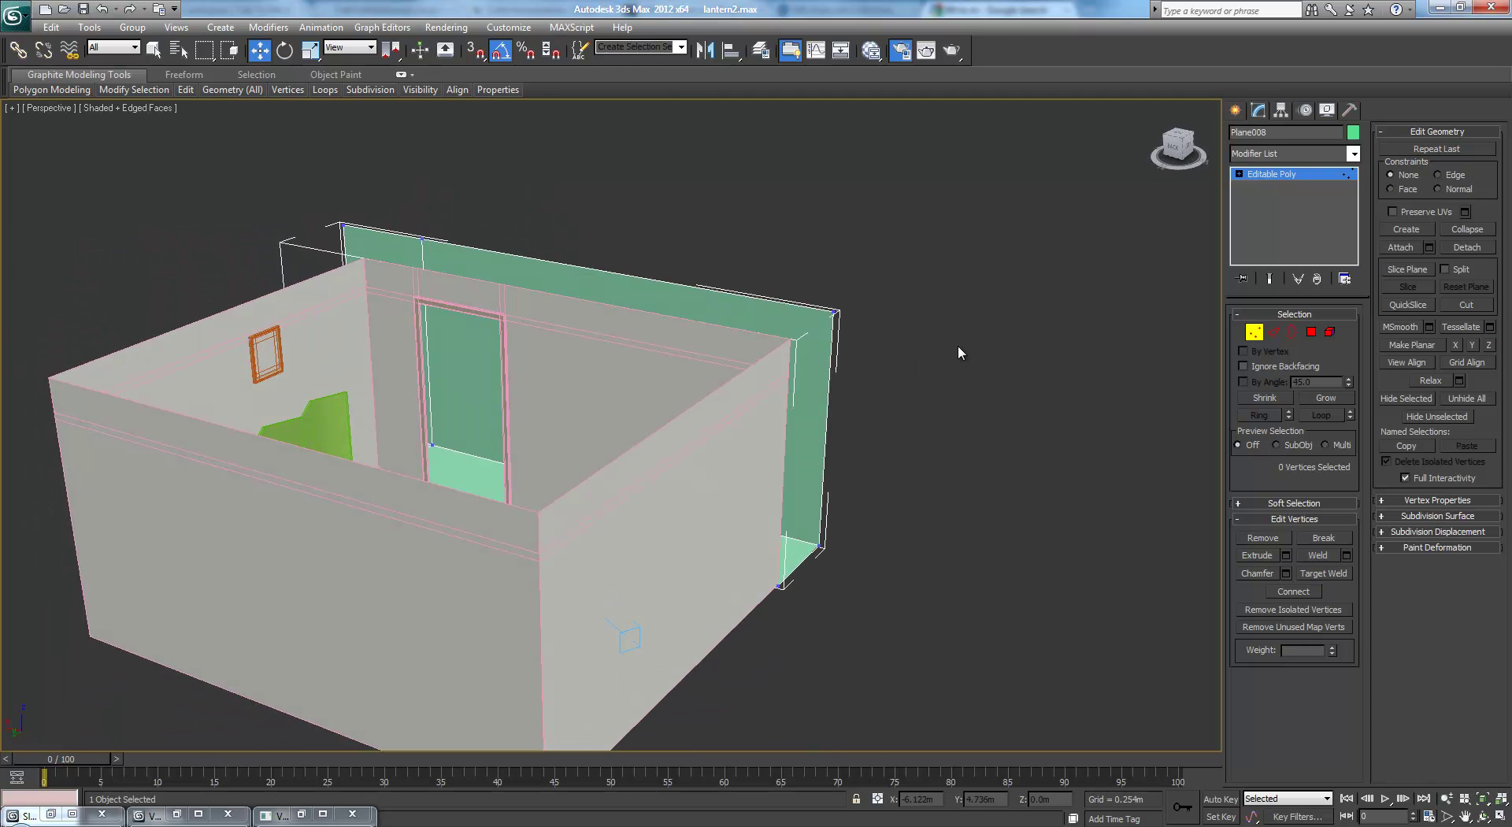
# Check the extended outer wall through the lantern camera and inspect the doorway up close in perspective
pyautogui.press('c')
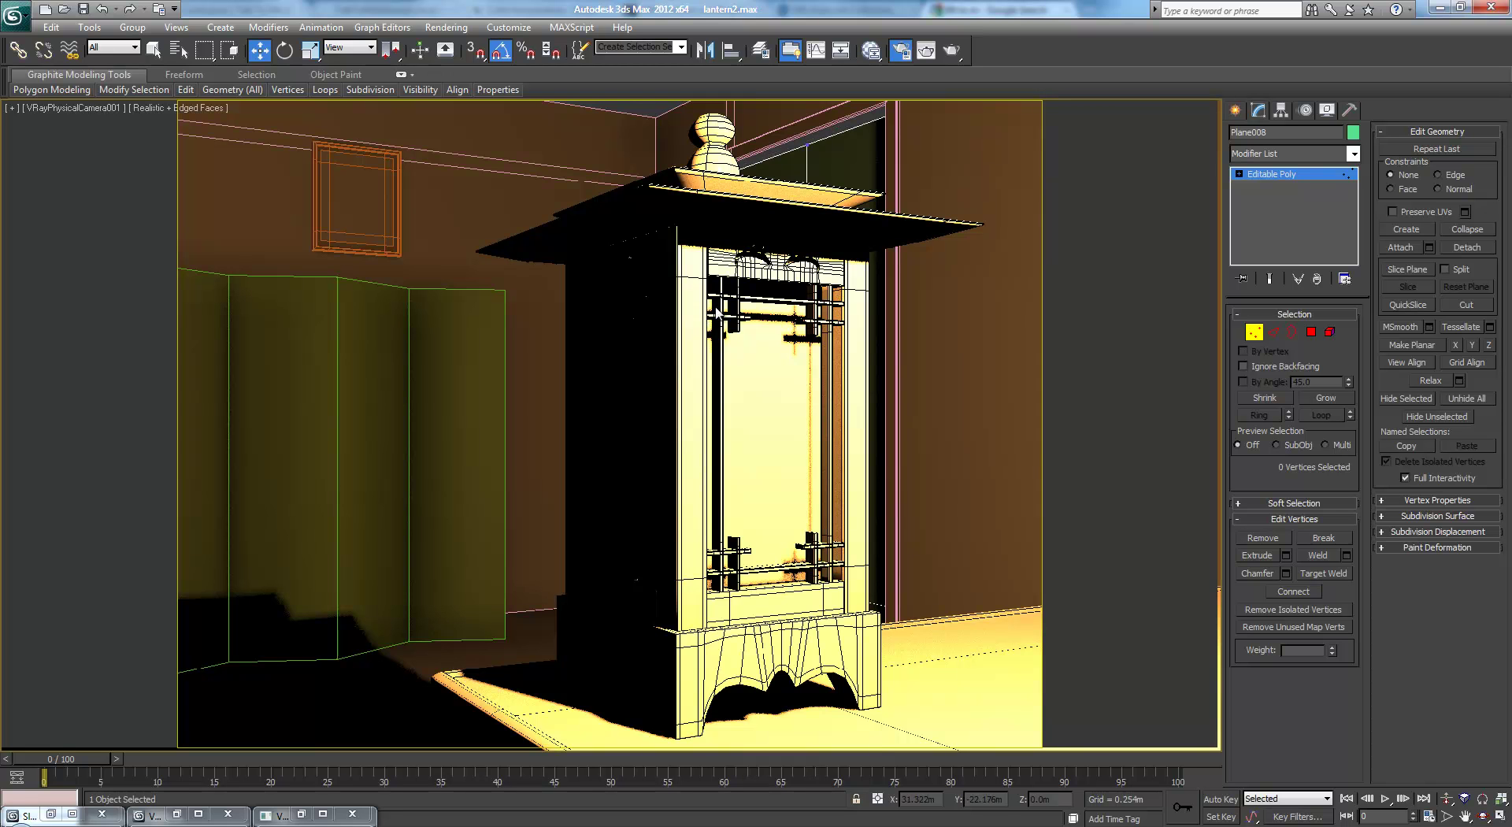
pyautogui.hotkey('alt', 'w')
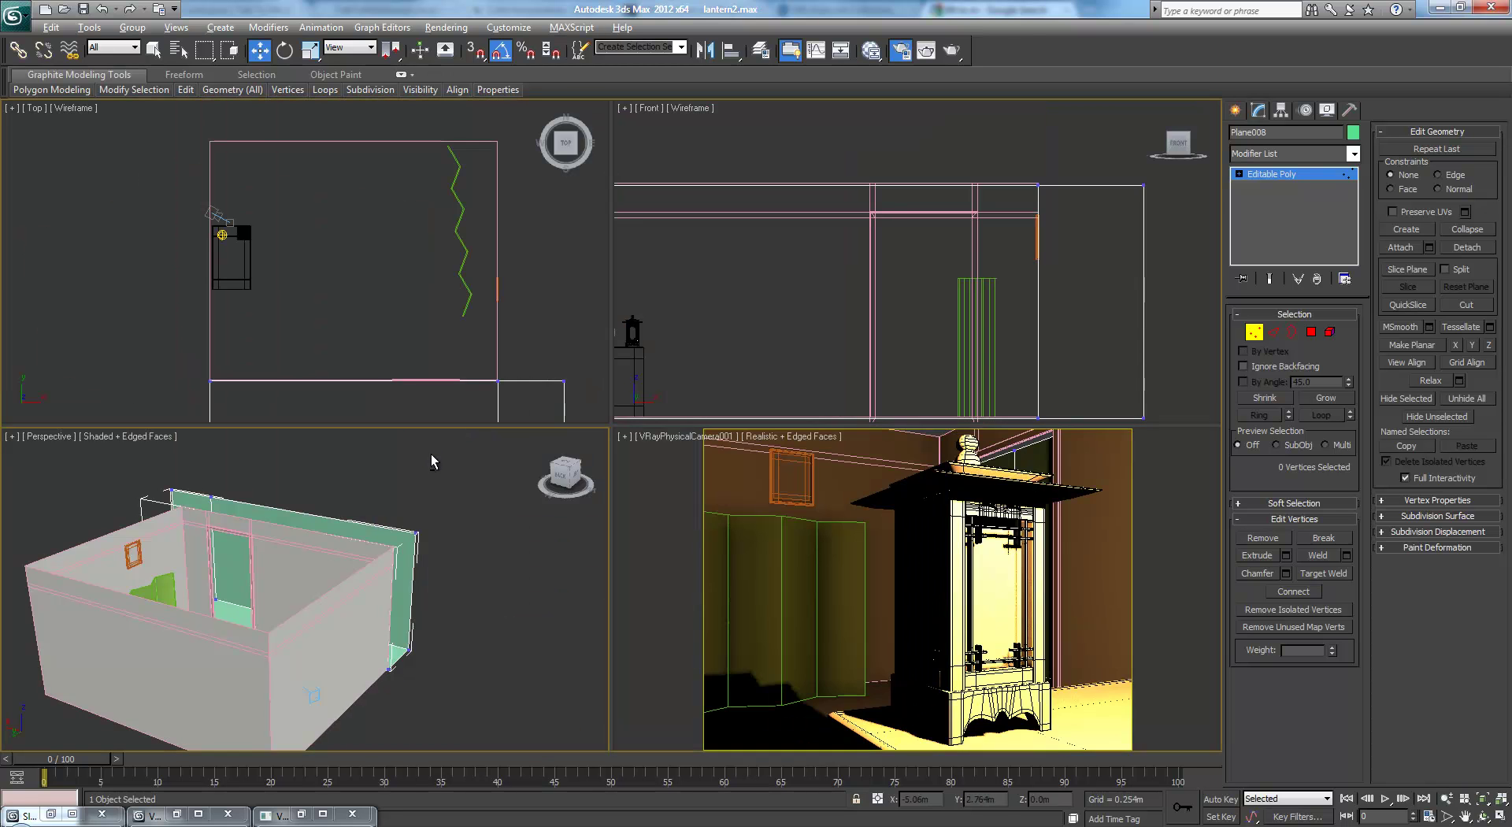
pyautogui.hotkey('alt', 'w')
pyautogui.keyDown('alt'); pyautogui.moveTo(681, 438); pyautogui.dragTo(615, 468, button='middle'); pyautogui.keyUp('alt')
pyautogui.moveTo(560, 401); pyautogui.dragTo(644, 435, button='middle')
pyautogui.keyDown('alt'); pyautogui.moveTo(644, 435); pyautogui.dragTo(679, 419, button='middle'); pyautogui.keyUp('alt')
pyautogui.scroll(5, 679, 418)
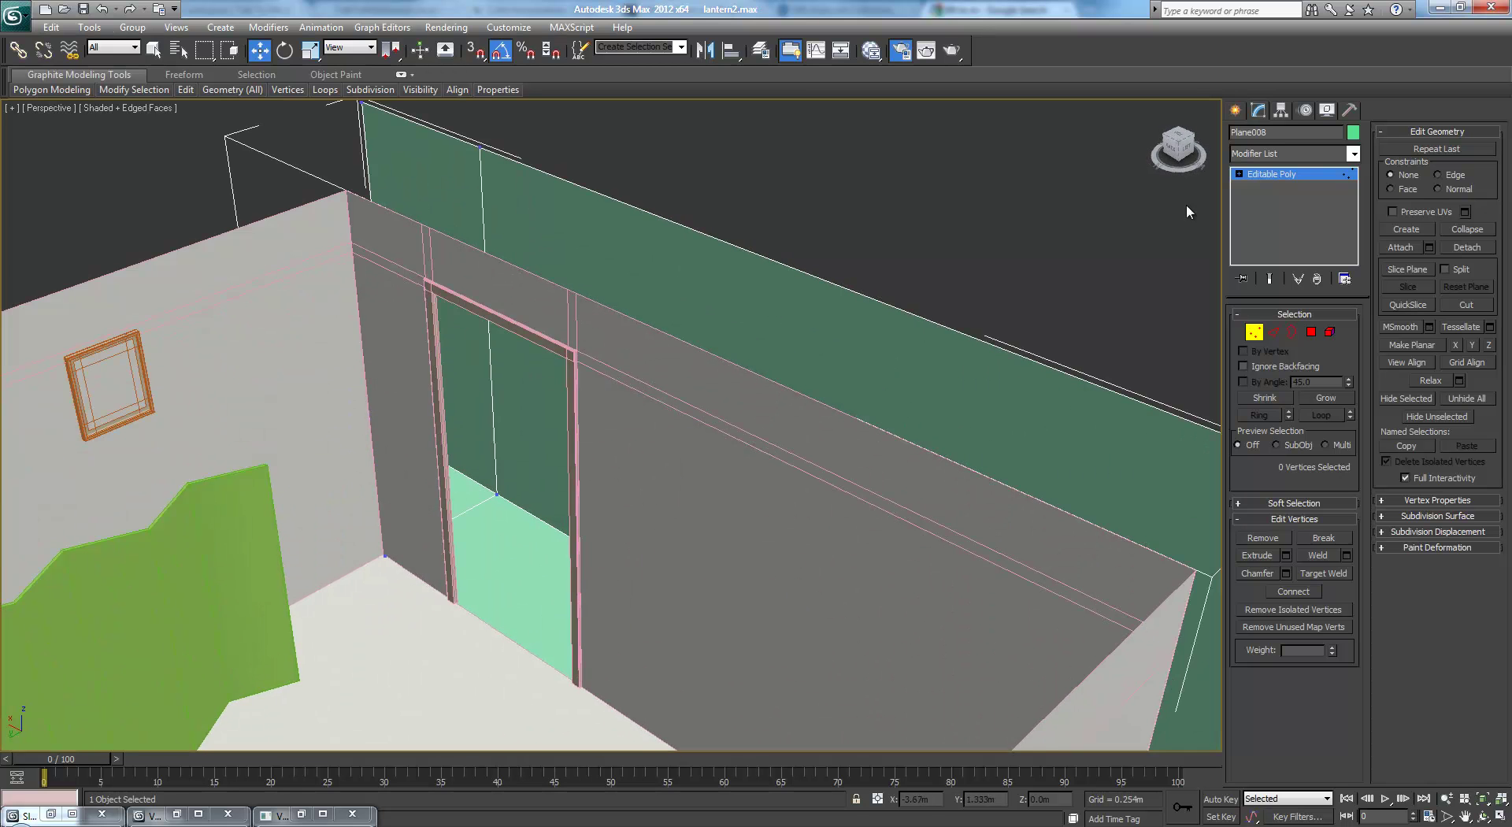
pyautogui.click(1331, 332)
pyautogui.click(544, 342)
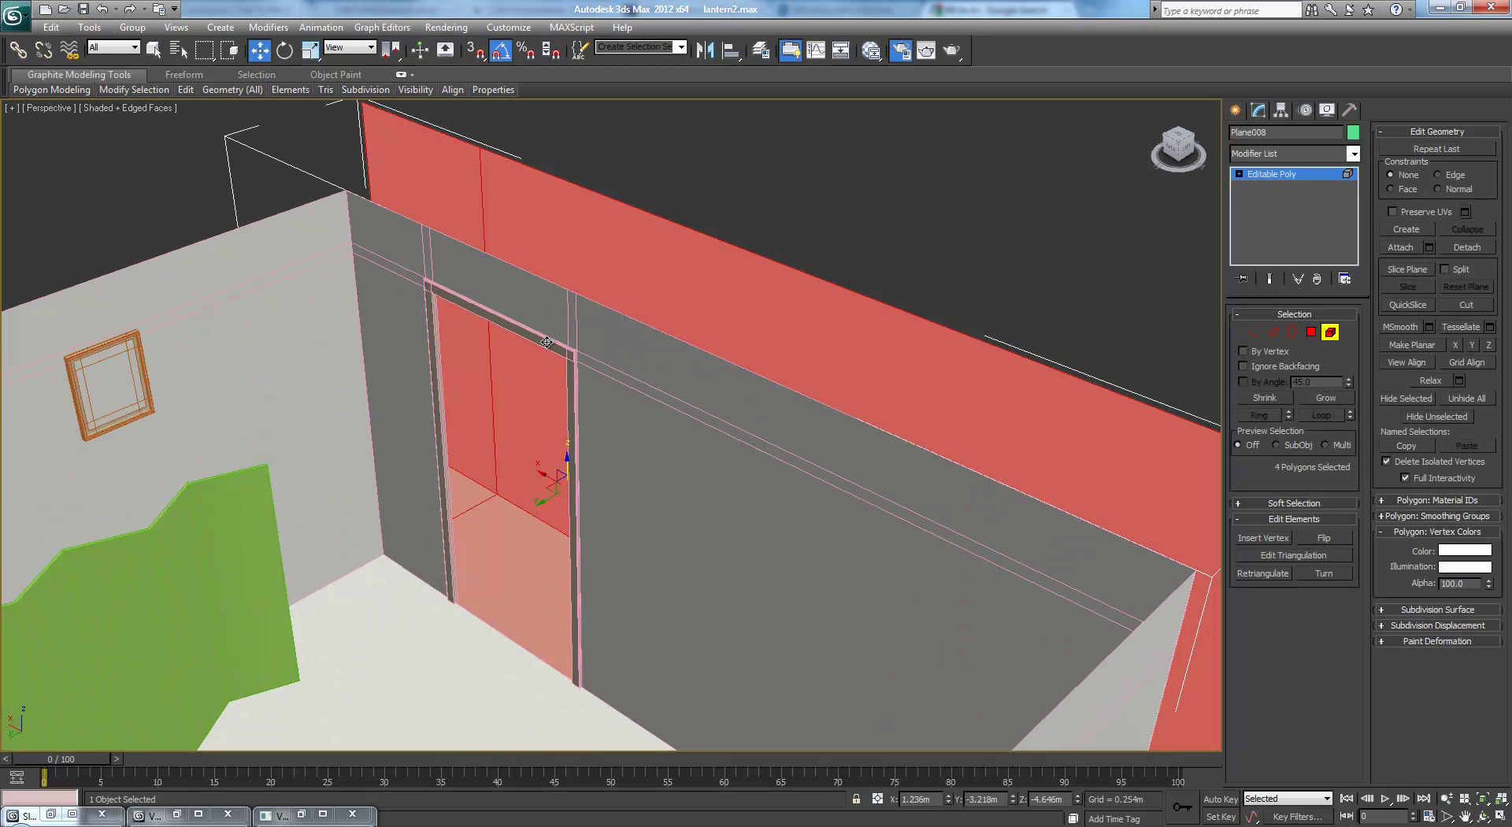
pyautogui.click(1300, 177)
# Select the door frame element of the room walls and detach it as a separate object
pyautogui.click(552, 315)
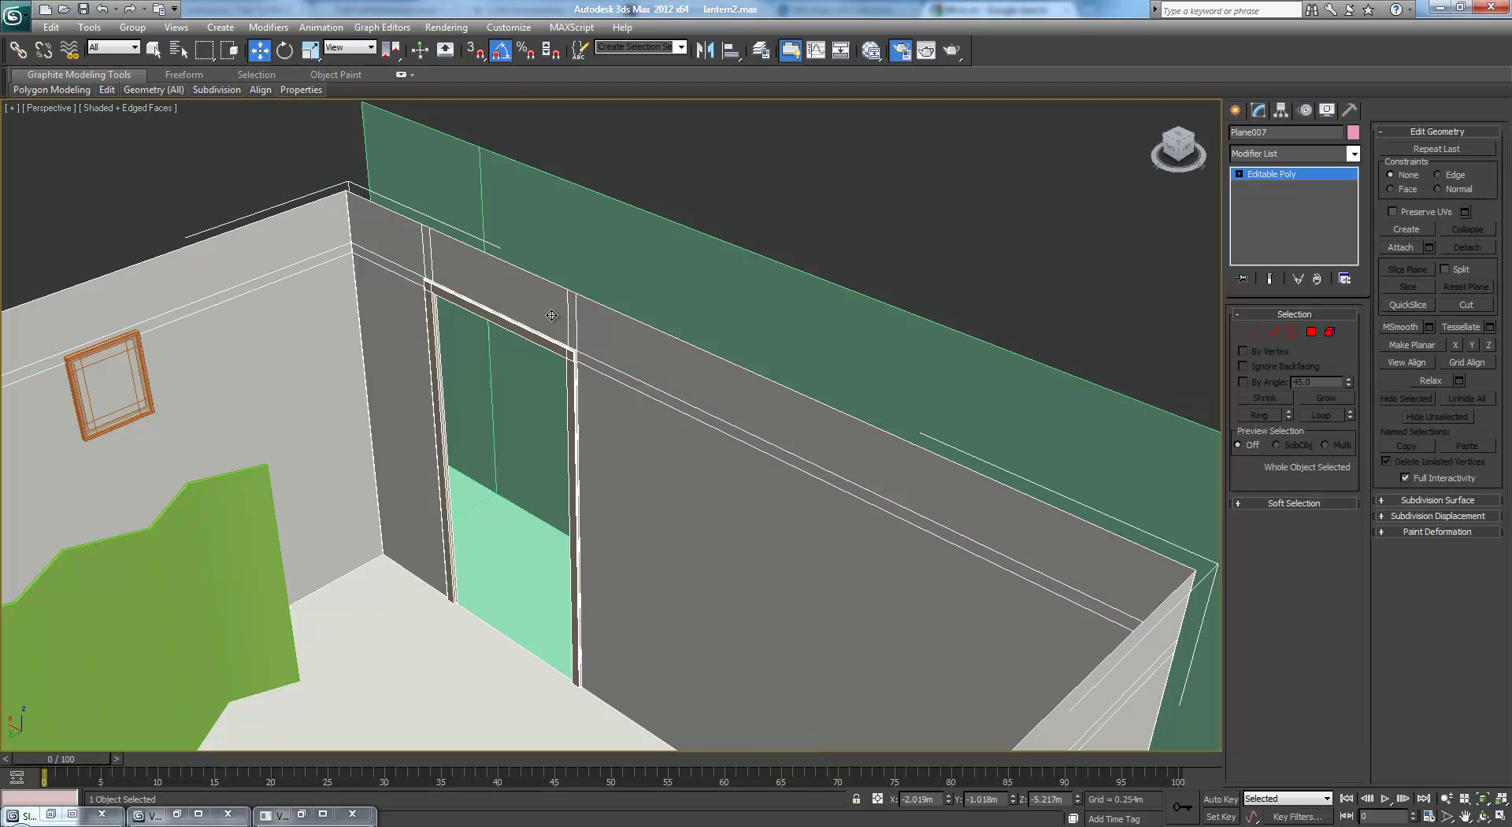
pyautogui.click(1330, 332)
pyautogui.click(559, 350)
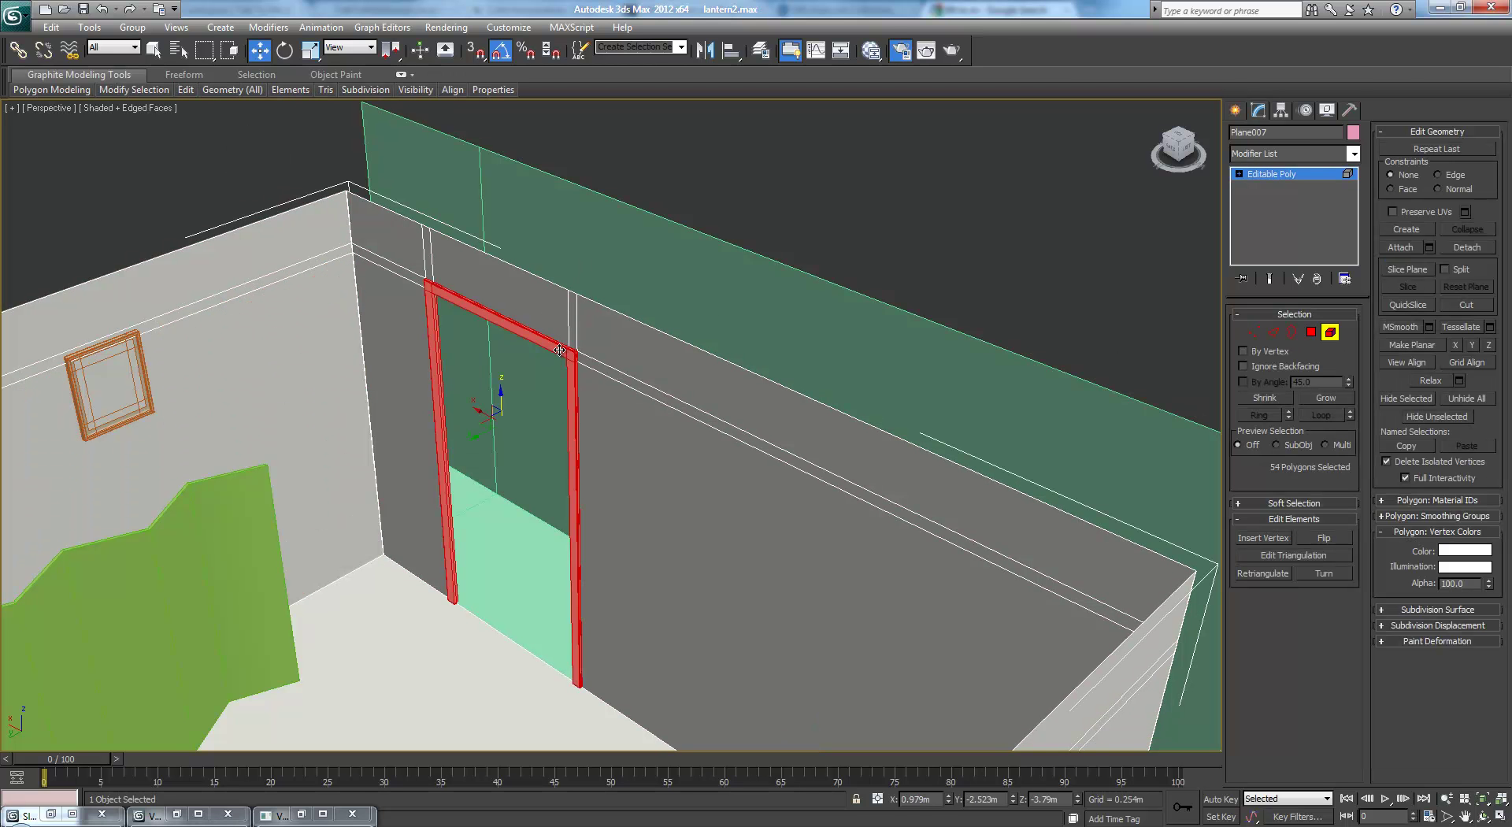
pyautogui.click(1462, 247)
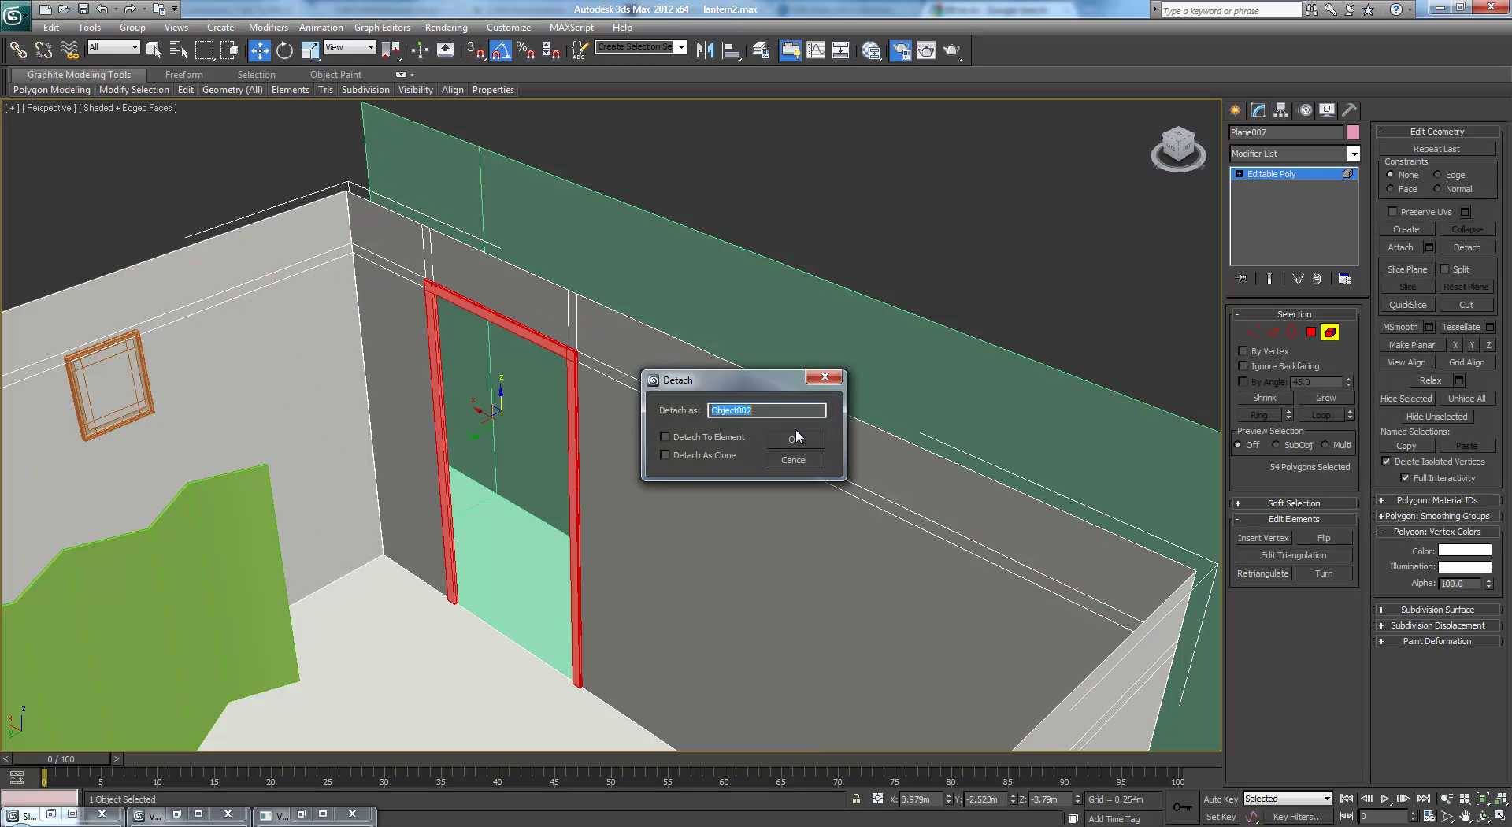
pyautogui.click(801, 435)
pyautogui.click(1297, 178)
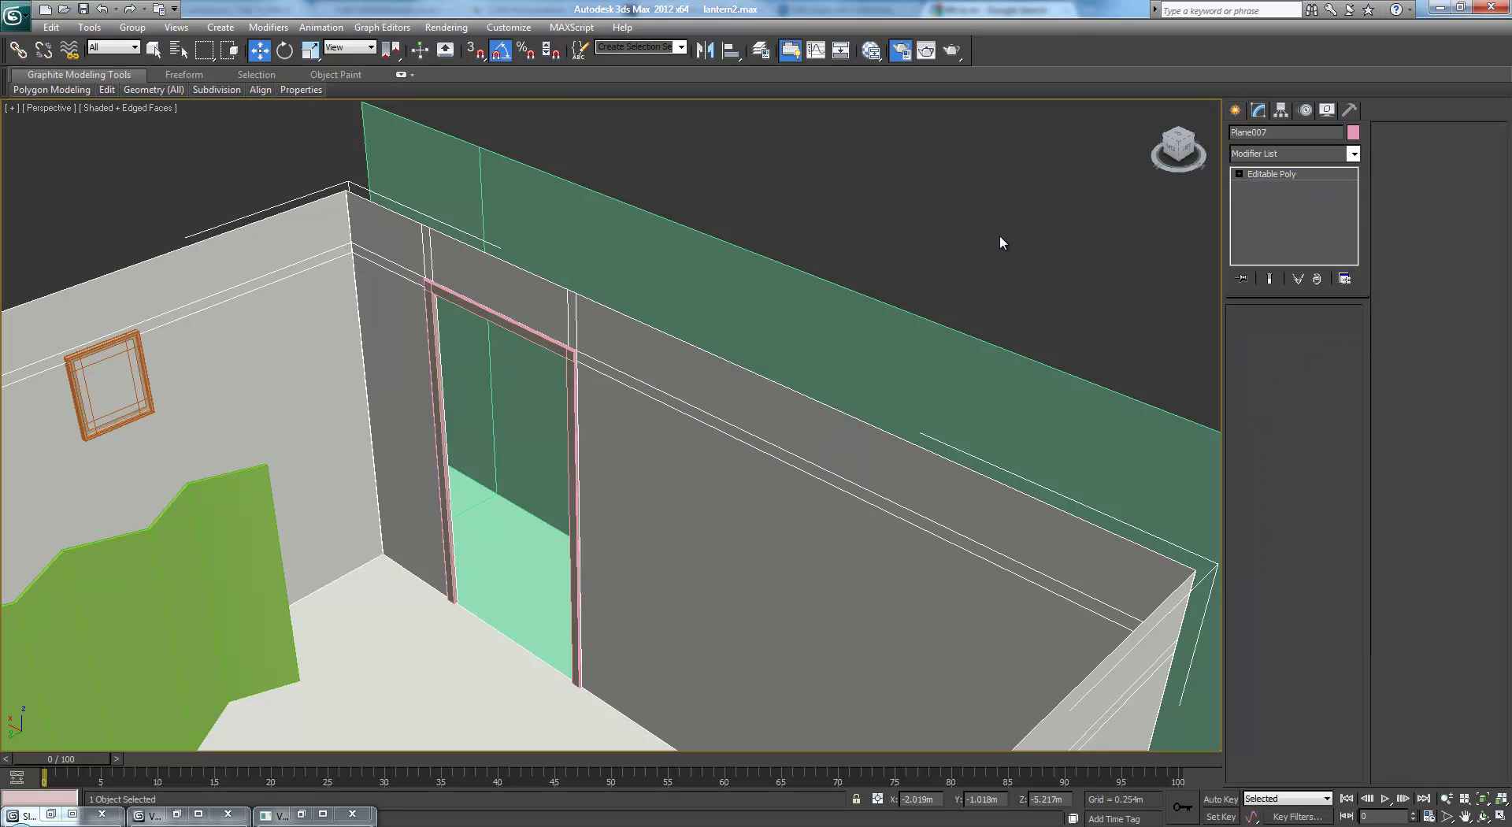
pyautogui.click(994, 237)
pyautogui.scroll(-2, 745, 373)
pyautogui.moveTo(544, 441); pyautogui.dragTo(680, 393, button='middle')
pyautogui.scroll(2, 684, 392)
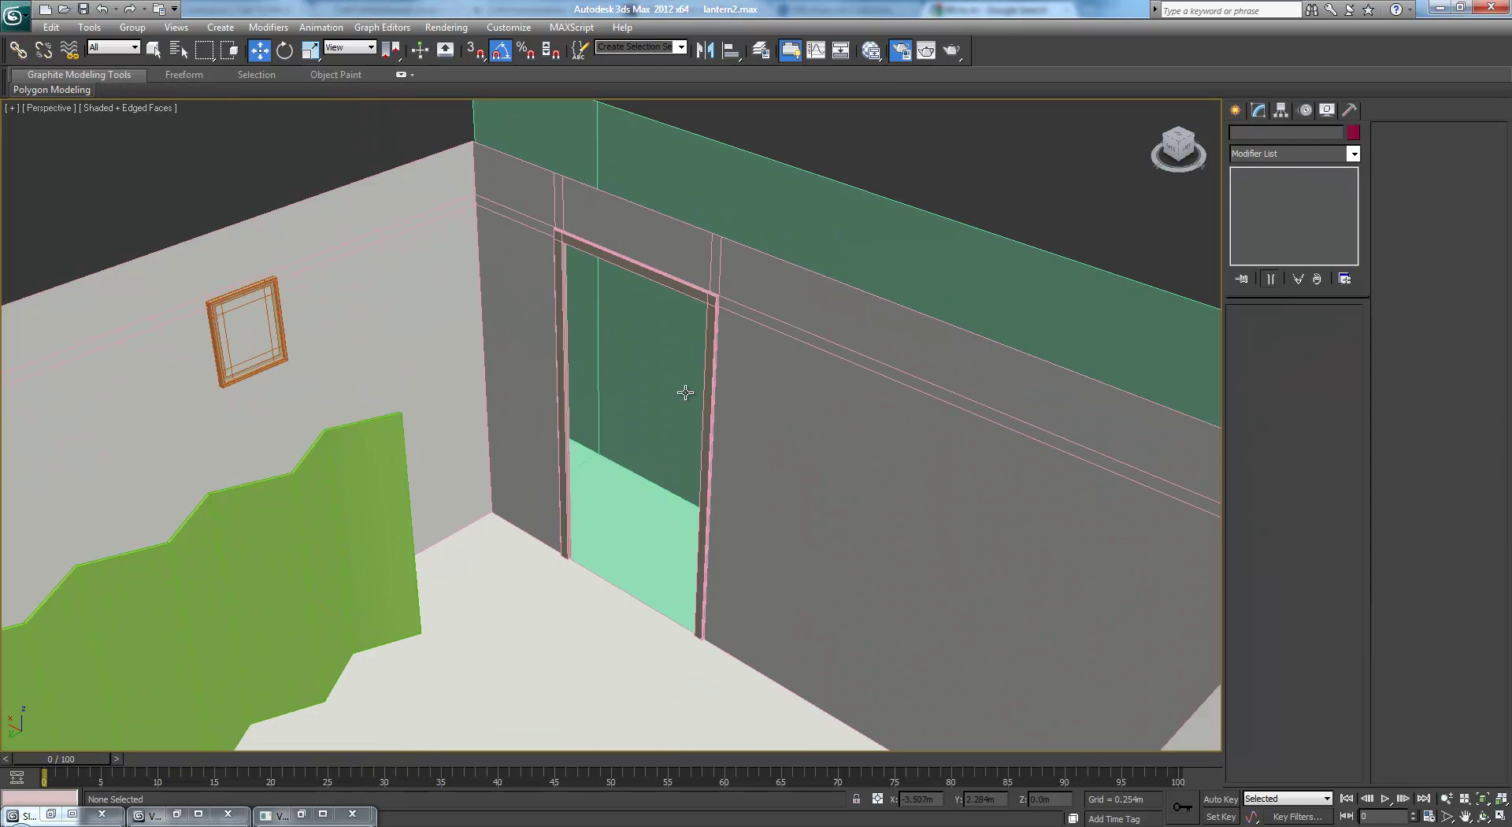
pyautogui.scroll(-2, 733, 416)
pyautogui.keyDown('alt'); pyautogui.moveTo(697, 459); pyautogui.dragTo(426, 506, button='middle'); pyautogui.keyUp('alt')
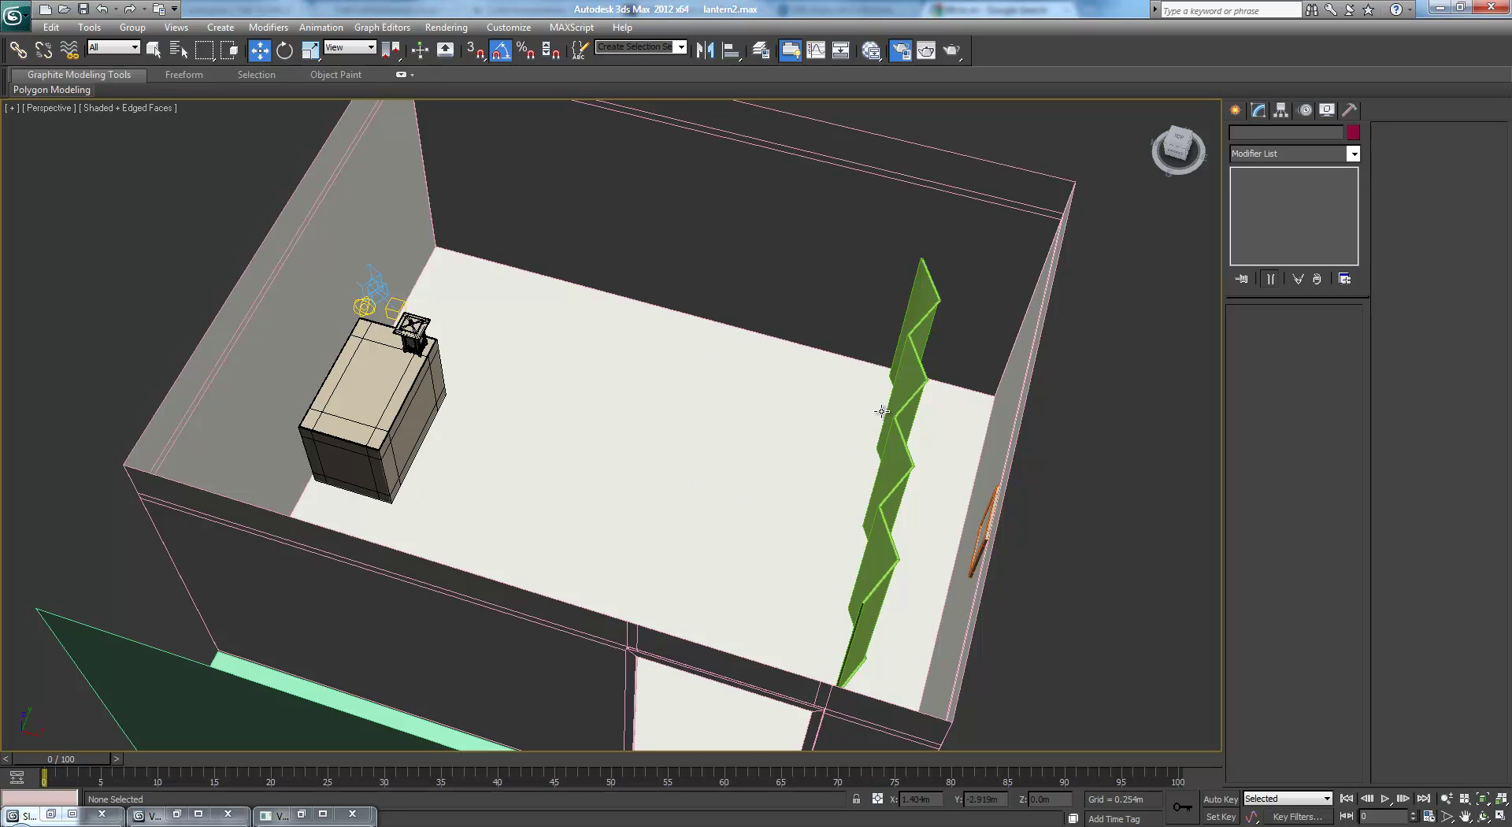
# Flatten the smoothed chamfer-box cushion on the floor to about 45% of its height
pyautogui.press('c')
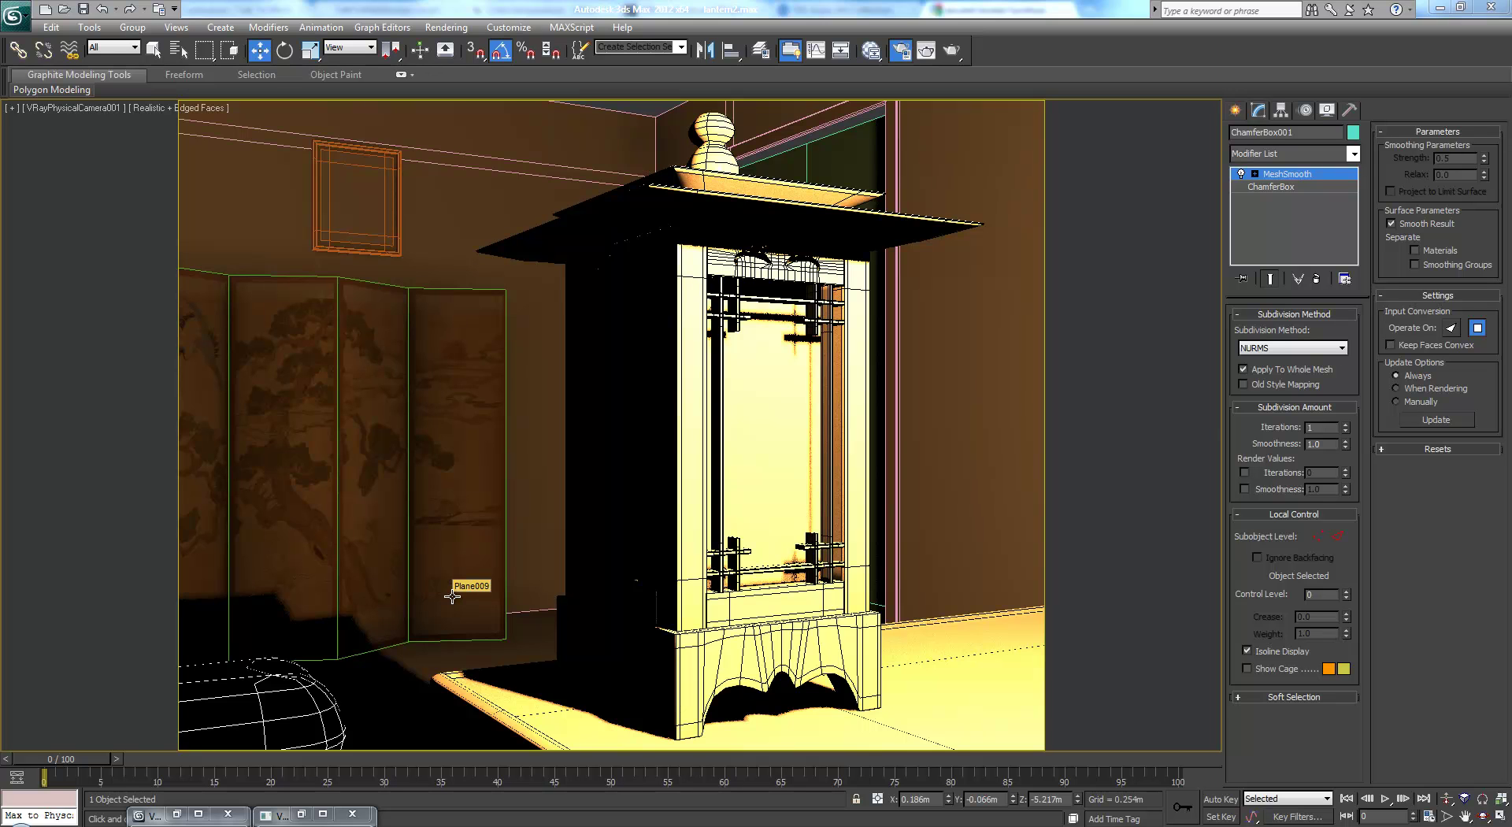
pyautogui.hotkey('alt', 'w')
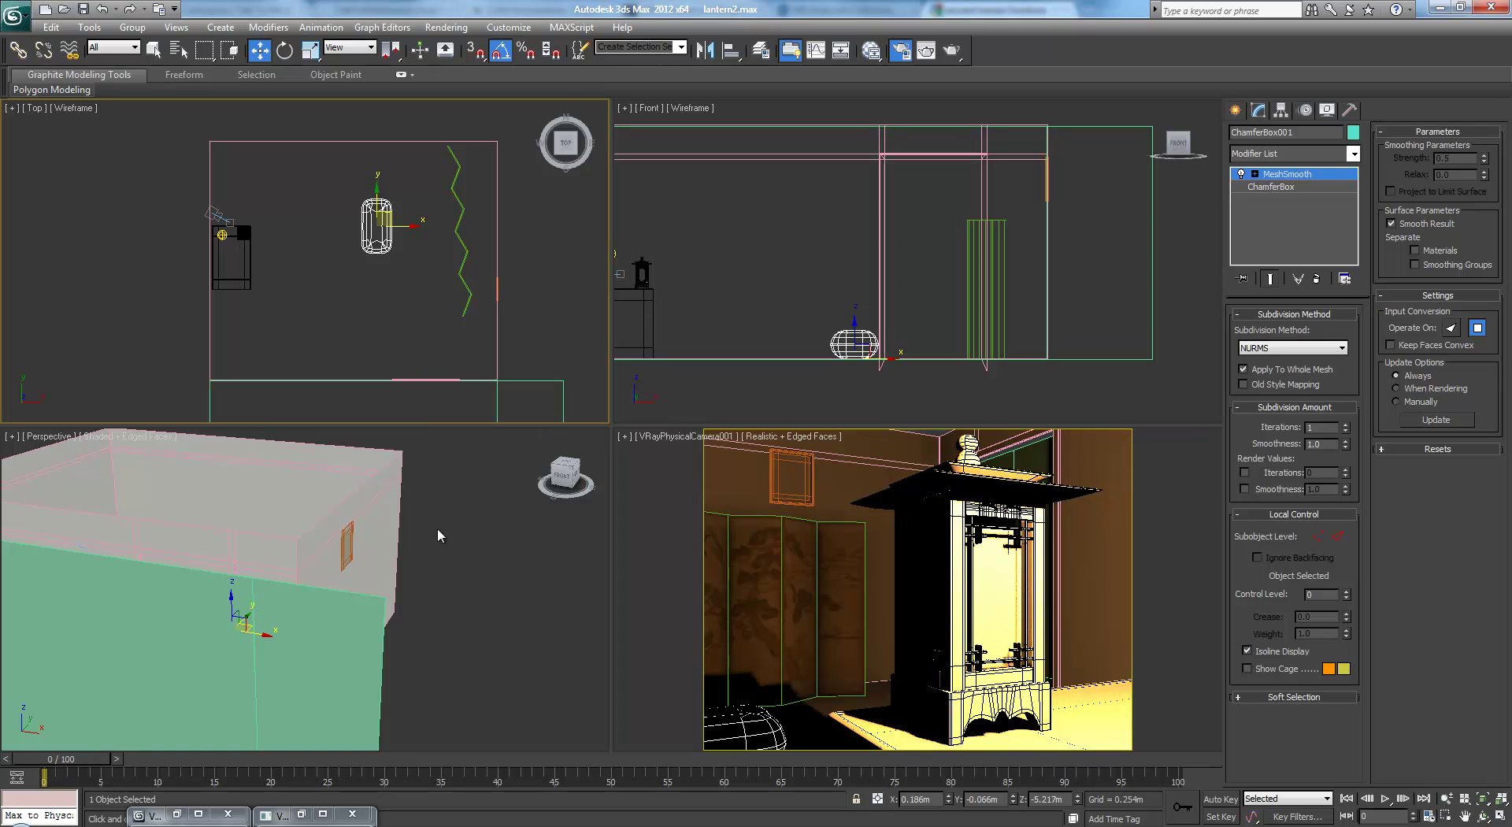
pyautogui.keyDown('alt'); pyautogui.moveTo(438, 530); pyautogui.dragTo(1, 577, button='middle'); pyautogui.keyUp('alt')
pyautogui.scroll(4, 284, 602)
pyautogui.scroll(3, 284, 602)
pyautogui.keyDown('alt'); pyautogui.moveTo(250, 606); pyautogui.dragTo(130, 571, button='middle'); pyautogui.keyUp('alt')
pyautogui.moveTo(304, 542); pyautogui.dragTo(498, 486, button='middle')
pyautogui.press('r')
pyautogui.moveTo(240, 649); pyautogui.dragTo(246, 685)
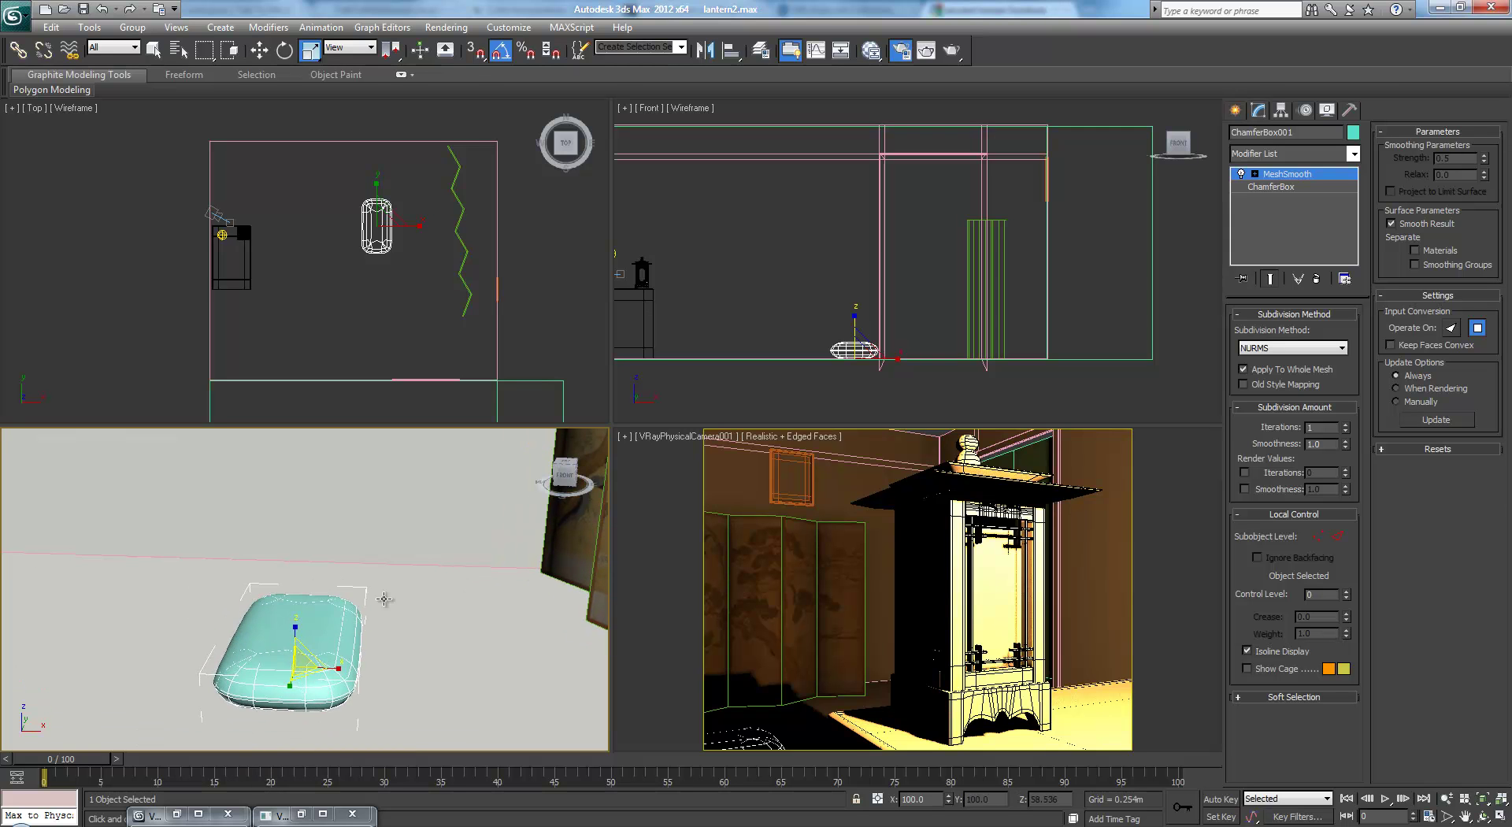
pyautogui.moveTo(296, 627); pyautogui.dragTo(299, 644)
# Widen the cushion along the X axis to about 155% in the top view
pyautogui.rightClick(439, 313)
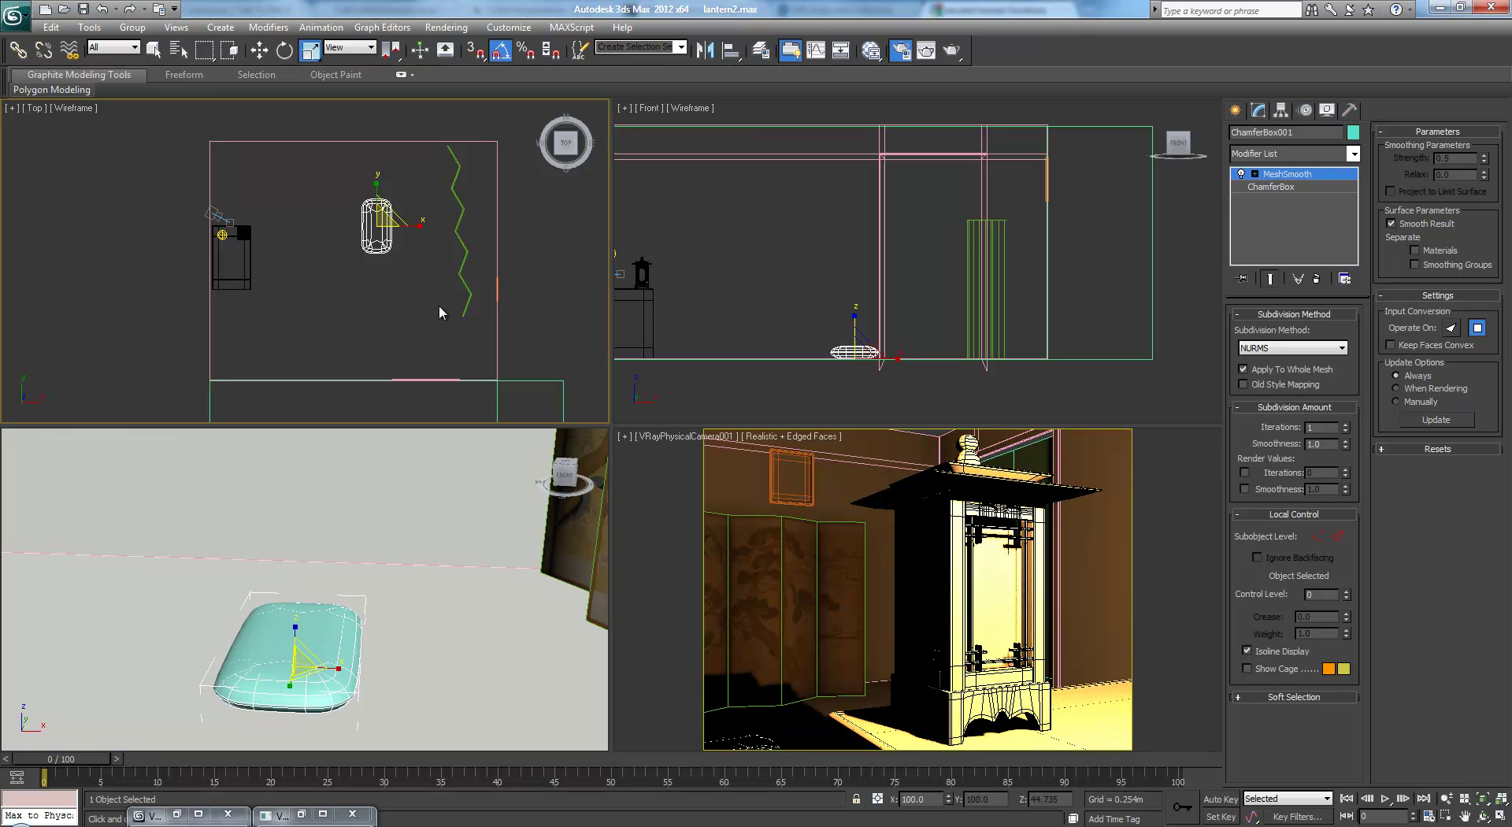
pyautogui.moveTo(425, 230); pyautogui.dragTo(453, 229)
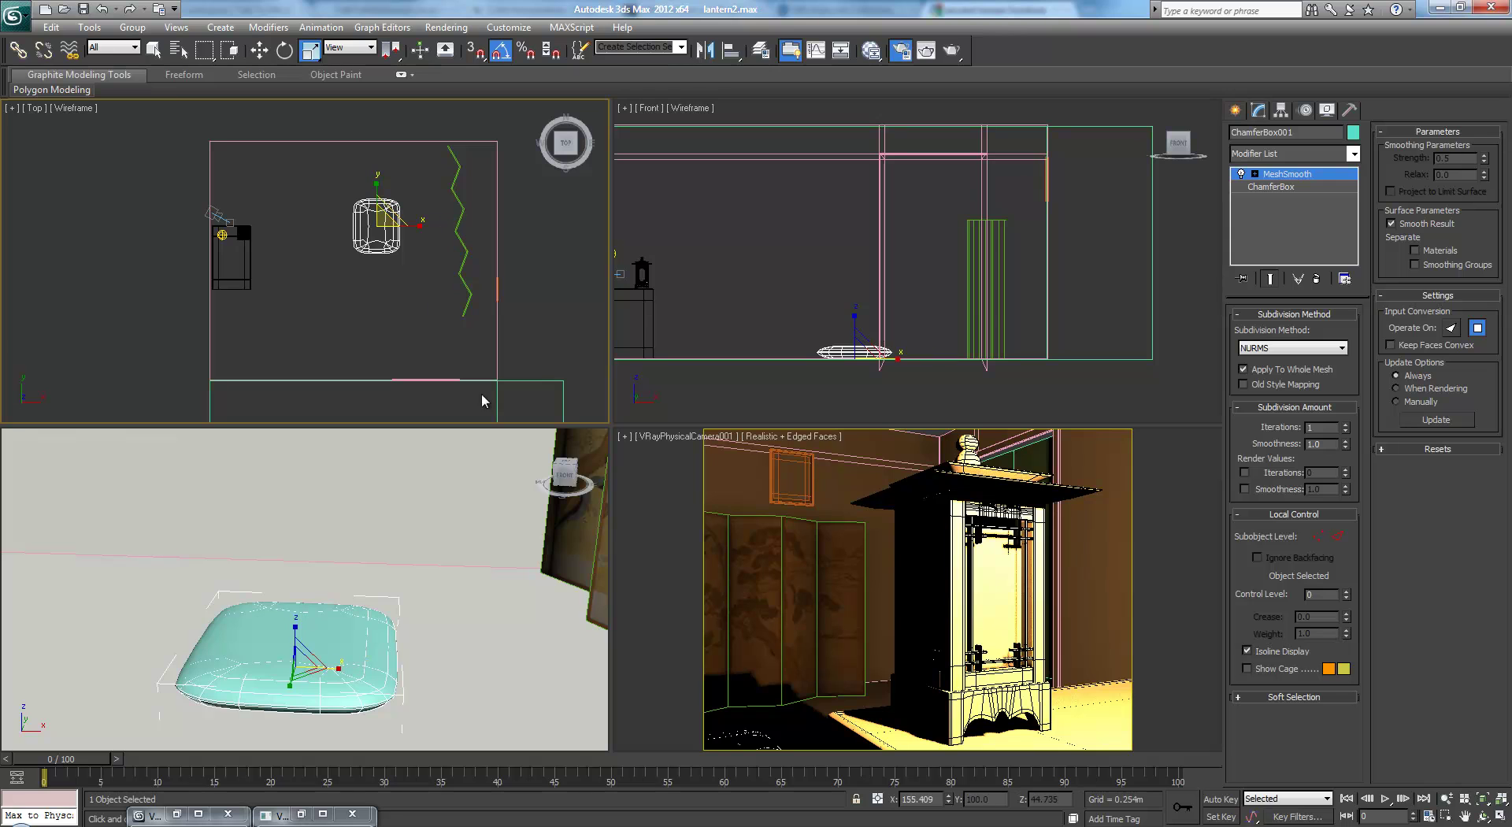
pyautogui.rightClick(678, 532)
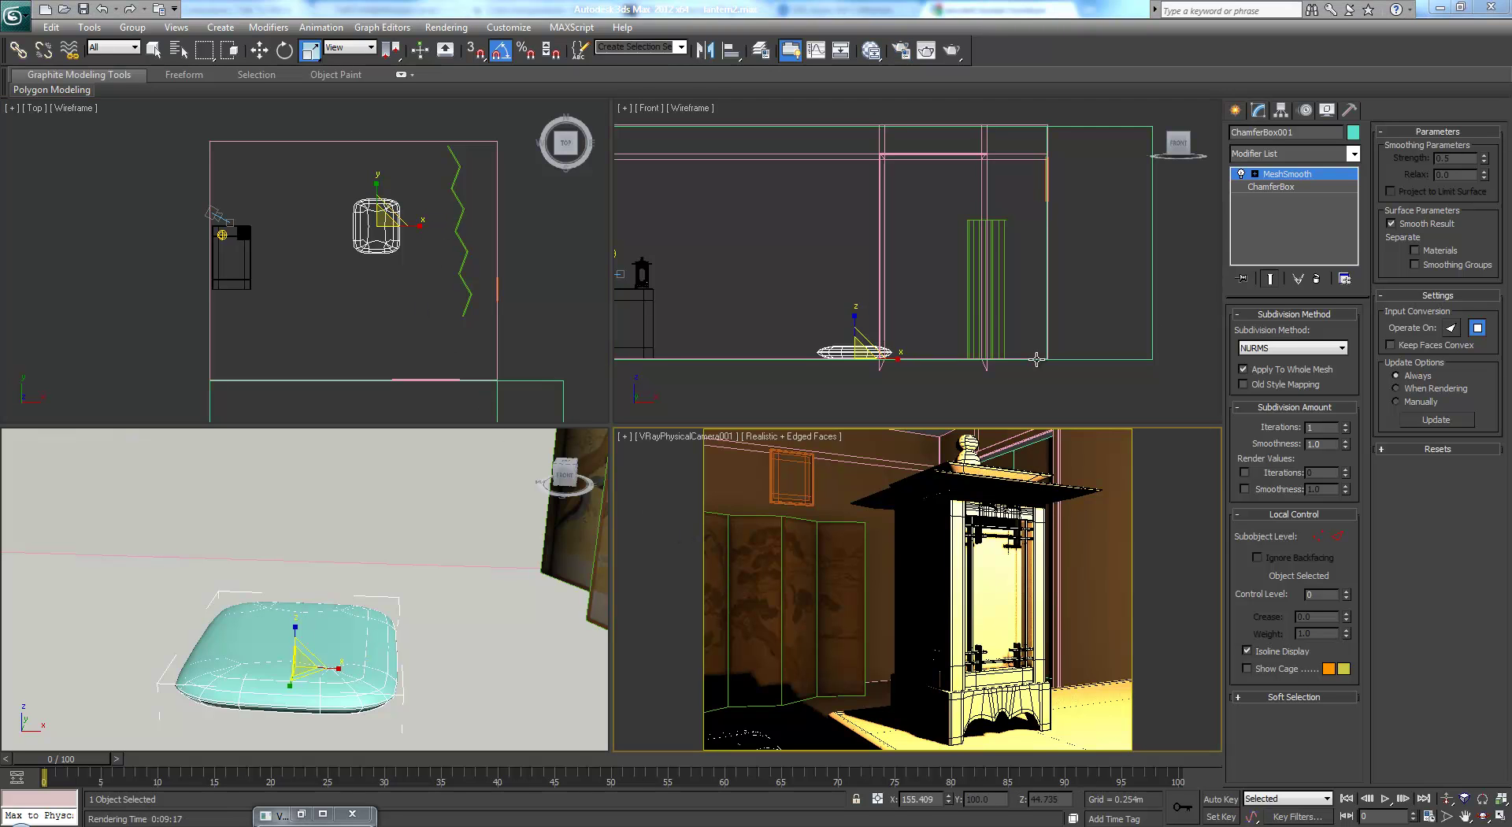
# Select the space outside the doorway, enter its edge editing, and bring its open top into the perspective view
pyautogui.rightClick(943, 287)
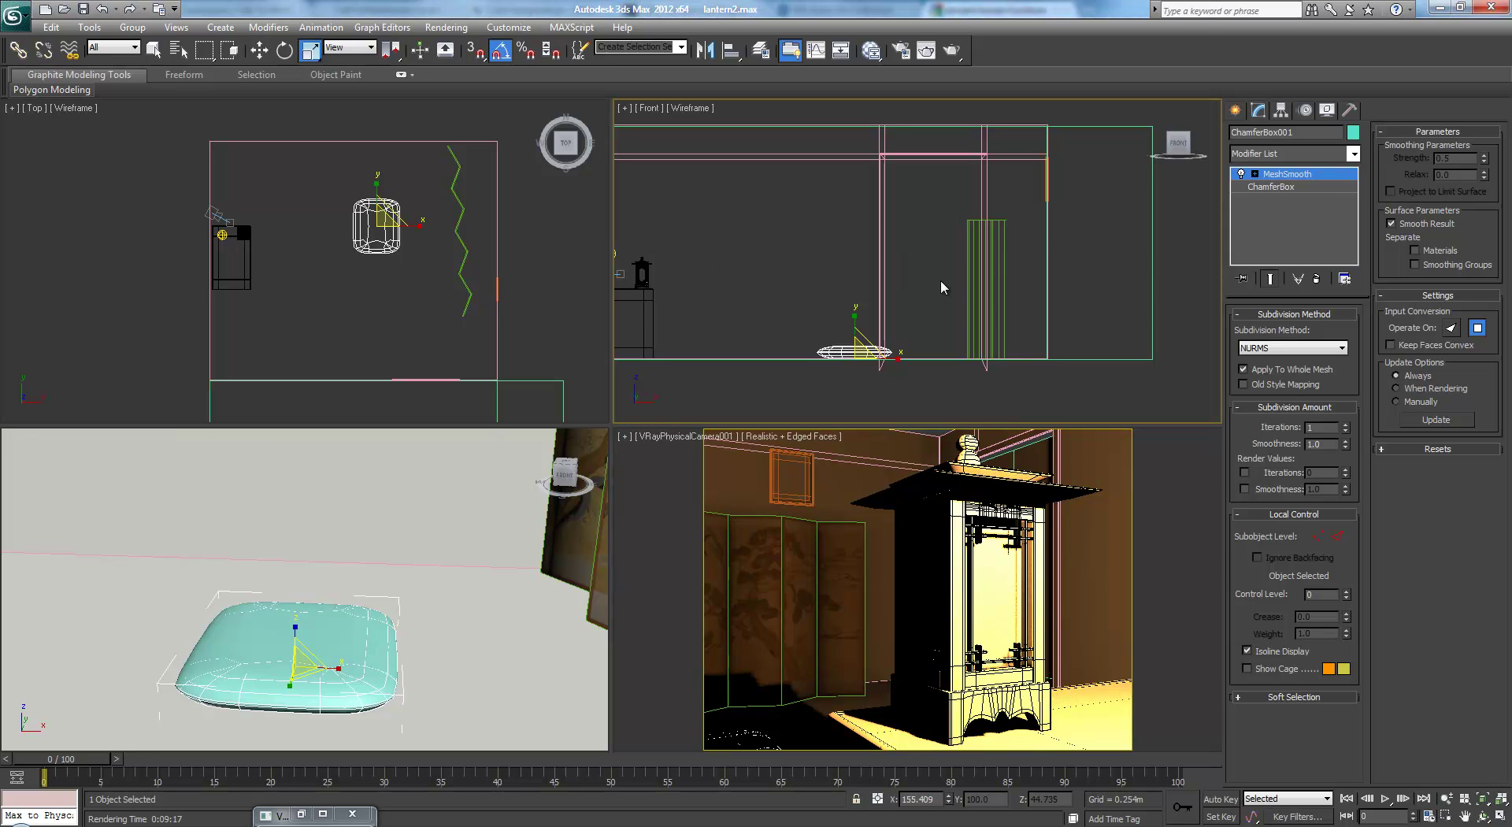
pyautogui.moveTo(1020, 251); pyautogui.dragTo(936, 304, button='middle')
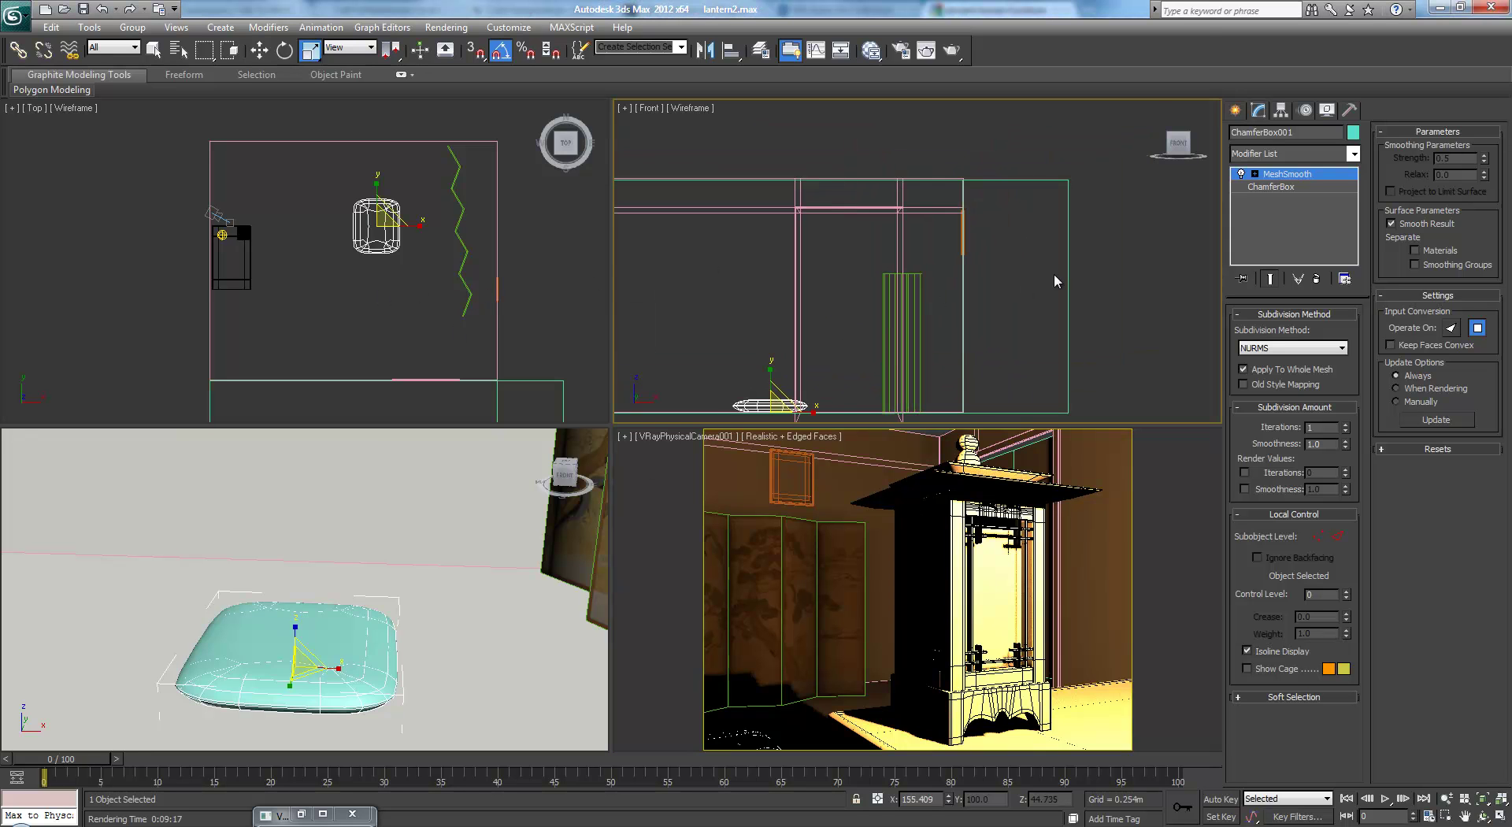
pyautogui.click(1236, 110)
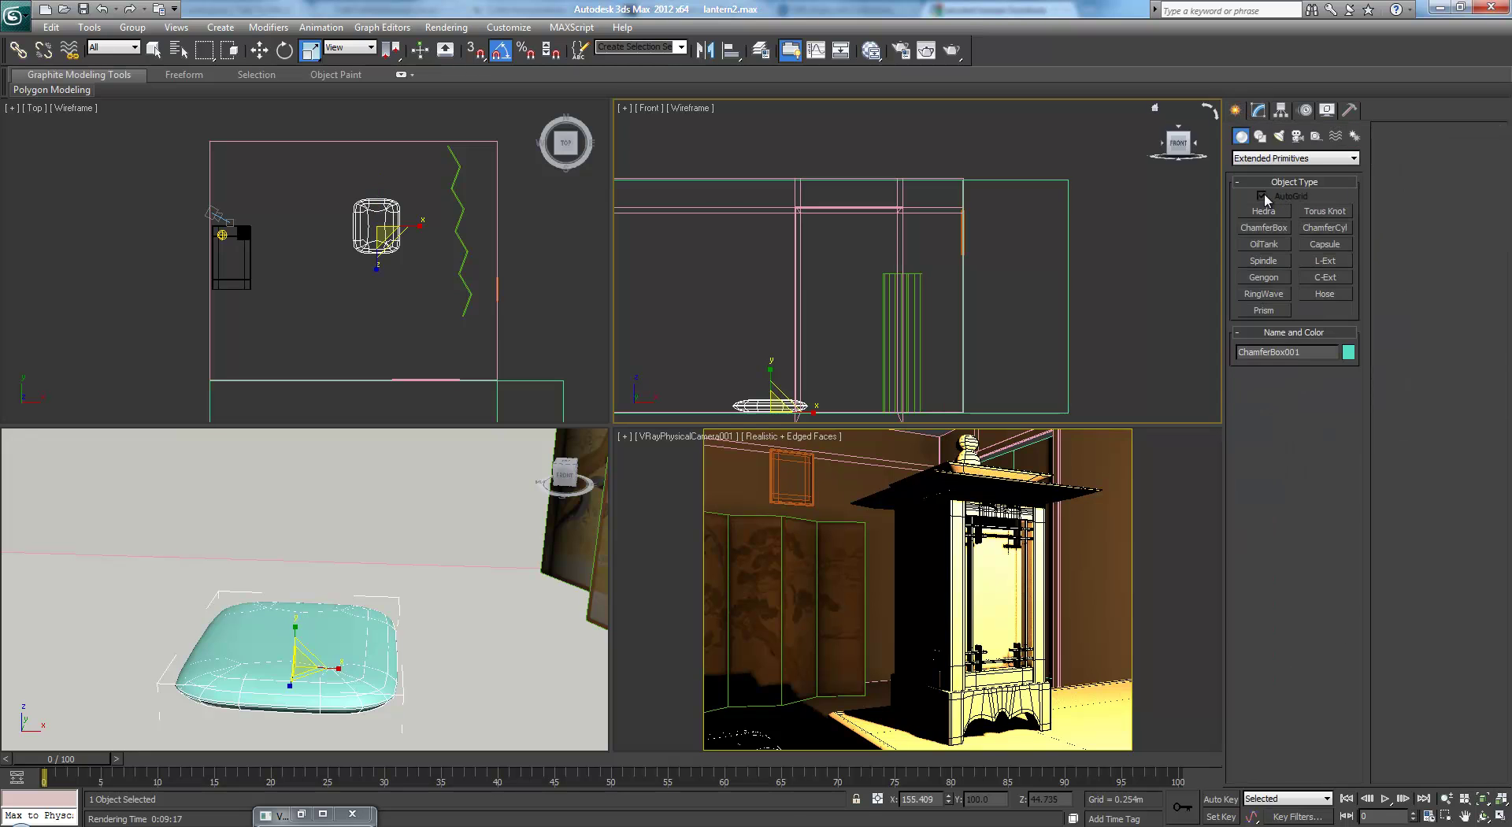
pyautogui.moveTo(545, 292); pyautogui.dragTo(476, 223, button='middle')
pyautogui.click(395, 274)
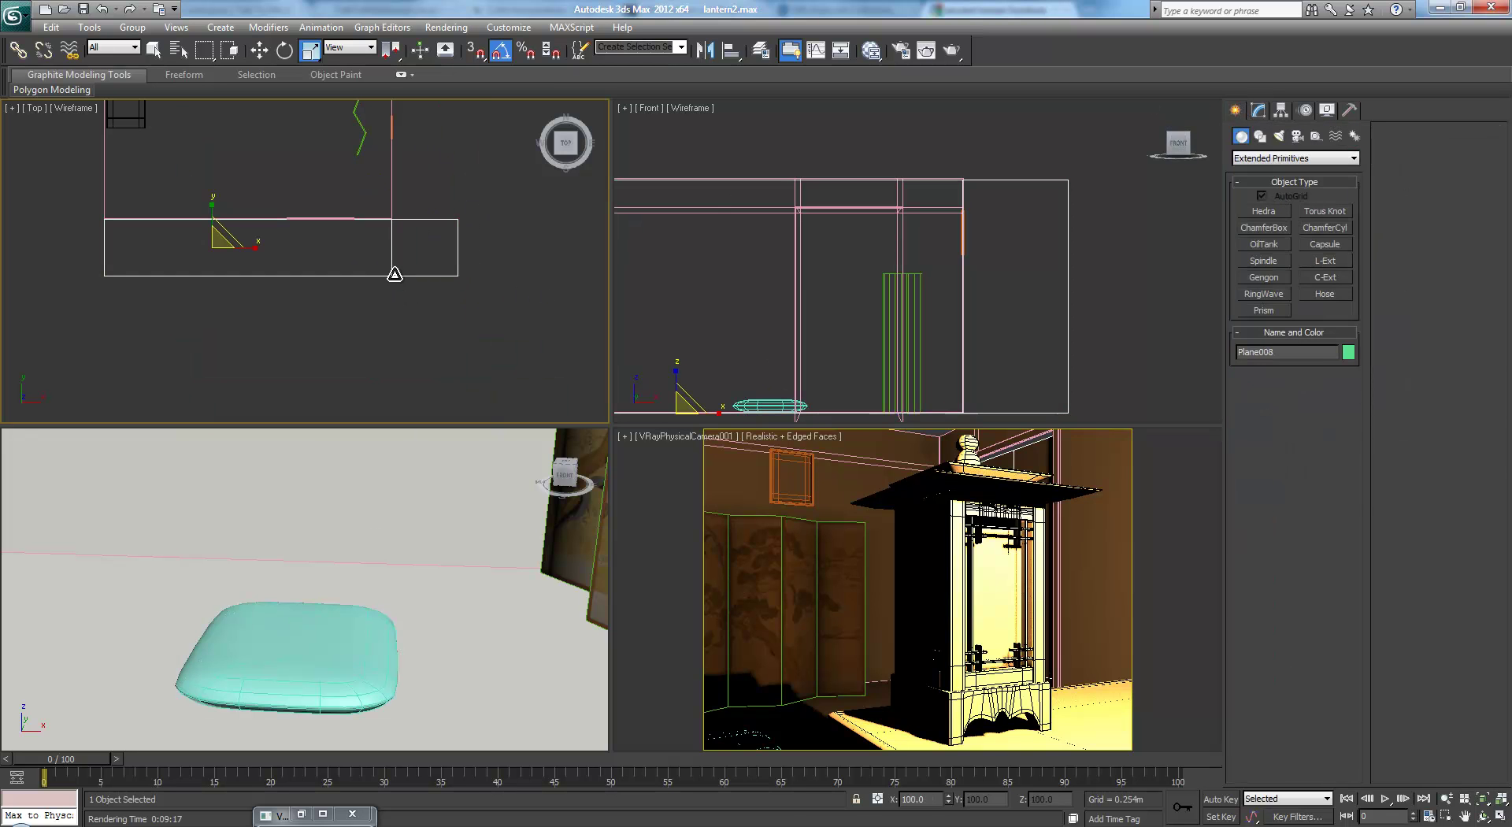
pyautogui.click(1267, 113)
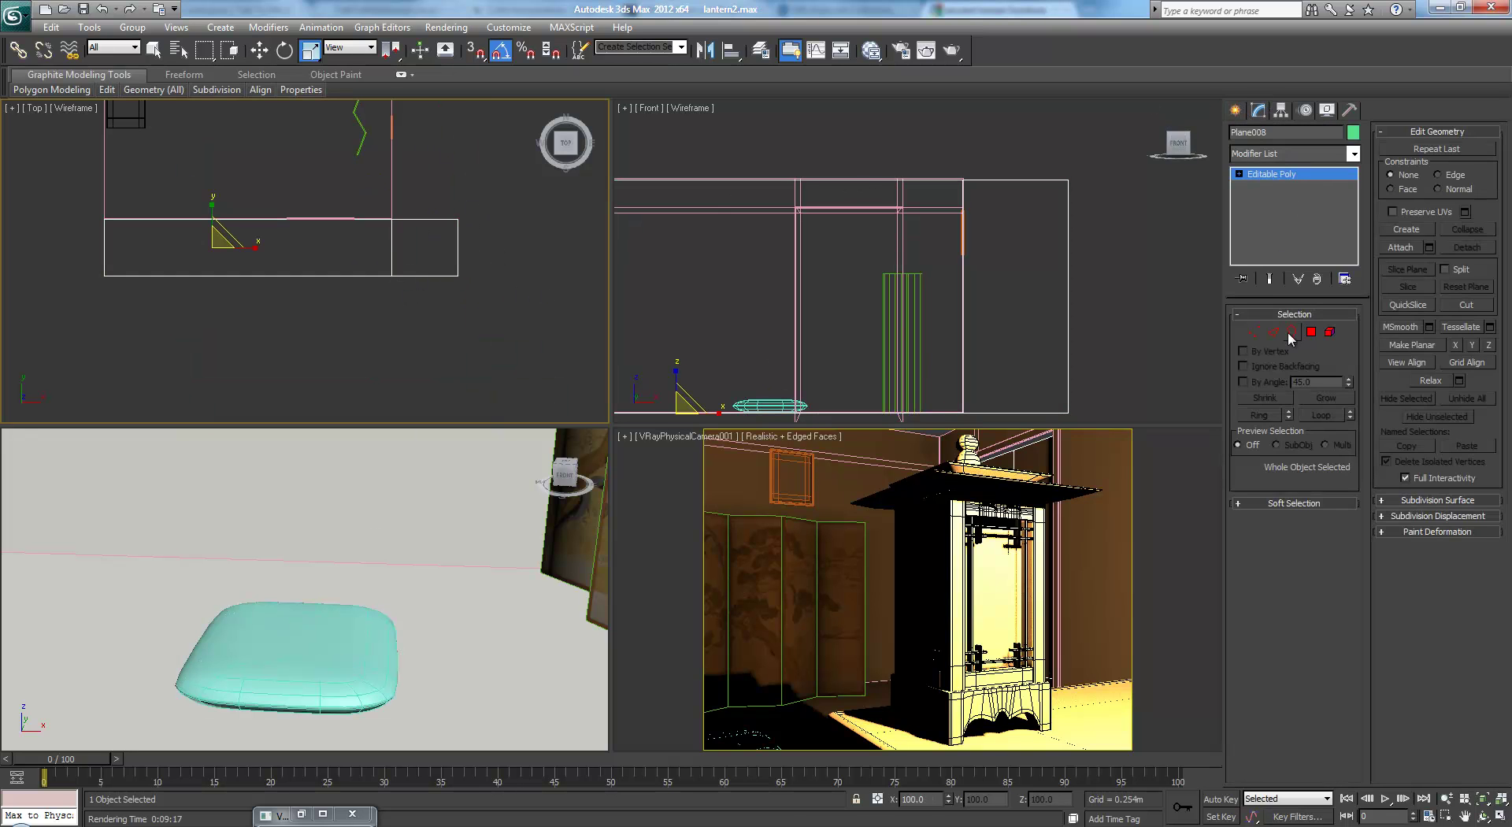
pyautogui.click(1274, 332)
pyautogui.scroll(-6, 383, 580)
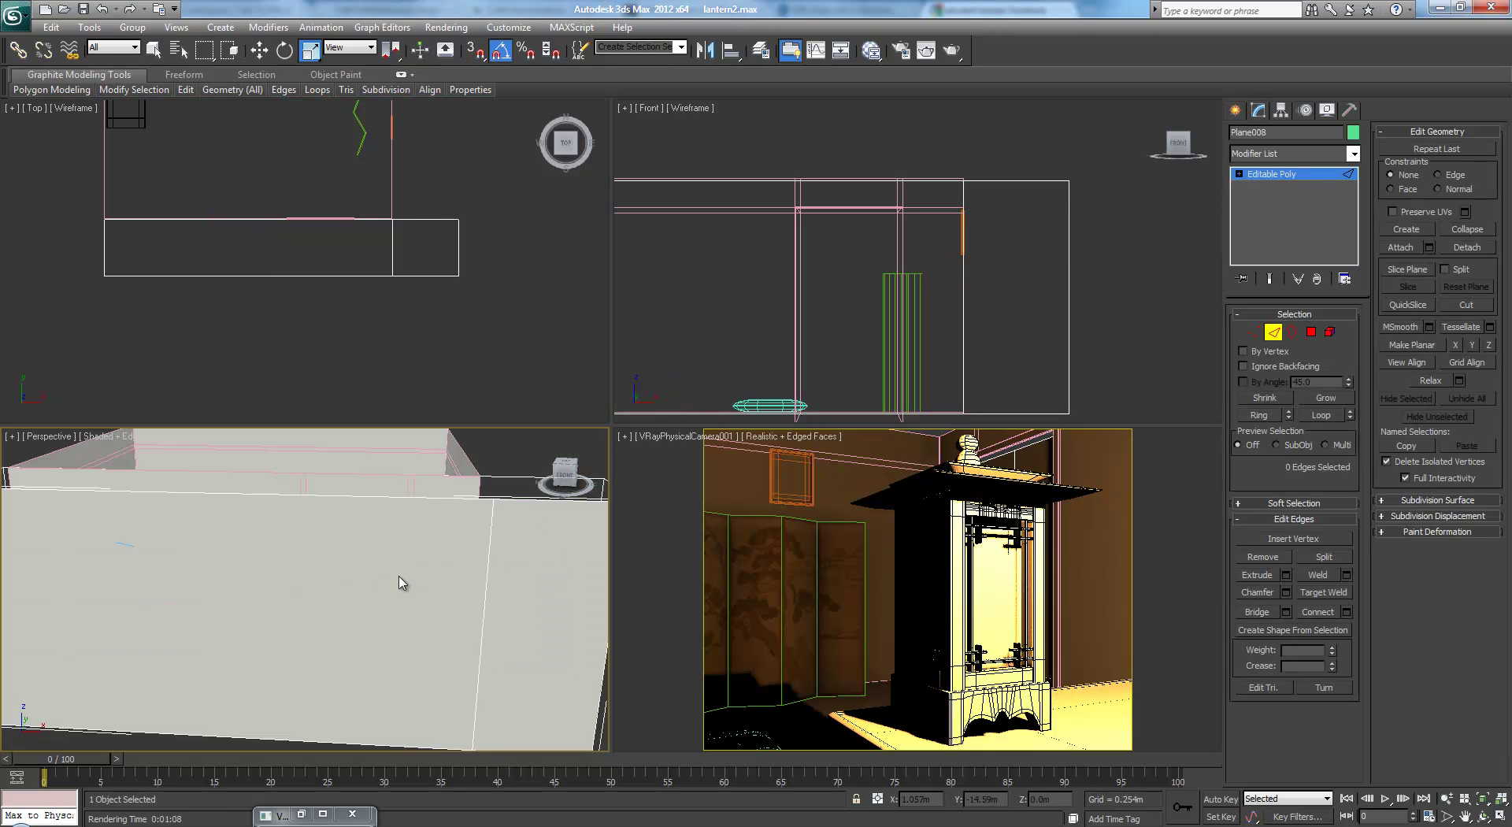
pyautogui.keyDown('alt'); pyautogui.moveTo(399, 577); pyautogui.dragTo(552, 556, button='middle'); pyautogui.keyUp('alt')
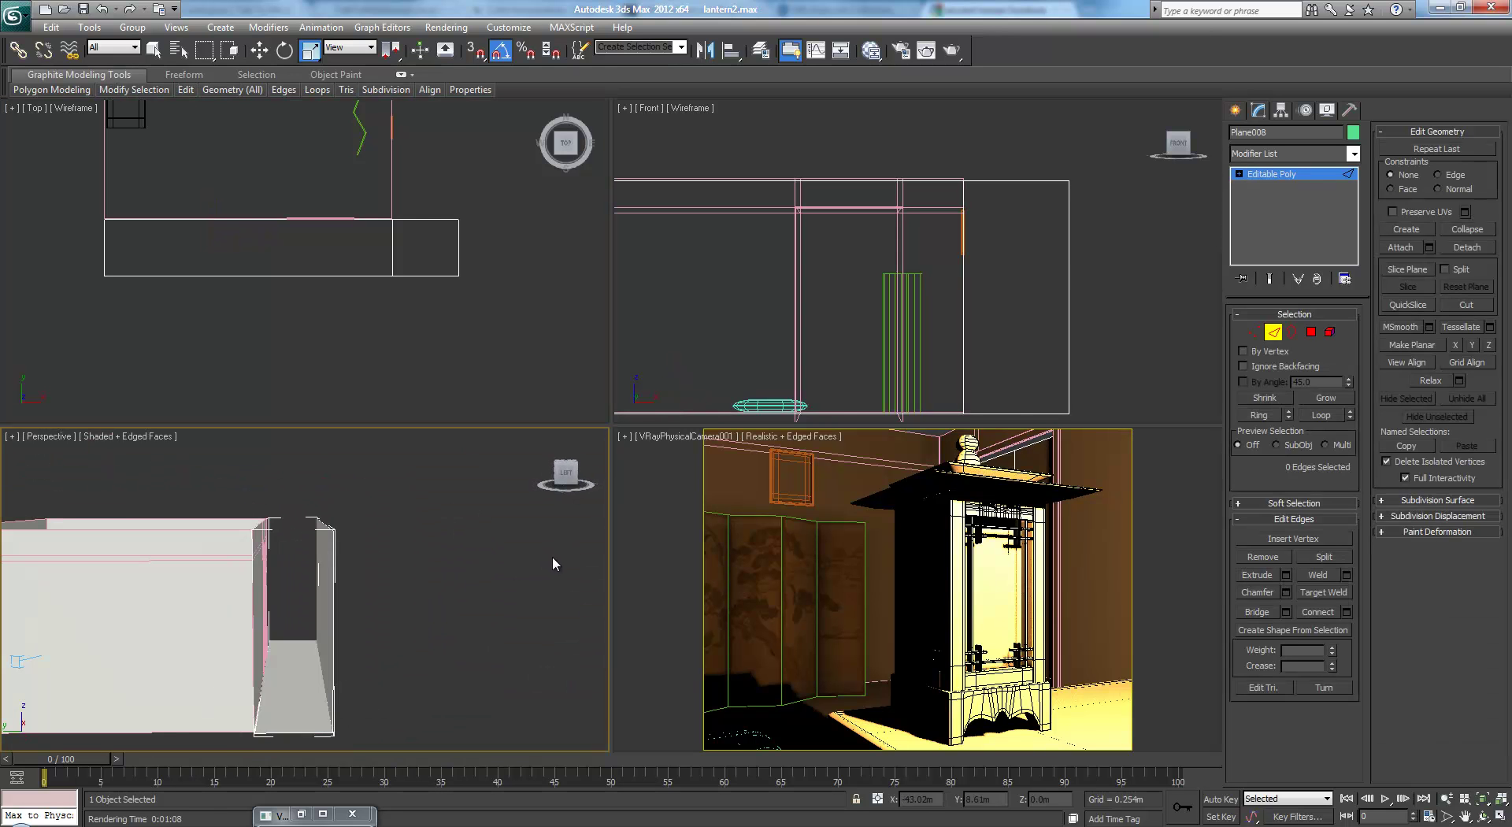
# Raise the three upper vertices of the outer space's far wall to line up with the top of the room walls
pyautogui.moveTo(862, 261); pyautogui.dragTo(1083, 295, button='middle')
pyautogui.click(1254, 333)
pyautogui.moveTo(919, 239); pyautogui.dragTo(820, 260, button='middle')
pyautogui.scroll(-2, 716, 211)
pyautogui.moveTo(642, 279); pyautogui.dragTo(644, 277)
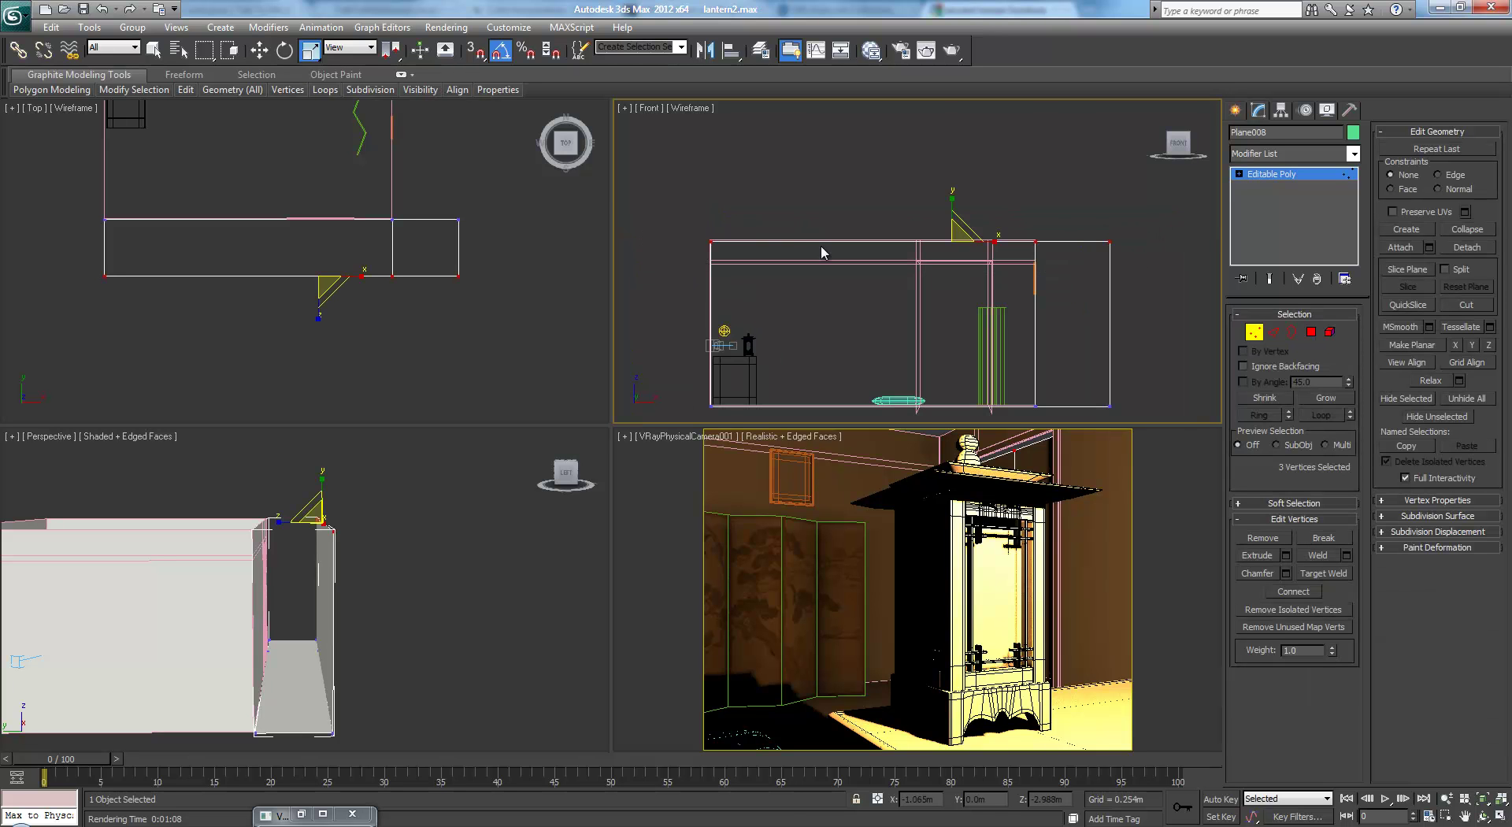
pyautogui.scroll(4, 719, 362)
pyautogui.press('w')
pyautogui.moveTo(759, 321); pyautogui.dragTo(1054, 266, button='middle')
pyautogui.scroll(-4, 1041, 324)
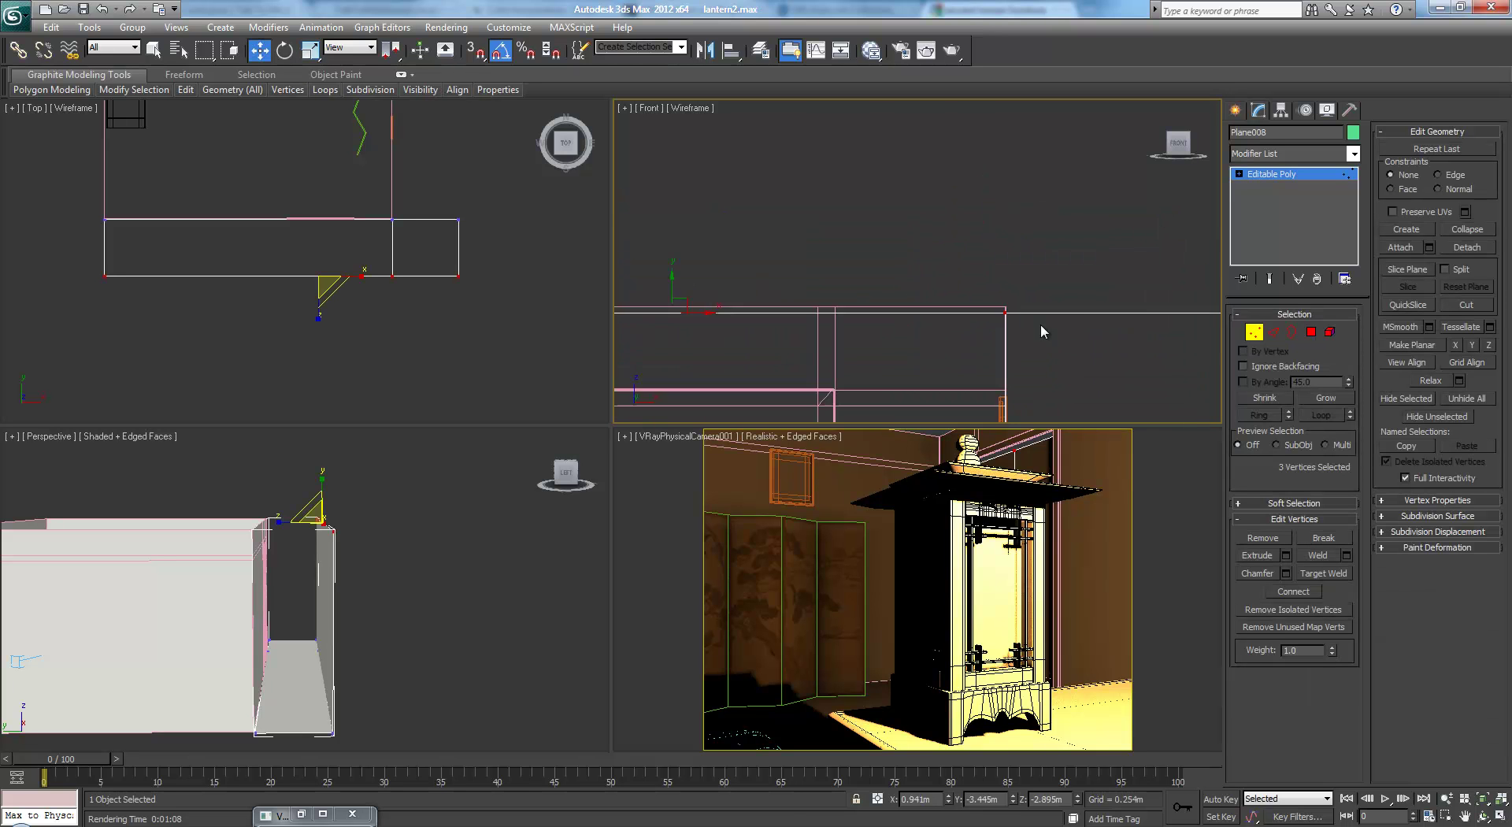
pyautogui.moveTo(845, 312); pyautogui.dragTo(955, 361, button='middle')
pyautogui.scroll(6, 952, 335)
pyautogui.moveTo(945, 295); pyautogui.dragTo(1026, 116, button='middle')
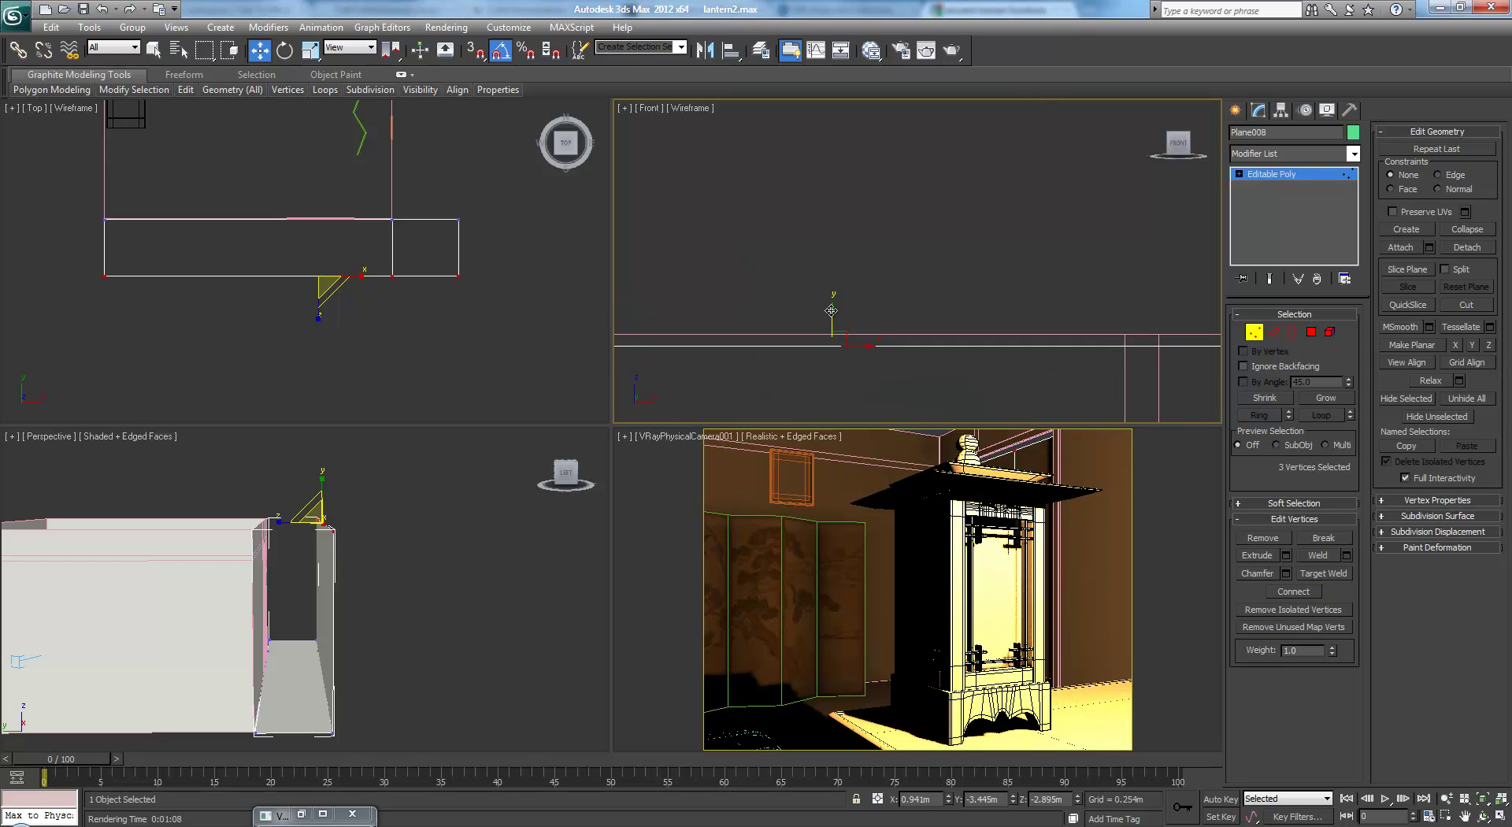
pyautogui.moveTo(831, 310); pyautogui.dragTo(832, 299)
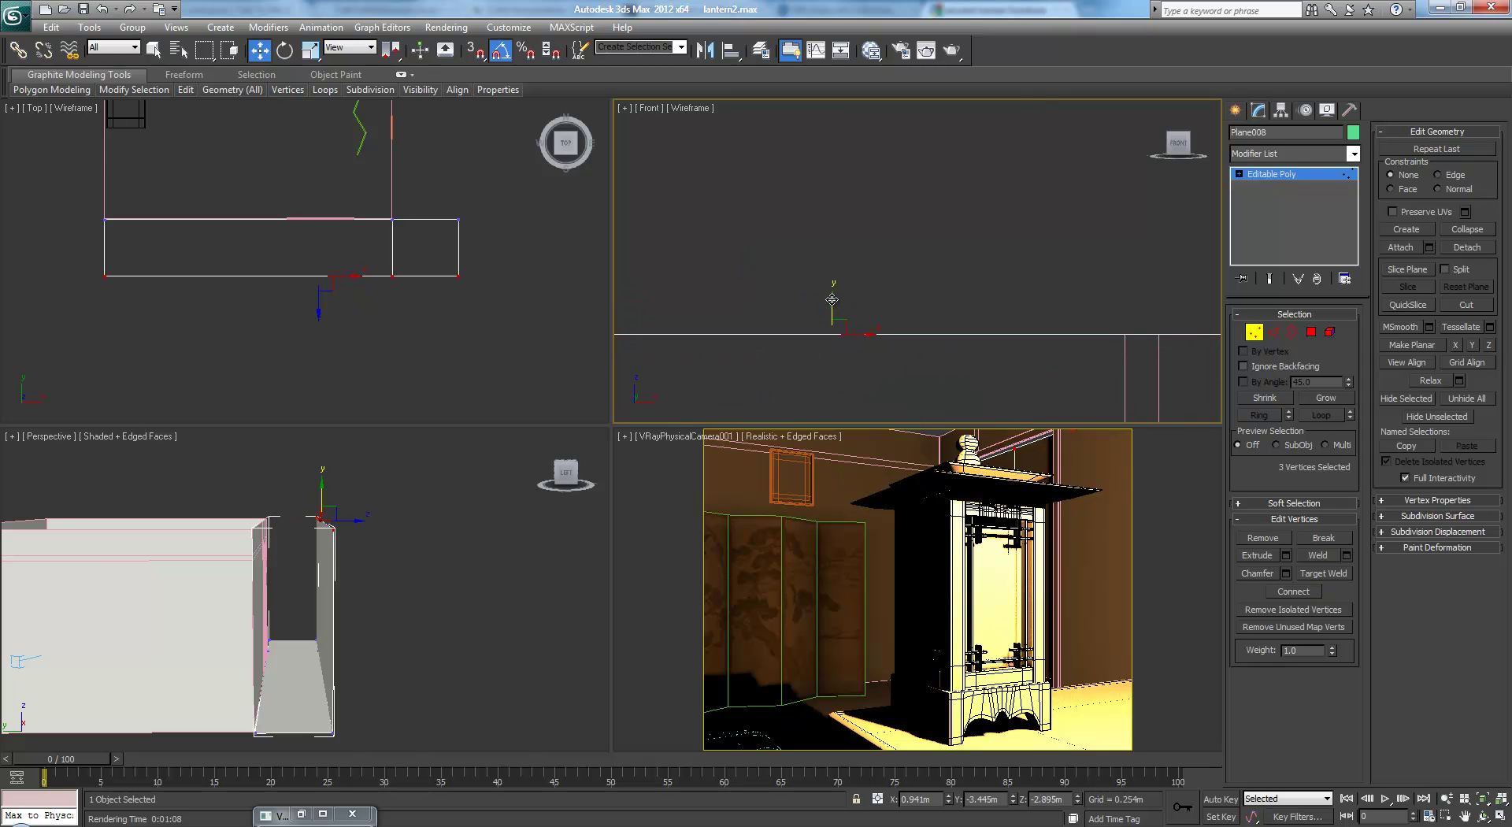
# Extend the two top edges of the outer space's far wall across to the room wall to form a ceiling
pyautogui.click(1274, 331)
pyautogui.keyDown('alt'); pyautogui.moveTo(375, 550); pyautogui.dragTo(445, 554, button='middle'); pyautogui.keyUp('alt')
pyautogui.click(423, 573)
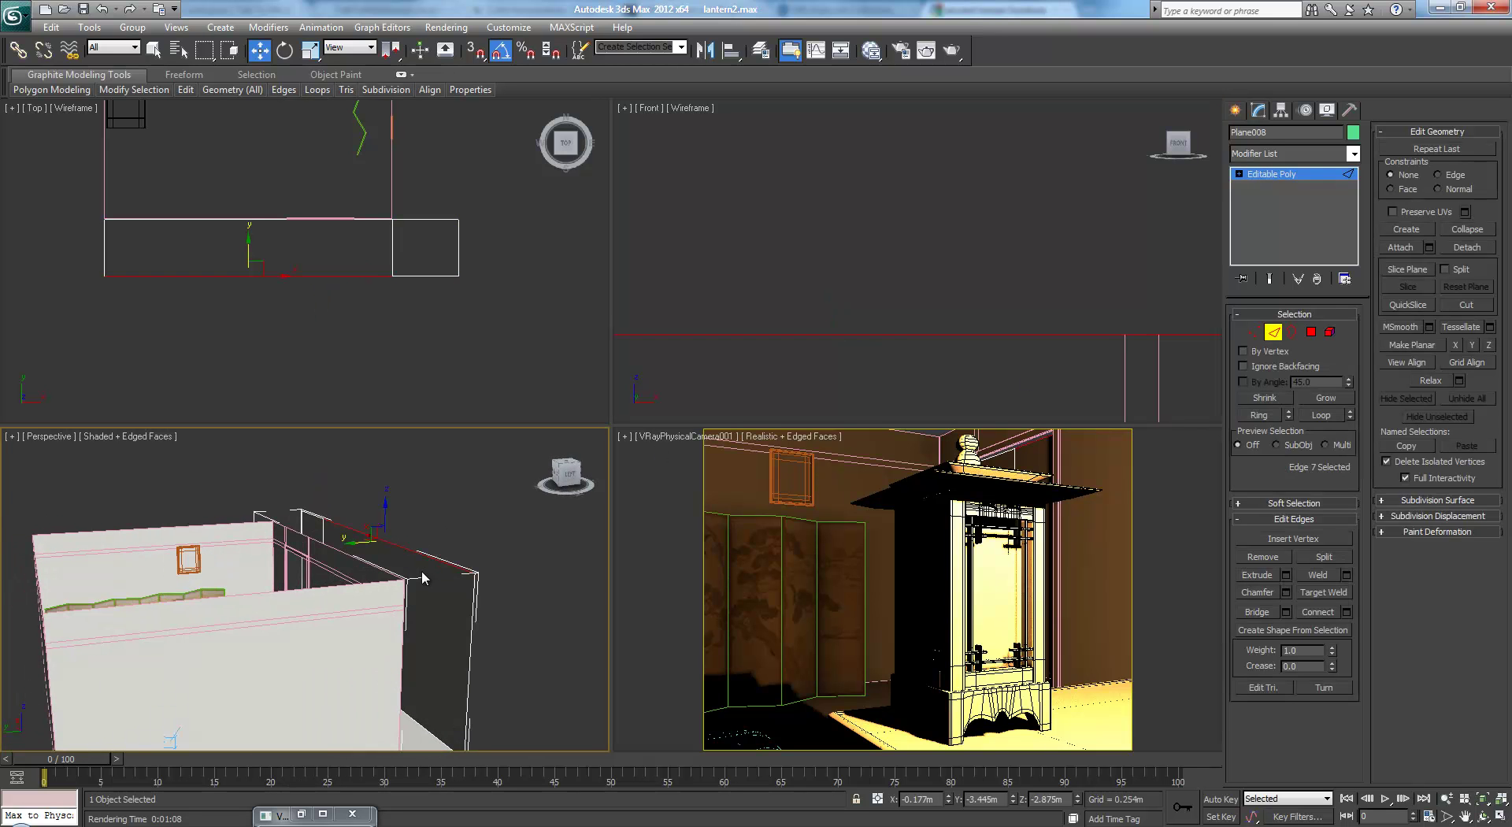
pyautogui.keyDown('ctrl'); pyautogui.click(336, 517); pyautogui.keyUp('ctrl')
pyautogui.keyDown('alt'); pyautogui.moveTo(459, 520); pyautogui.dragTo(388, 542, button='middle'); pyautogui.keyUp('alt')
pyautogui.scroll(3, 389, 542)
pyautogui.keyDown('shift'); pyautogui.moveTo(339, 492); pyautogui.dragTo(252, 494); pyautogui.keyUp('shift')
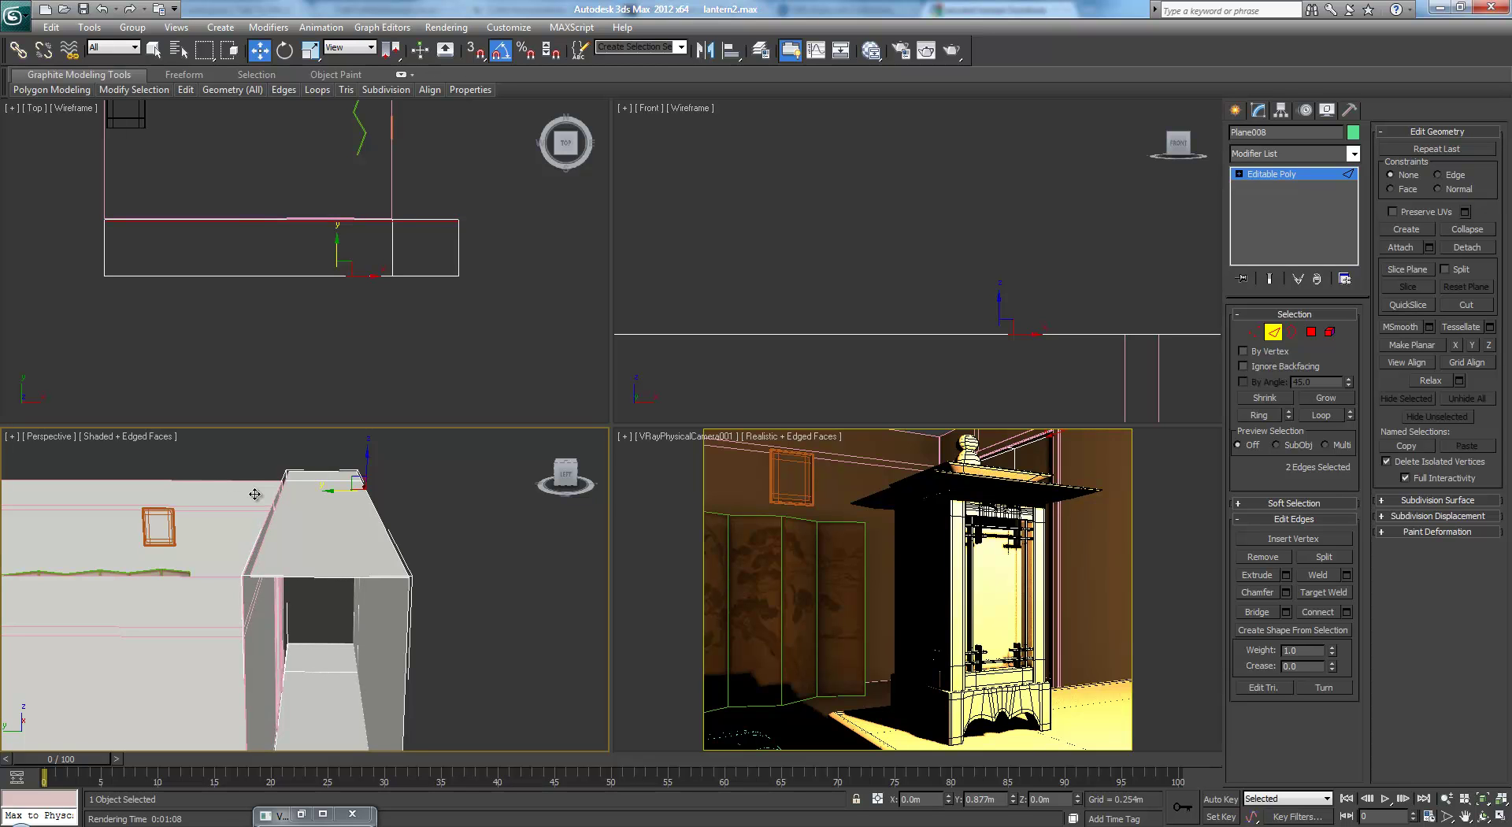
pyautogui.moveTo(396, 536); pyautogui.dragTo(533, 529, button='middle')
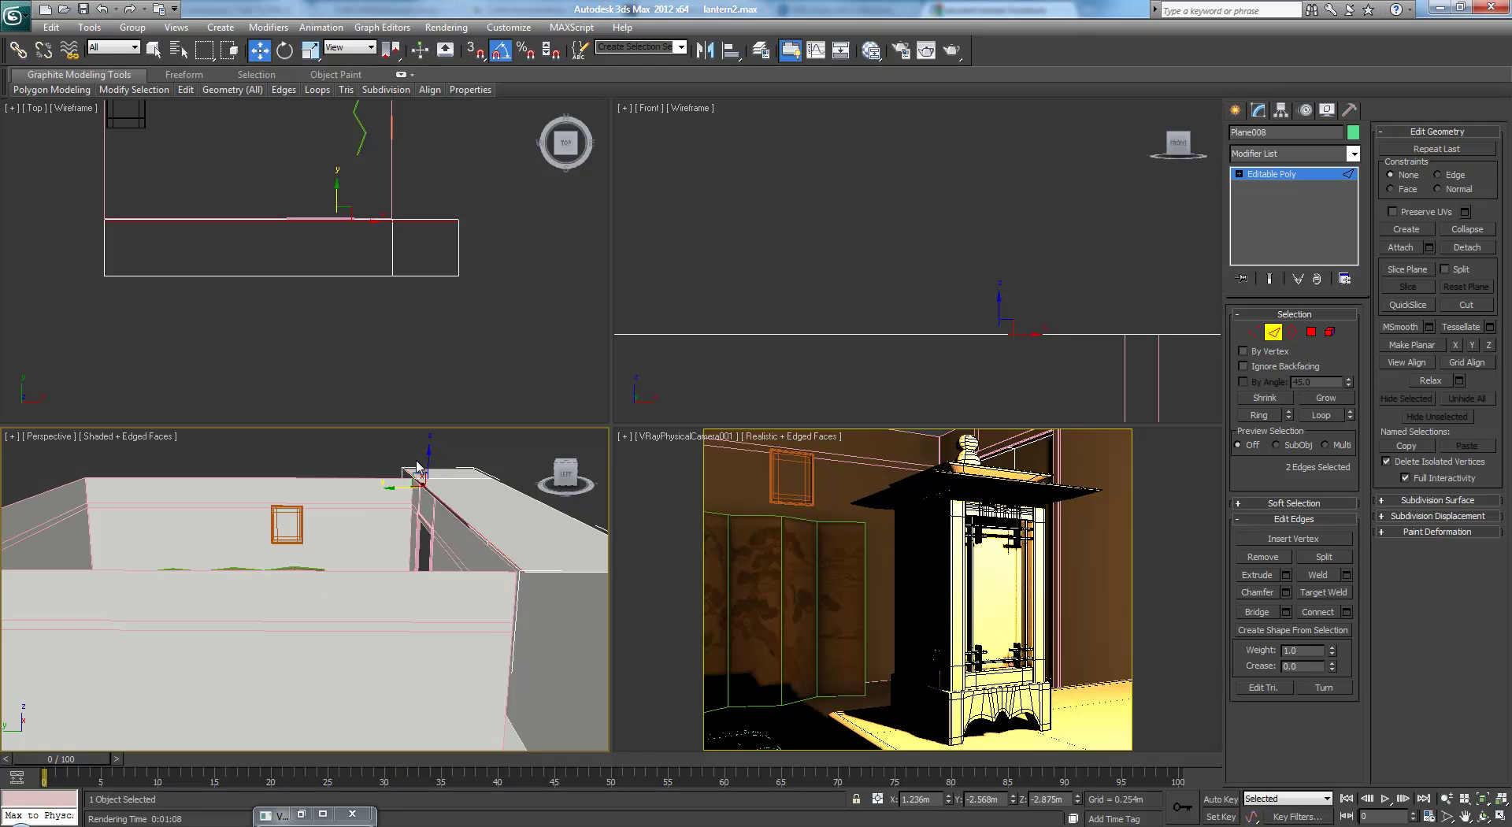
pyautogui.click(372, 445)
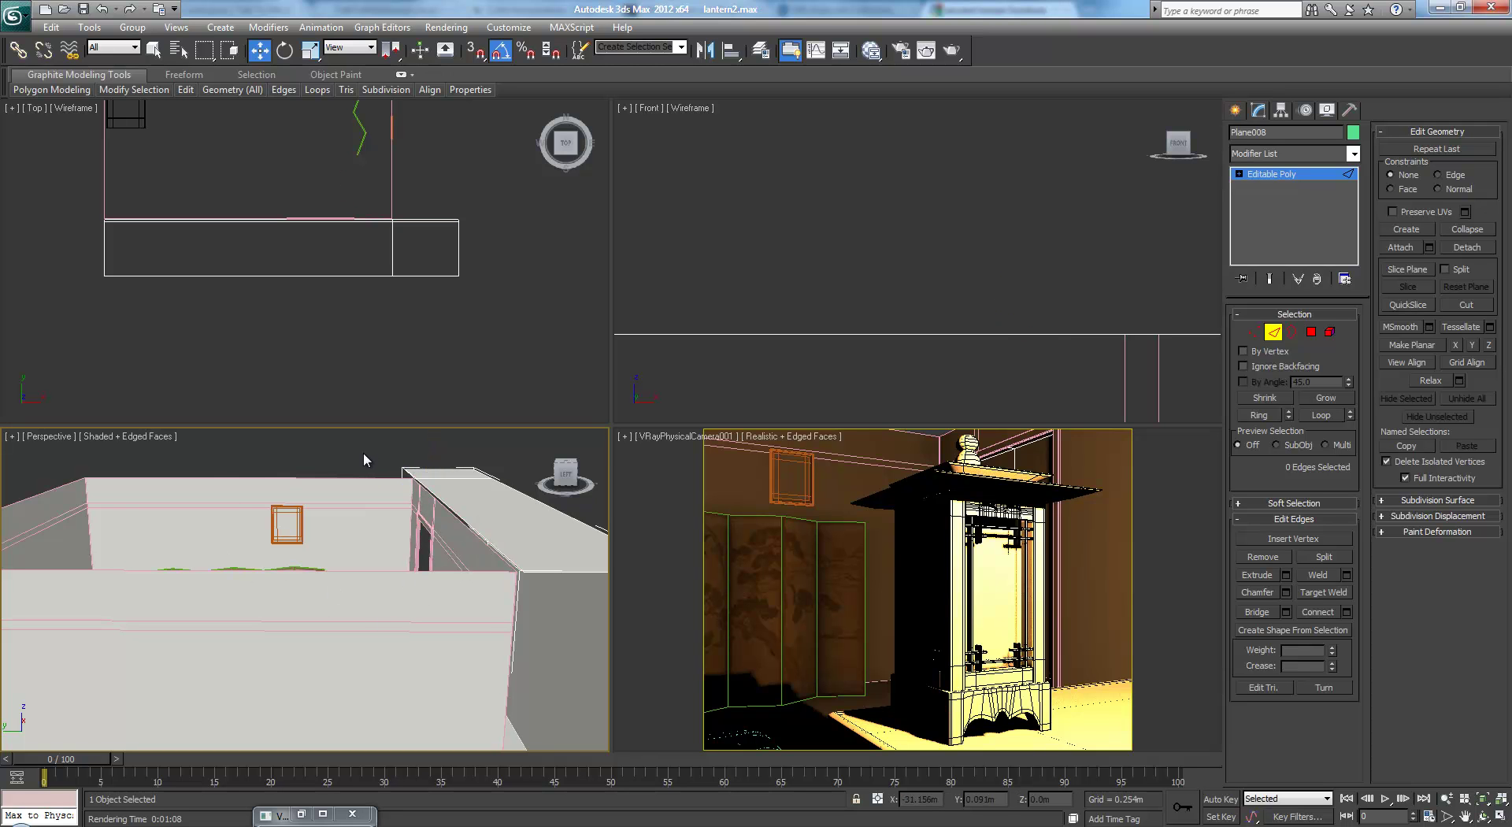
pyautogui.keyDown('alt'); pyautogui.moveTo(364, 459); pyautogui.dragTo(348, 496, button='middle'); pyautogui.keyUp('alt')
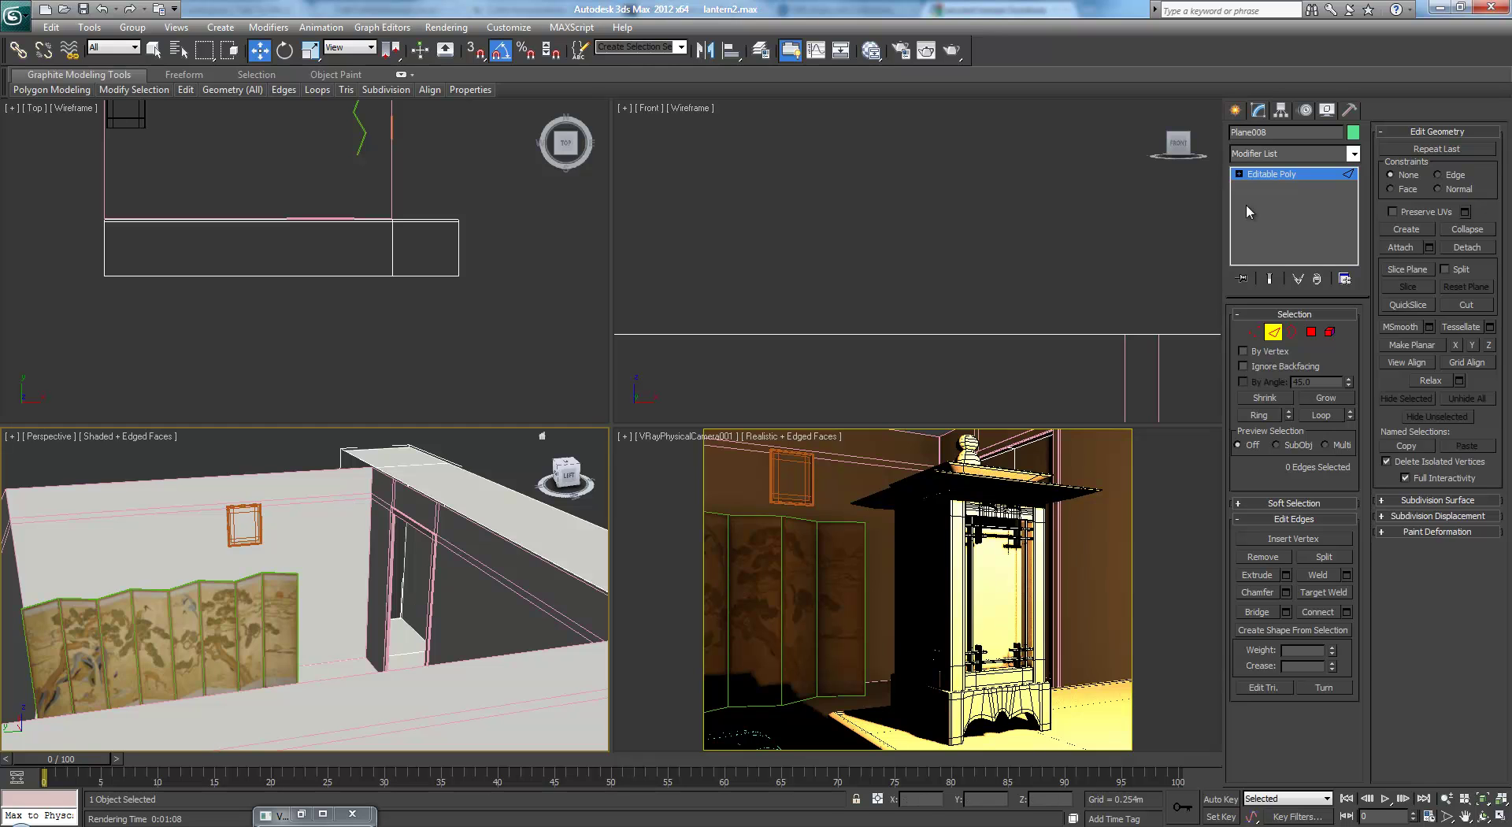
# Select the open border along the top of the room walls and cap it to close the room with a ceiling
pyautogui.click(1327, 184)
pyautogui.click(304, 496)
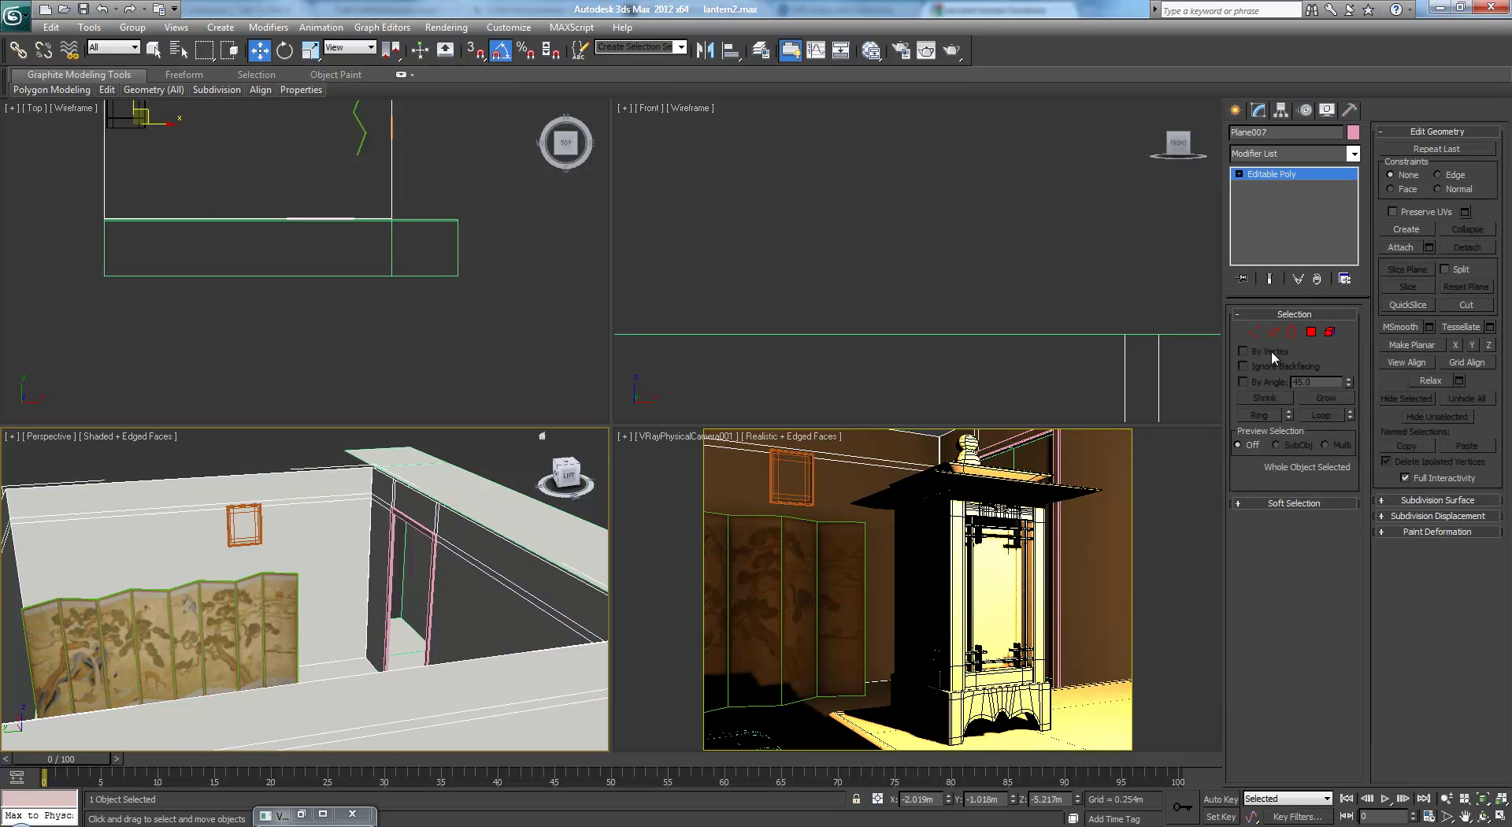
pyautogui.click(1292, 332)
pyautogui.click(324, 474)
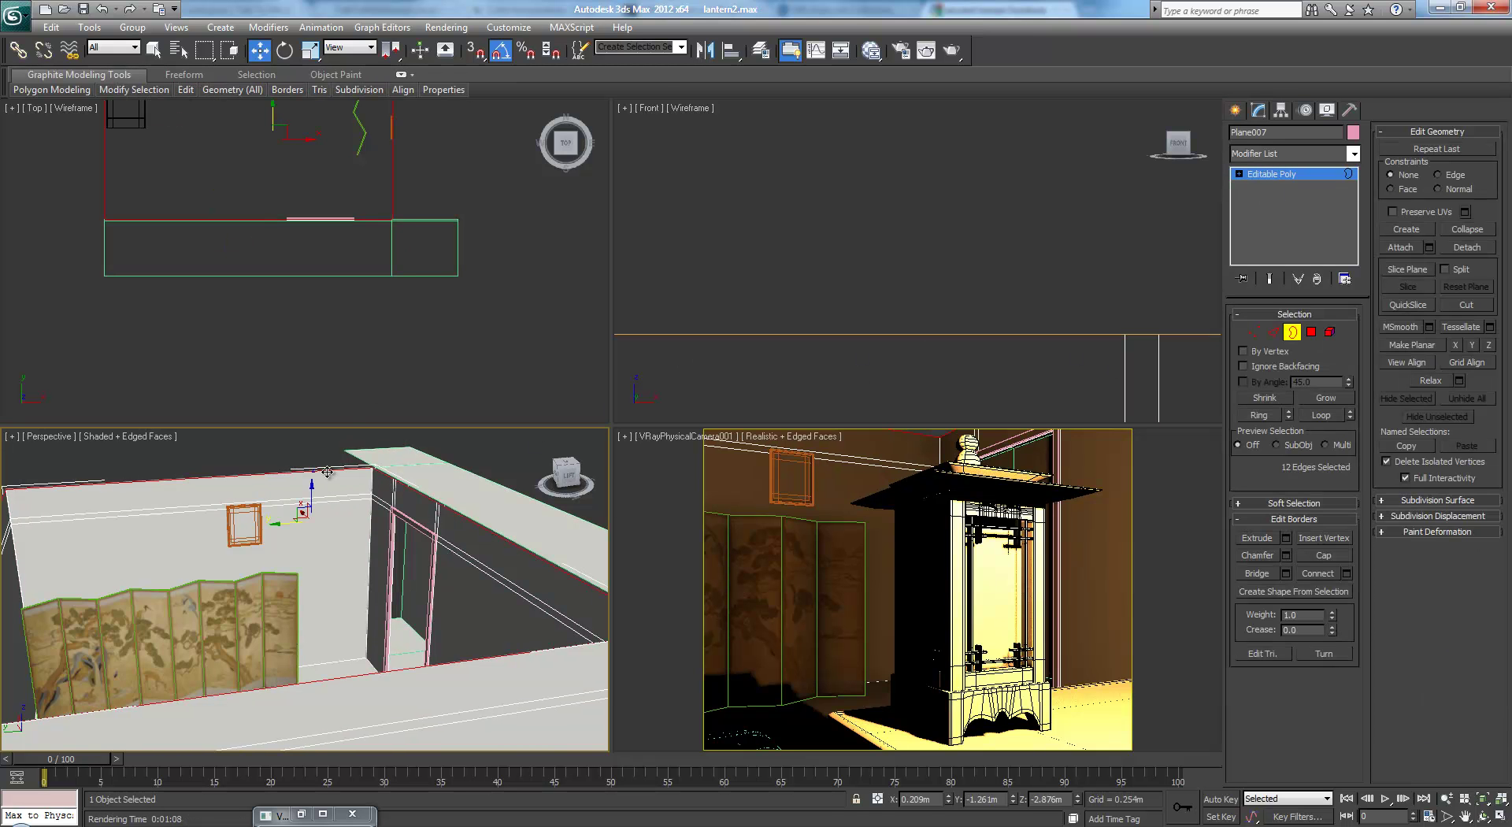
pyautogui.click(1326, 555)
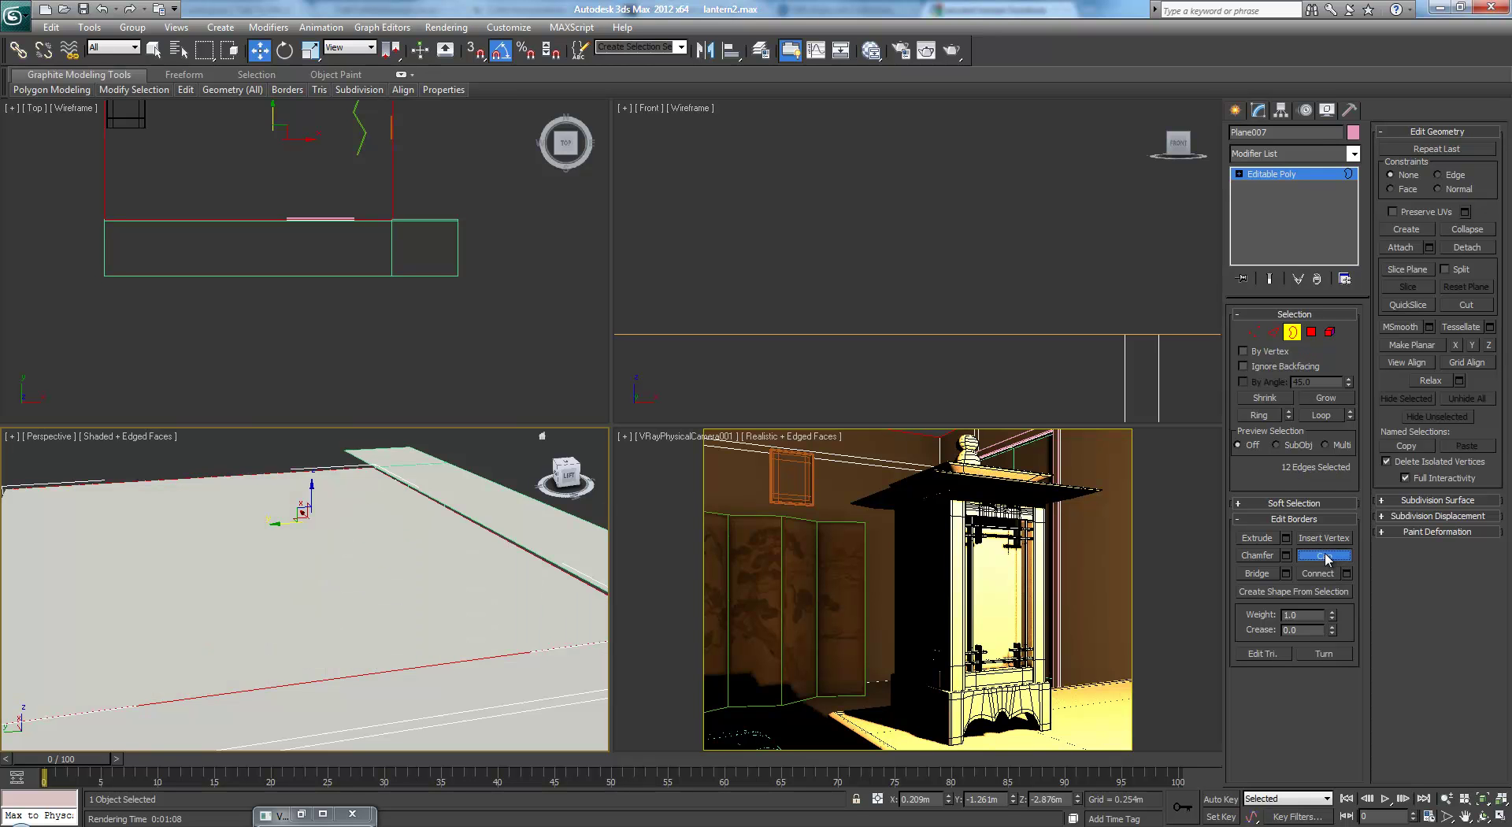
# Render the lantern camera view to check the lighting in the closed room, and minimize the rendered frame
pyautogui.rightClick(636, 498)
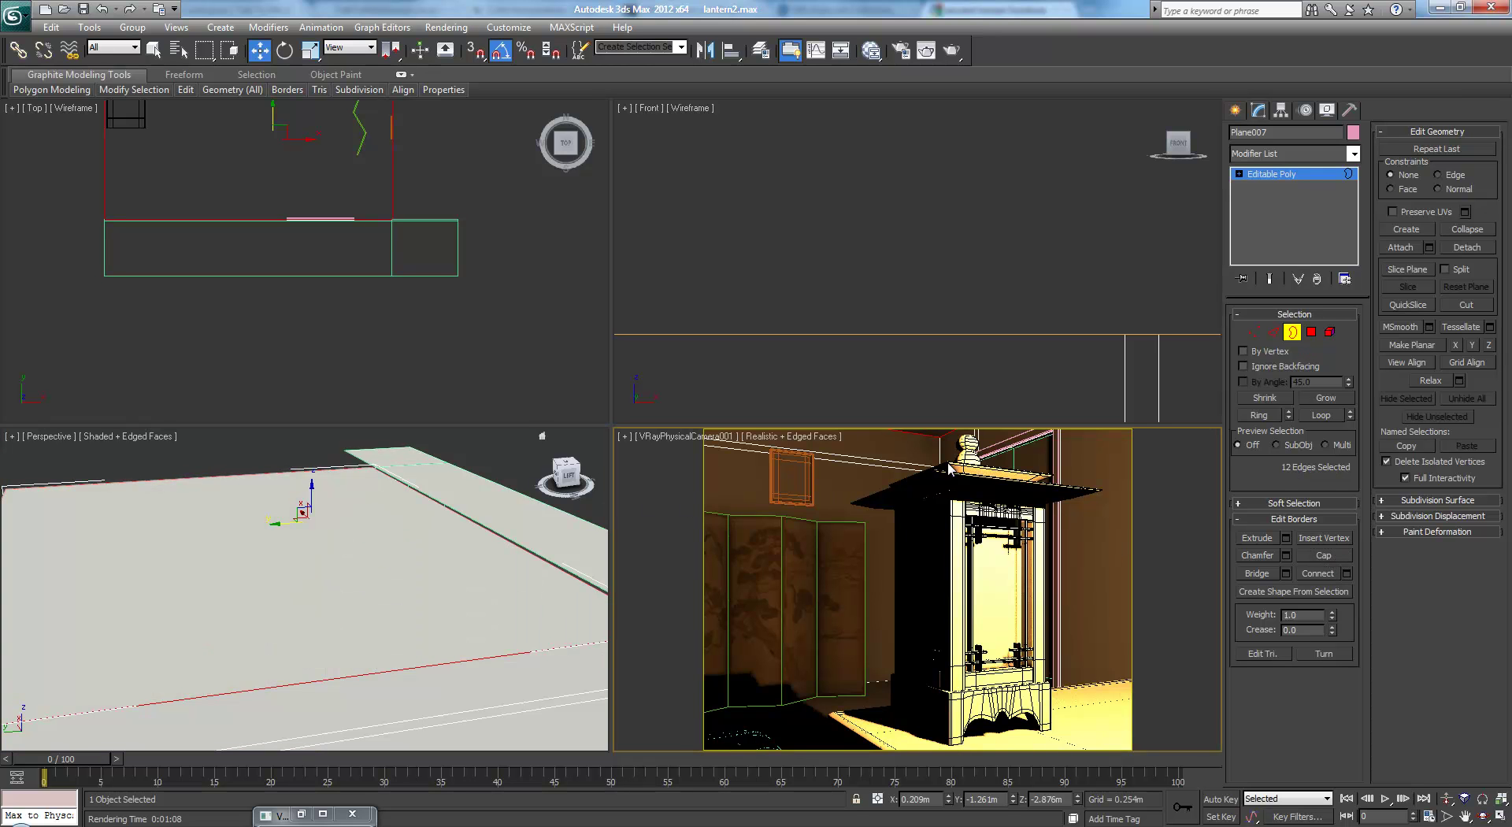
pyautogui.click(926, 49)
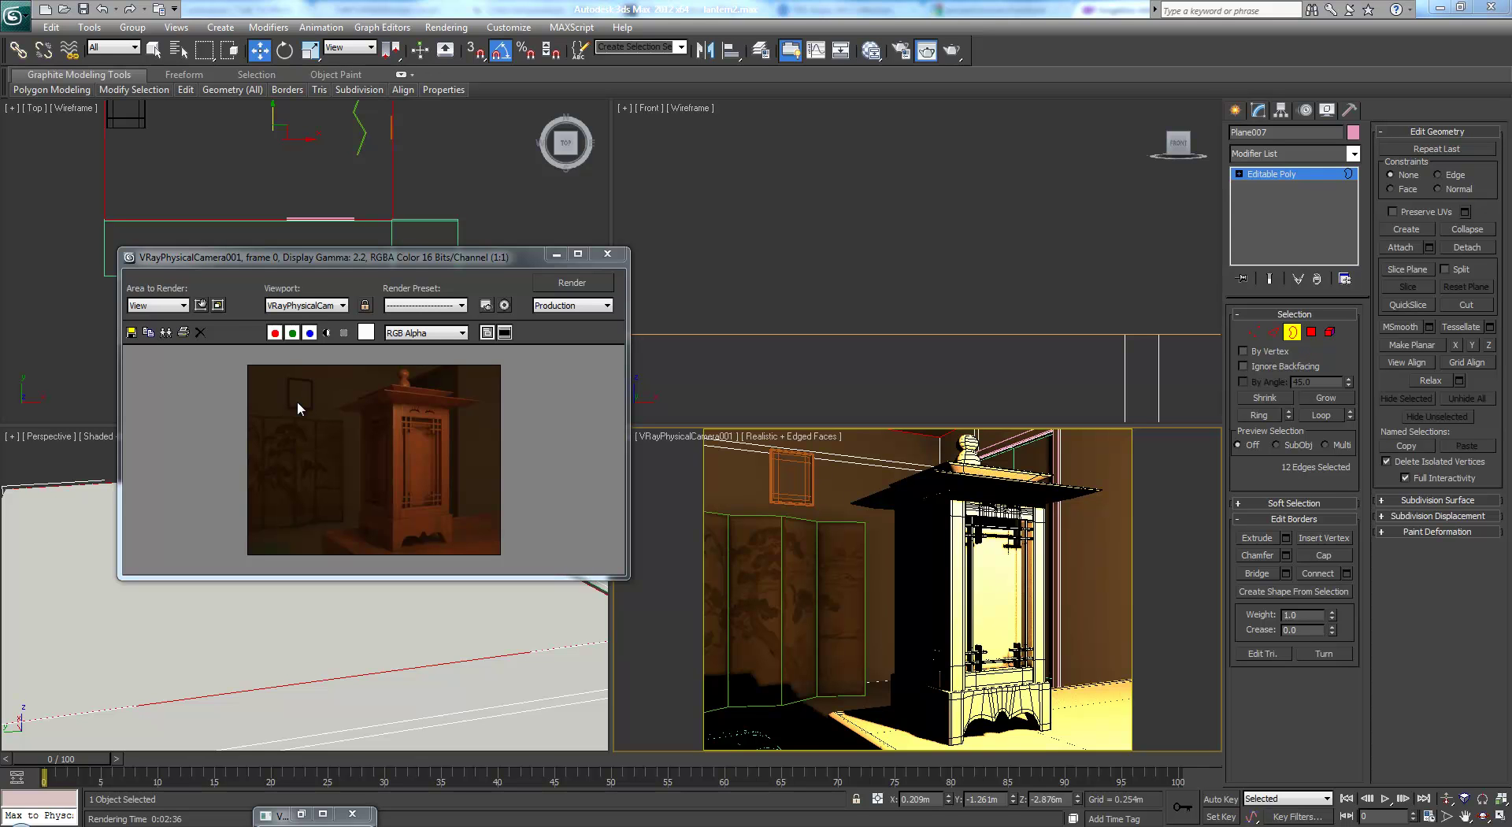
pyautogui.click(556, 253)
# Select the room's ceiling polygon and hide it to open up the interior from above
pyautogui.rightClick(390, 500)
pyautogui.scroll(-6, 385, 500)
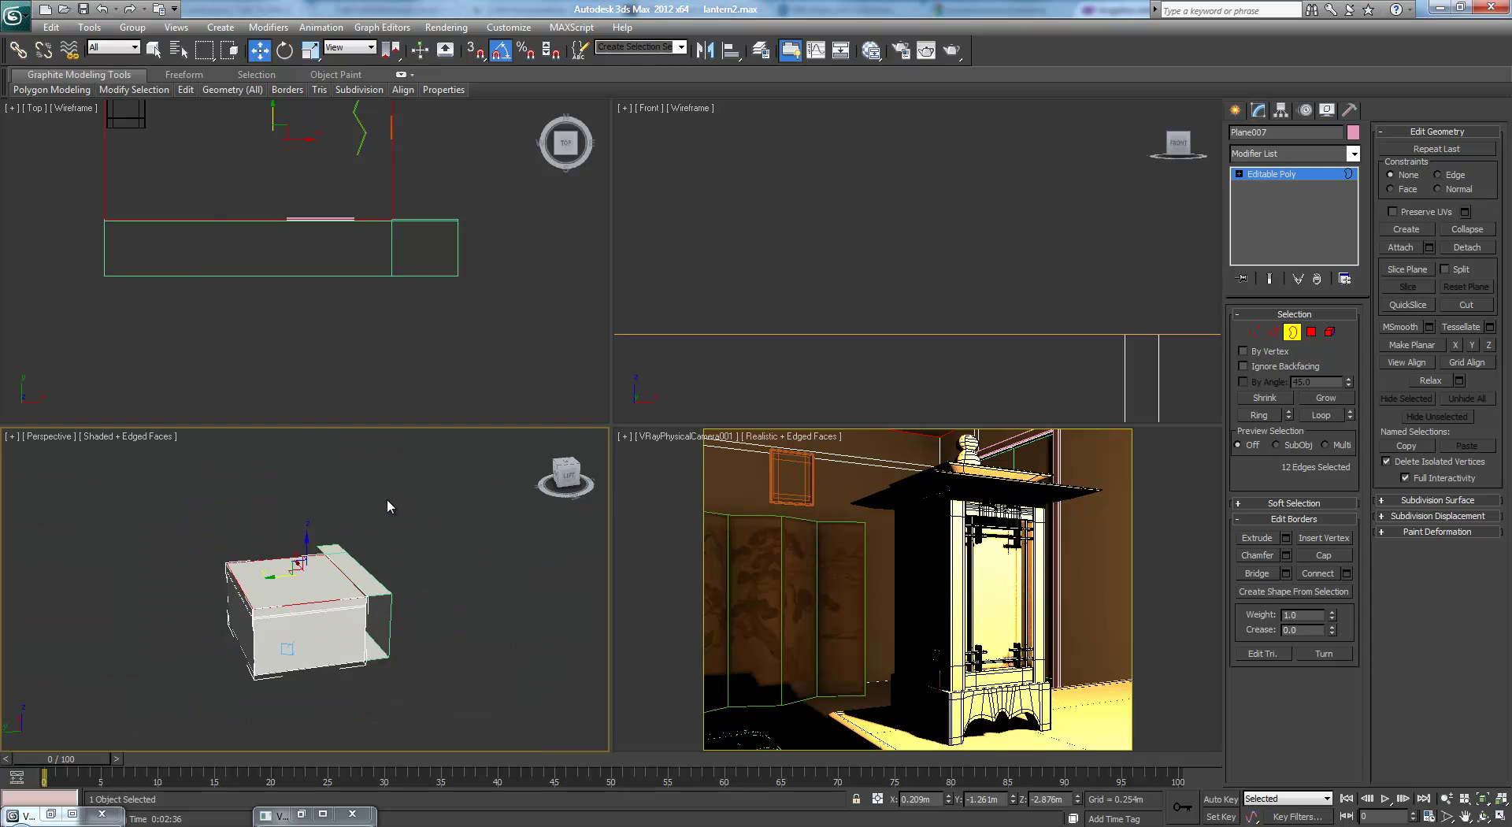
pyautogui.scroll(3, 385, 500)
pyautogui.keyDown('alt'); pyautogui.moveTo(394, 493); pyautogui.dragTo(438, 494, button='middle'); pyautogui.keyUp('alt')
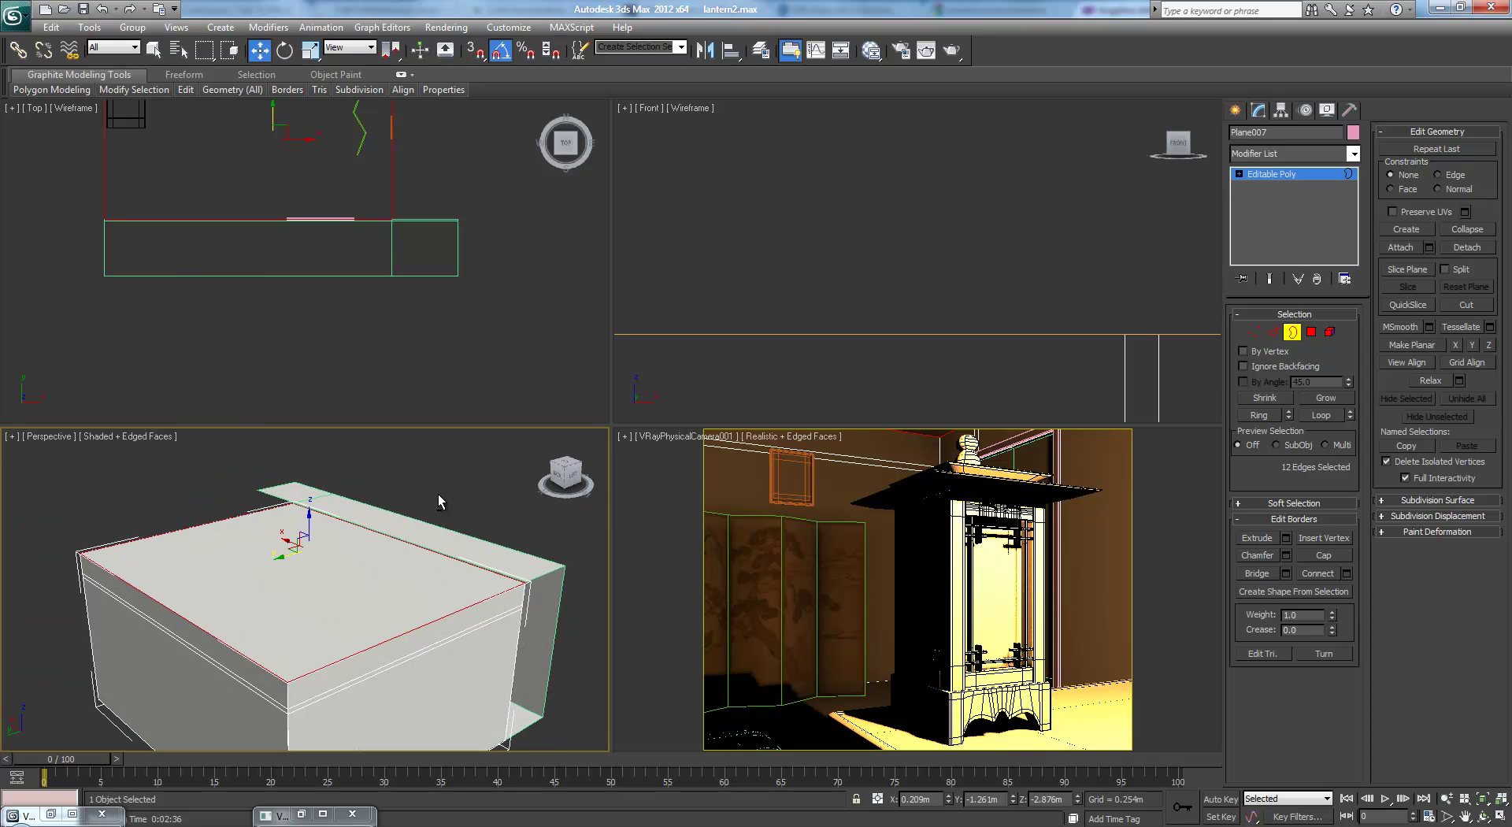
pyautogui.click(1311, 332)
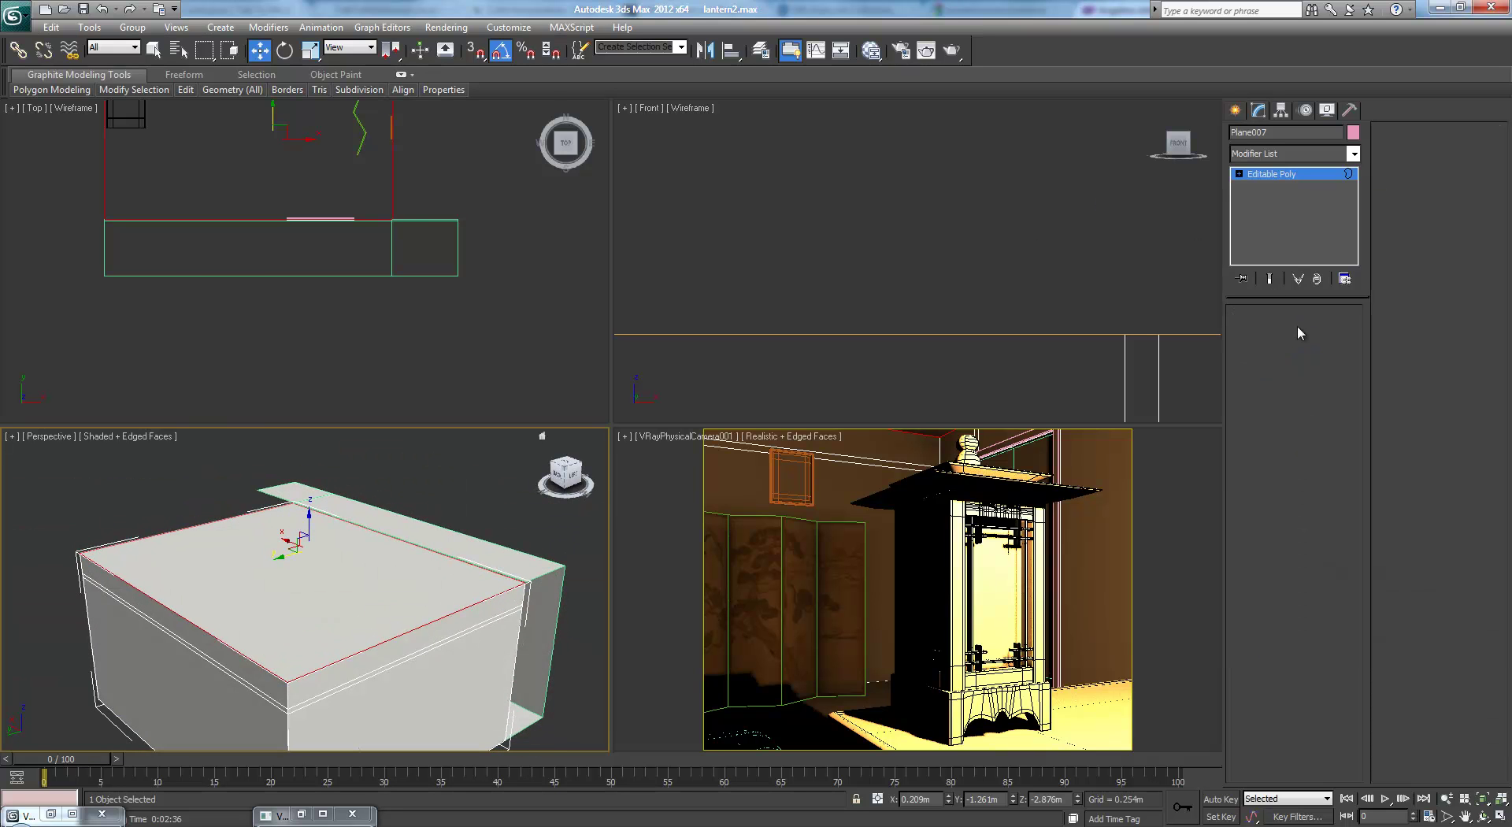
pyautogui.click(327, 567)
pyautogui.rightClick(325, 564)
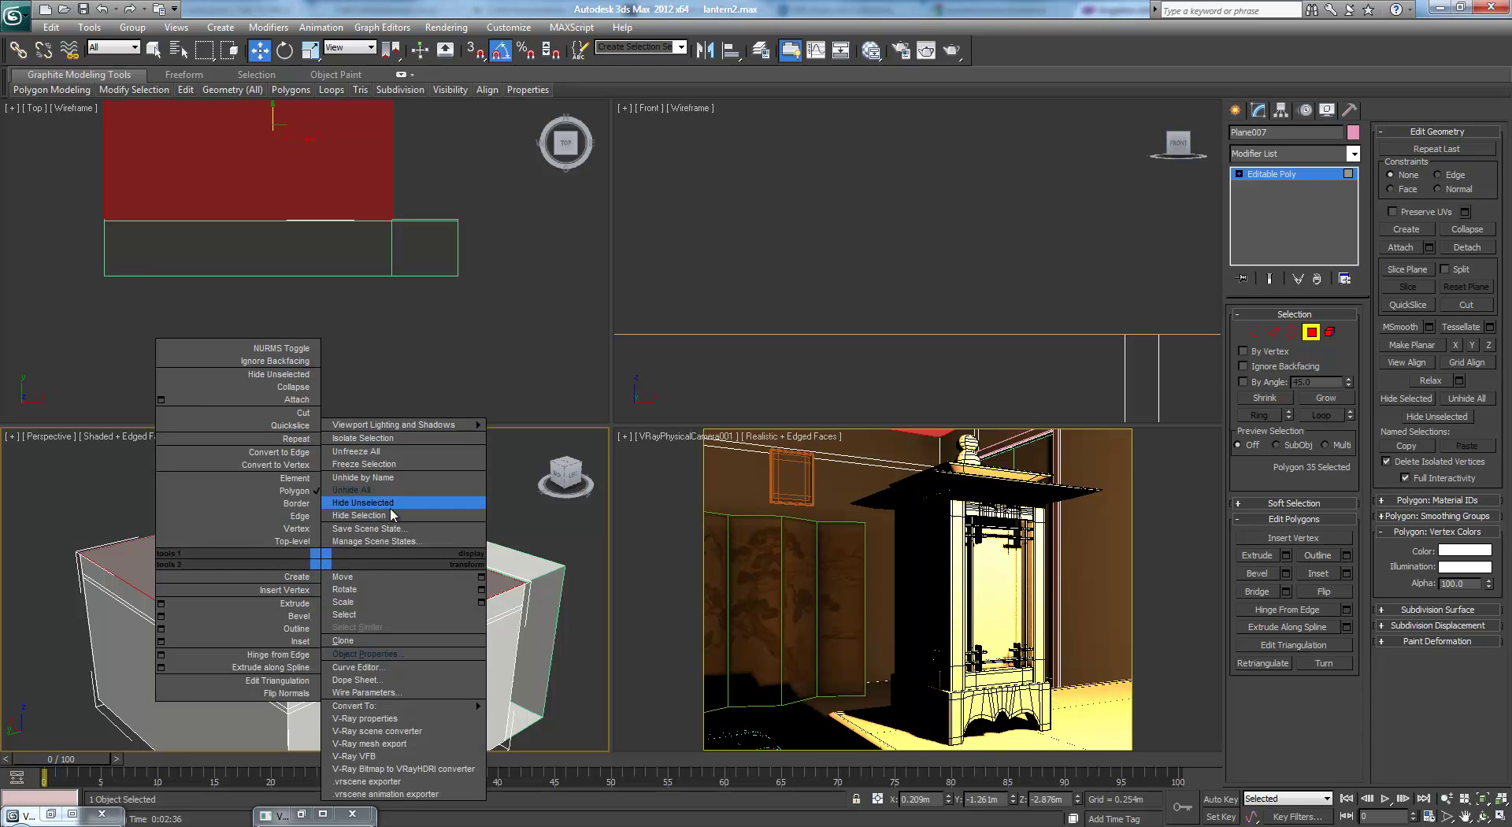
pyautogui.click(391, 508)
pyautogui.rightClick(328, 564)
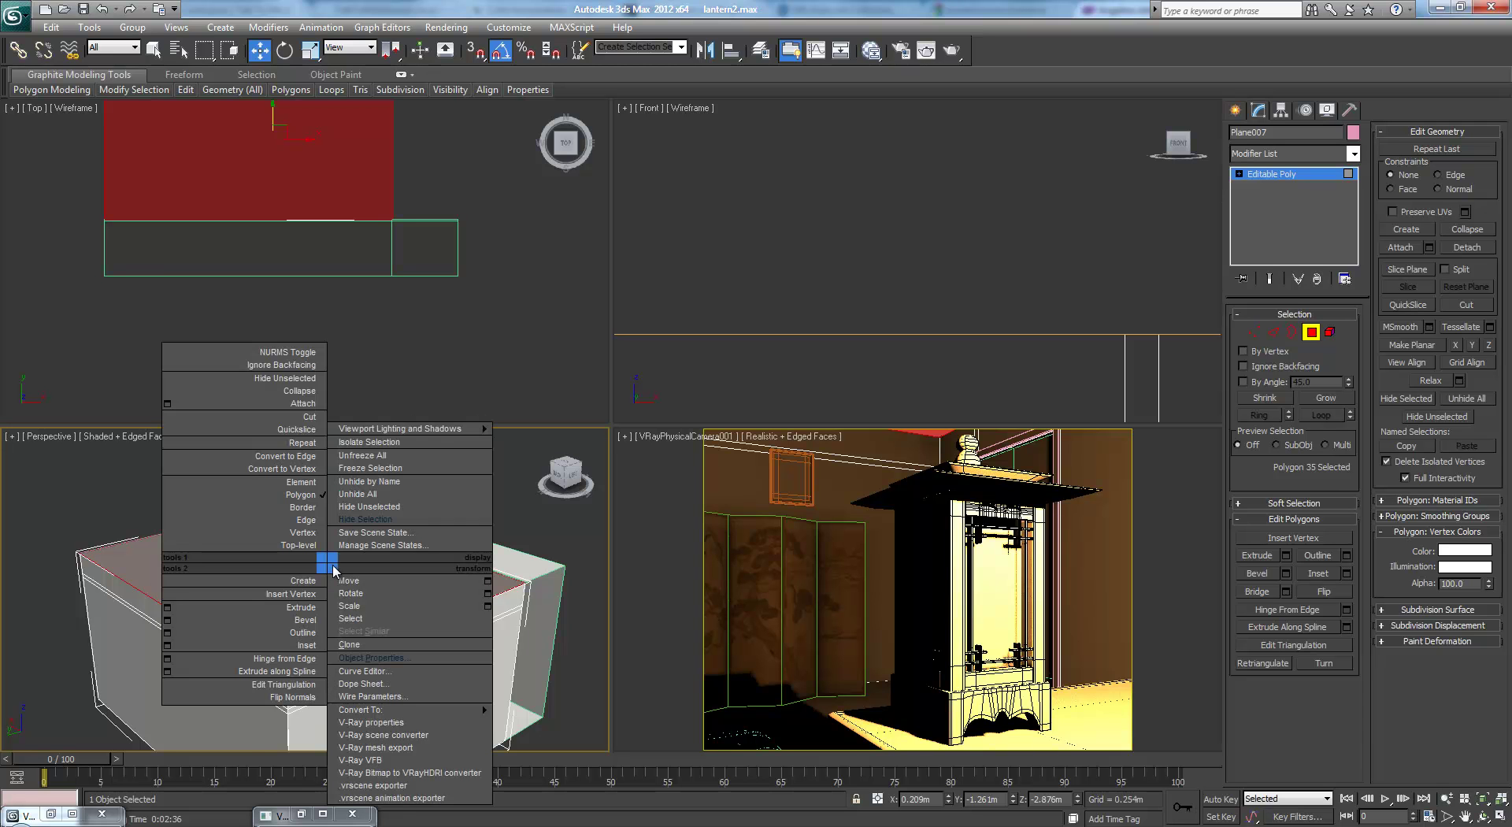
pyautogui.click(481, 508)
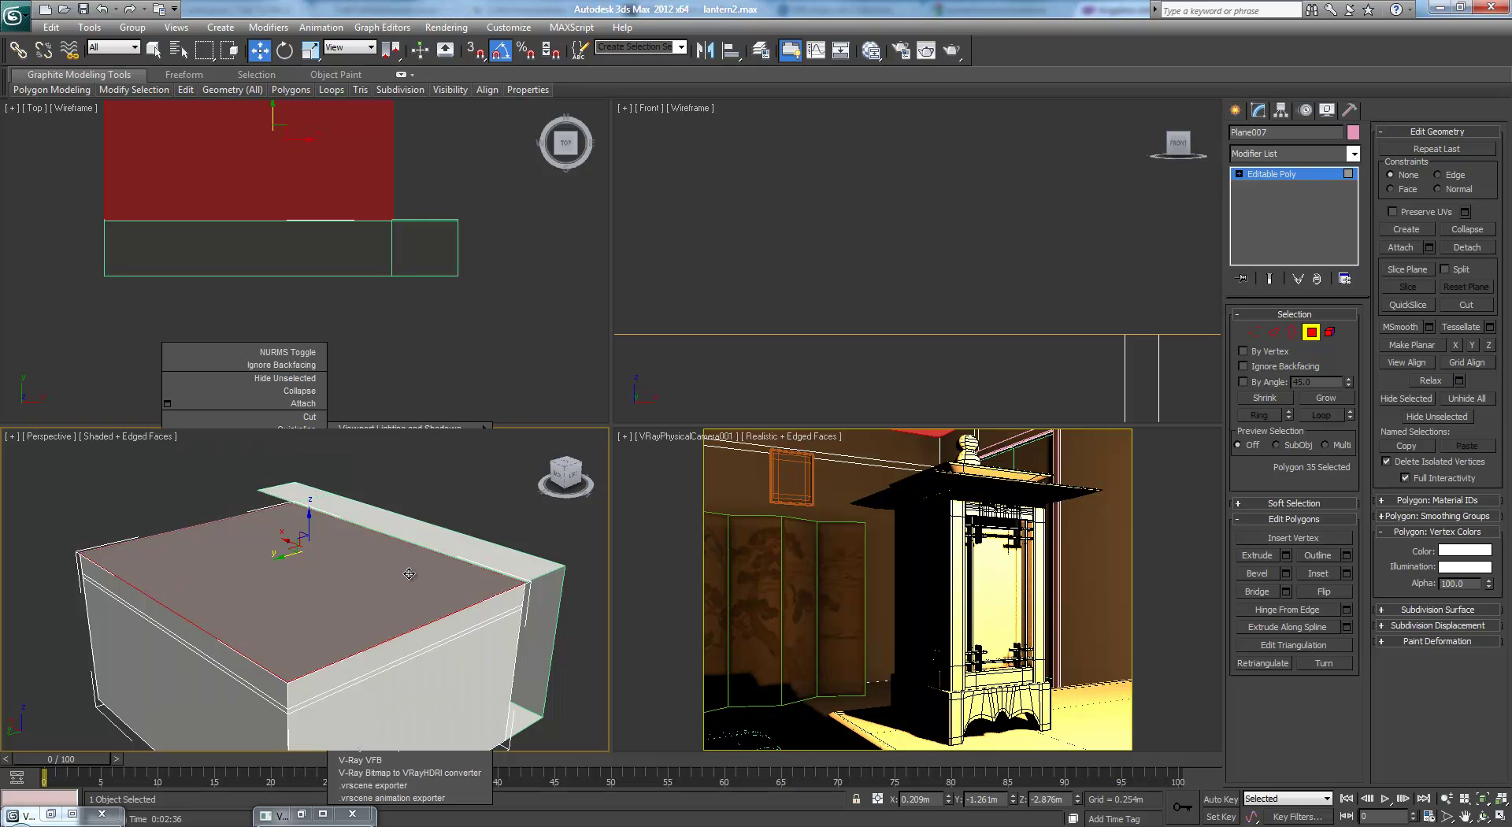
# Examine the room interior in an enlarged perspective view, checking the doorway, folding screen, picture and cushion
pyautogui.scroll(8, 344, 583)
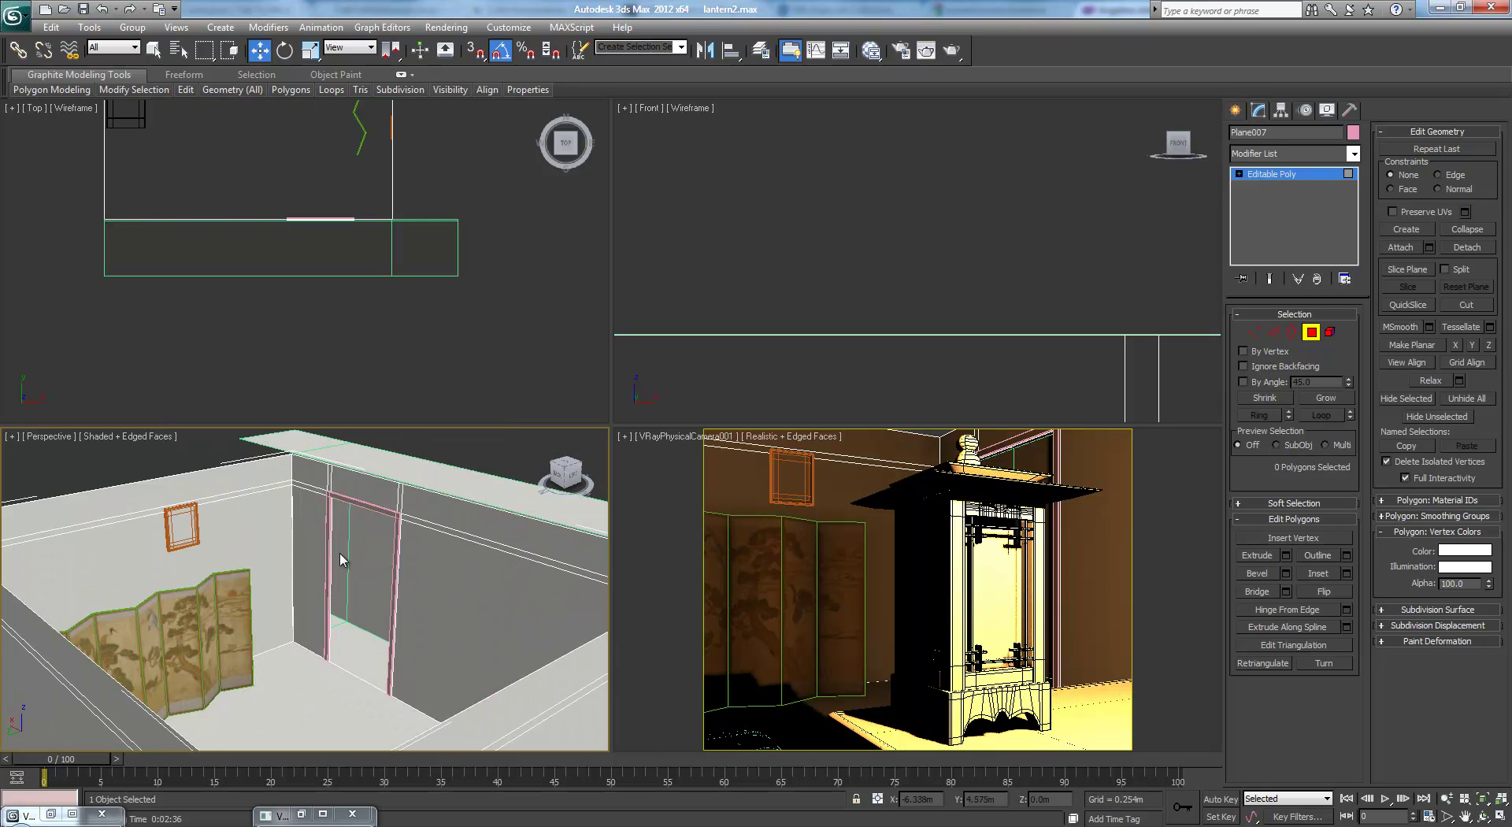
pyautogui.keyDown('alt'); pyautogui.moveTo(227, 602); pyautogui.dragTo(319, 571, button='middle'); pyautogui.keyUp('alt')
pyautogui.scroll(-6, 227, 468)
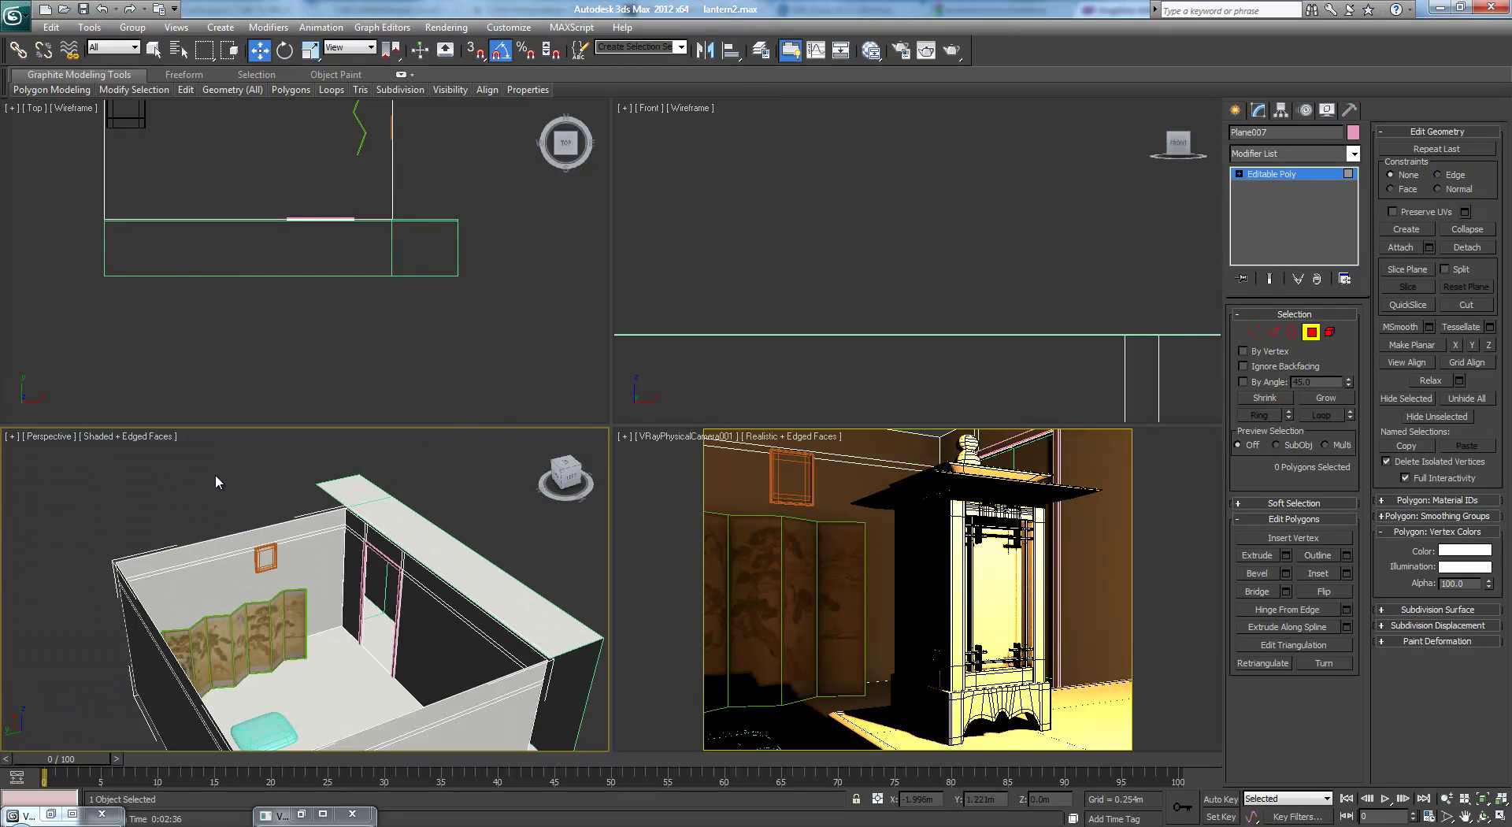
pyautogui.scroll(6, 285, 495)
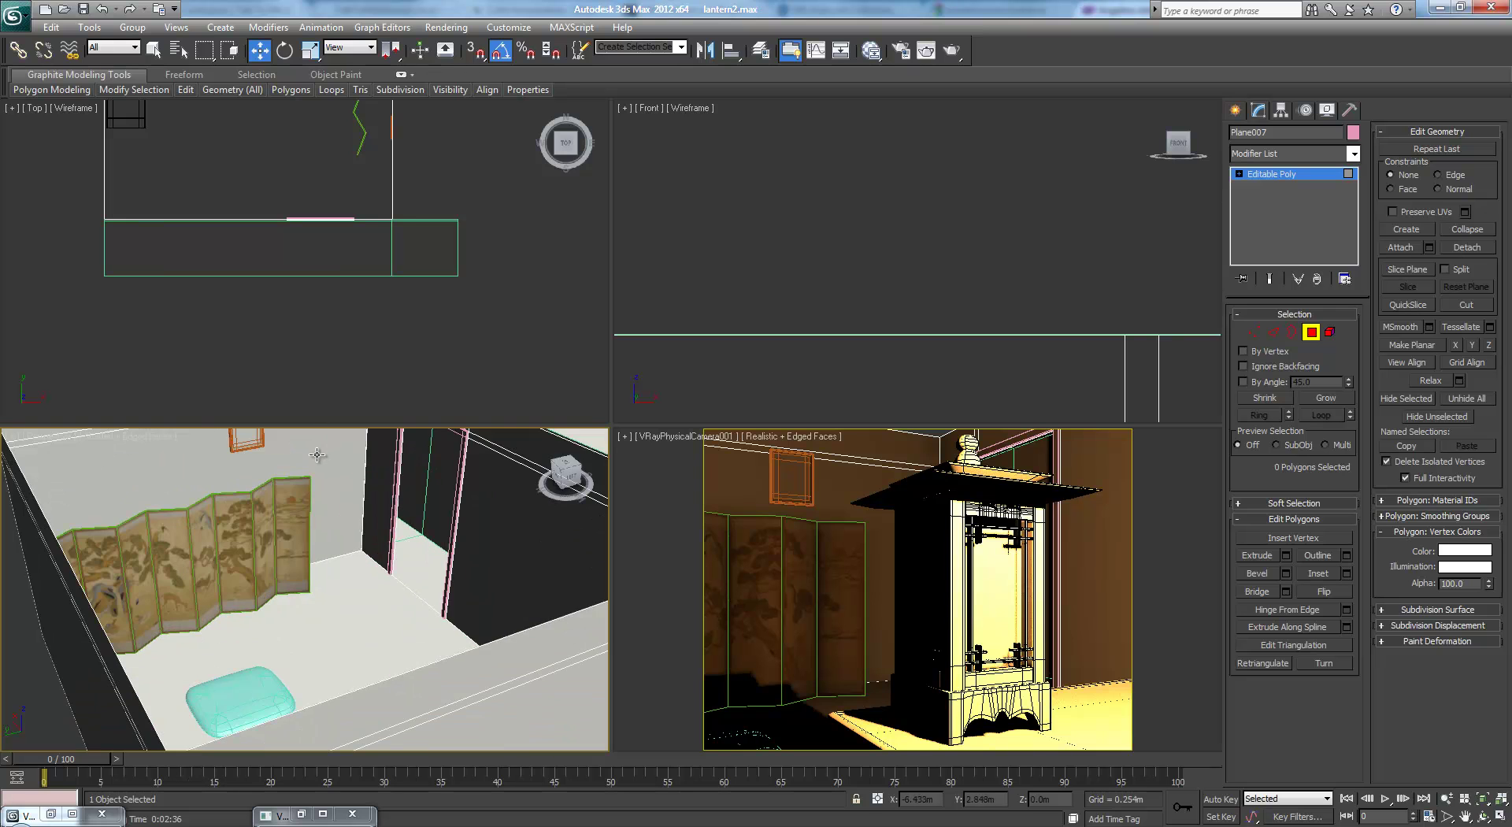
pyautogui.moveTo(323, 488); pyautogui.dragTo(322, 531, button='middle')
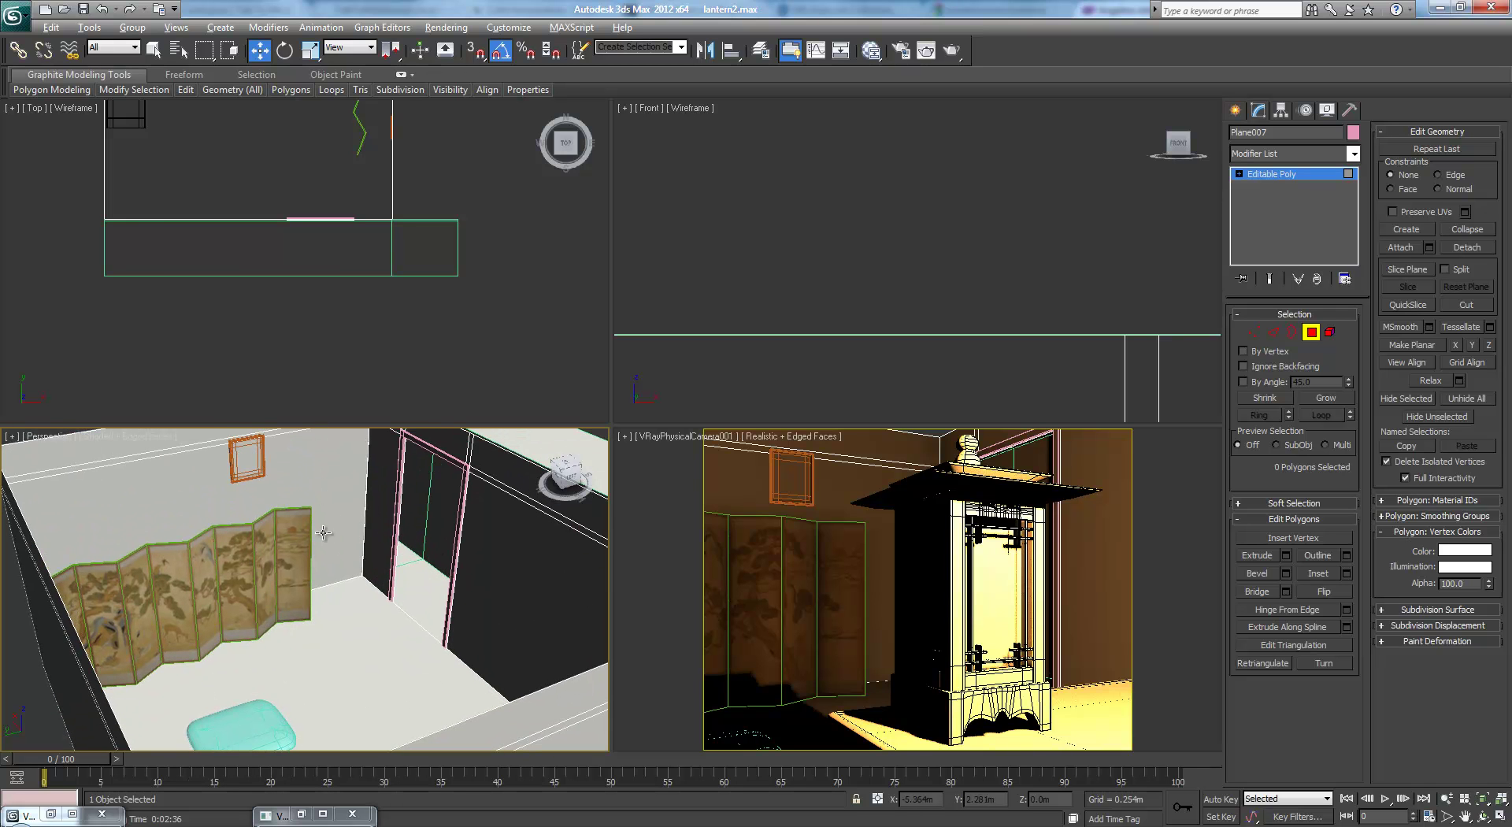
pyautogui.hotkey('alt', 'w')
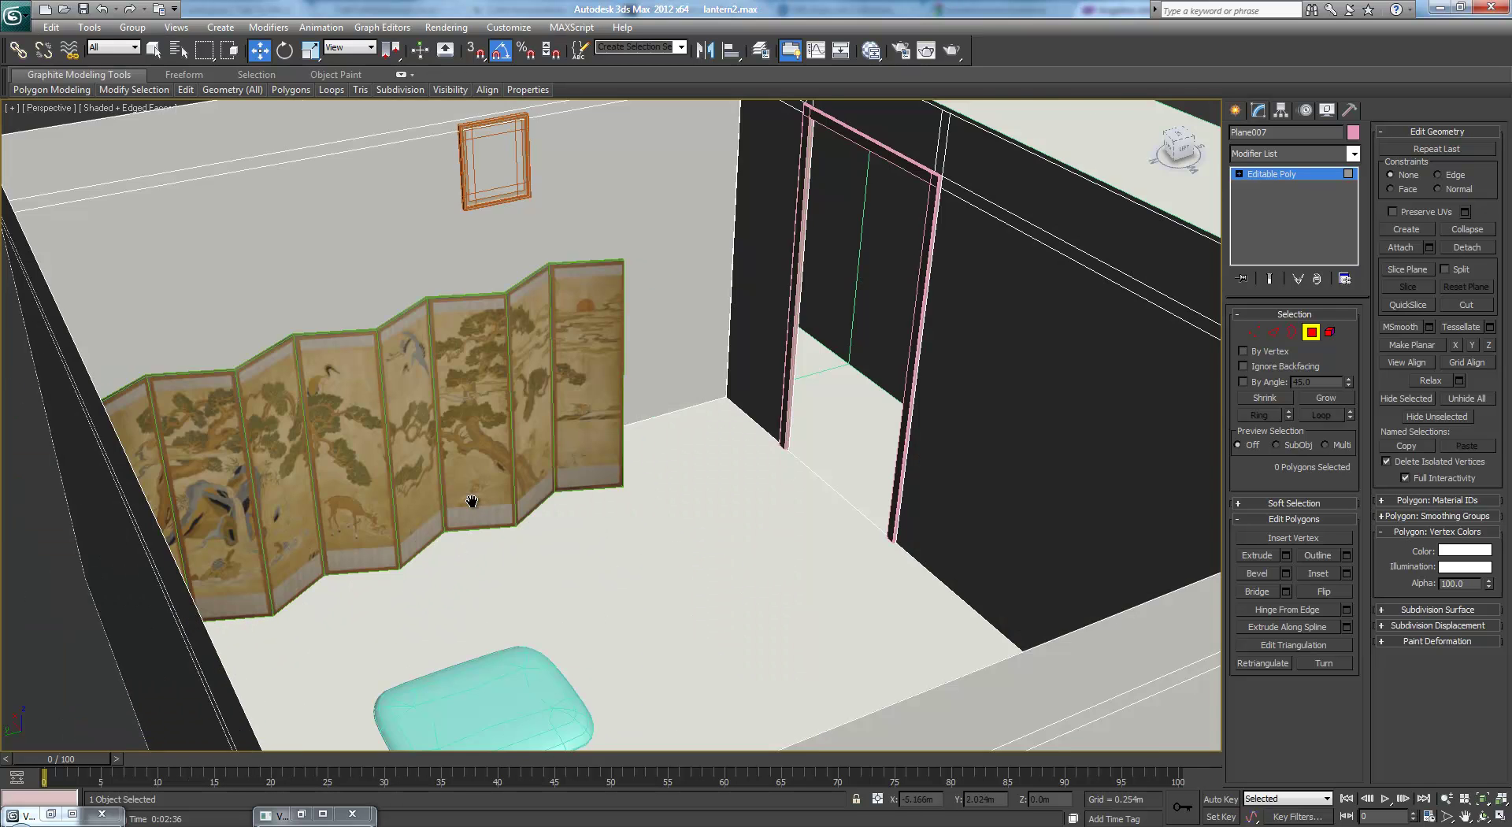
pyautogui.scroll(5, 426, 542)
pyautogui.scroll(1, 426, 543)
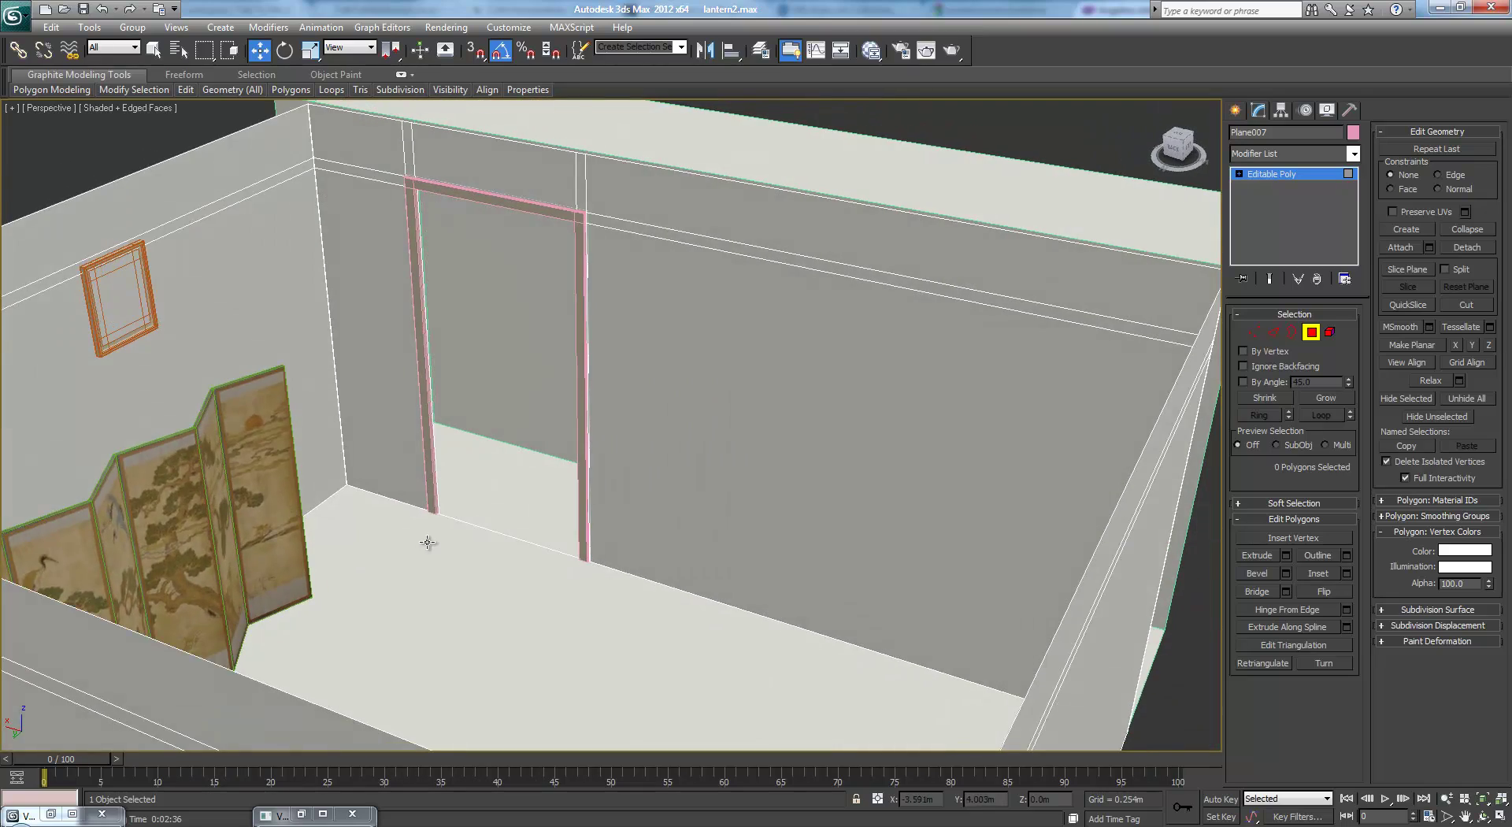
pyautogui.keyDown('alt'); pyautogui.moveTo(428, 542); pyautogui.dragTo(352, 539, button='middle'); pyautogui.keyUp('alt')
pyautogui.scroll(-2, 742, 312)
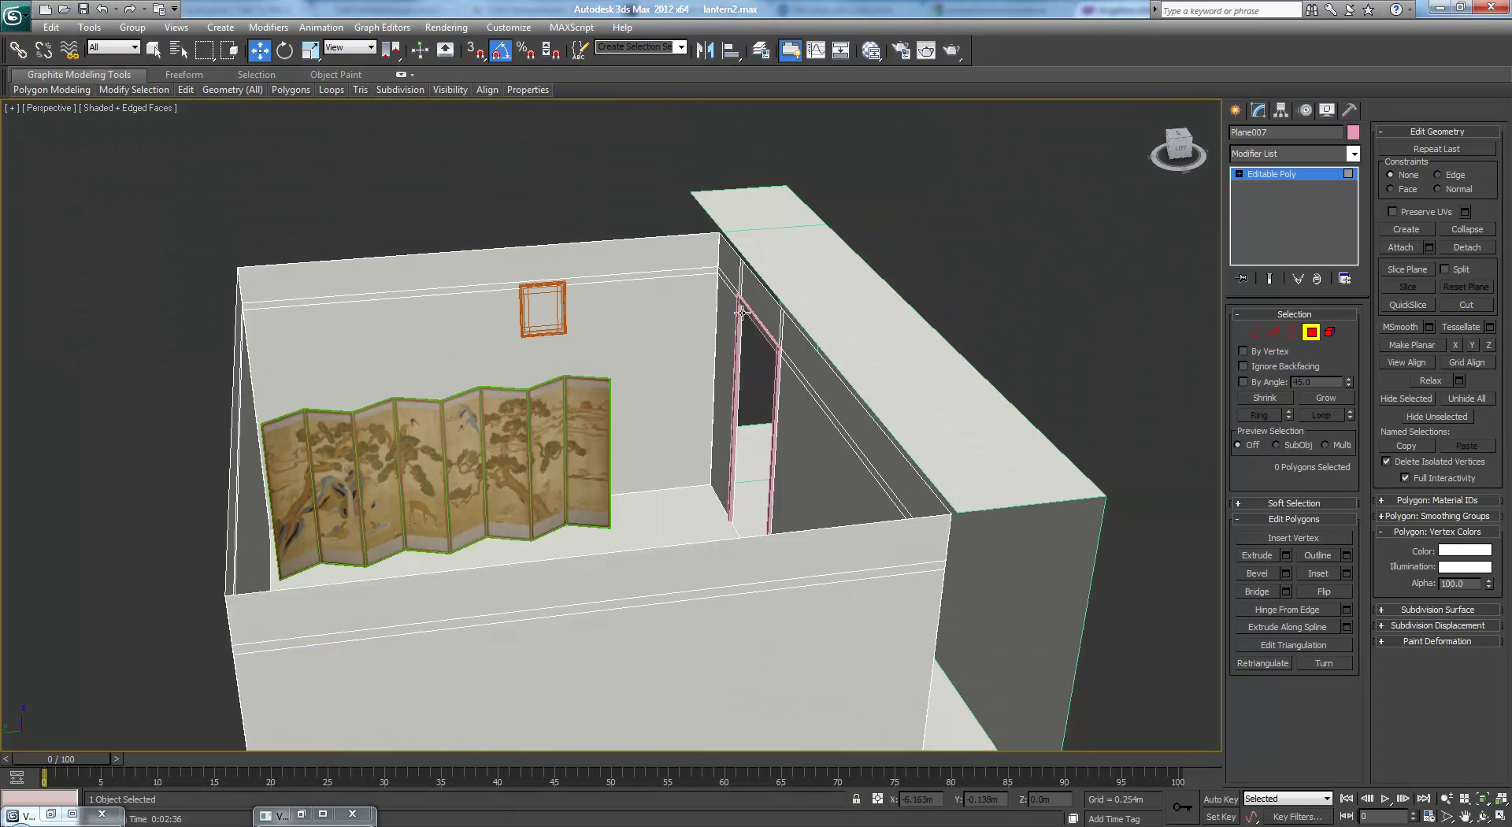
# Leave polygon editing on the room and select the V-Ray physical camera beside the lantern
pyautogui.keyDown('alt'); pyautogui.moveTo(742, 312); pyautogui.dragTo(493, 388, button='middle'); pyautogui.keyUp('alt')
pyautogui.click(285, 399)
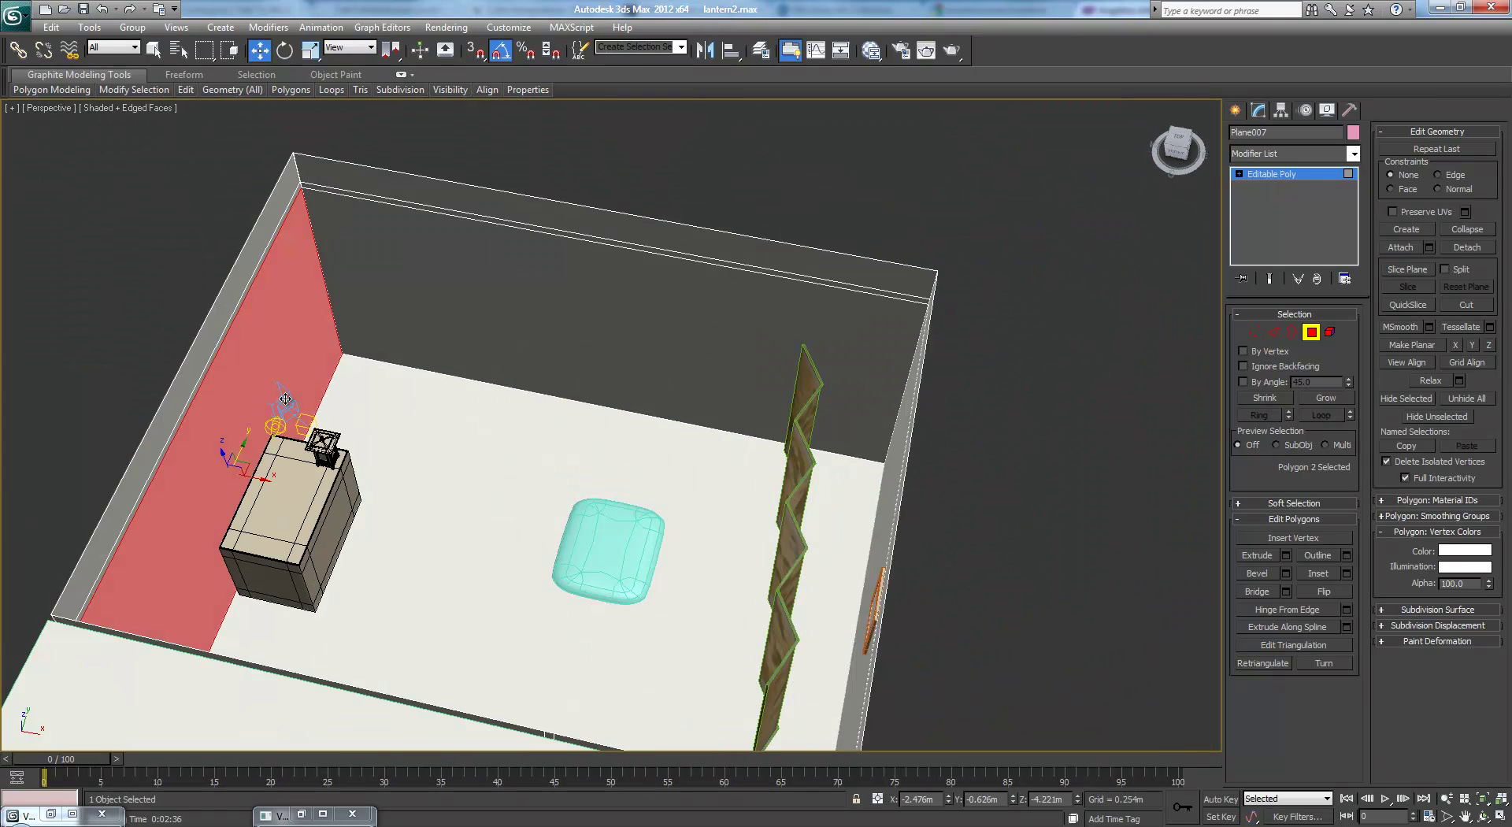
pyautogui.rightClick(164, 282)
pyautogui.click(234, 169)
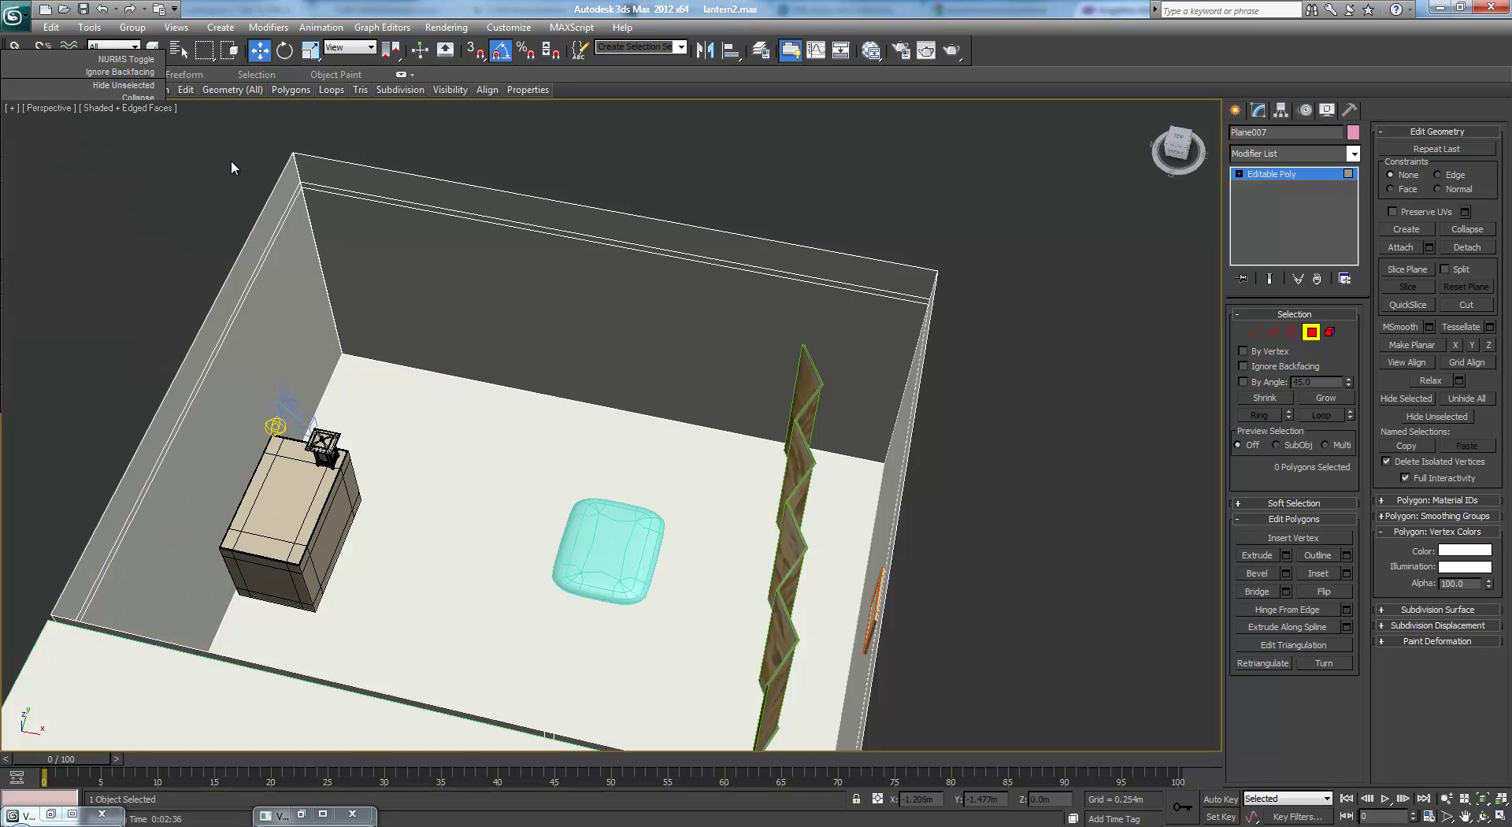
pyautogui.click(285, 390)
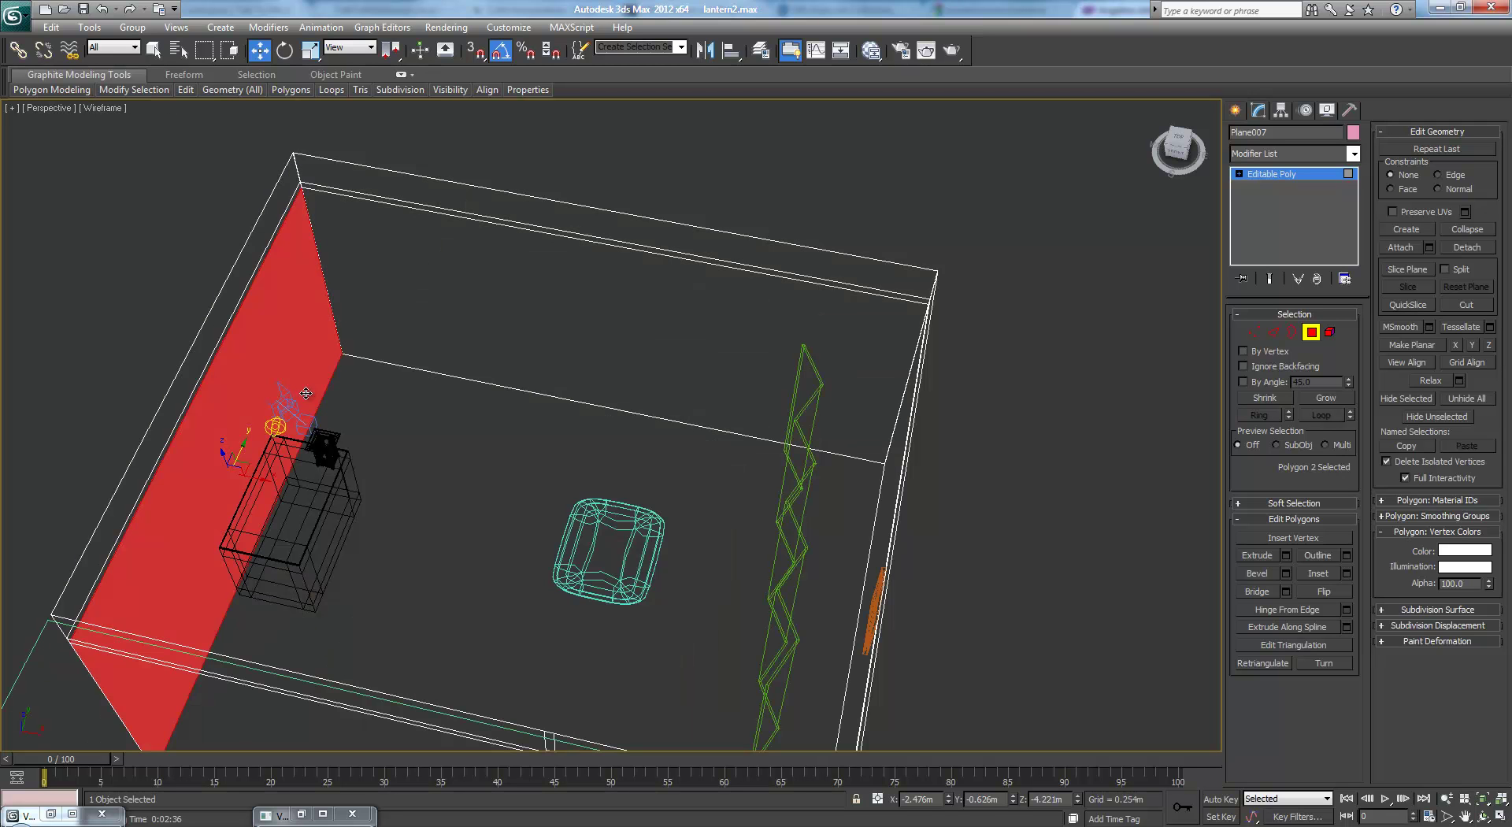
pyautogui.press('F3')
pyautogui.click(123, 347)
pyautogui.click(281, 387)
pyautogui.click(1268, 179)
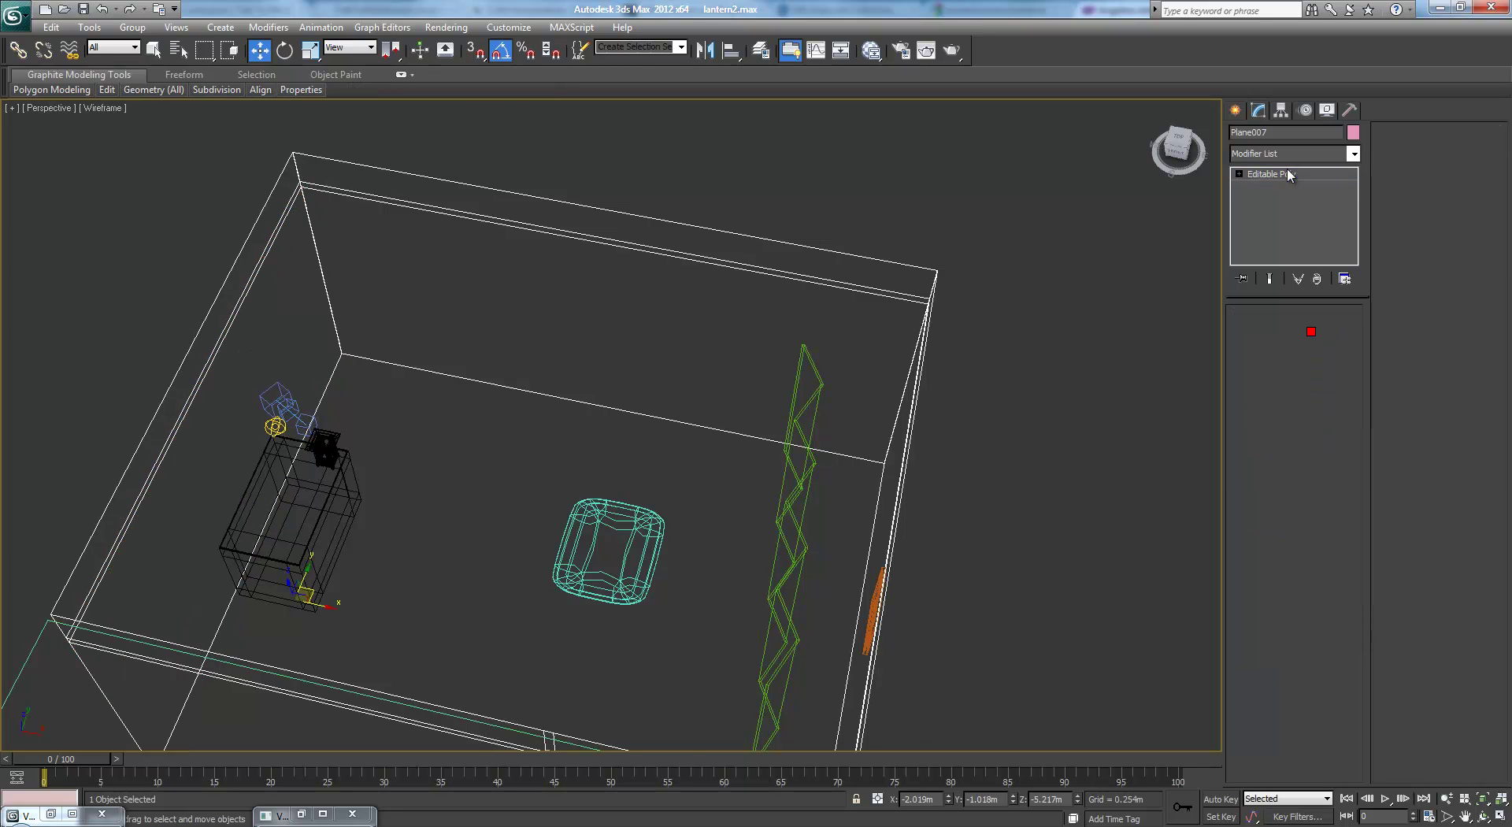
pyautogui.click(276, 402)
pyautogui.press('F3')
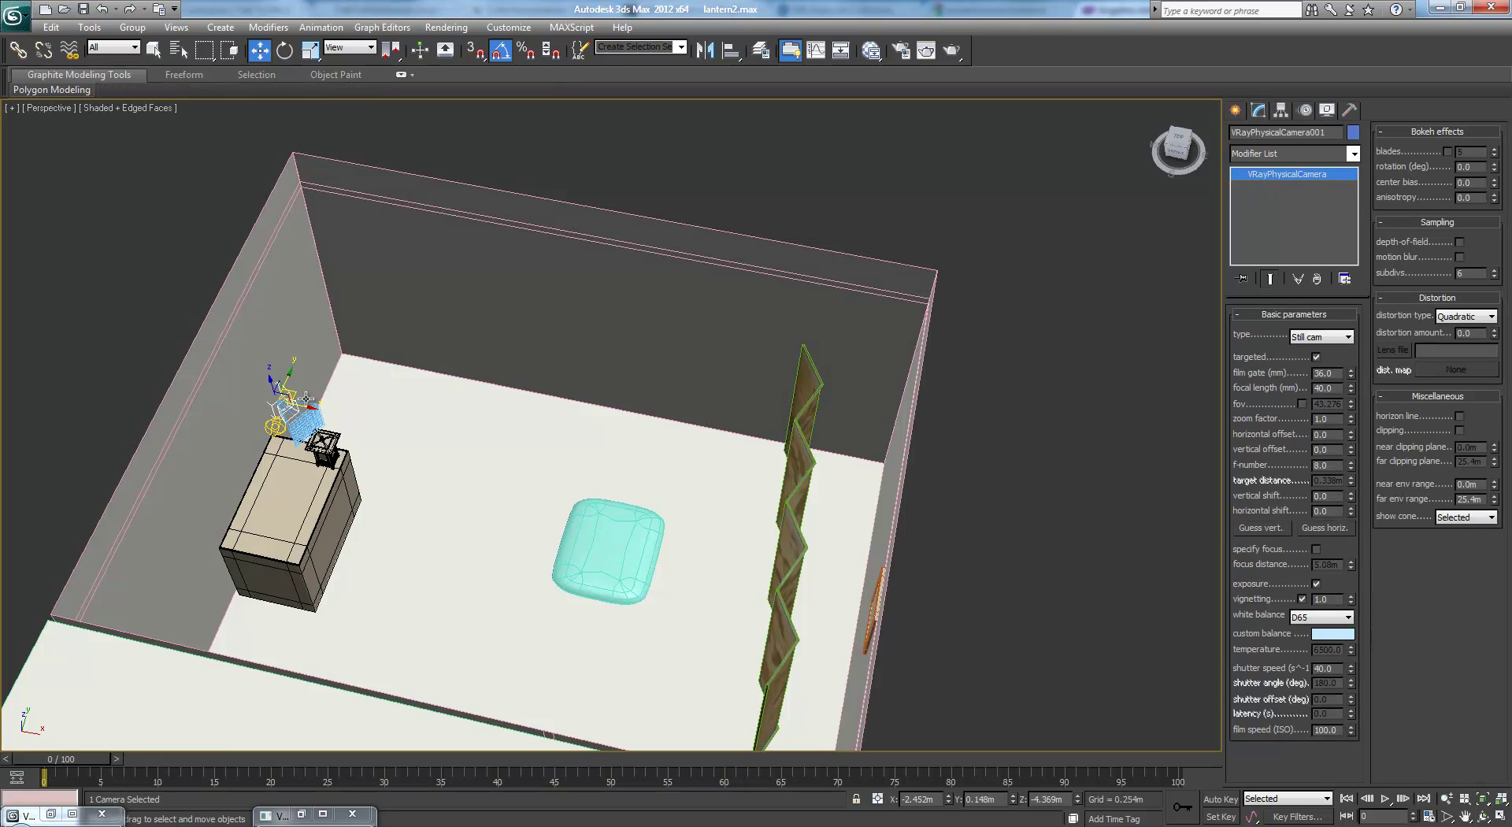
# Turn on depth of field for the selected camera and look through it at the lantern
pyautogui.moveTo(480, 426)
pyautogui.keyDown('alt'); pyautogui.mouseDown(button='middle')
pyautogui.moveTo(553, 412)
pyautogui.moveTo(514, 426)
pyautogui.mouseUp(button='middle'); pyautogui.keyUp('alt')
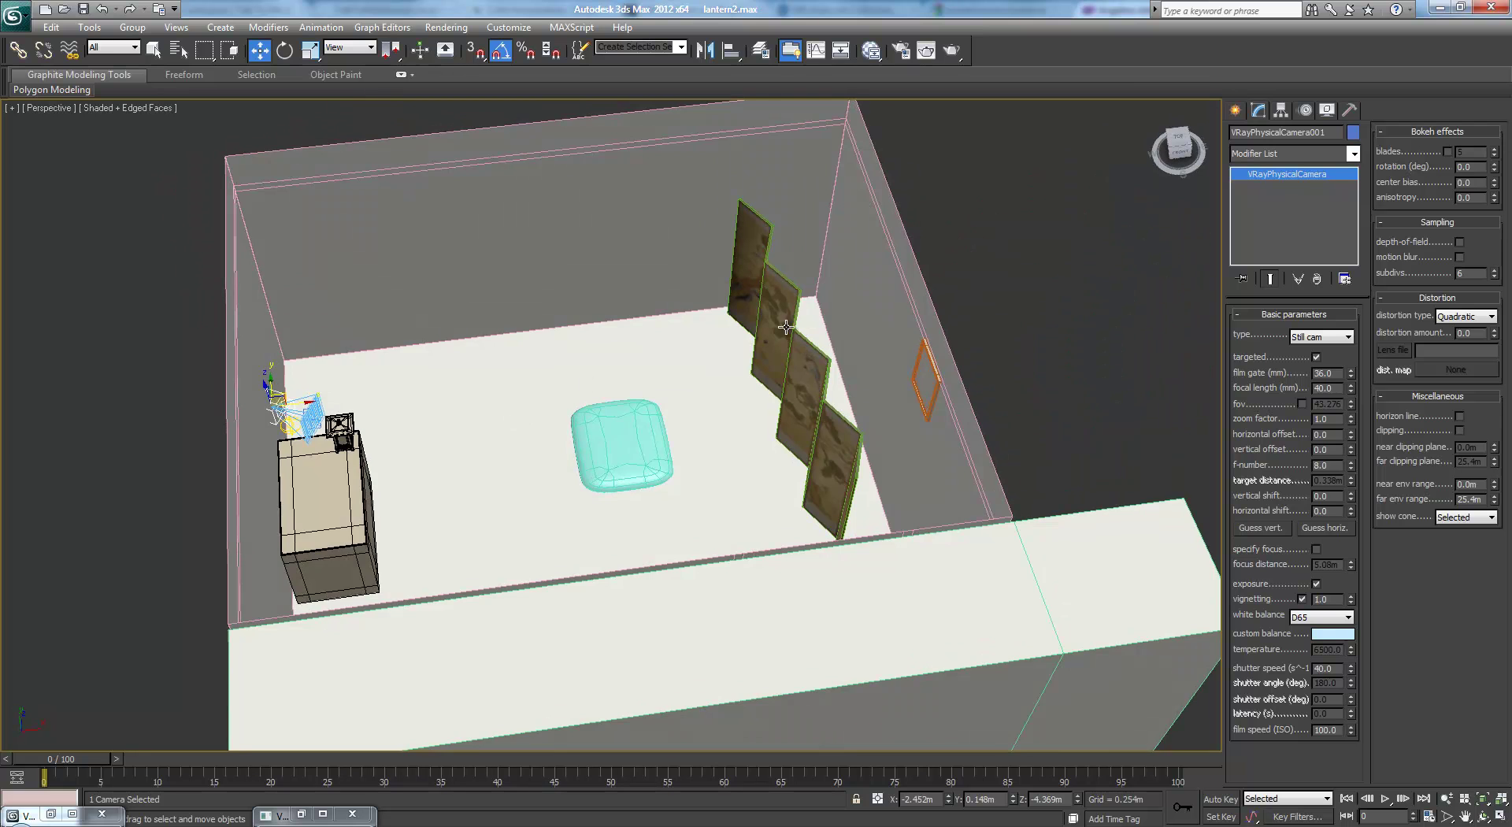
pyautogui.keyDown('alt'); pyautogui.moveTo(956, 260); pyautogui.dragTo(848, 311, button='middle'); pyautogui.keyUp('alt')
pyautogui.keyDown('alt'); pyautogui.moveTo(701, 354); pyautogui.dragTo(673, 346, button='middle'); pyautogui.keyUp('alt')
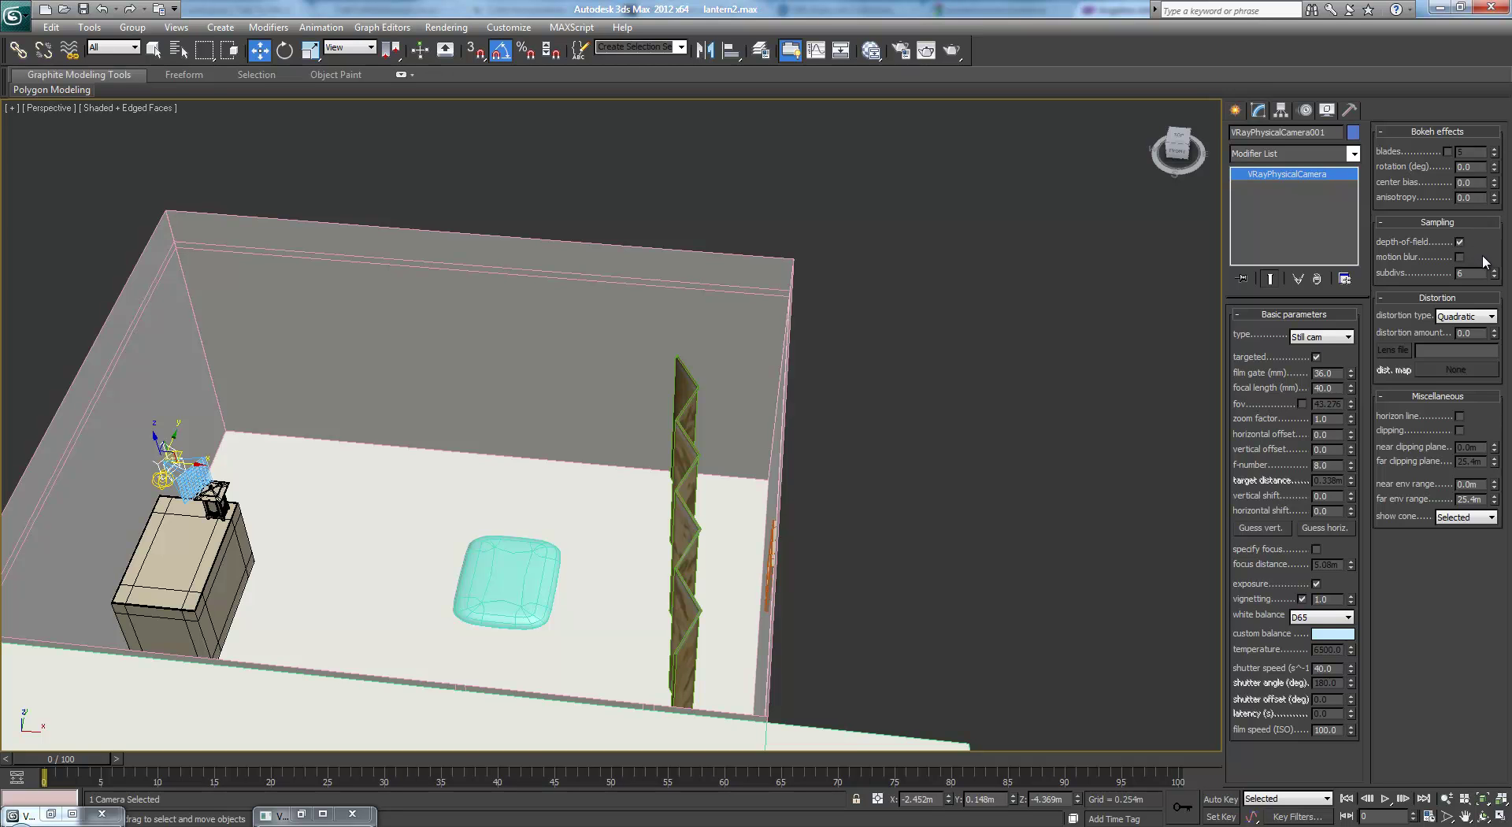
pyautogui.keyDown('alt'); pyautogui.moveTo(530, 388); pyautogui.dragTo(502, 405, button='middle'); pyautogui.keyUp('alt')
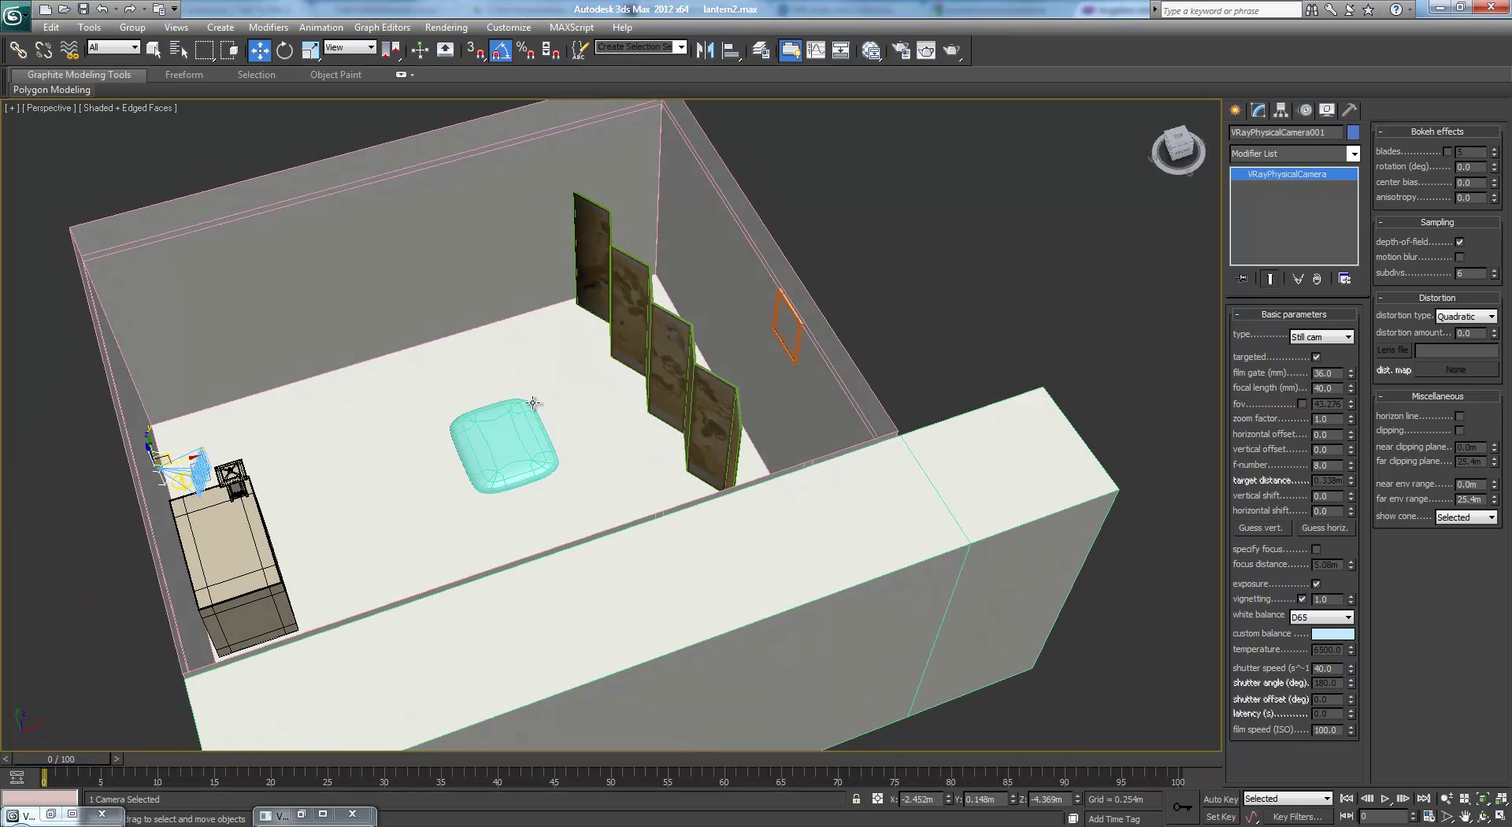
pyautogui.moveTo(281, 426); pyautogui.dragTo(611, 405, button='middle')
pyautogui.scroll(5, 611, 405)
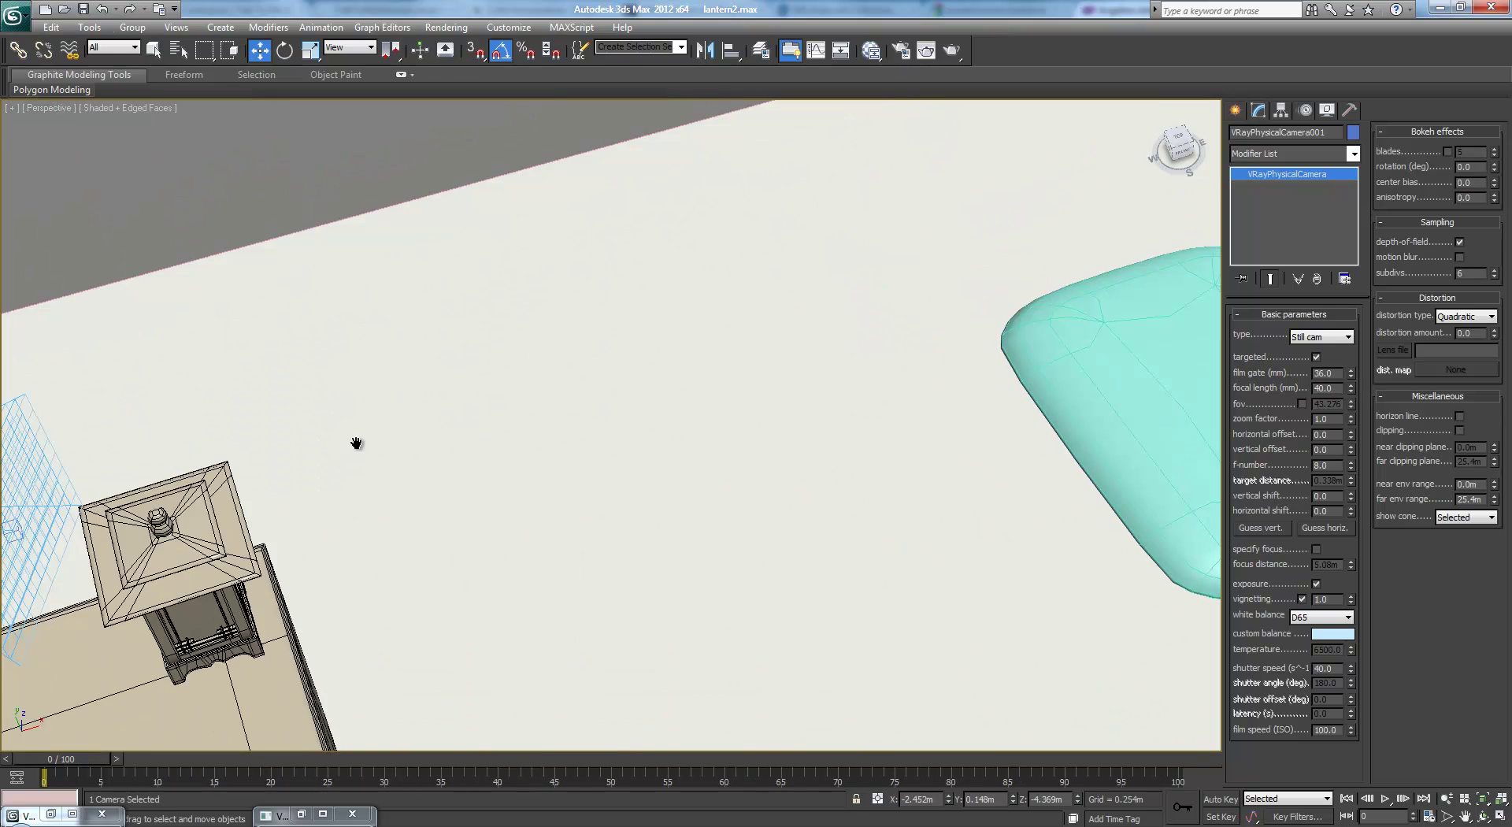
pyautogui.moveTo(357, 442); pyautogui.dragTo(533, 429, button='middle')
pyautogui.press('c')
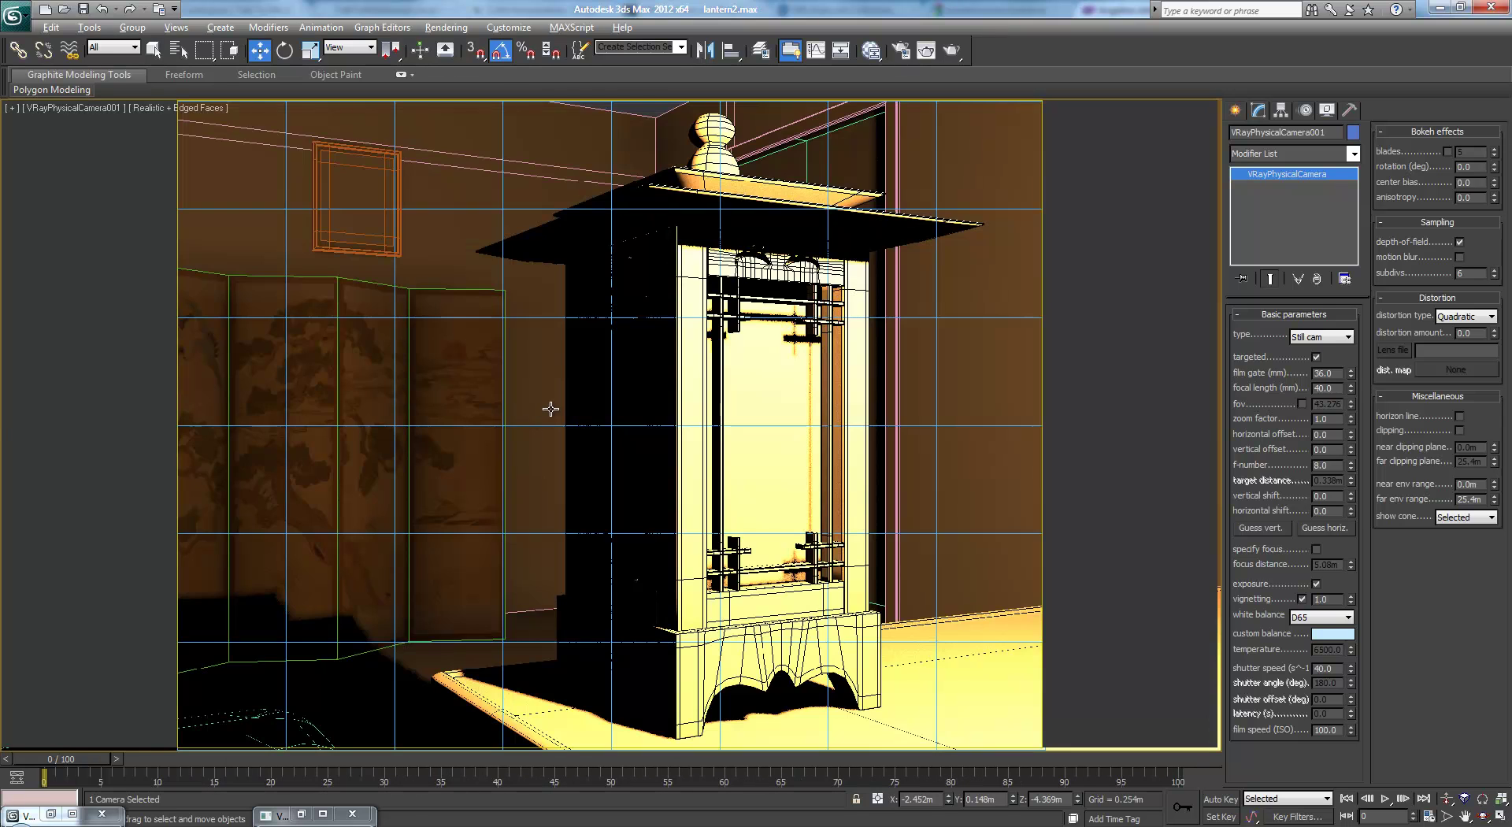
# Move the camera's target in plan toward the lantern, to about X -2.011 m, Y -0.08 m
pyautogui.hotkey('alt', 'w')
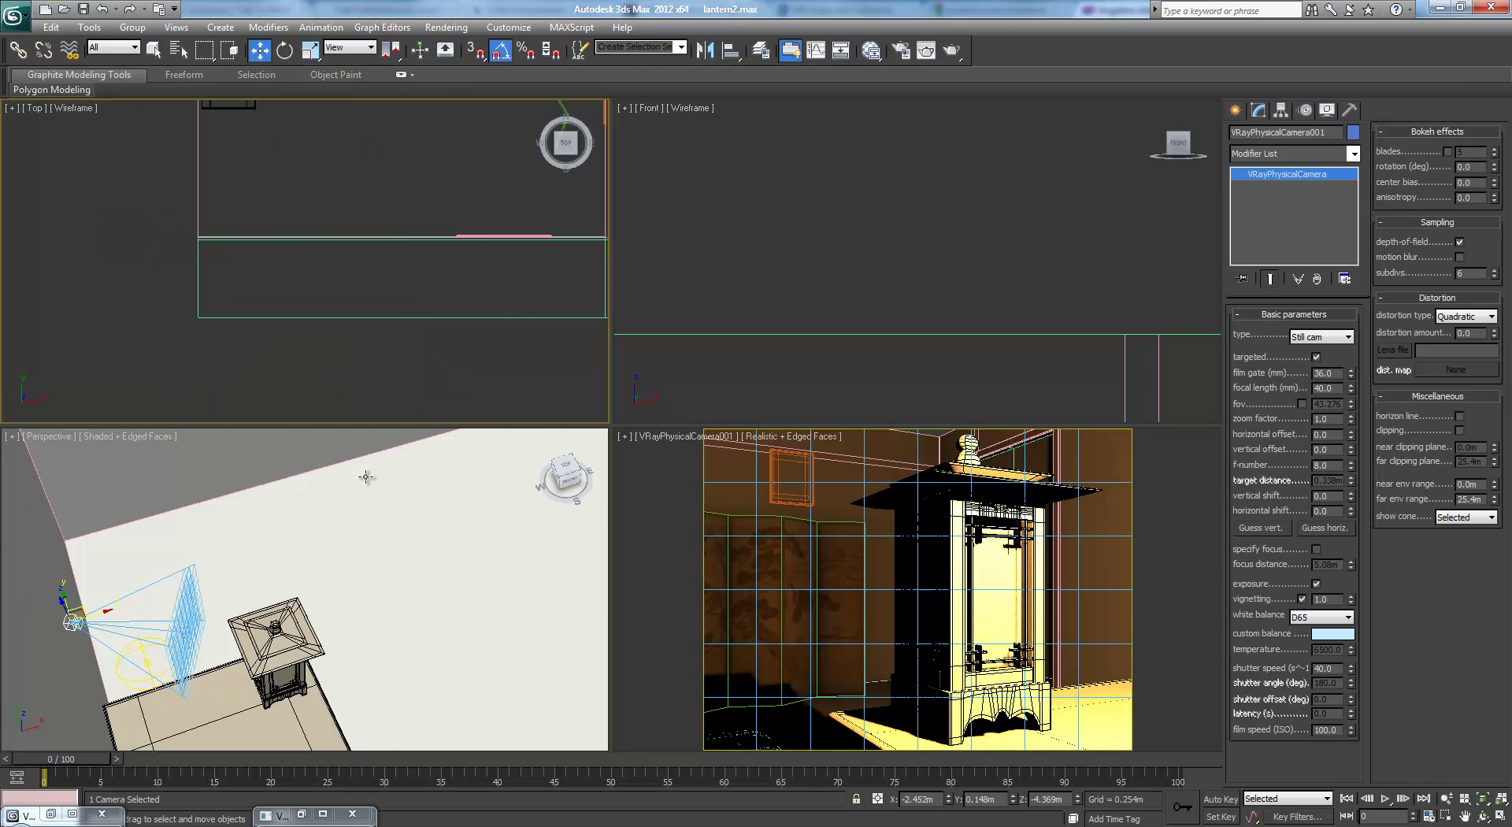
pyautogui.moveTo(328, 554); pyautogui.dragTo(366, 566, button='middle')
pyautogui.scroll(3, 388, 490)
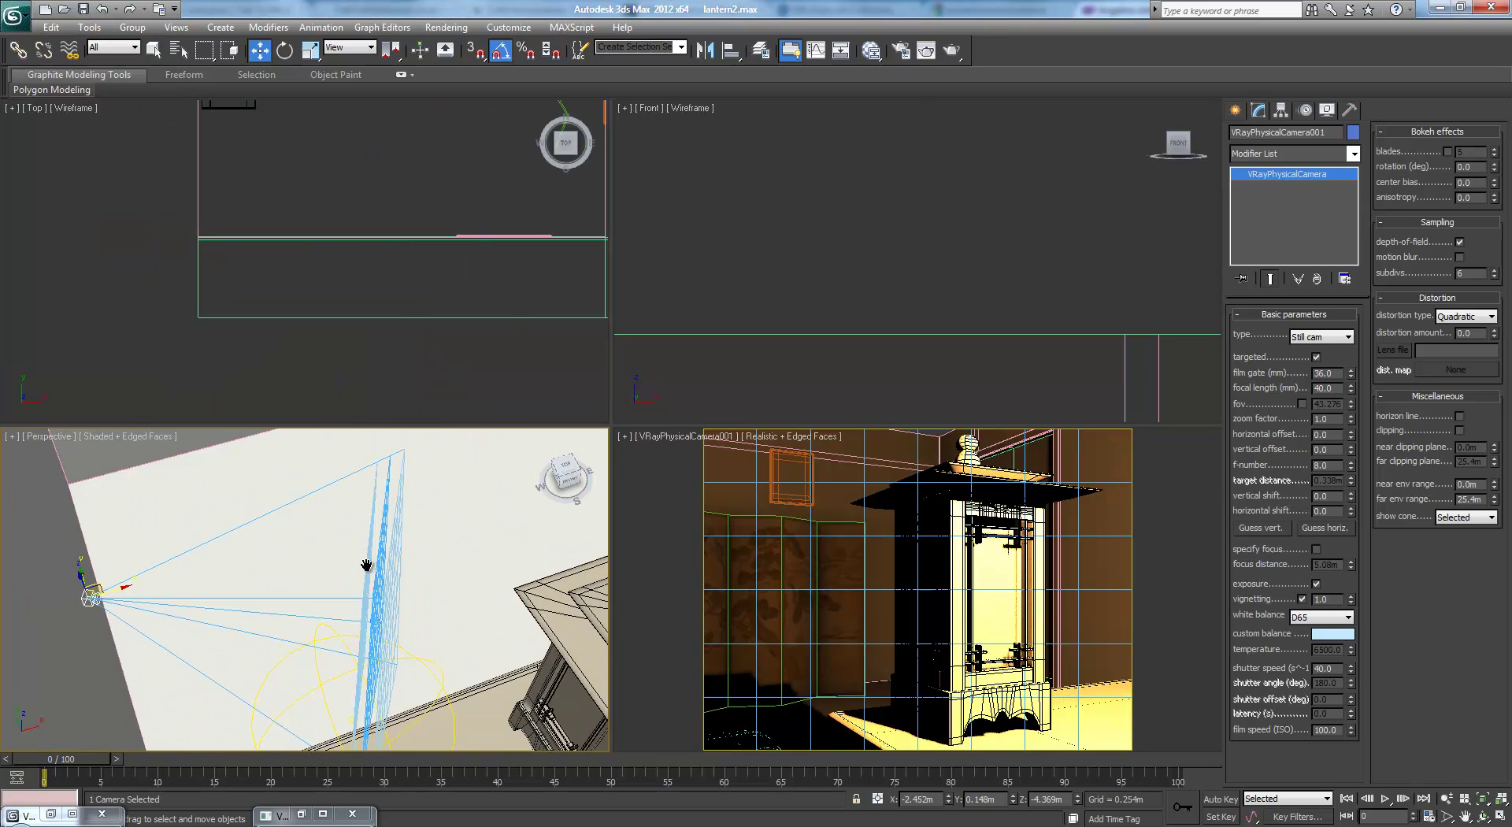
pyautogui.press('F3')
pyautogui.click(492, 556)
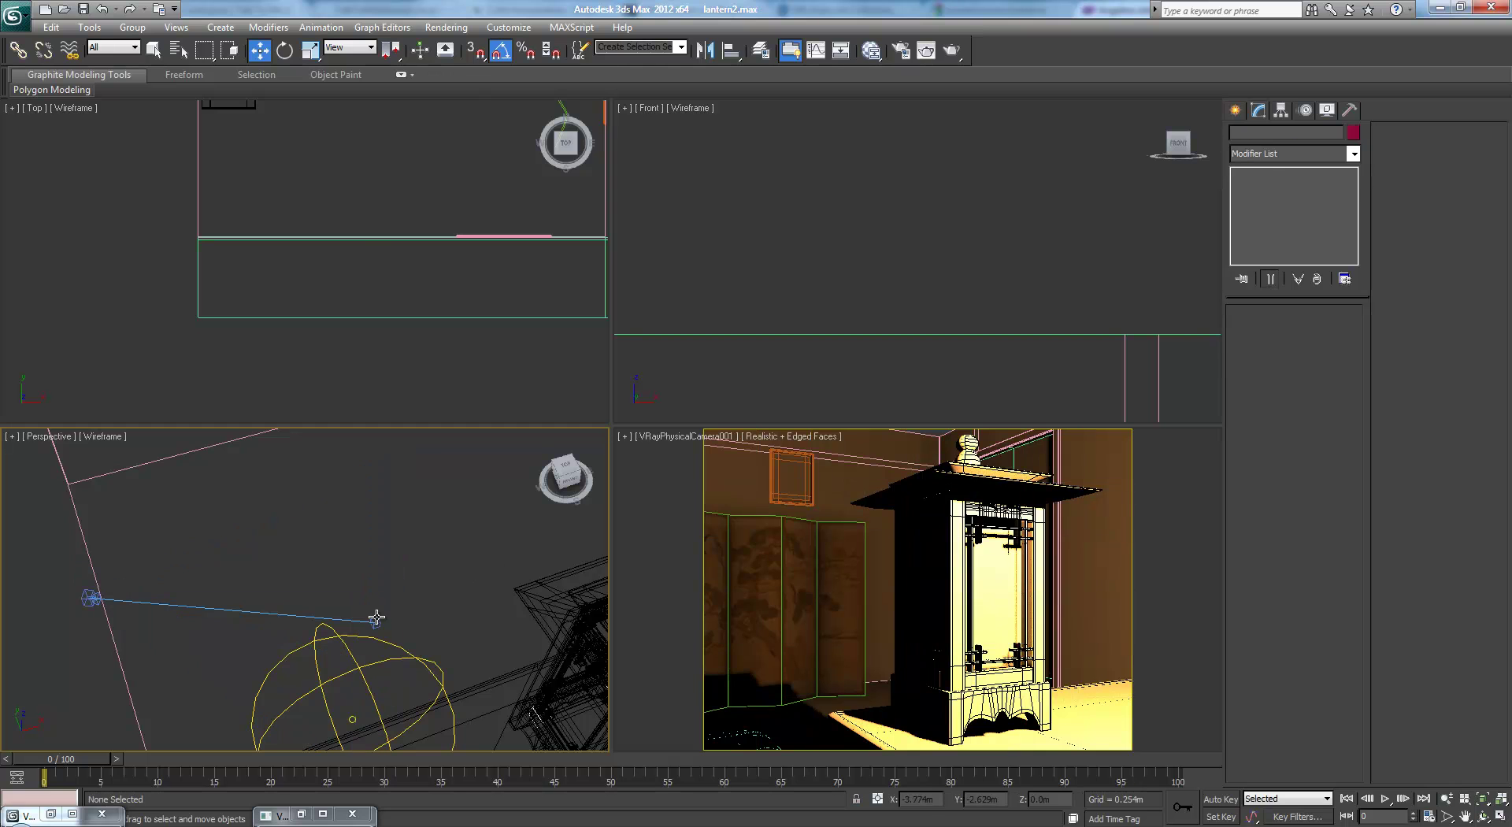
pyautogui.click(376, 619)
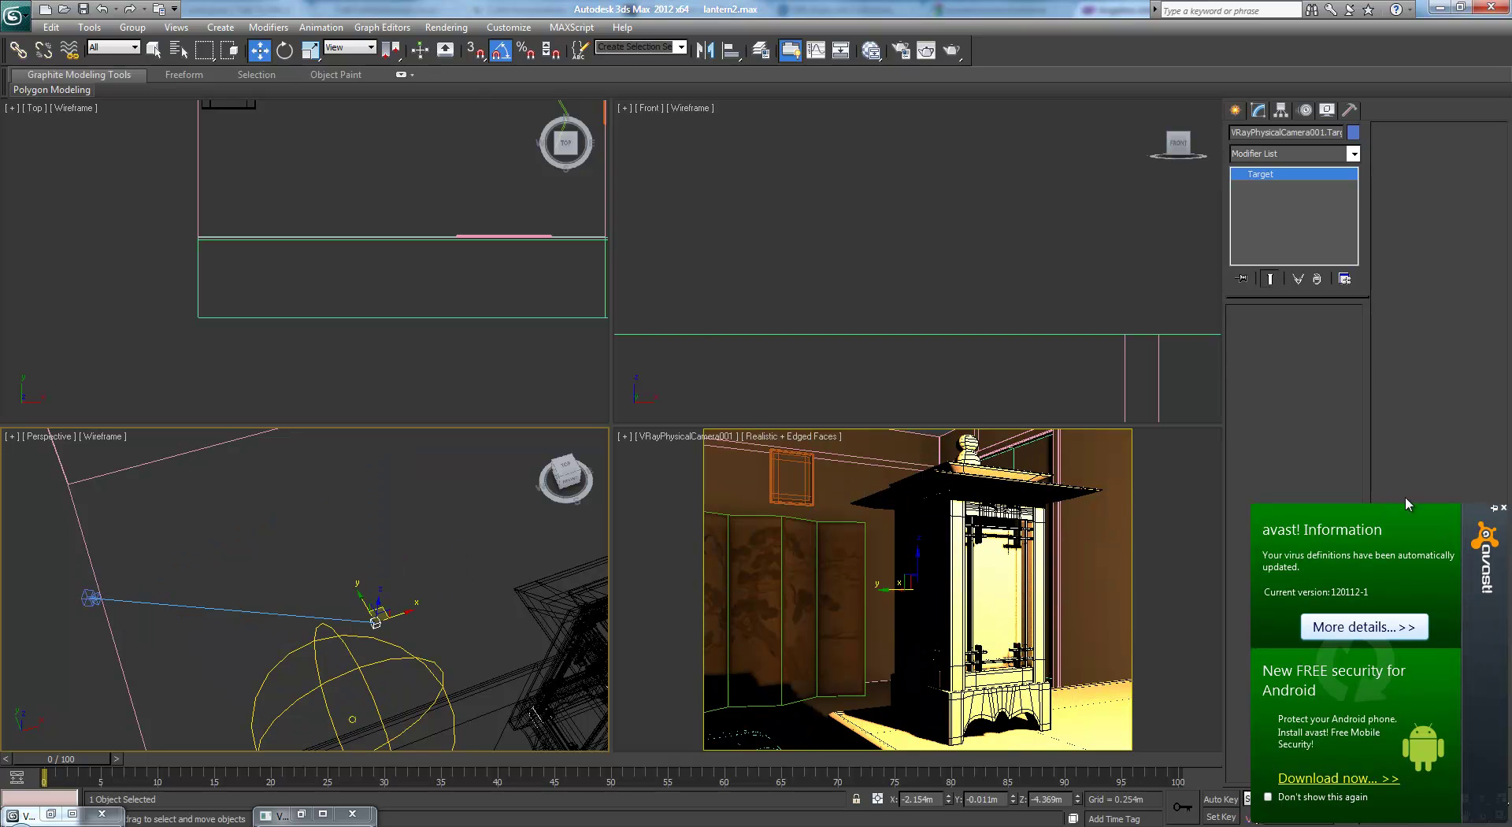
pyautogui.moveTo(445, 282); pyautogui.dragTo(376, 329, button='middle')
pyautogui.scroll(-2, 355, 292)
pyautogui.moveTo(295, 204); pyautogui.dragTo(408, 295, button='middle')
pyautogui.scroll(6, 408, 295)
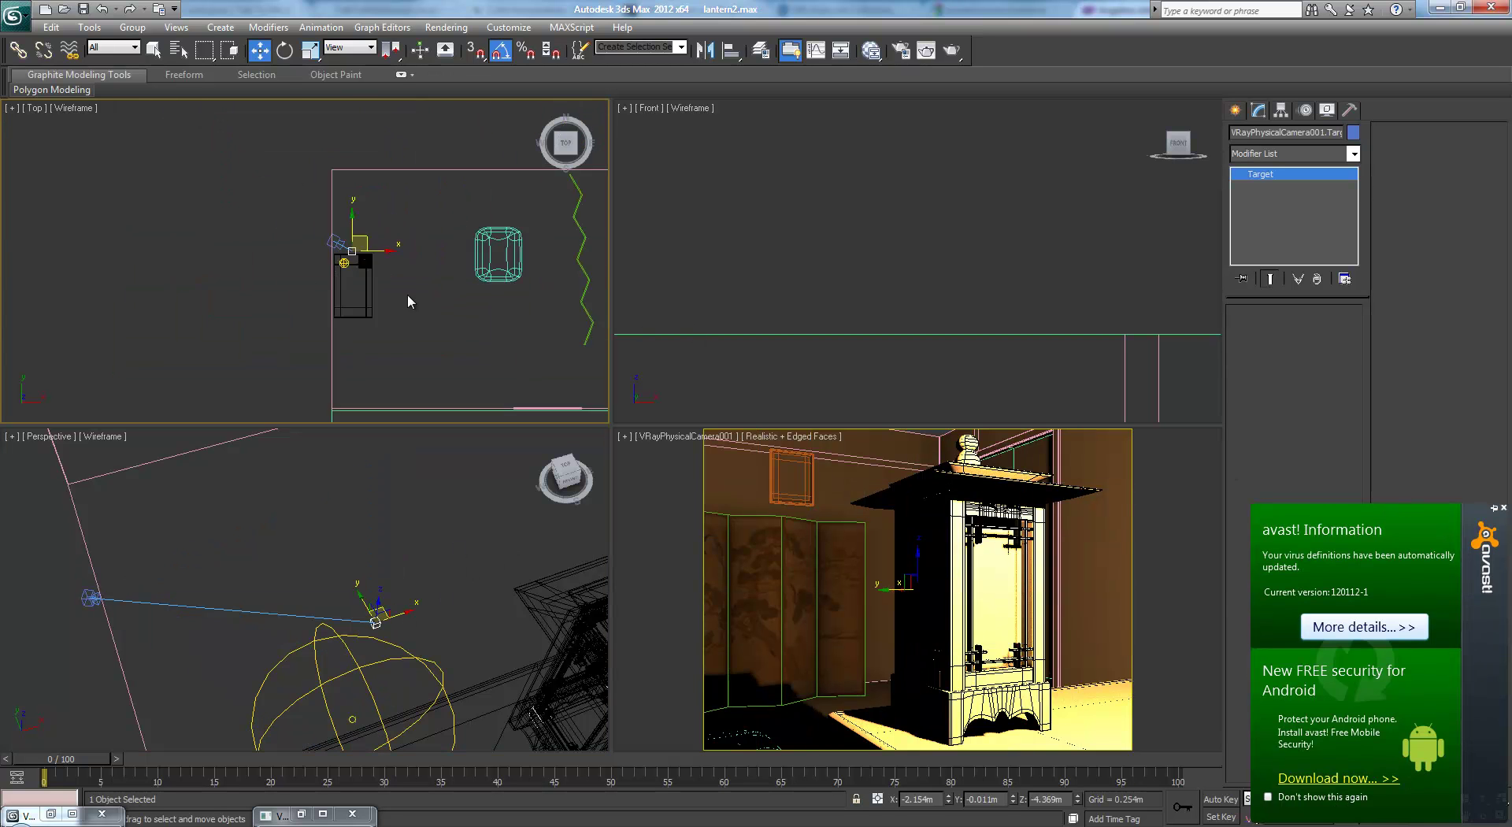
pyautogui.scroll(2, 484, 264)
pyautogui.moveTo(485, 264); pyautogui.dragTo(197, 311, button='middle')
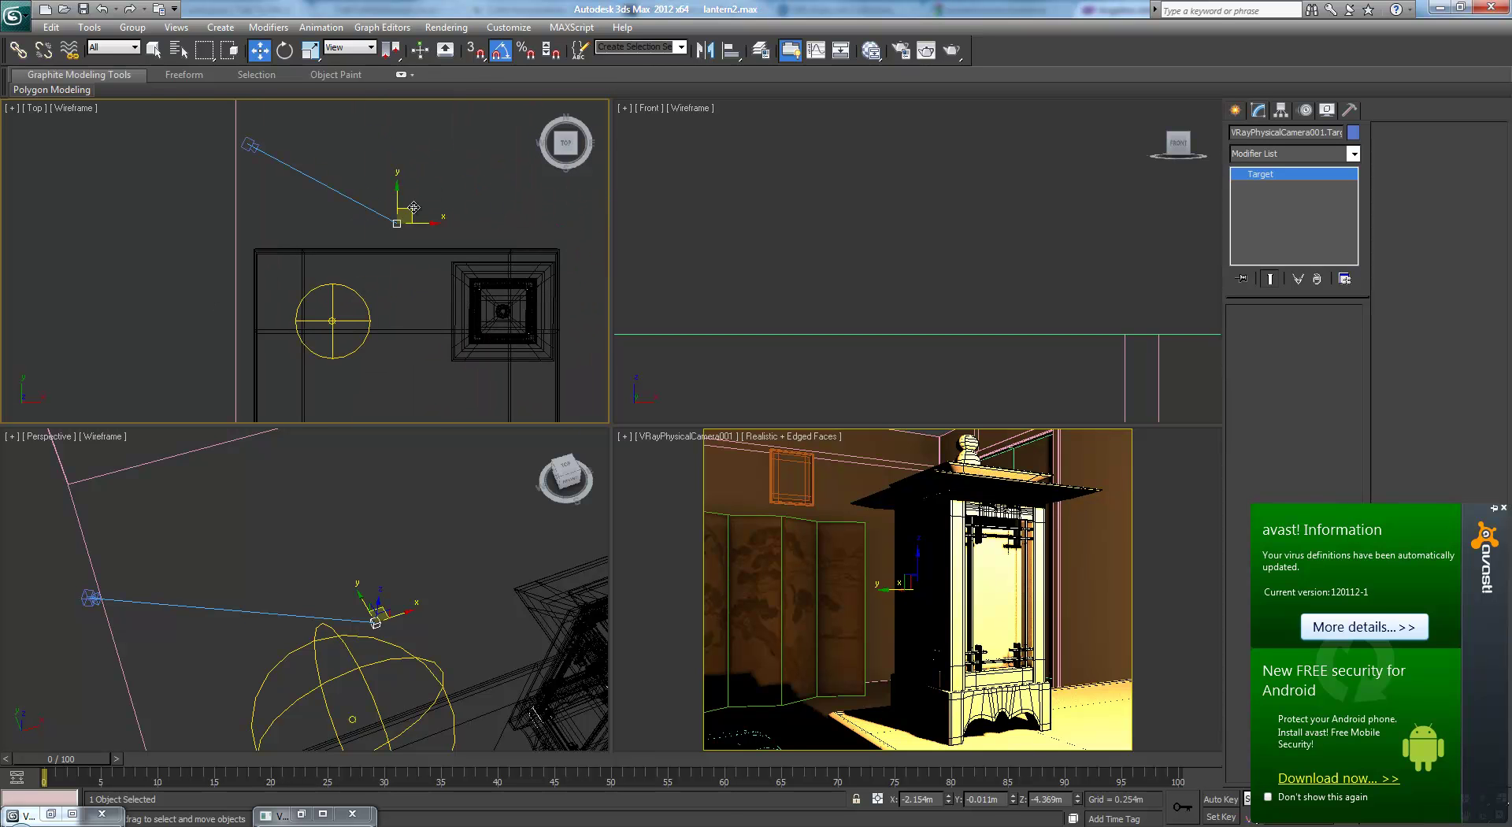
pyautogui.moveTo(414, 207); pyautogui.dragTo(485, 242)
# Lower the camera target to about Z -4.373 m and shift it into the lantern at about X -1.963 m, Y -0.111 m
pyautogui.rightClick(822, 240)
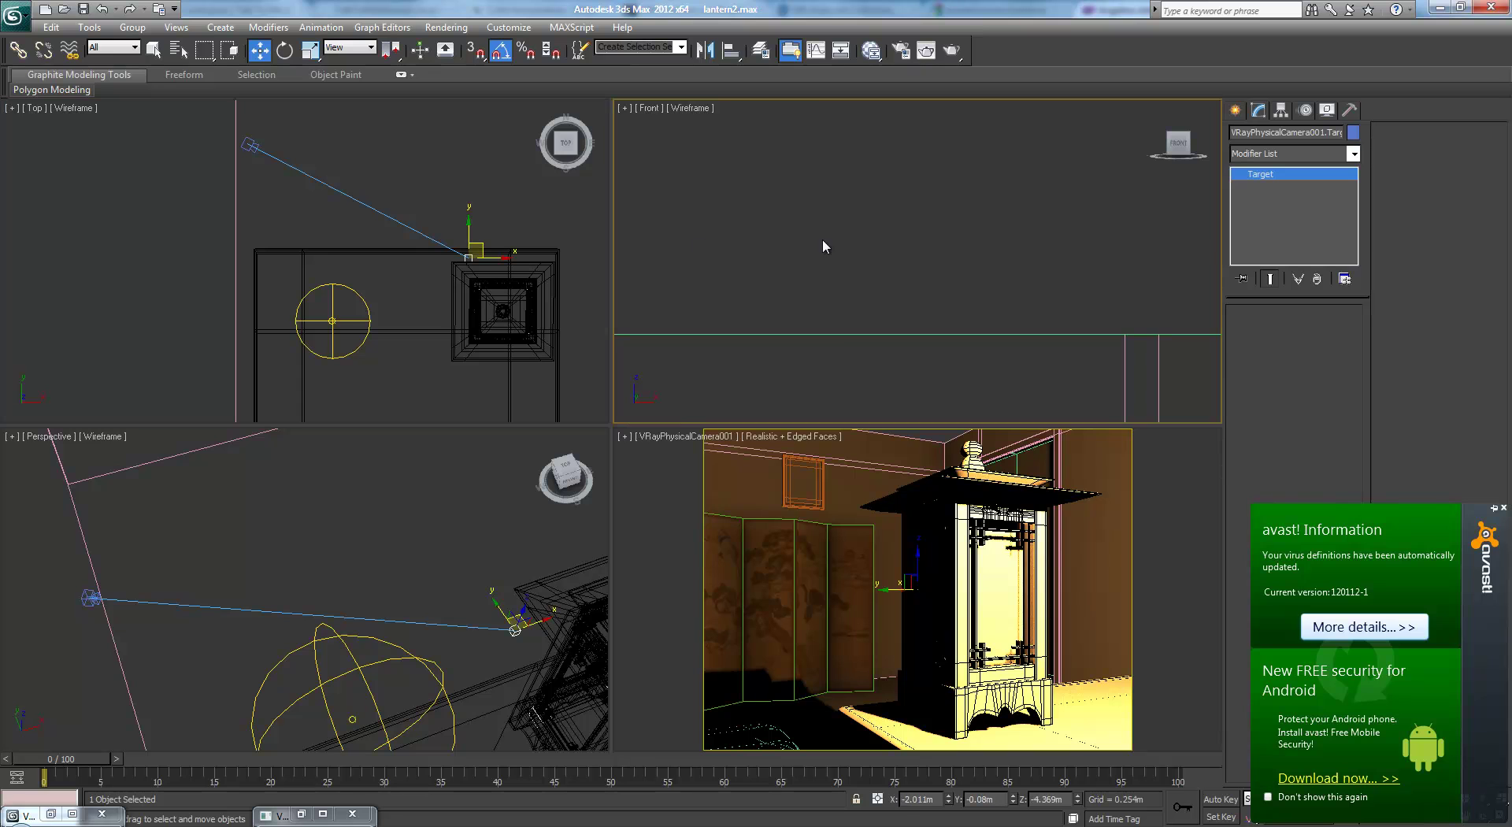
pyautogui.scroll(-4, 827, 260)
pyautogui.scroll(6, 833, 281)
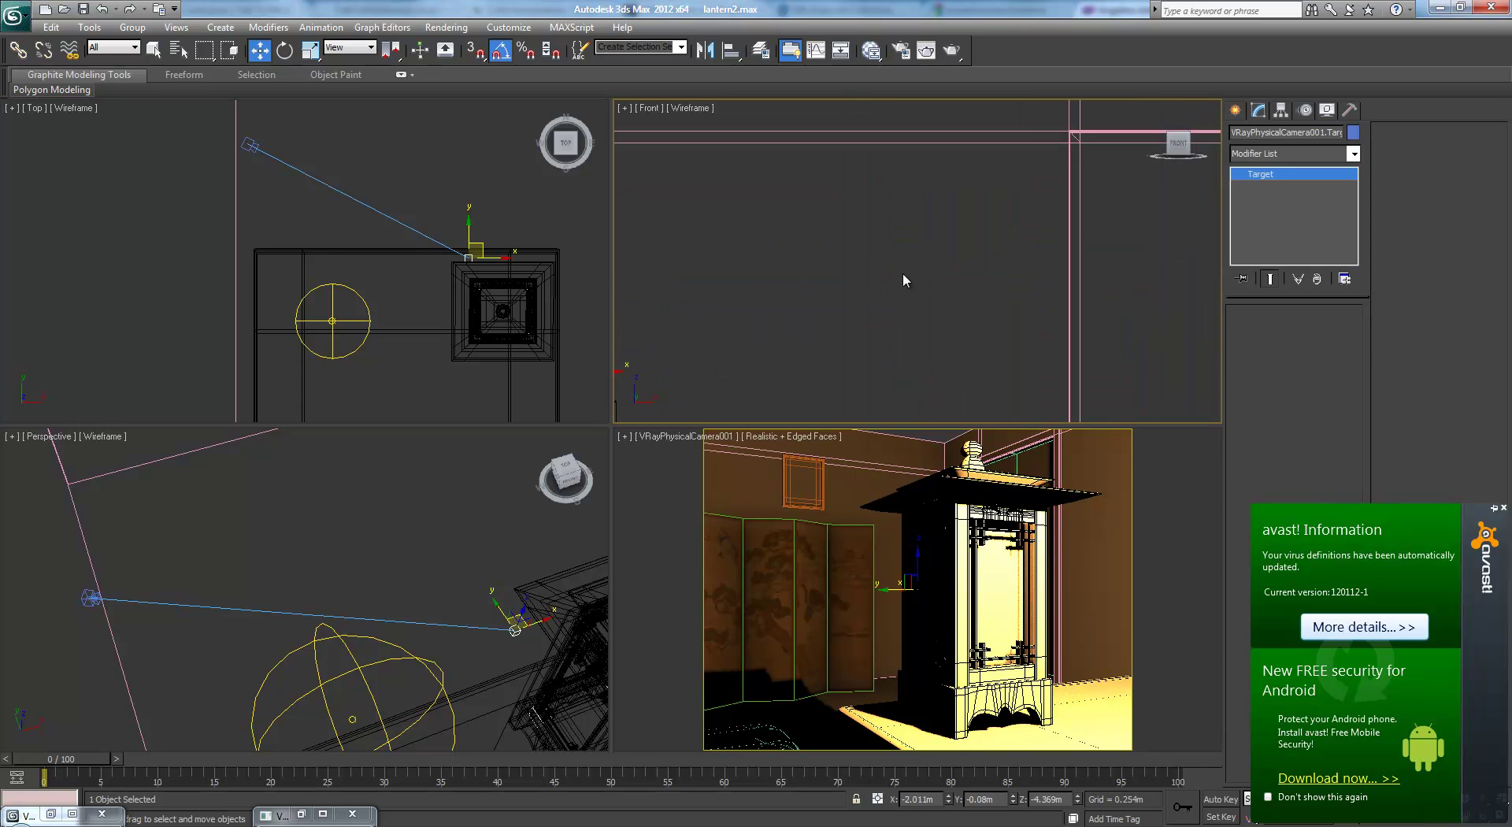
pyautogui.scroll(-6, 903, 275)
pyautogui.scroll(4, 922, 252)
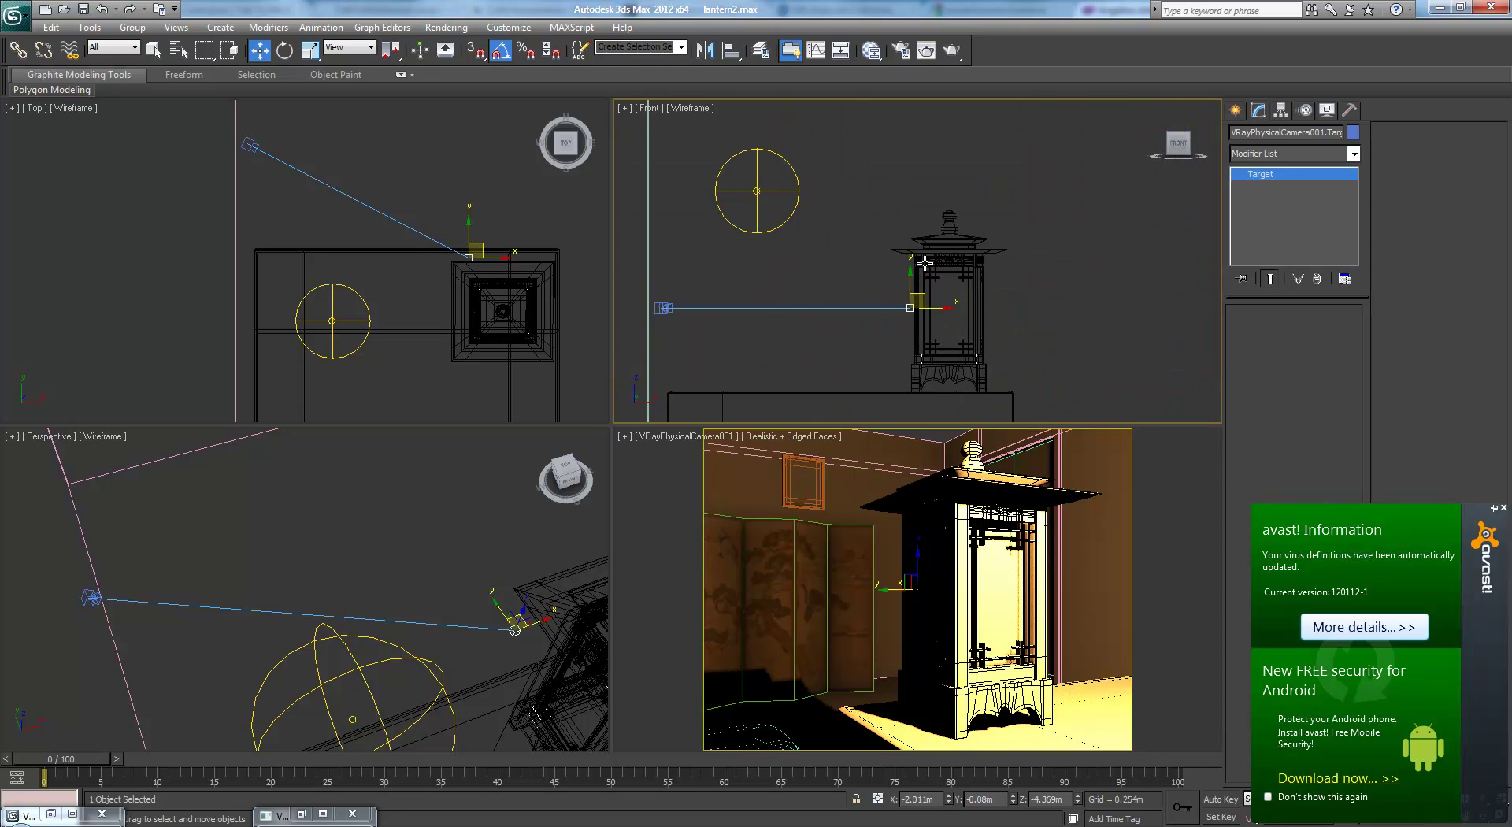
pyautogui.moveTo(913, 272); pyautogui.dragTo(911, 274)
pyautogui.rightClick(490, 282)
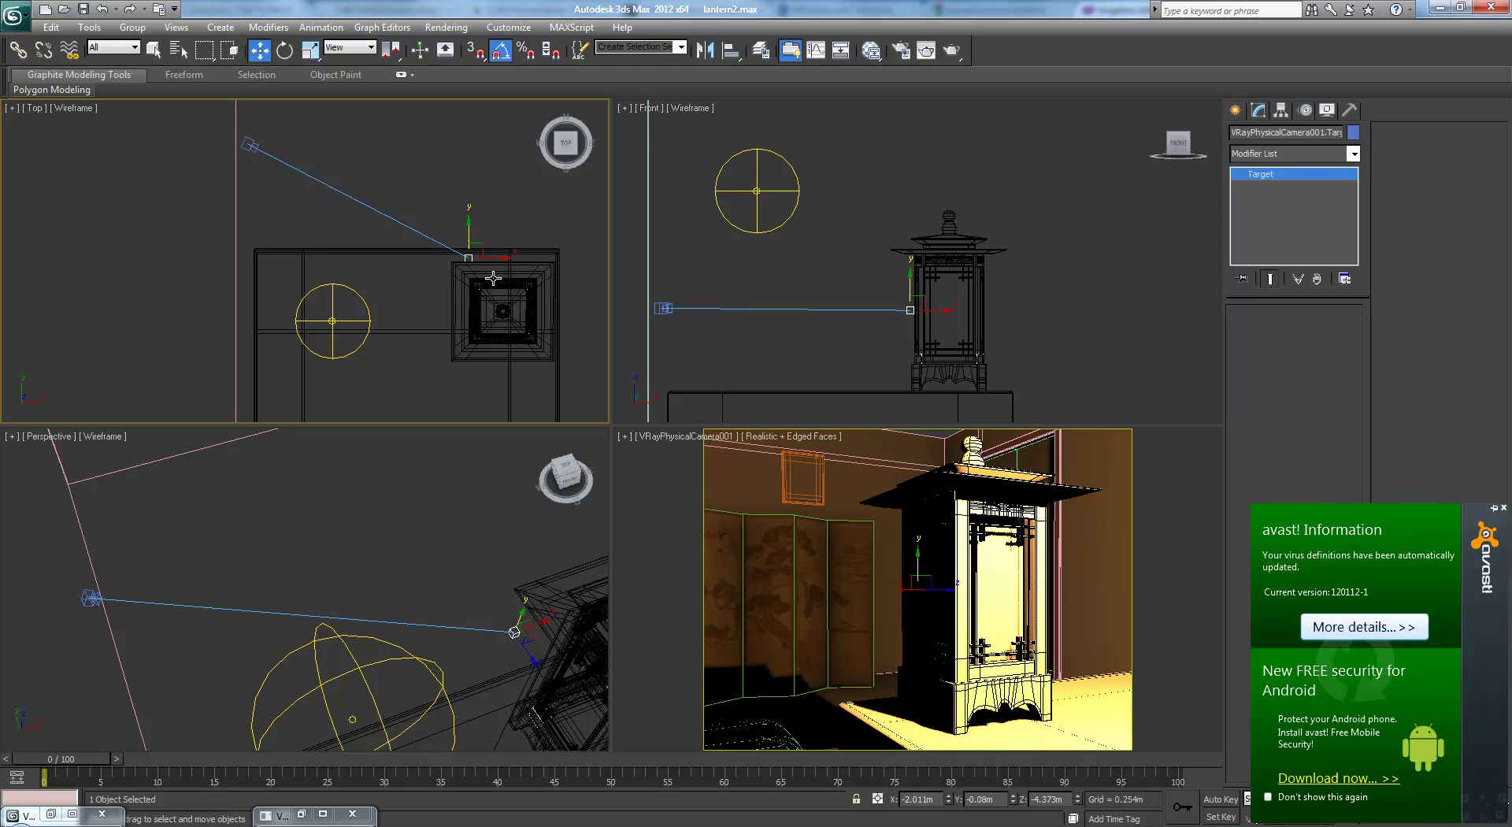
pyautogui.moveTo(479, 245); pyautogui.dragTo(504, 260)
# Render the lantern camera view, compare it with the Lantern Reference photo, and close the rendered frame
pyautogui.rightClick(657, 457)
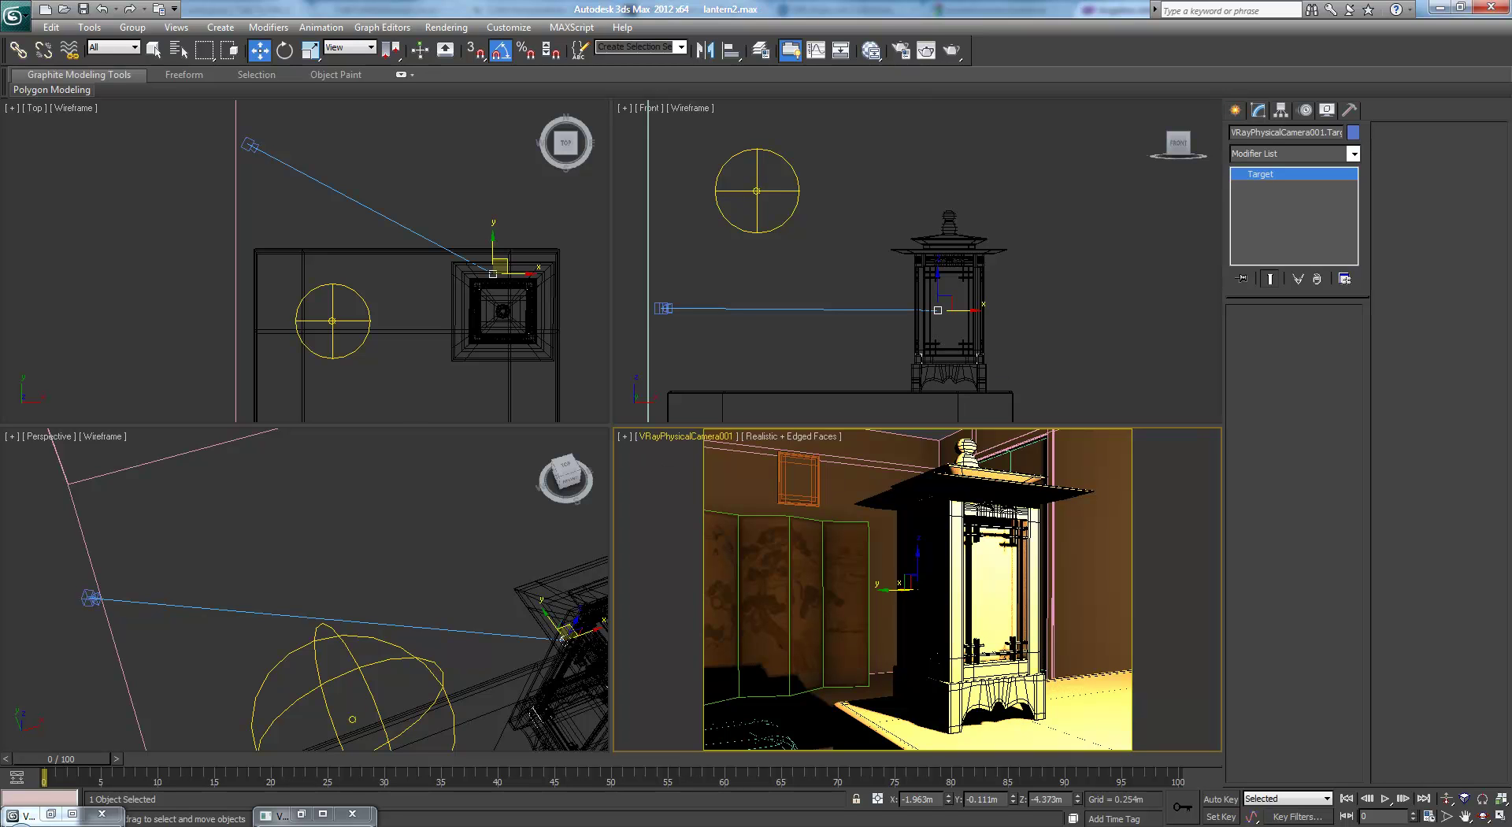
pyautogui.click(926, 49)
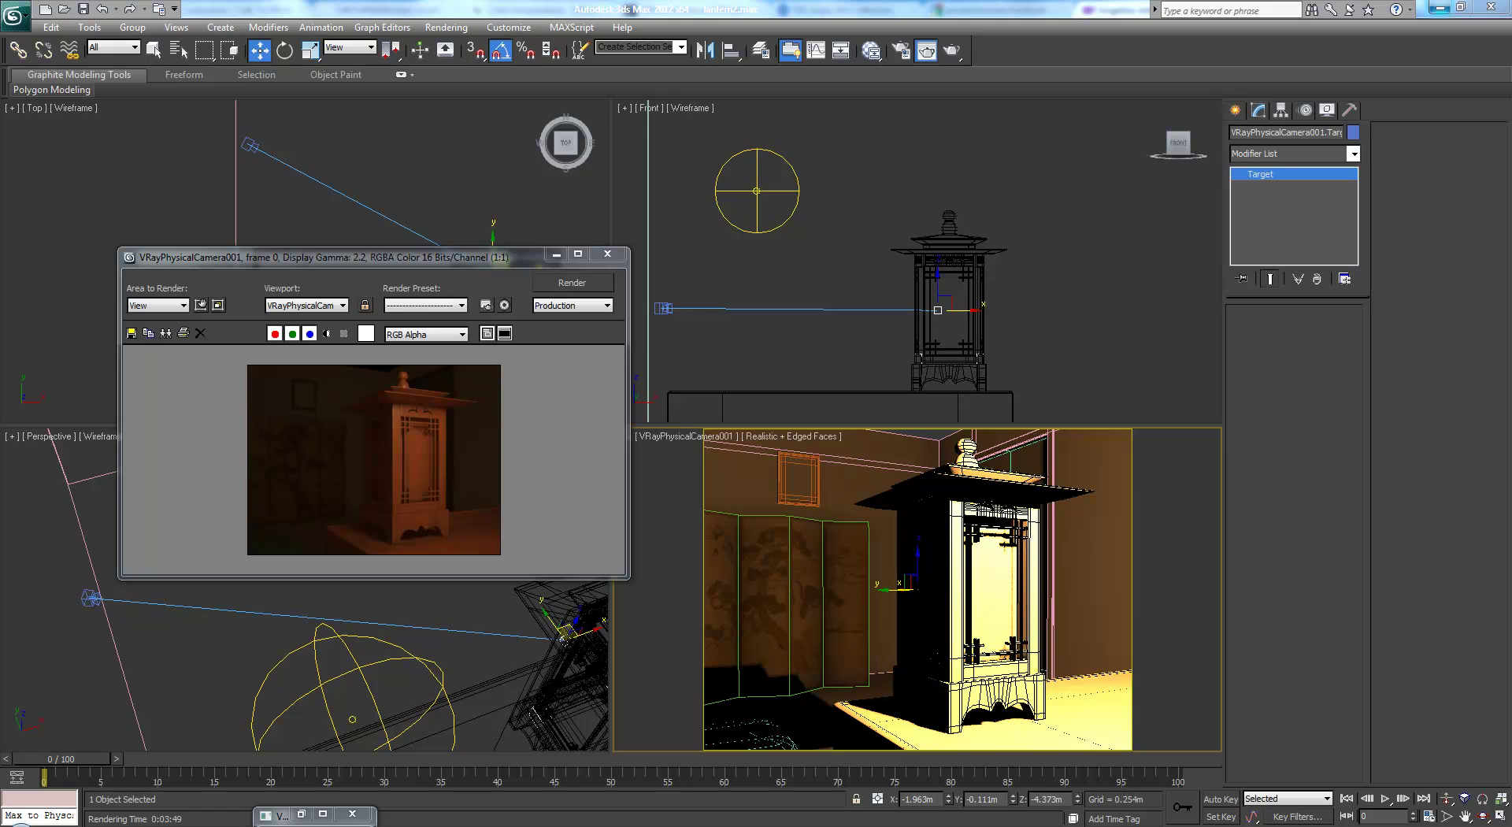
pyautogui.moveTo(1511, 342); pyautogui.dragTo(986, 260)
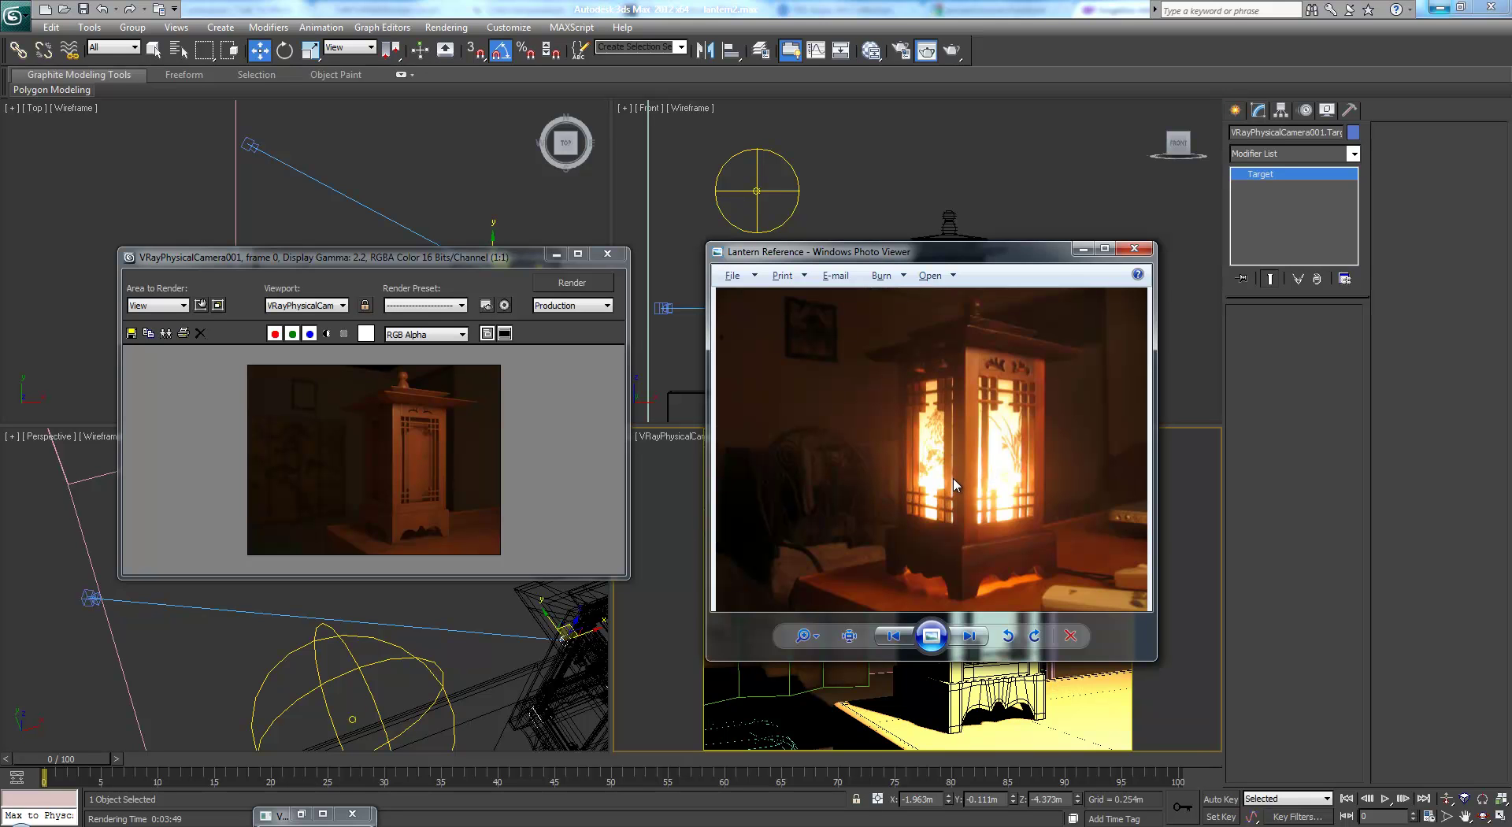
pyautogui.click(1083, 249)
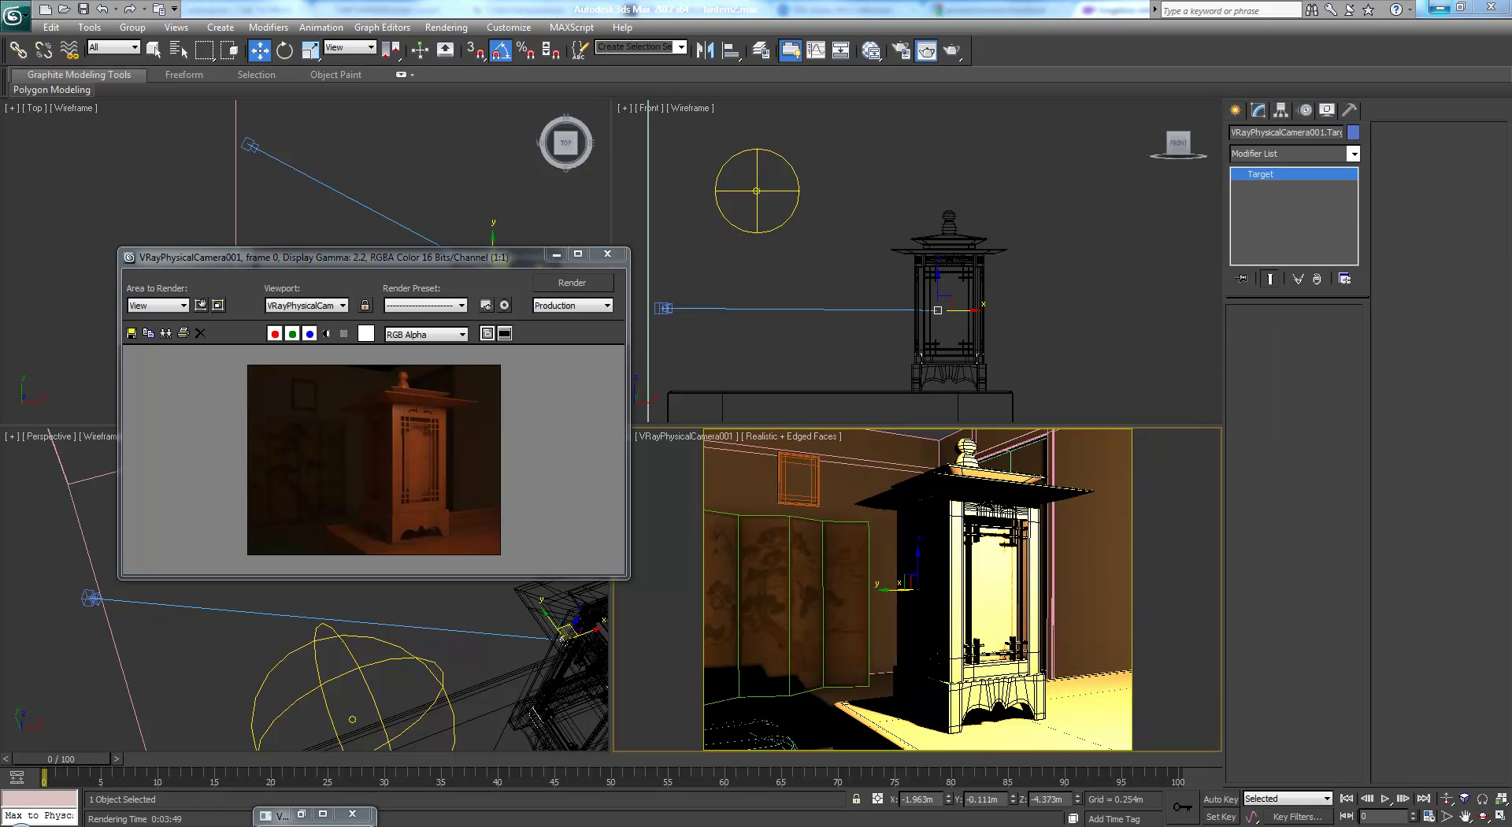
pyautogui.click(607, 254)
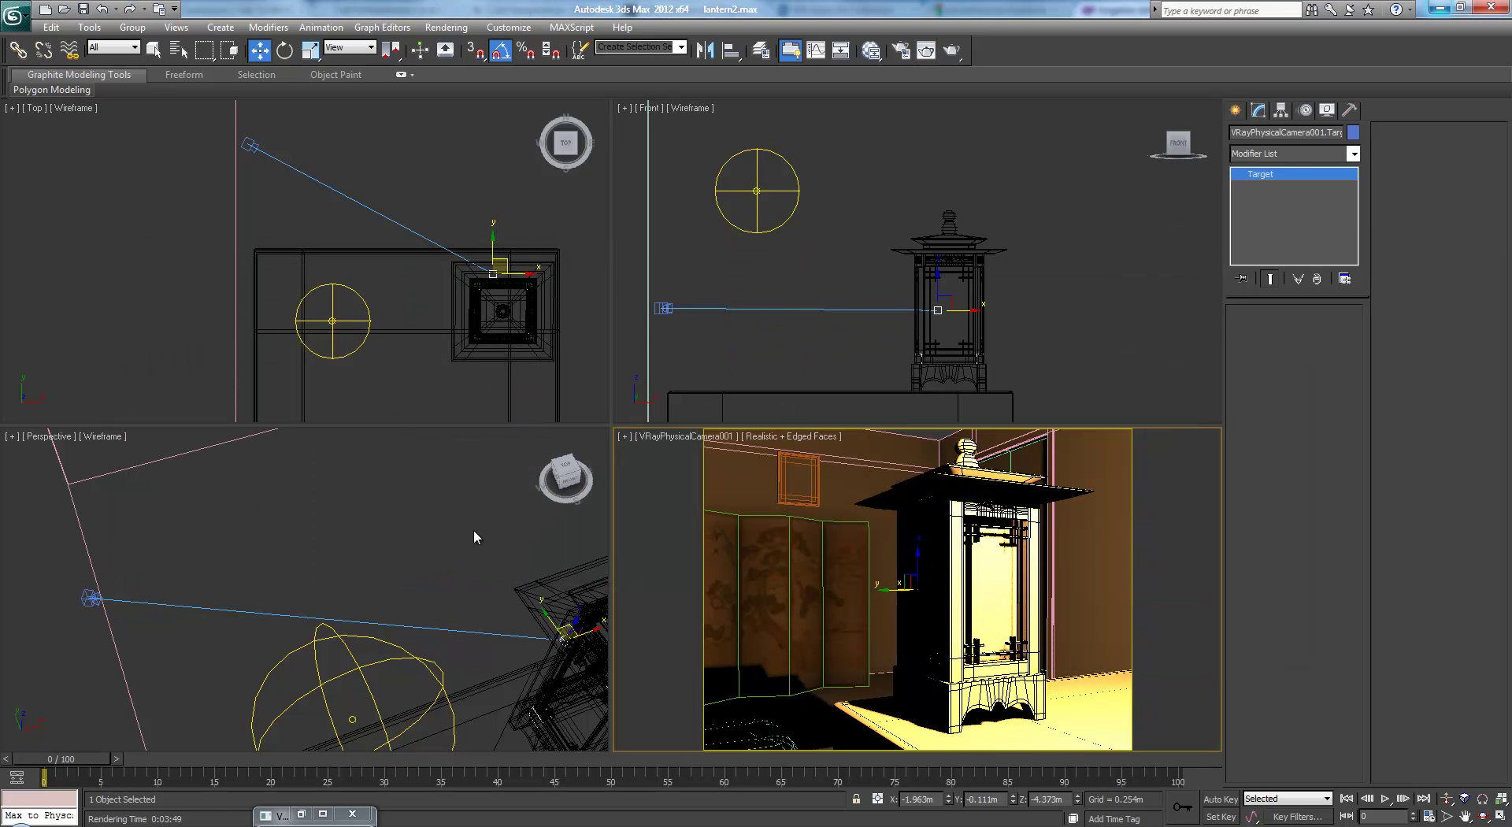
# Examine the picture frame on the wall behind the folding screen and the Chinese Writing reference image for it
pyautogui.middleClick(493, 522)
pyautogui.scroll(-3, 494, 509)
pyautogui.moveTo(495, 509)
pyautogui.mouseDown(button='middle')
pyautogui.moveTo(405, 466)
pyautogui.moveTo(315, 500)
pyautogui.moveTo(453, 502)
pyautogui.moveTo(459, 665)
pyautogui.mouseUp(button='middle')
pyautogui.scroll(-3, 417, 490)
pyautogui.press('F3')
pyautogui.scroll(-3, 315, 500)
pyautogui.keyDown('alt'); pyautogui.moveTo(375, 581); pyautogui.dragTo(422, 570, button='middle'); pyautogui.keyUp('alt')
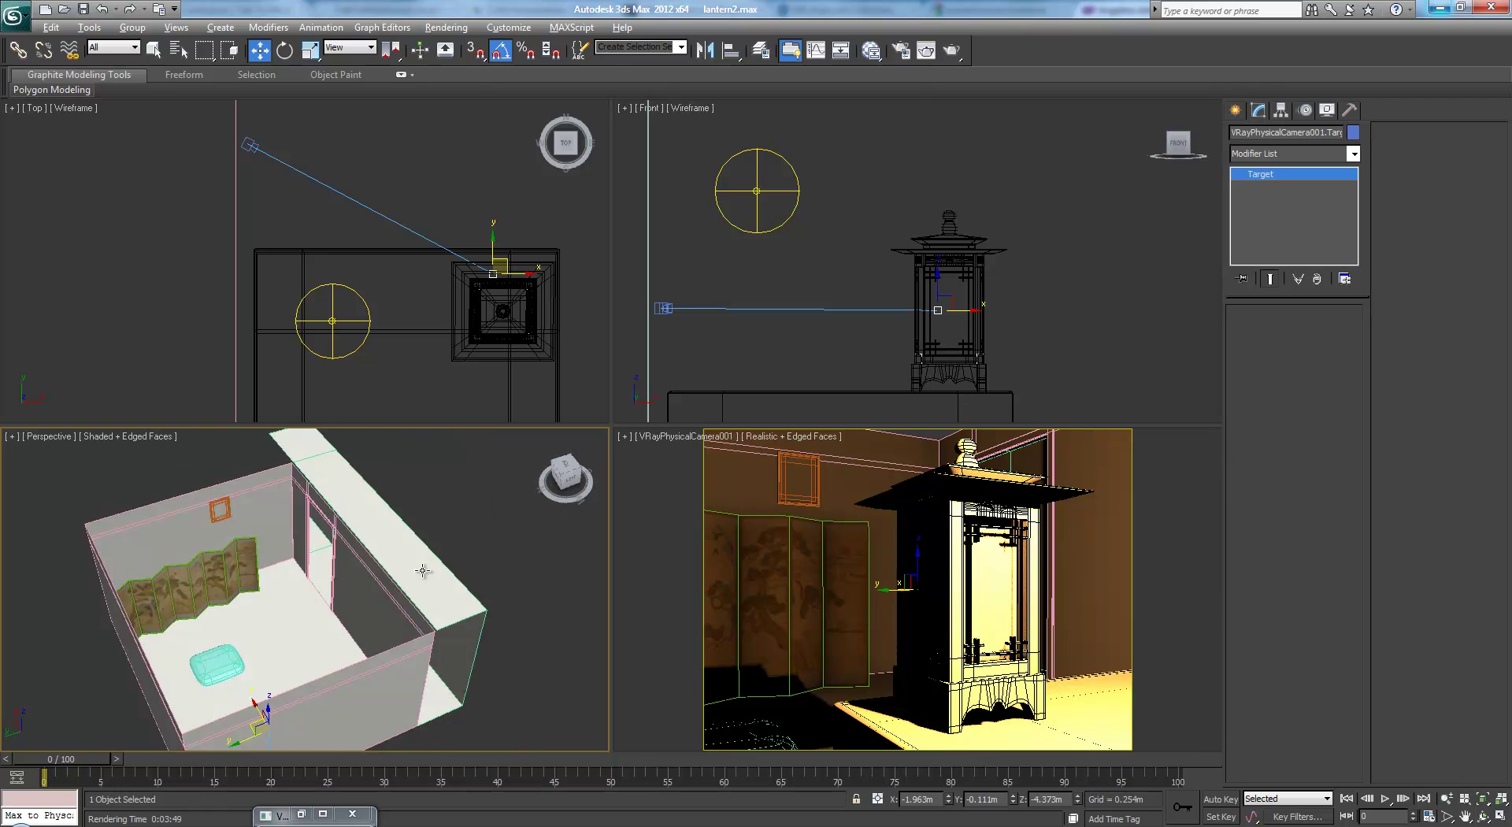
pyautogui.scroll(5, 429, 560)
pyautogui.moveTo(319, 578); pyautogui.dragTo(475, 592, button='middle')
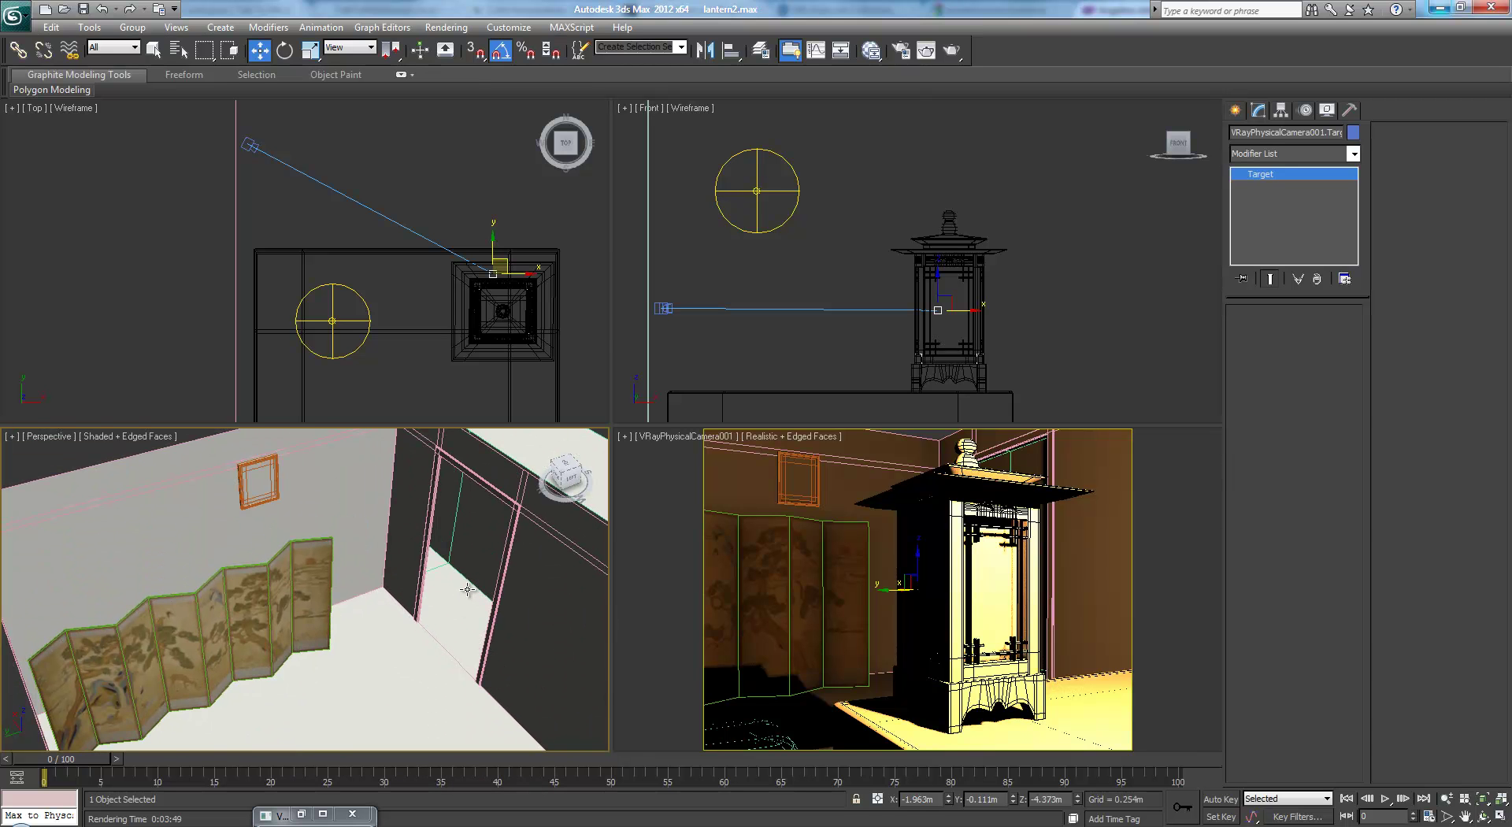
pyautogui.moveTo(352, 541); pyautogui.dragTo(396, 542, button='middle')
pyautogui.scroll(3, 381, 558)
pyautogui.scroll(-6, 397, 541)
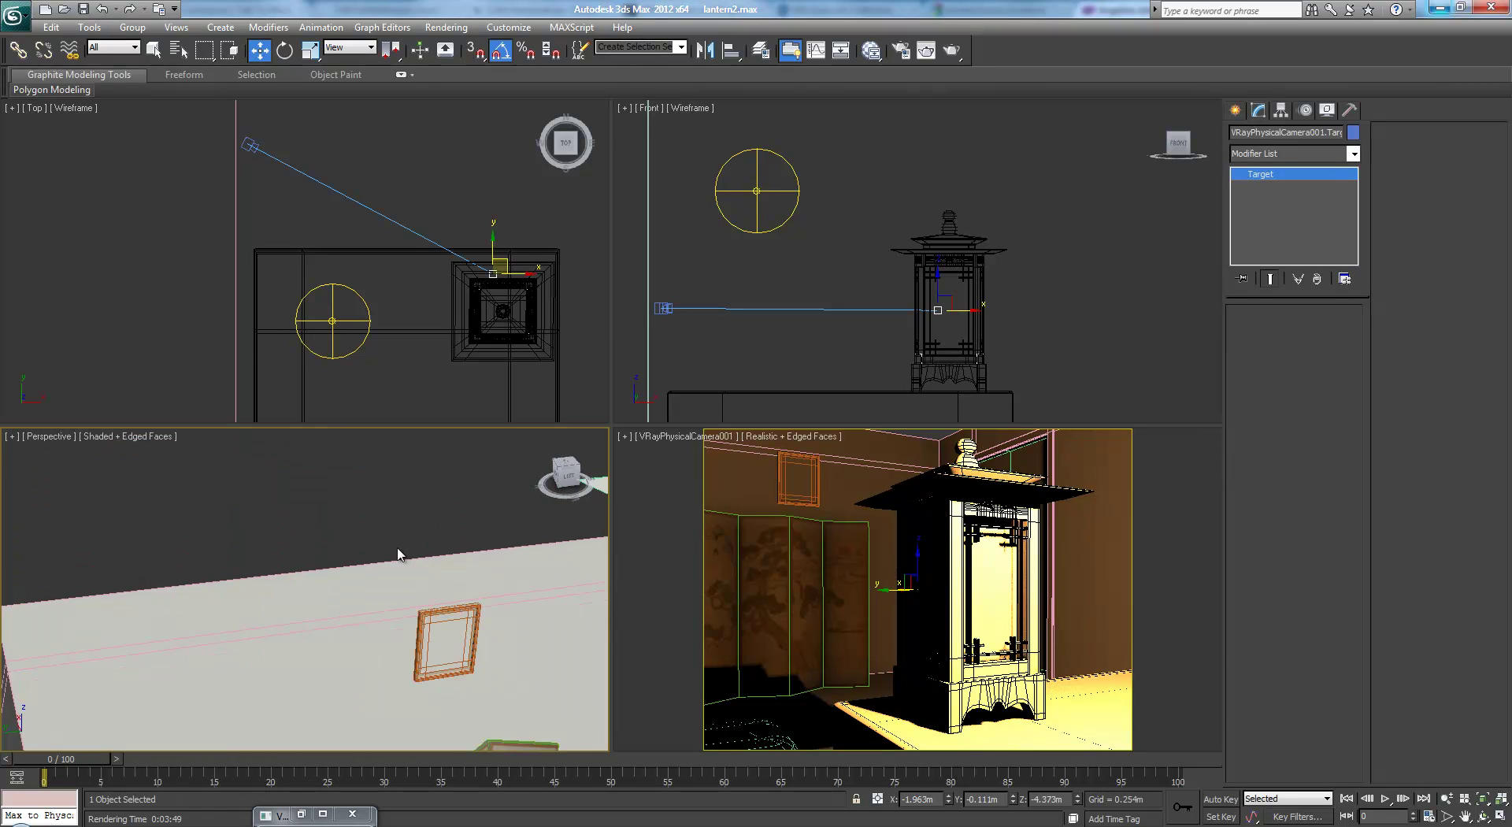
pyautogui.scroll(2, 442, 560)
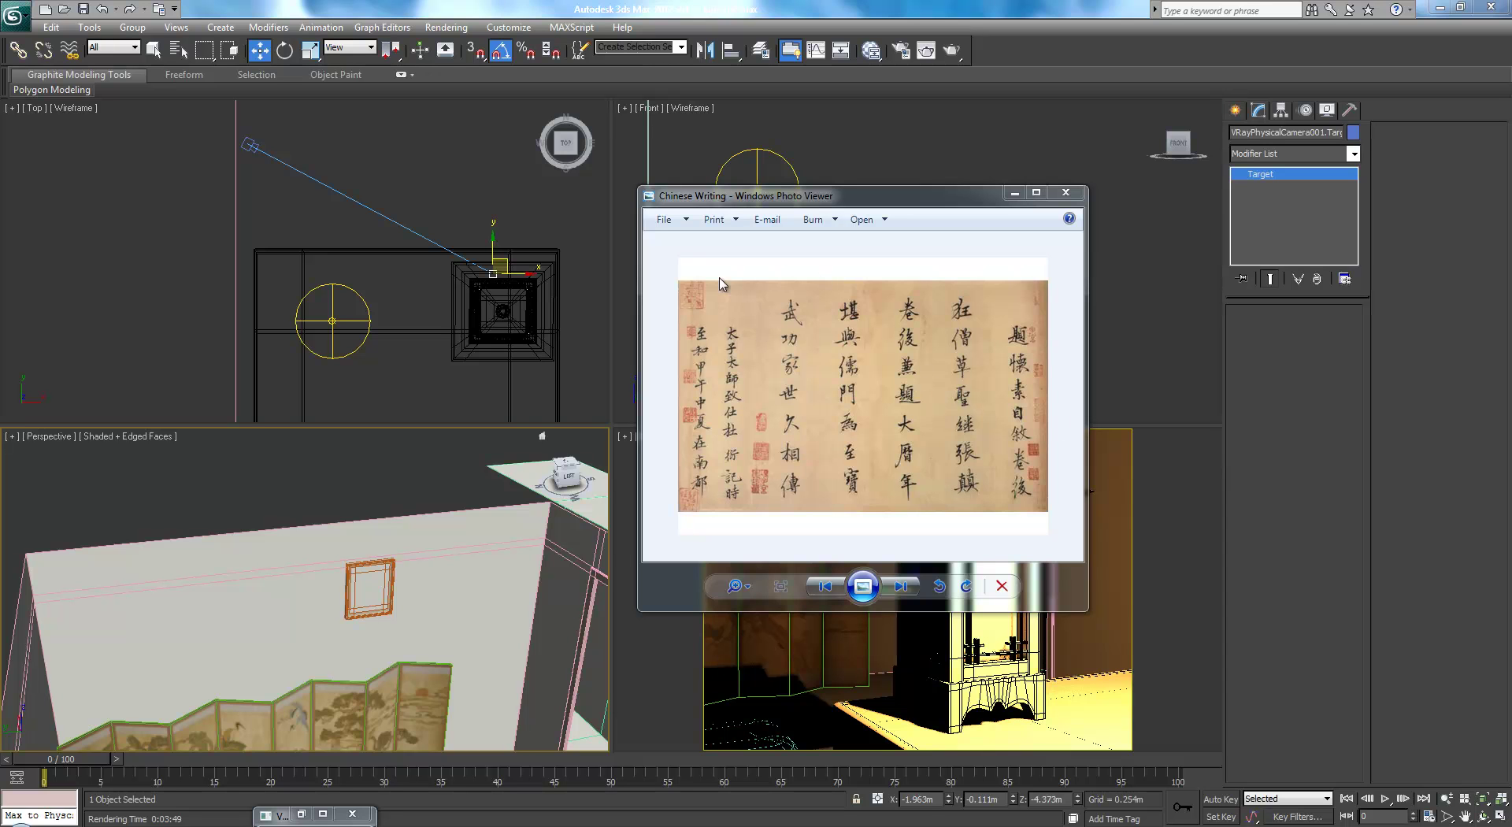
pyautogui.click(1013, 194)
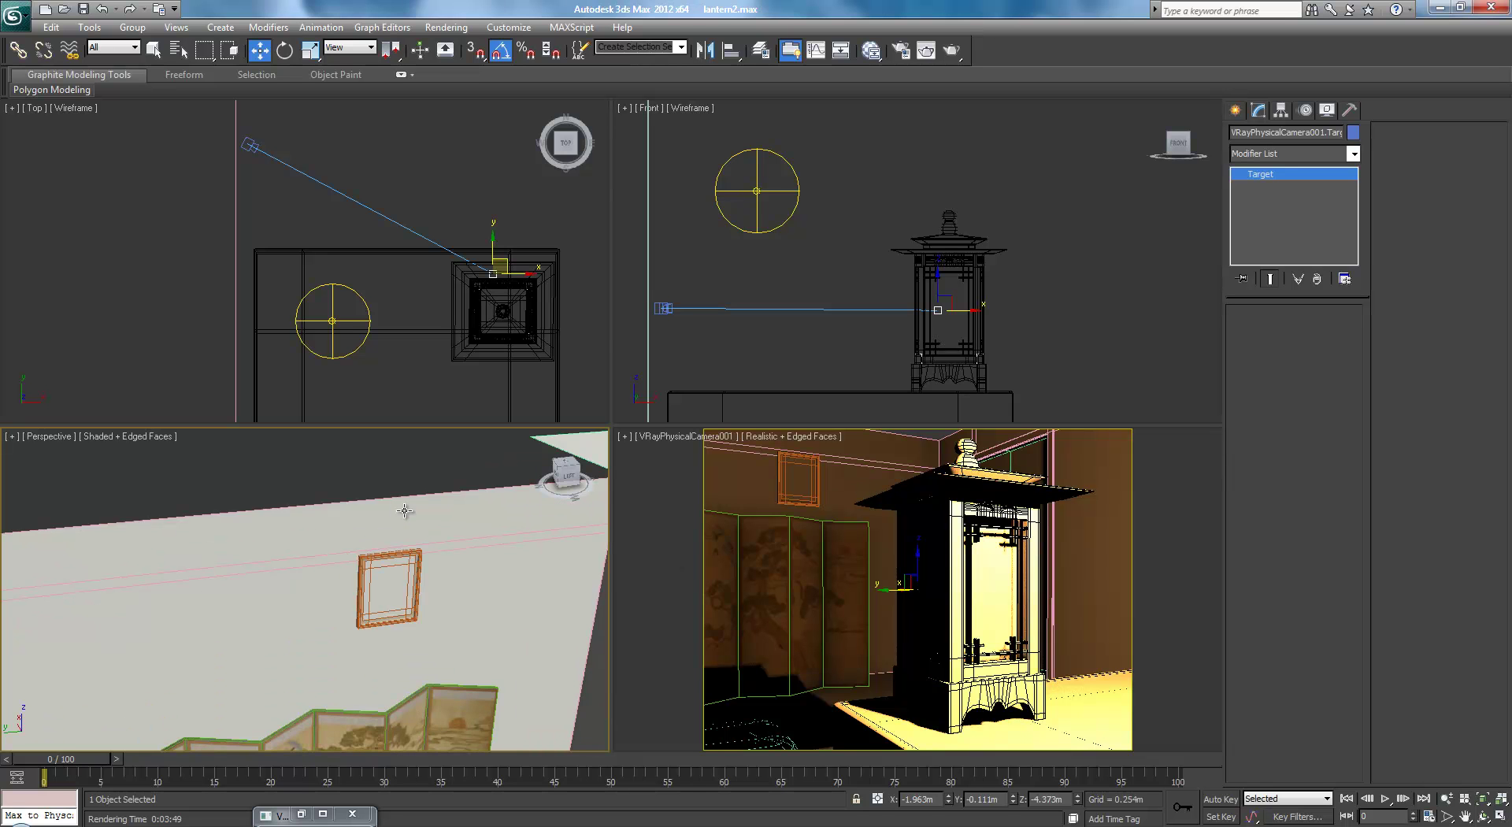
# Open the Slate Material Editor and add a new VRayMtl node in an empty area of the material graph
pyautogui.press('m')
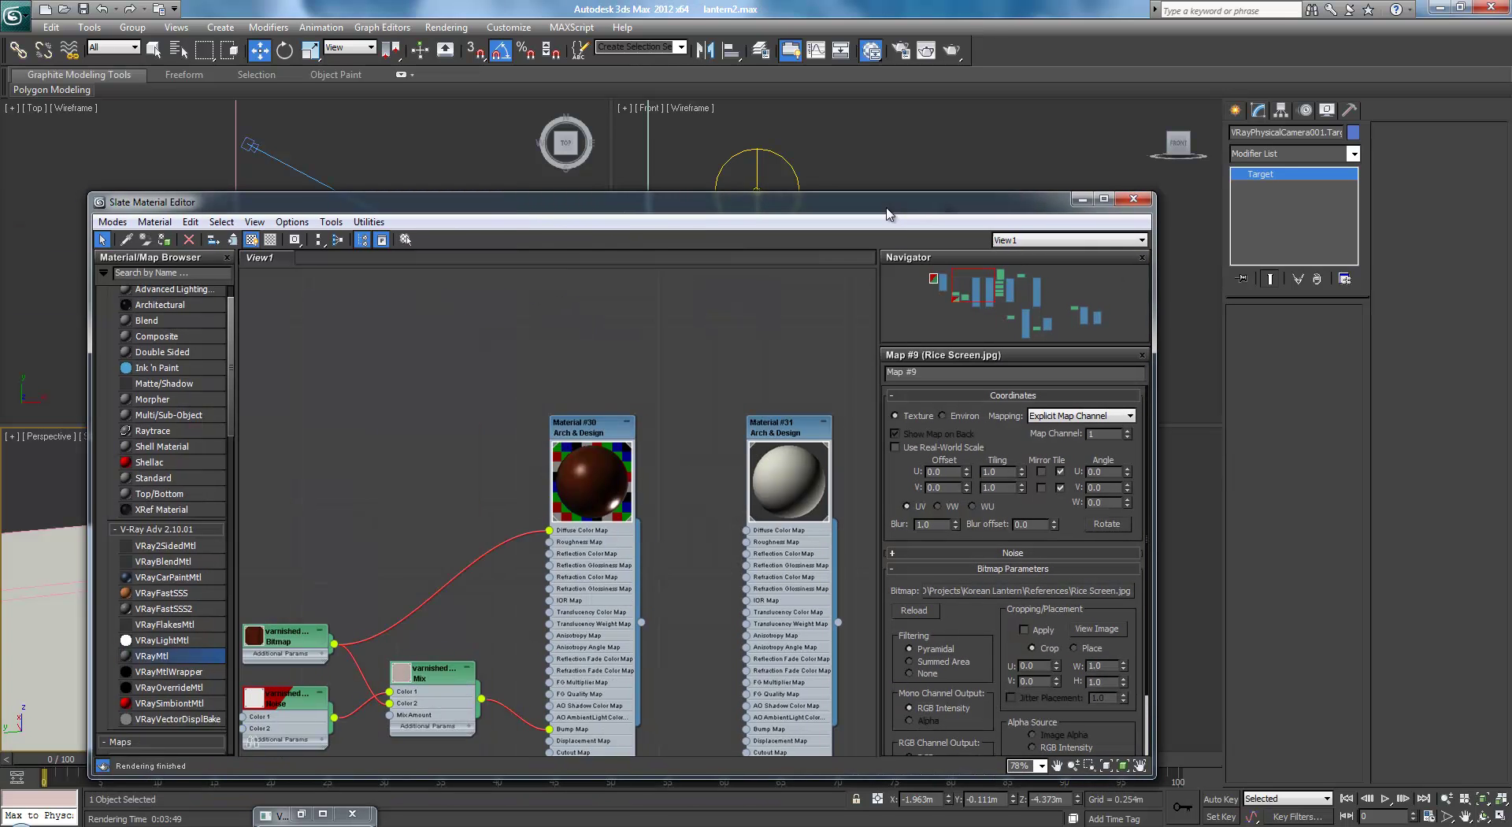
pyautogui.moveTo(887, 210); pyautogui.dragTo(945, 180)
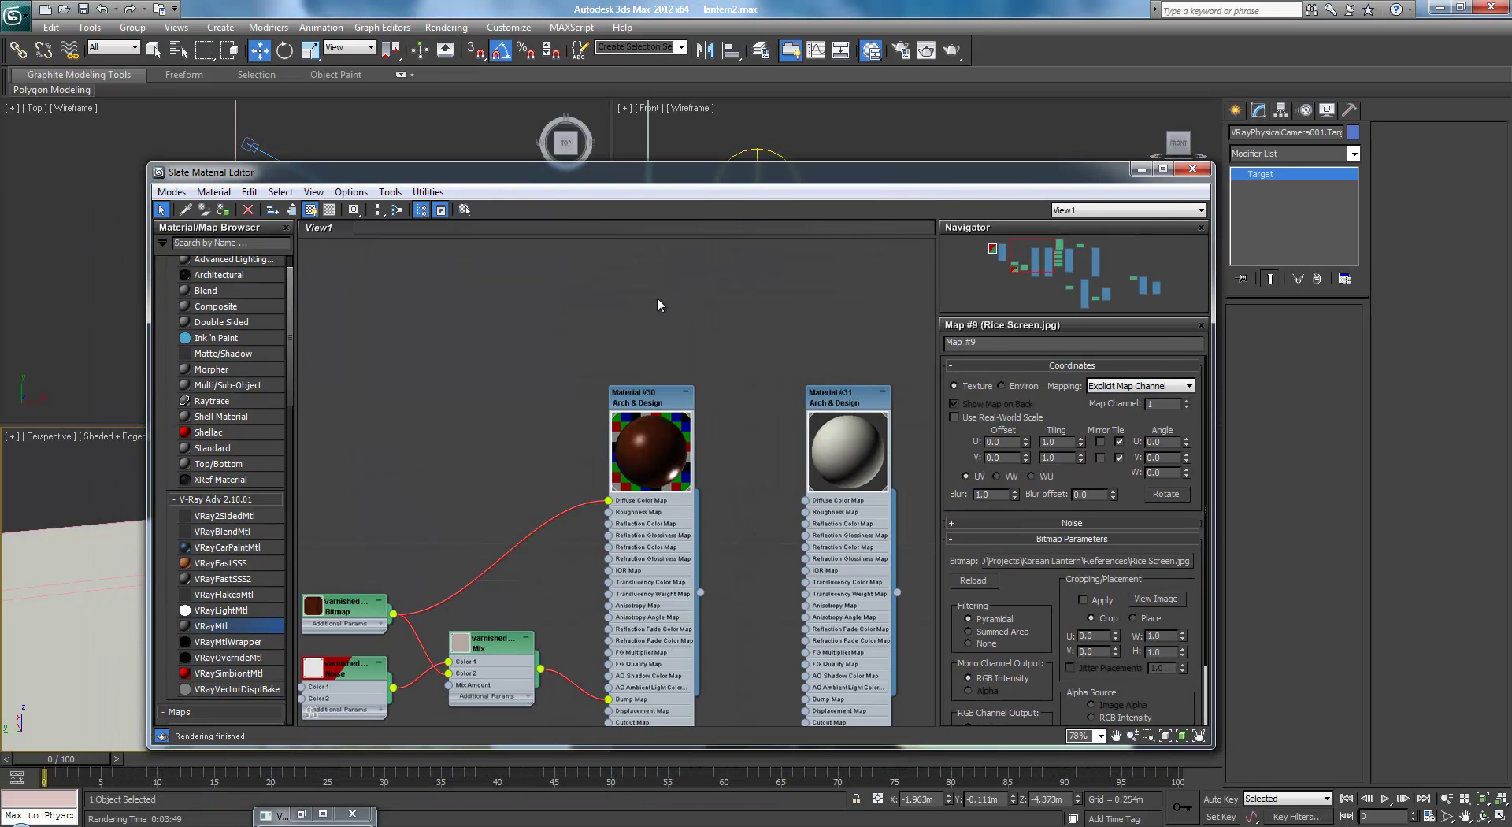
pyautogui.scroll(-5, 472, 422)
pyautogui.moveTo(338, 578); pyautogui.dragTo(373, 630, button='middle')
# Connect a Bitmap map loaded with the Chinese Writing image to the new VRayMtl's Diffuse map and space out the map node
pyautogui.moveTo(468, 357); pyautogui.dragTo(489, 321)
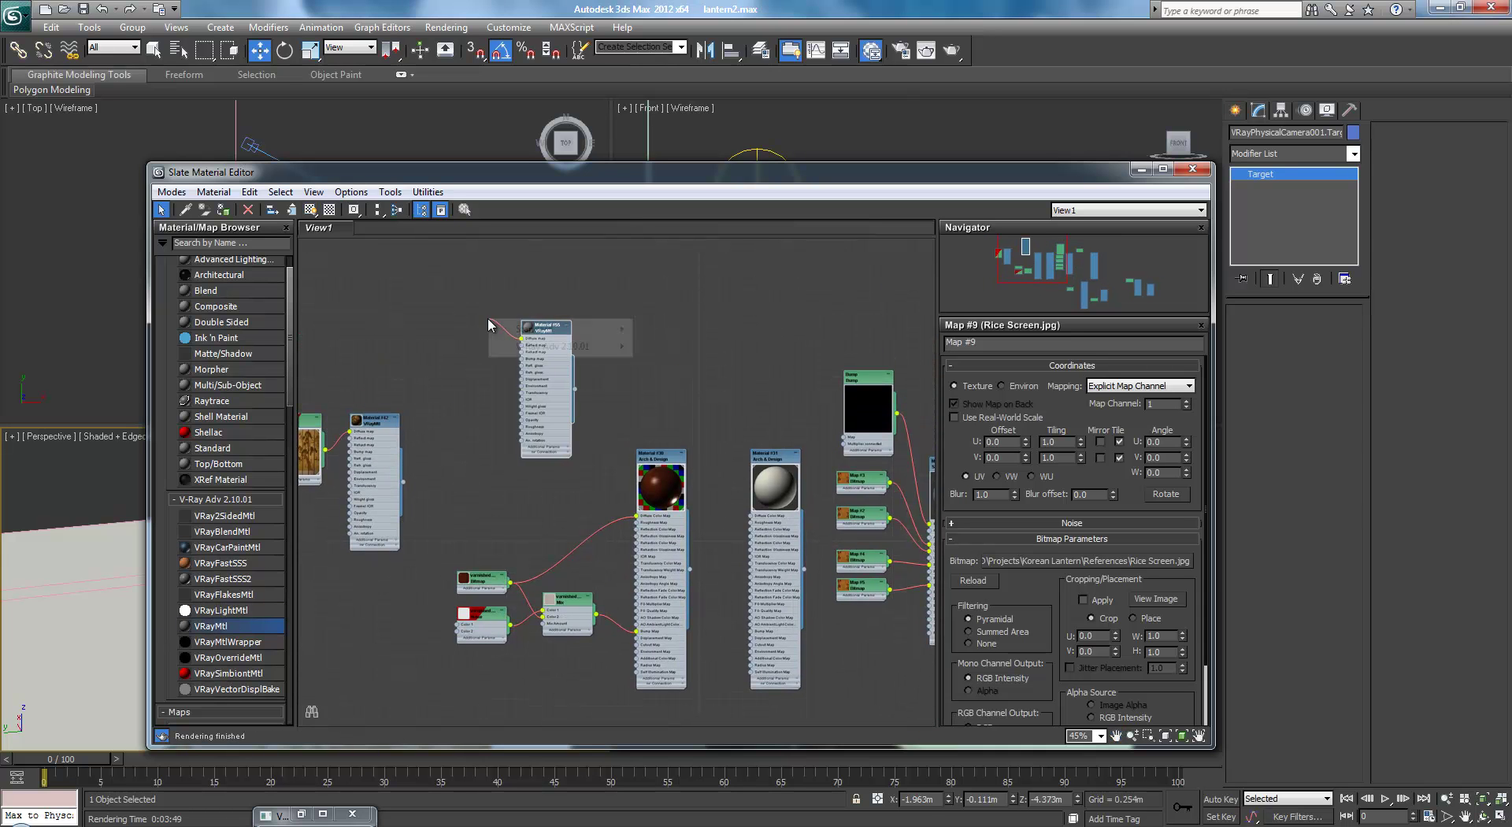
pyautogui.moveTo(615, 331)
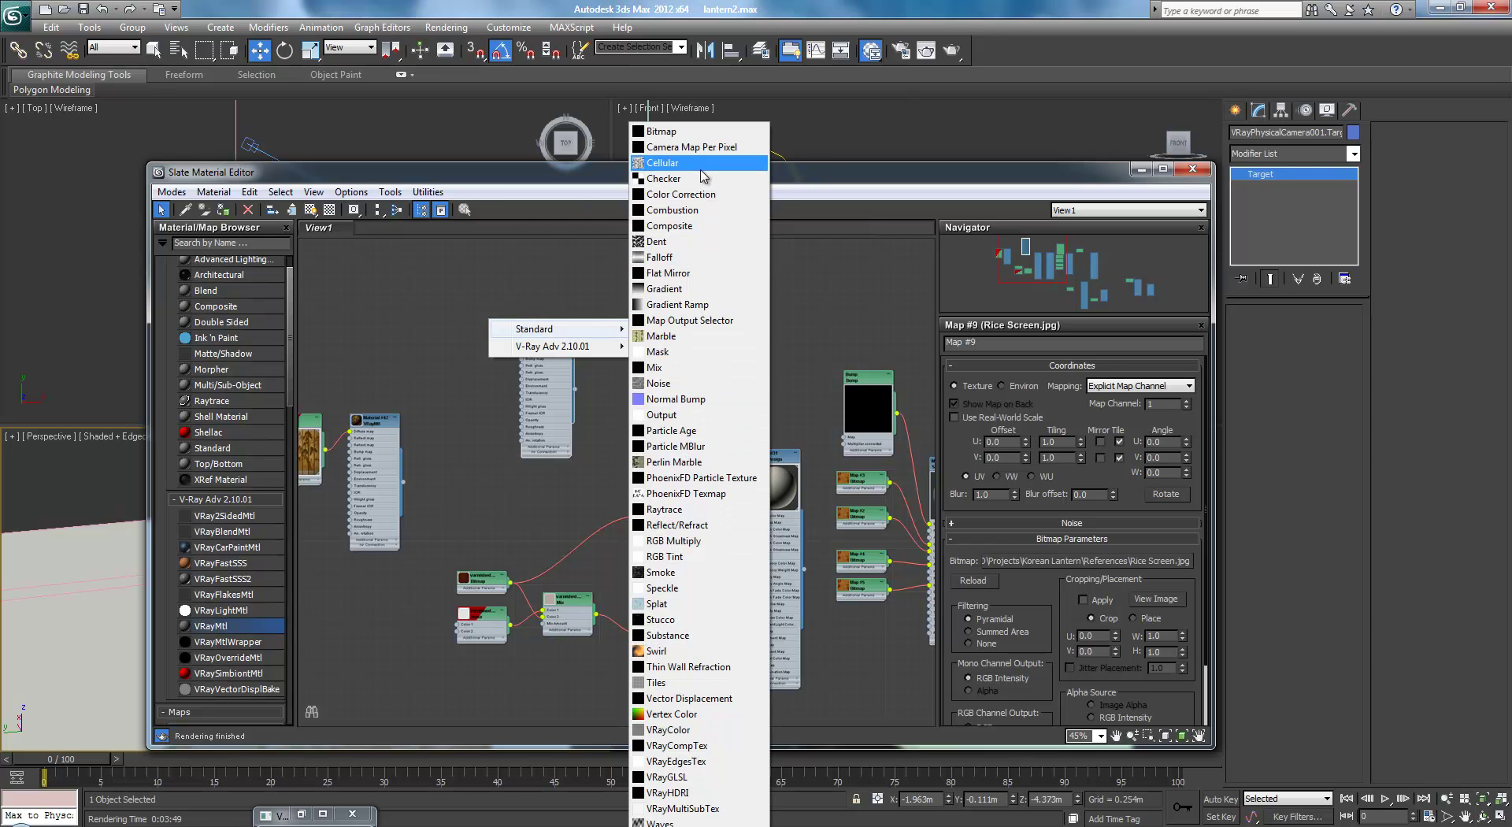
pyautogui.click(693, 133)
pyautogui.click(64, 130)
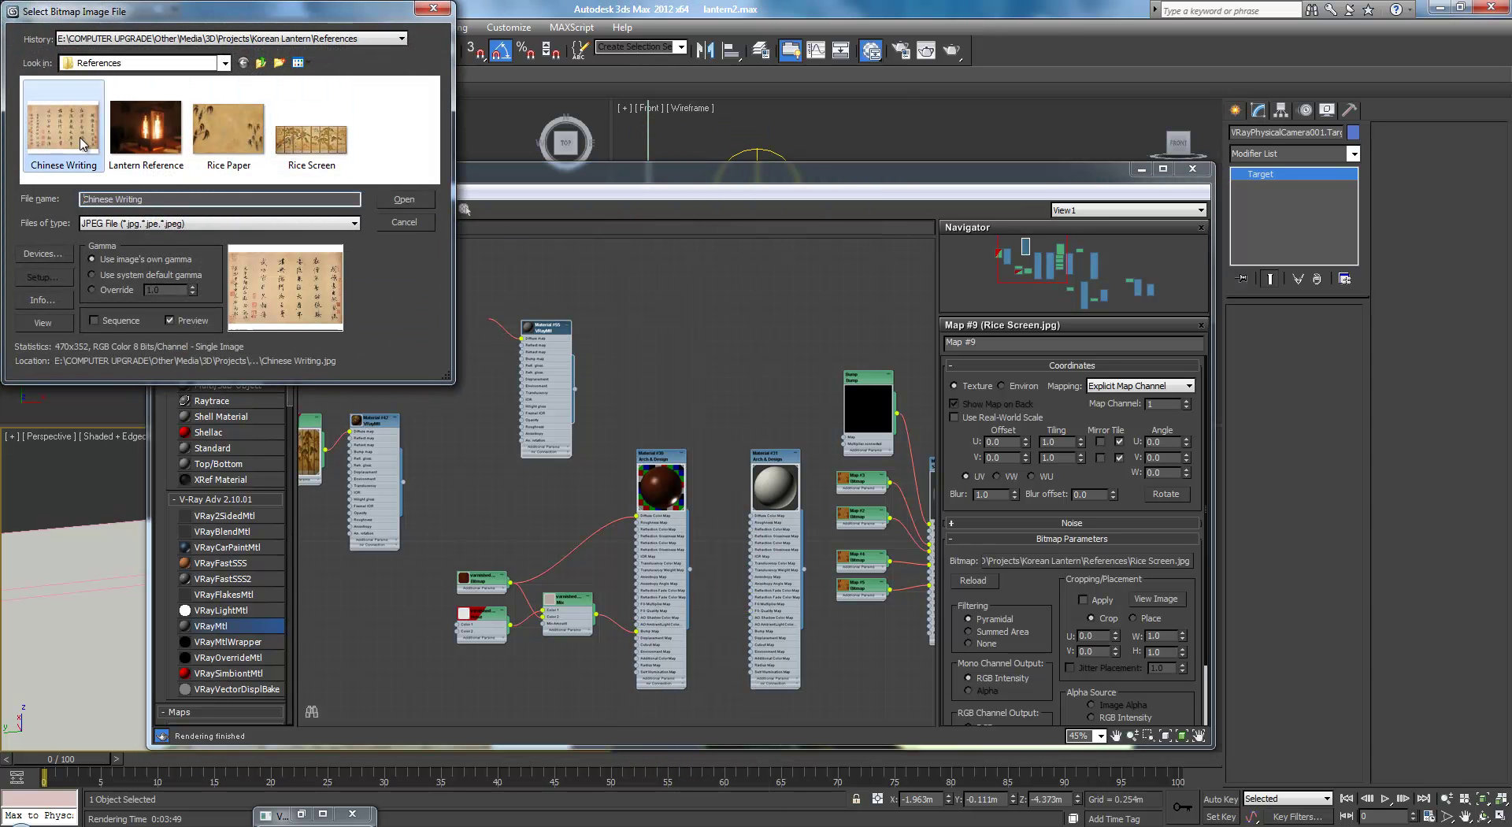
pyautogui.click(404, 199)
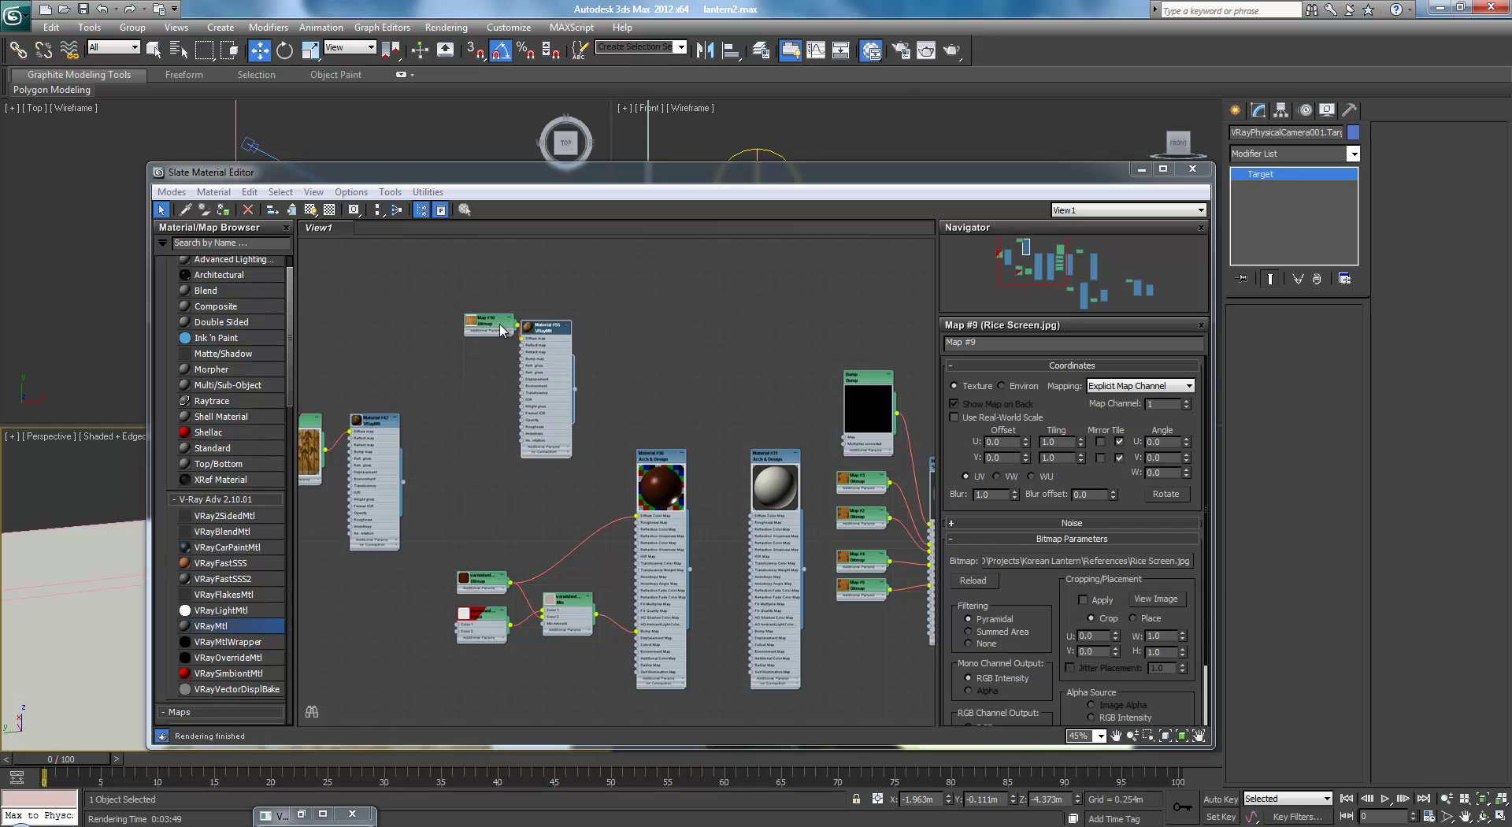
pyautogui.moveTo(501, 329); pyautogui.dragTo(479, 329)
# Open the new VRayMtl's parameters and enlarge the preview sample on its node
pyautogui.doubleClick(554, 325)
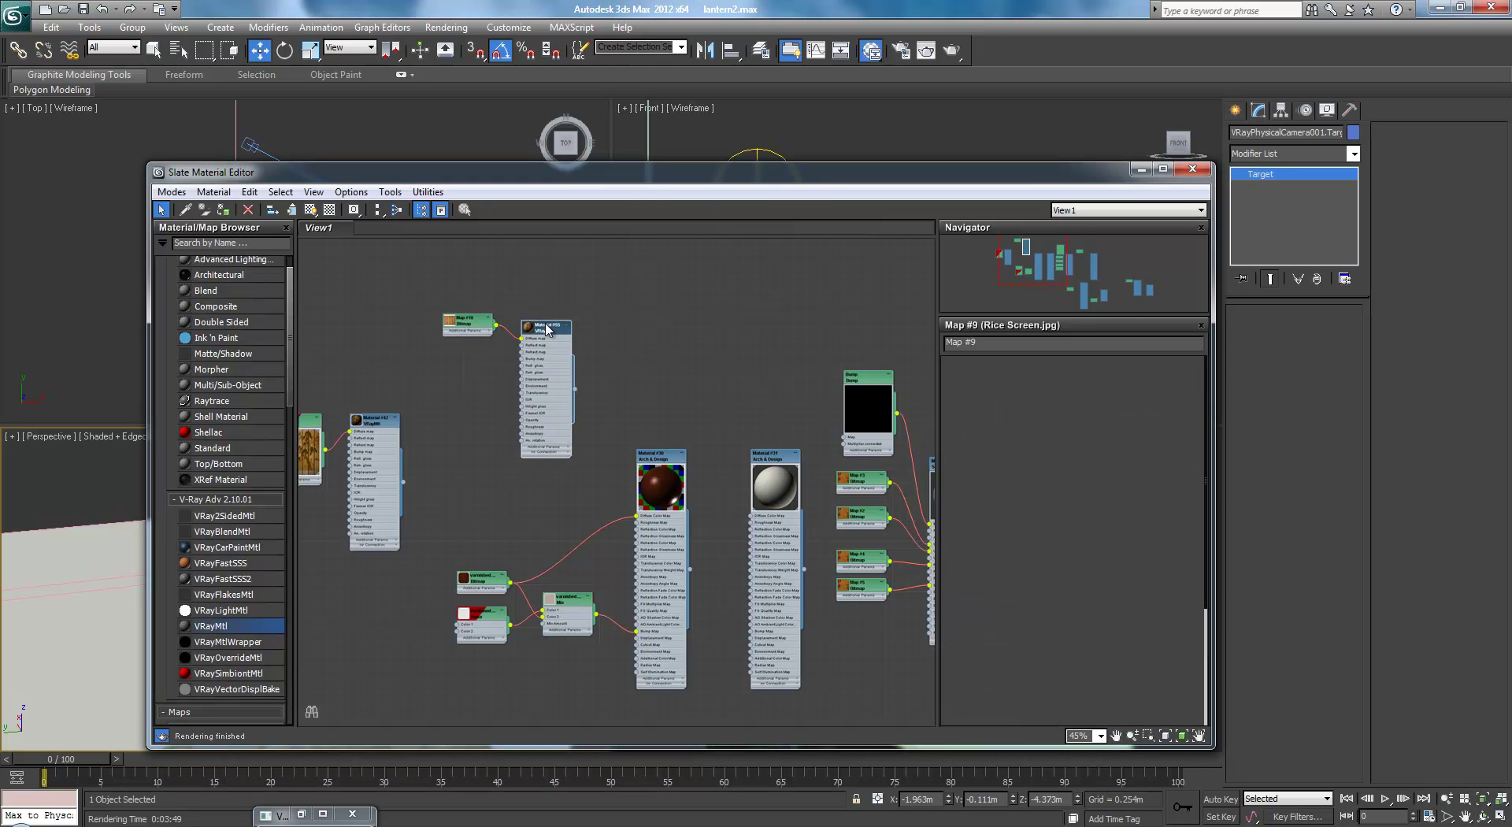
pyautogui.moveTo(1080, 589); pyautogui.dragTo(1089, 496)
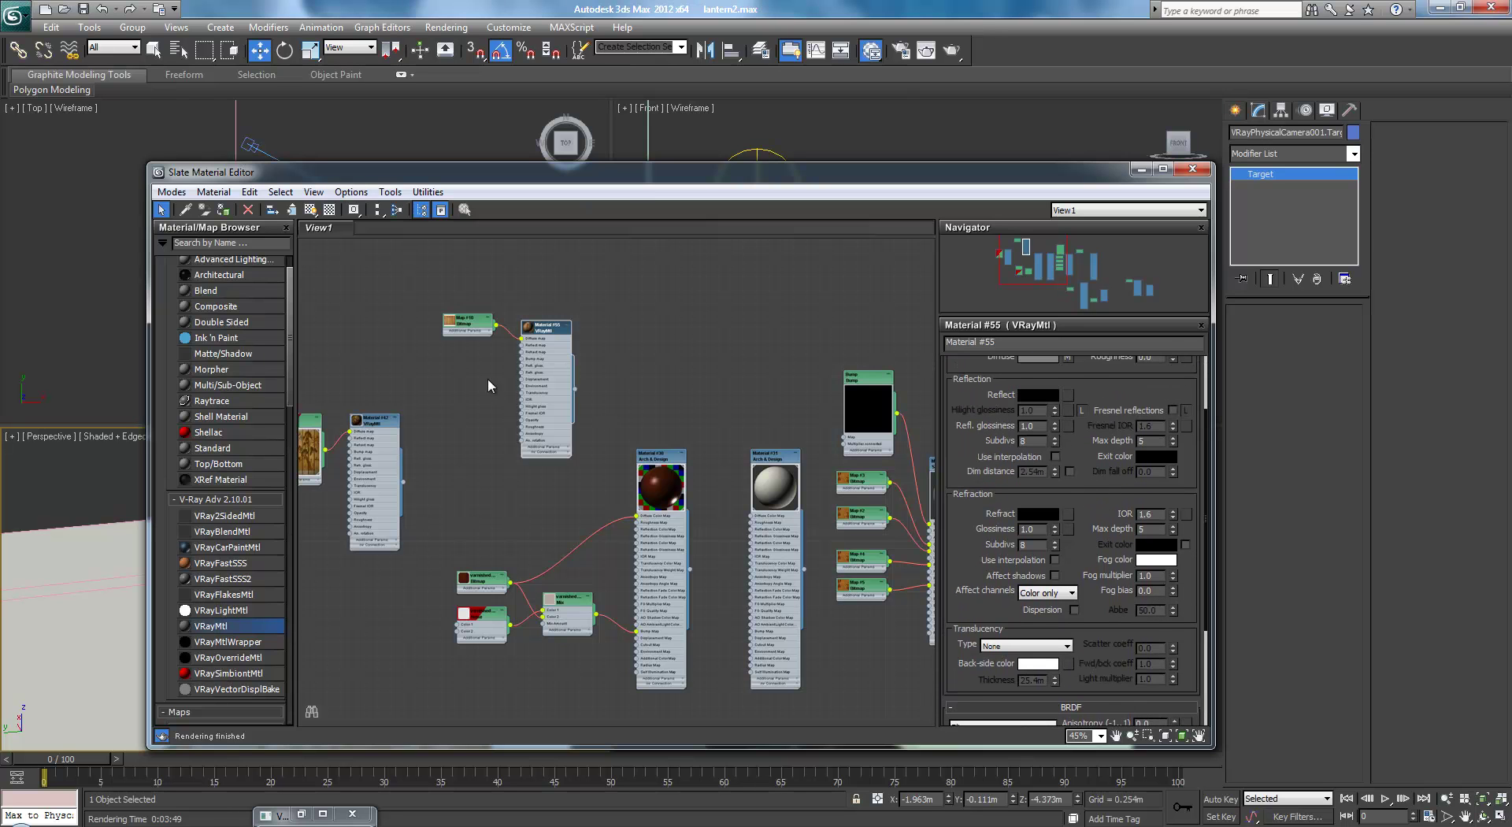
pyautogui.scroll(8, 505, 340)
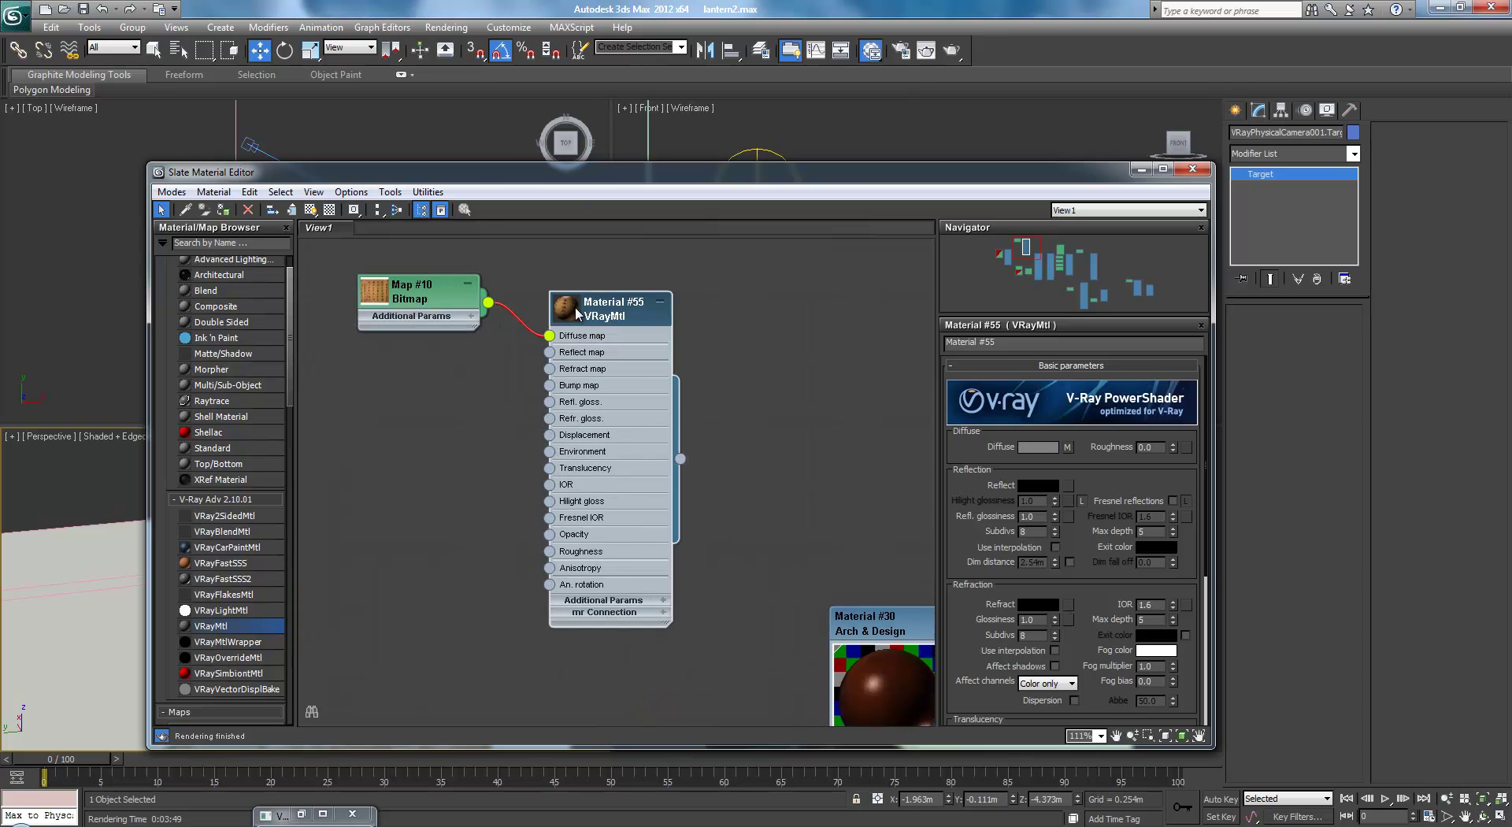
pyautogui.doubleClick(577, 310)
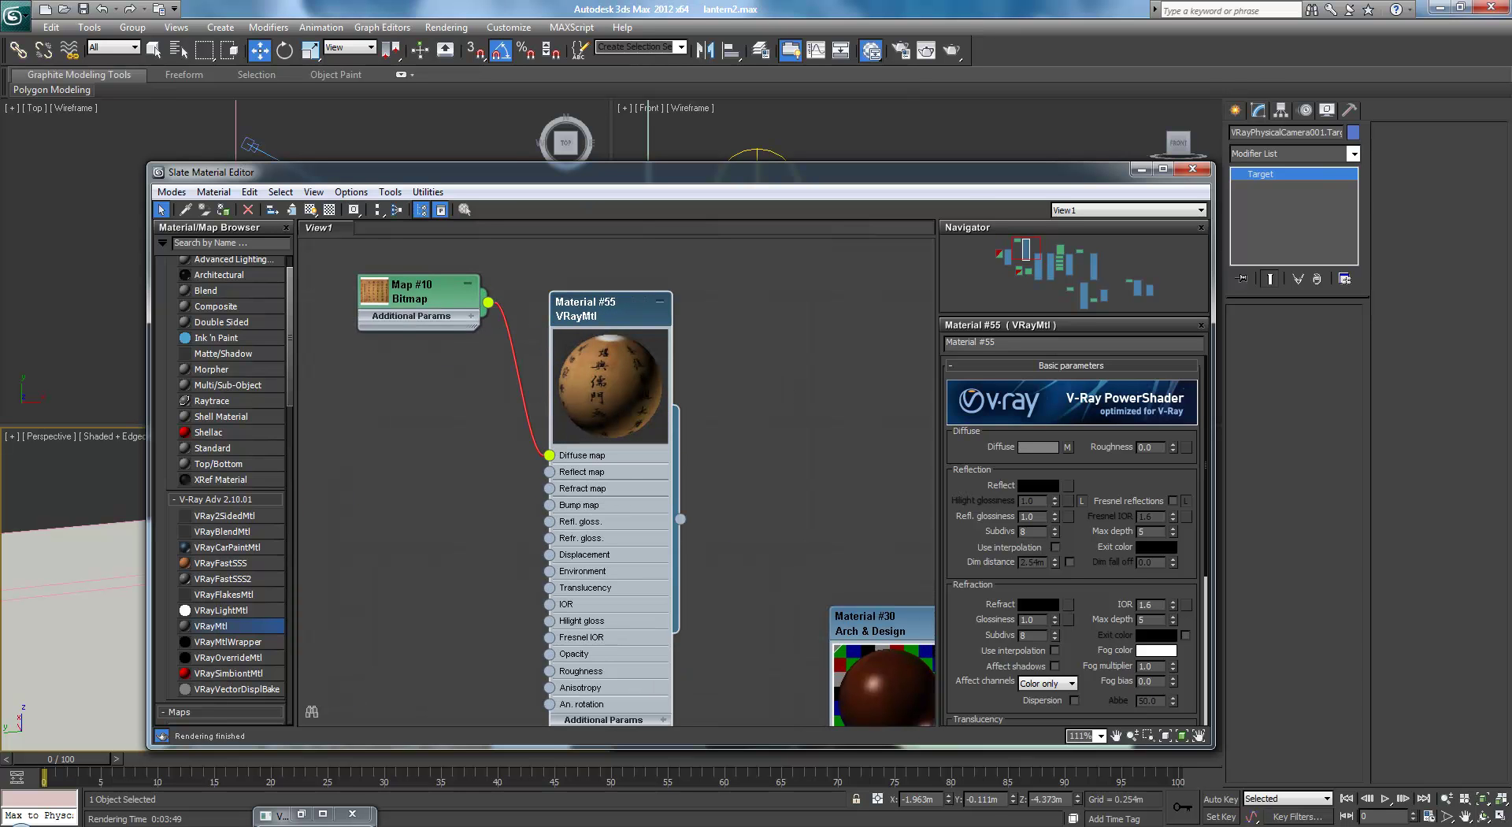
# Assign the new VRayMtl to the picture in the wall frame and show its Chinese Writing map in the viewport
pyautogui.moveTo(953, 175); pyautogui.dragTo(486, 367)
pyautogui.moveTo(218, 697); pyautogui.dragTo(796, 476)
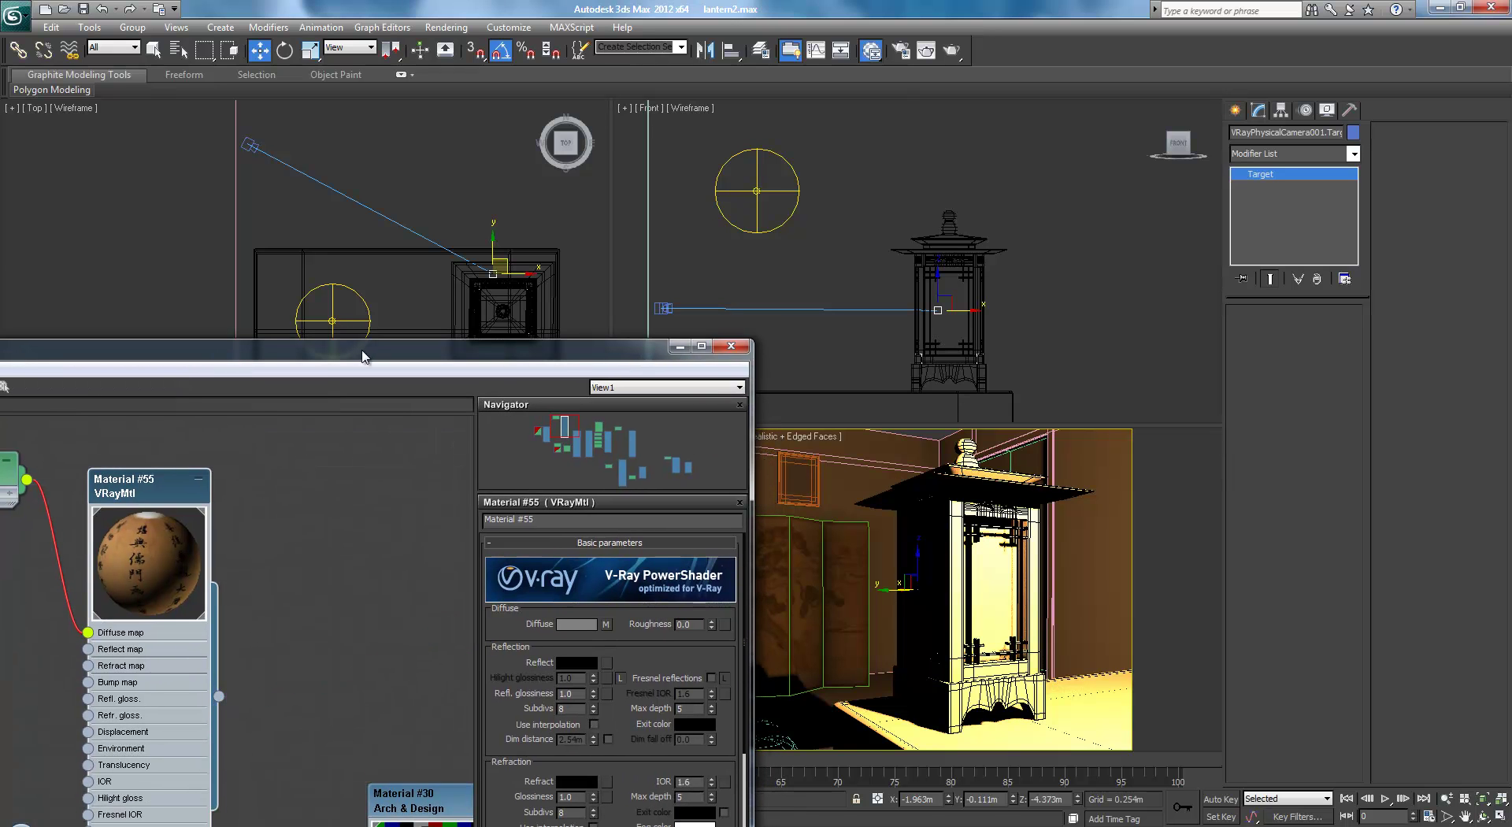
pyautogui.moveTo(363, 357); pyautogui.dragTo(791, 371)
pyautogui.doubleClick(378, 482)
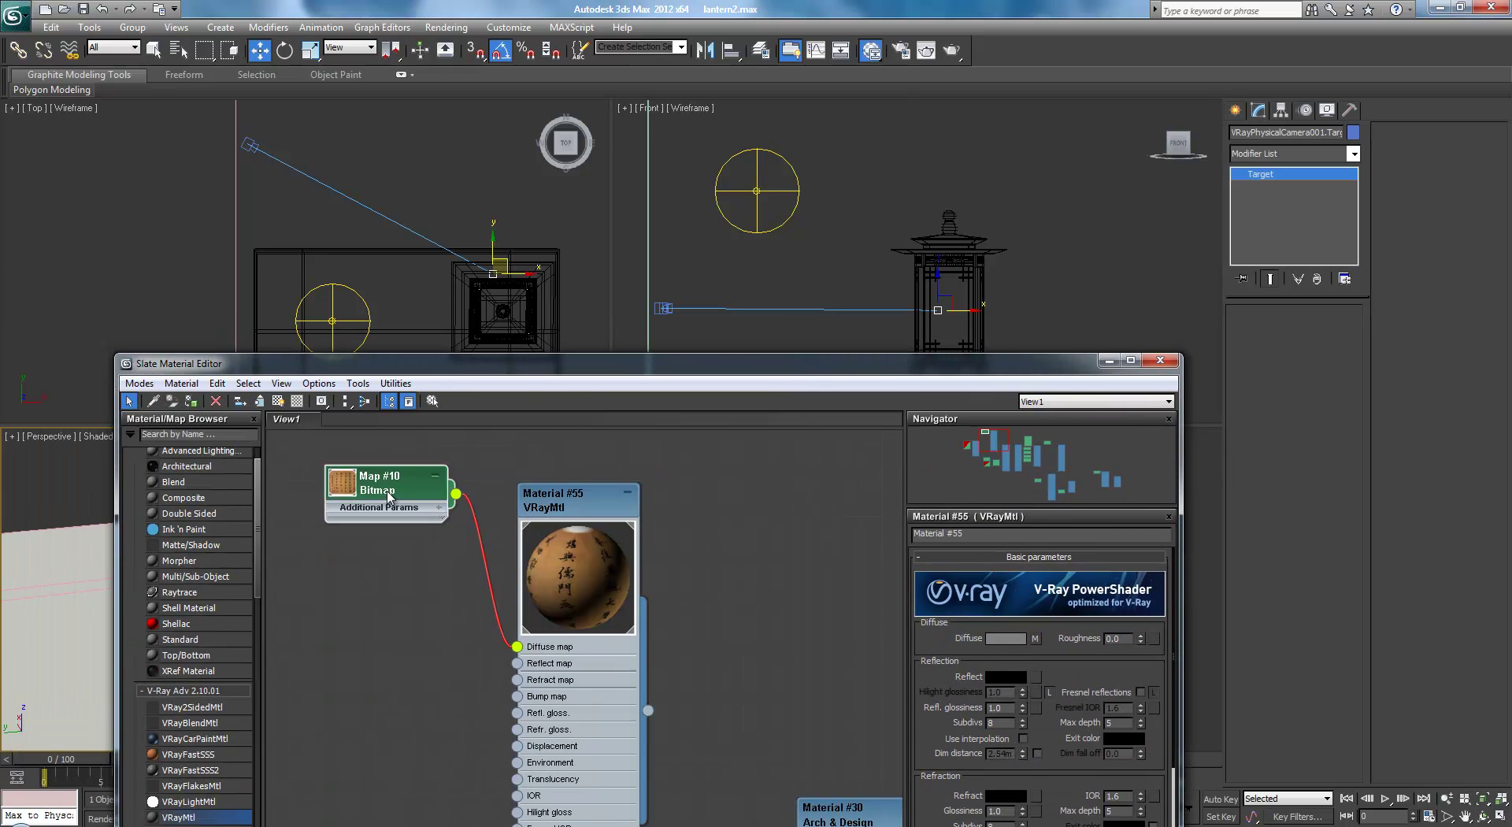
pyautogui.click(277, 401)
pyautogui.moveTo(989, 370); pyautogui.dragTo(472, 327)
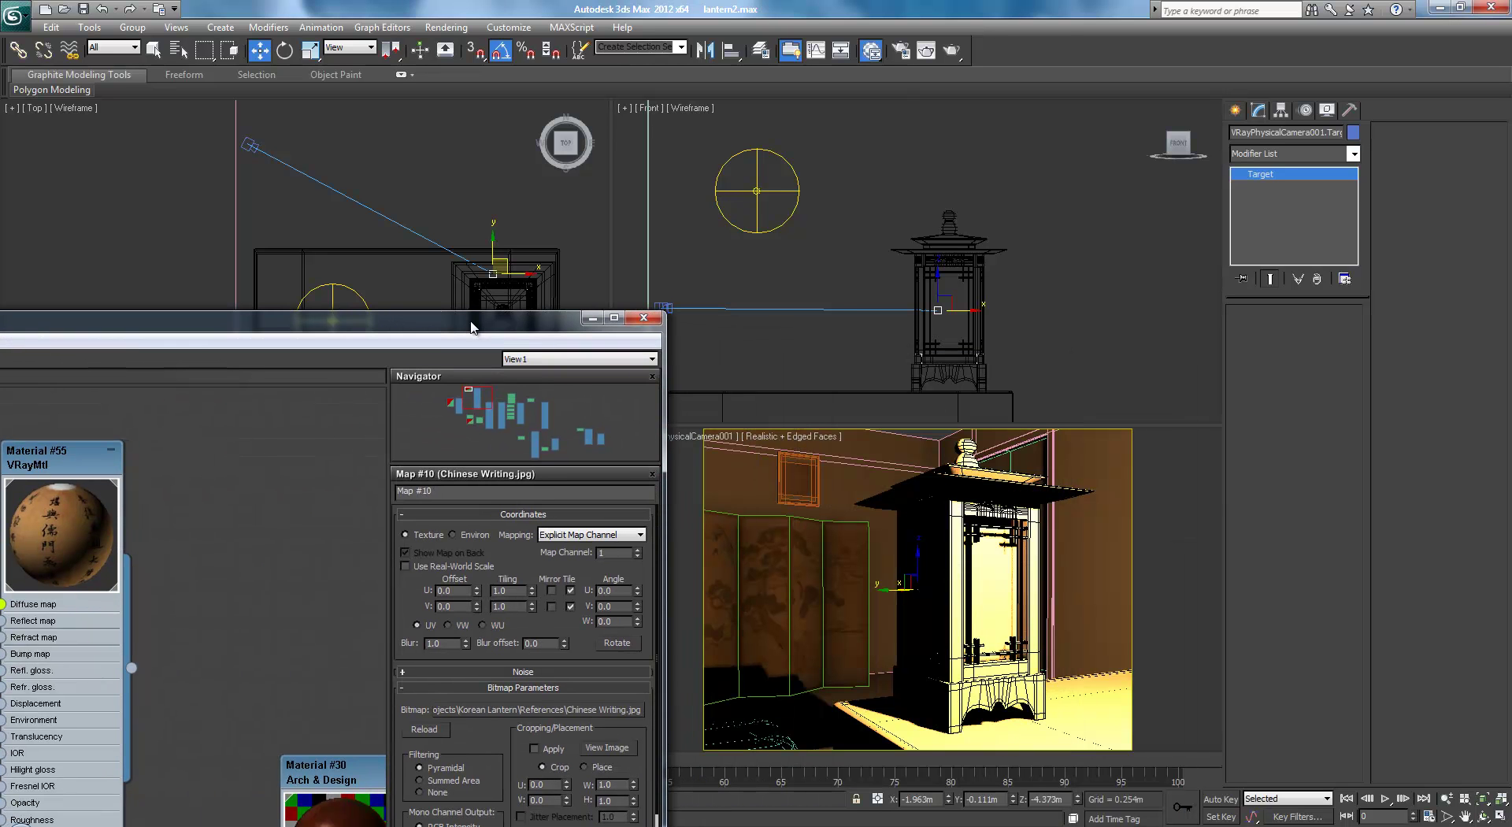
pyautogui.click(593, 317)
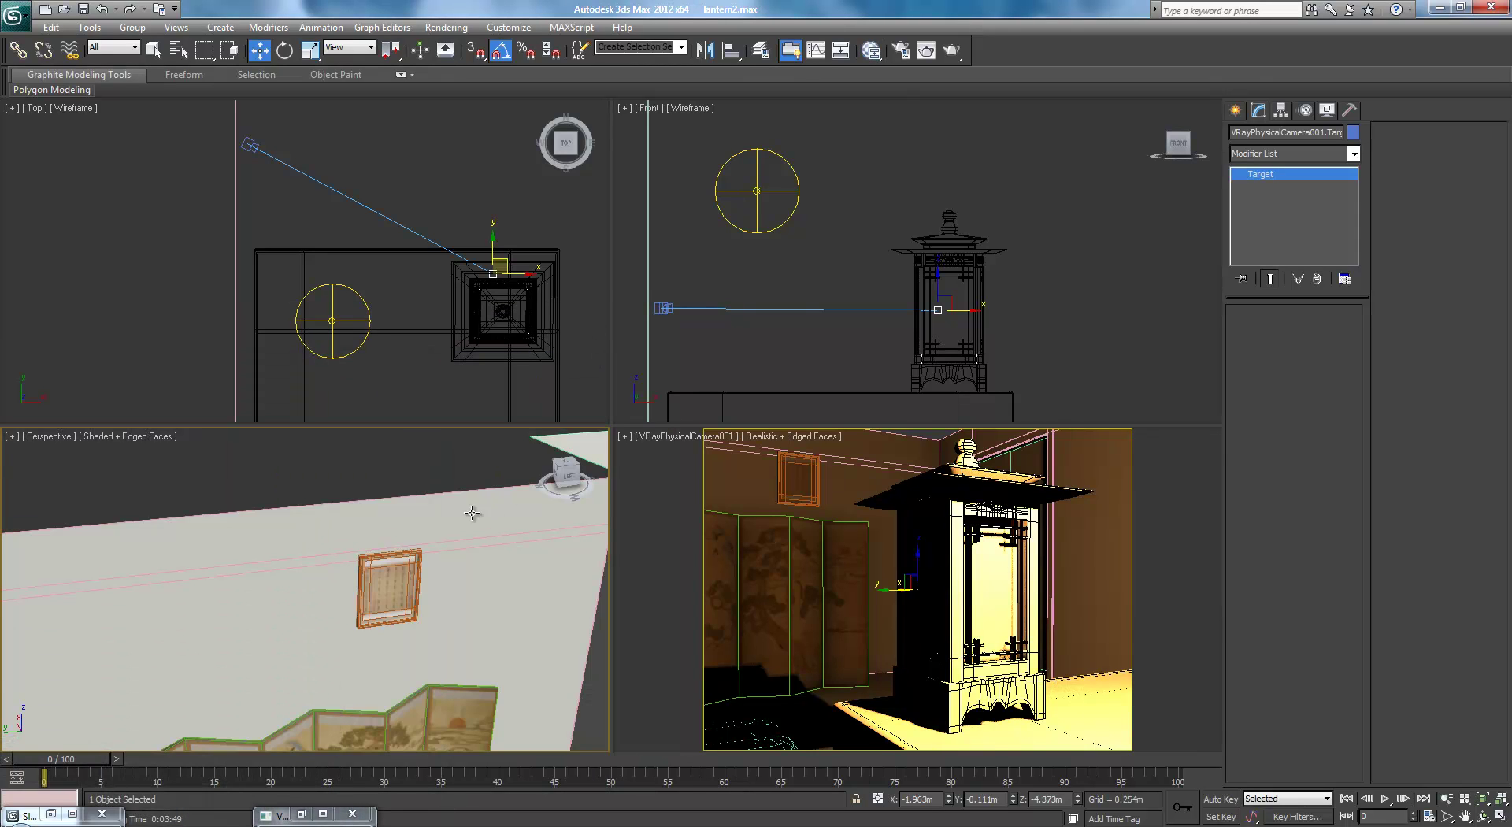
# Examine up close how the Chinese Writing texture fits inside the wall picture frame in the perspective view
pyautogui.hotkey('alt', 'w')
pyautogui.scroll(4, 837, 489)
pyautogui.moveTo(1032, 459)
pyautogui.keyDown('alt'); pyautogui.mouseDown(button='middle')
pyautogui.moveTo(997, 426)
pyautogui.moveTo(1009, 456)
pyautogui.mouseUp(button='middle'); pyautogui.keyUp('alt')
pyautogui.moveTo(1106, 469); pyautogui.dragTo(339, 441, button='middle')
pyautogui.moveTo(979, 510); pyautogui.dragTo(731, 469, button='middle')
pyautogui.scroll(3, 731, 469)
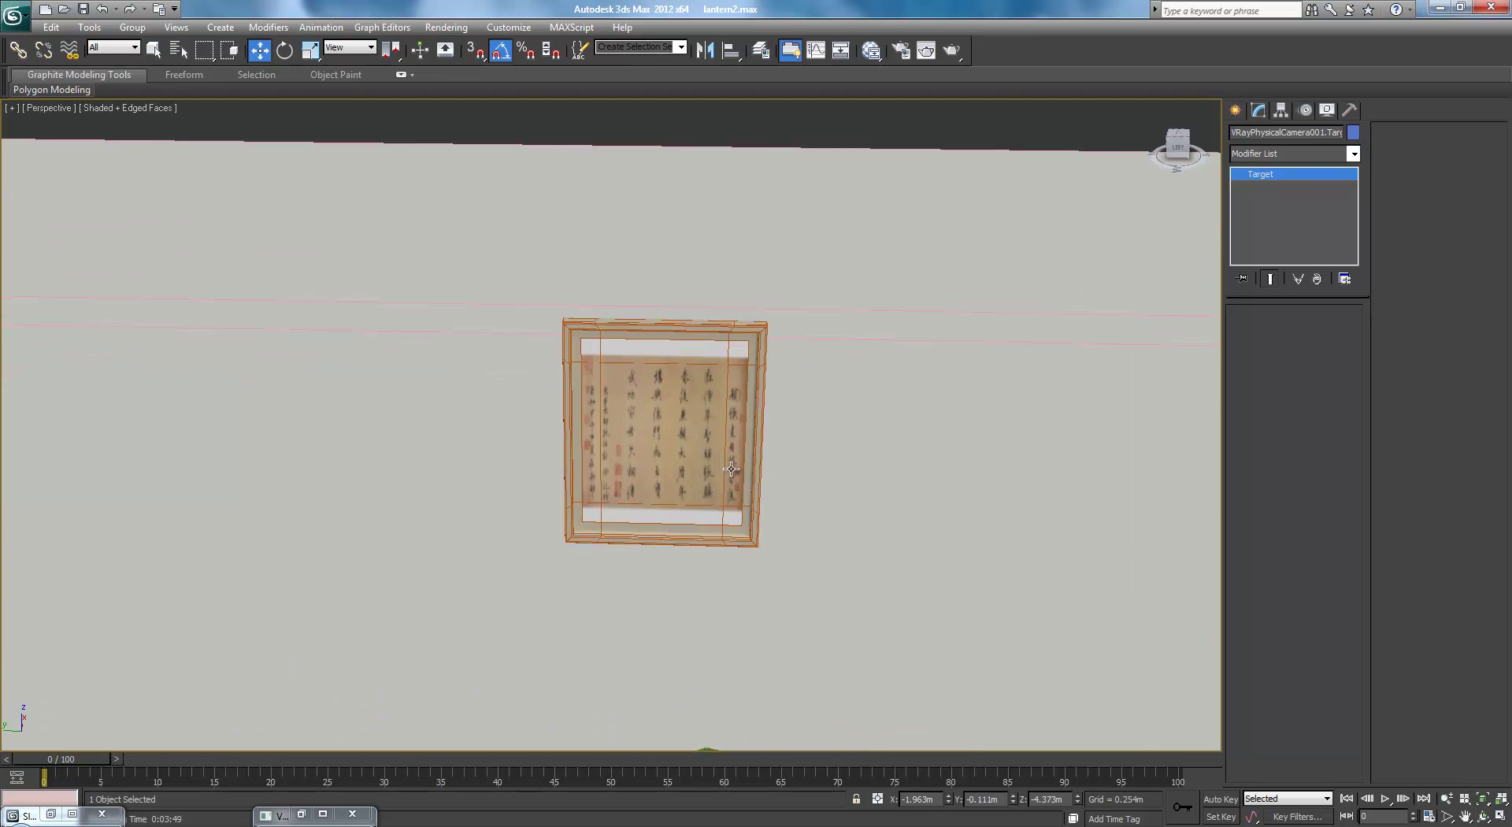
pyautogui.scroll(3, 732, 470)
pyautogui.keyDown('alt'); pyautogui.moveTo(689, 416); pyautogui.dragTo(644, 475, button='middle'); pyautogui.keyUp('alt')
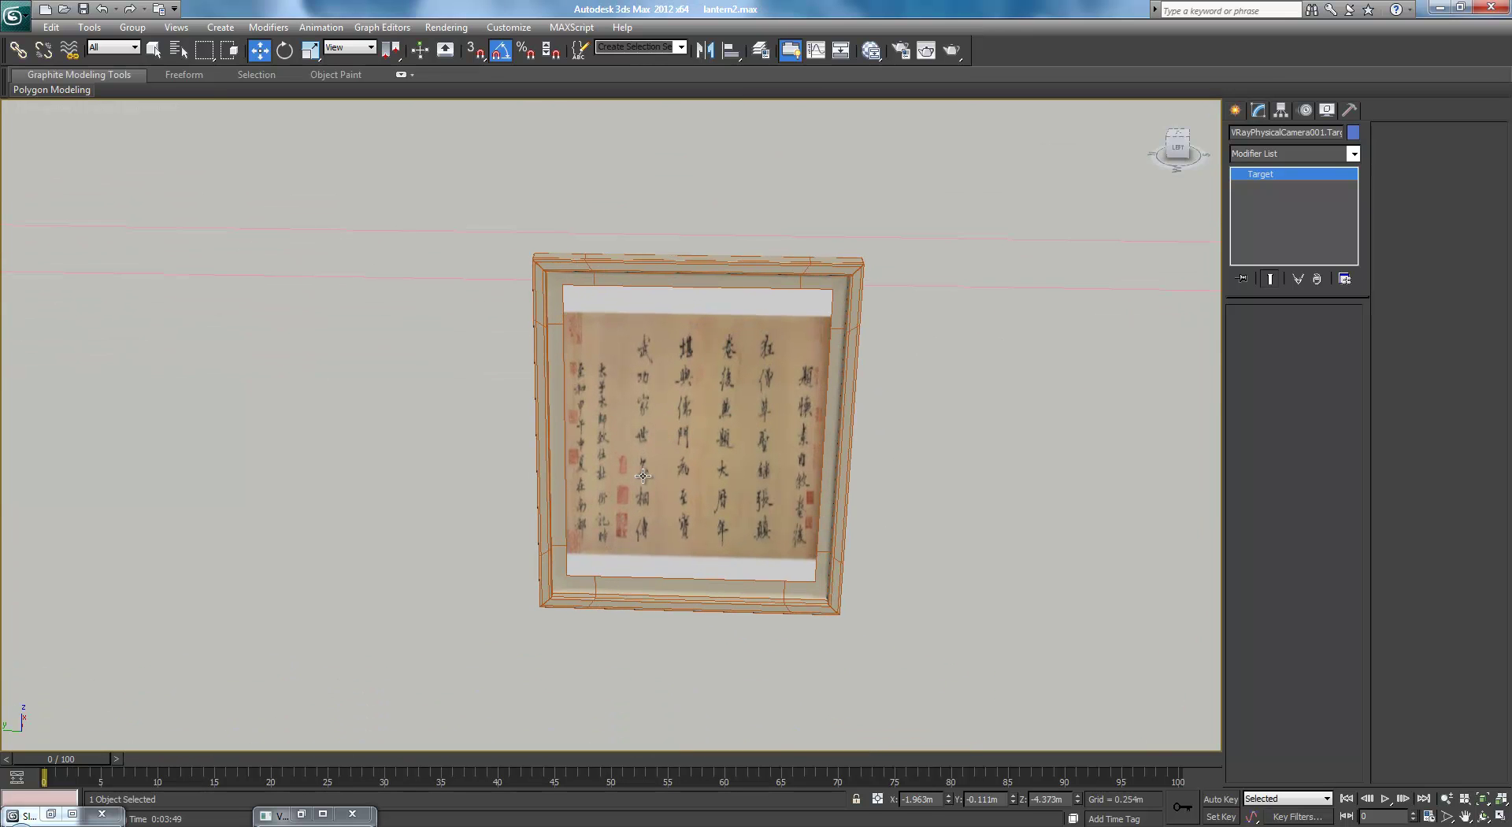
pyautogui.scroll(-2, 643, 473)
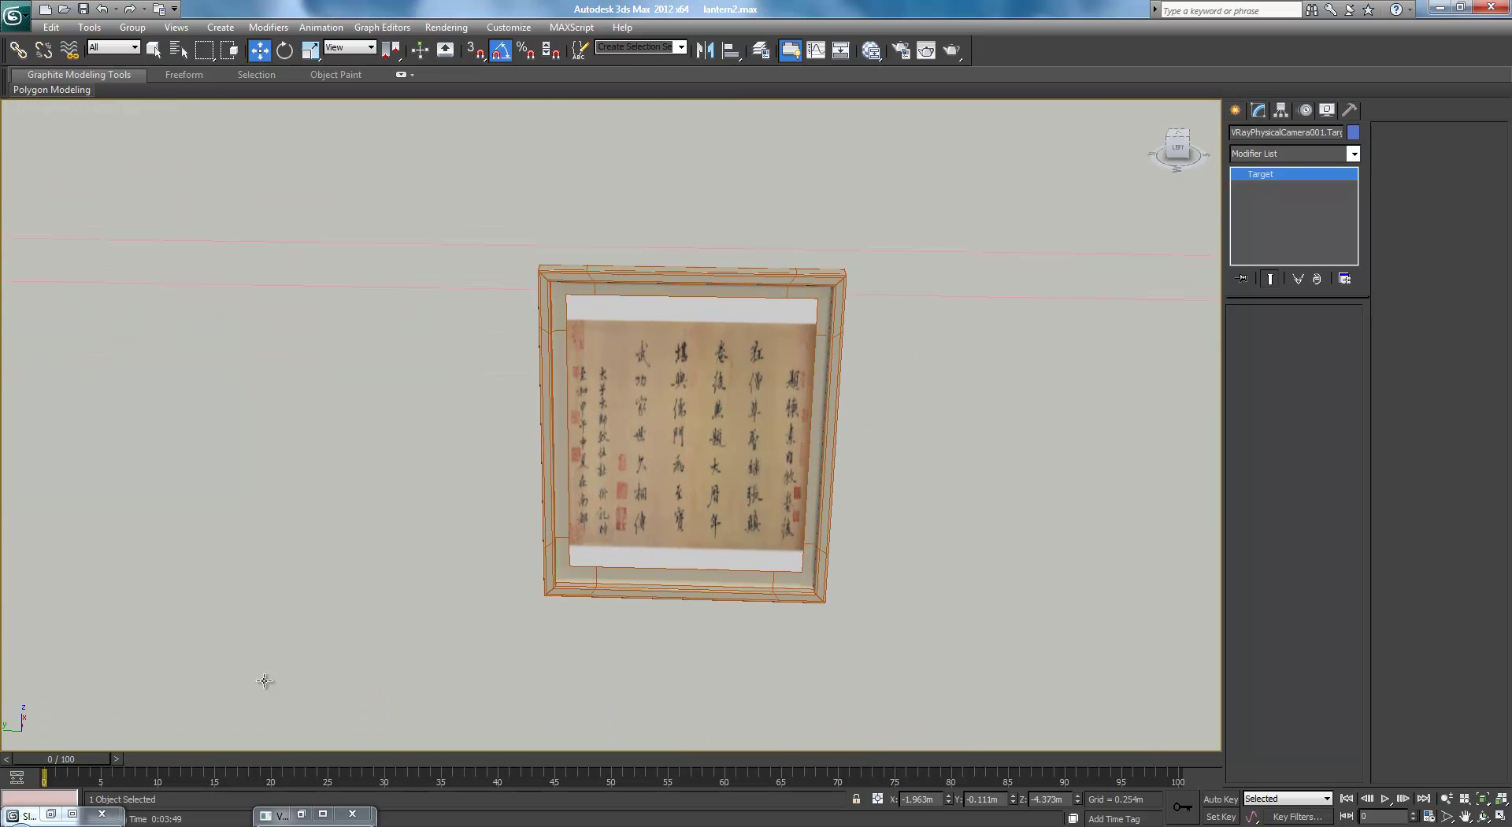
# Try a V angle of 90 on the Chinese Writing bitmap and reset it to 0
pyautogui.press('m')
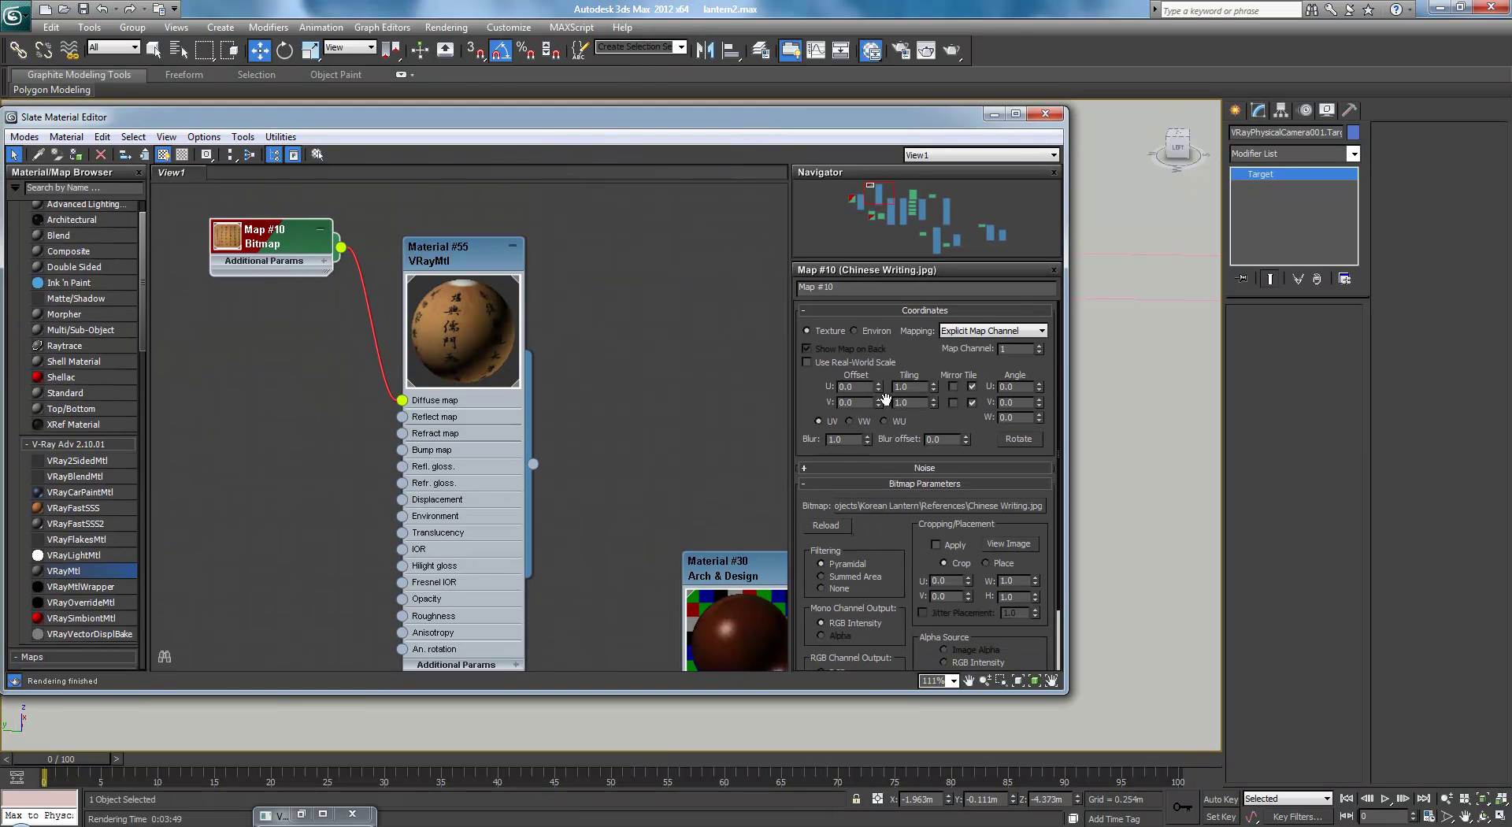
pyautogui.doubleClick(1025, 403)
pyautogui.press('Return')
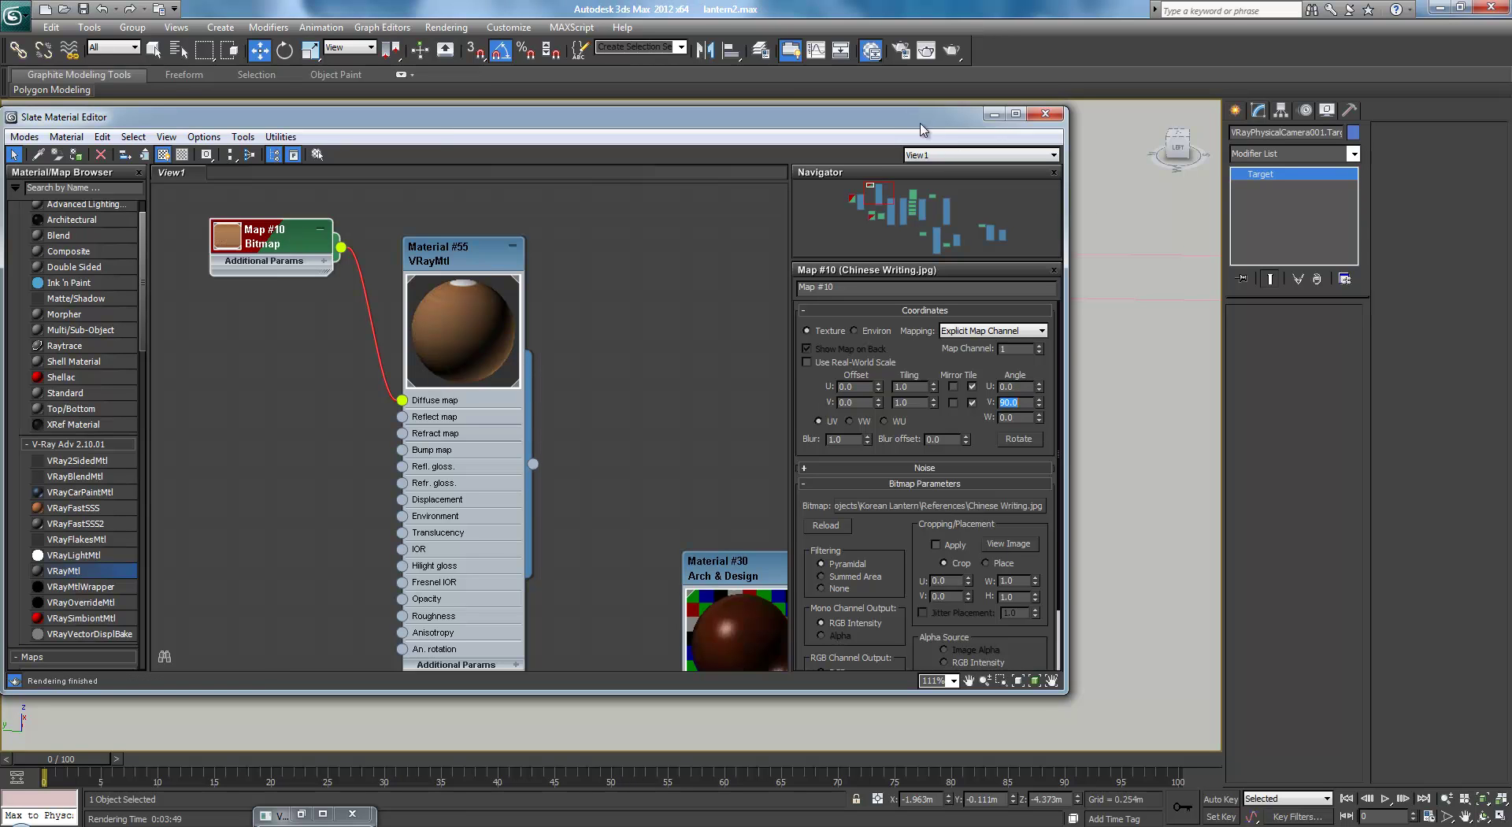
pyautogui.moveTo(920, 118); pyautogui.dragTo(460, 113)
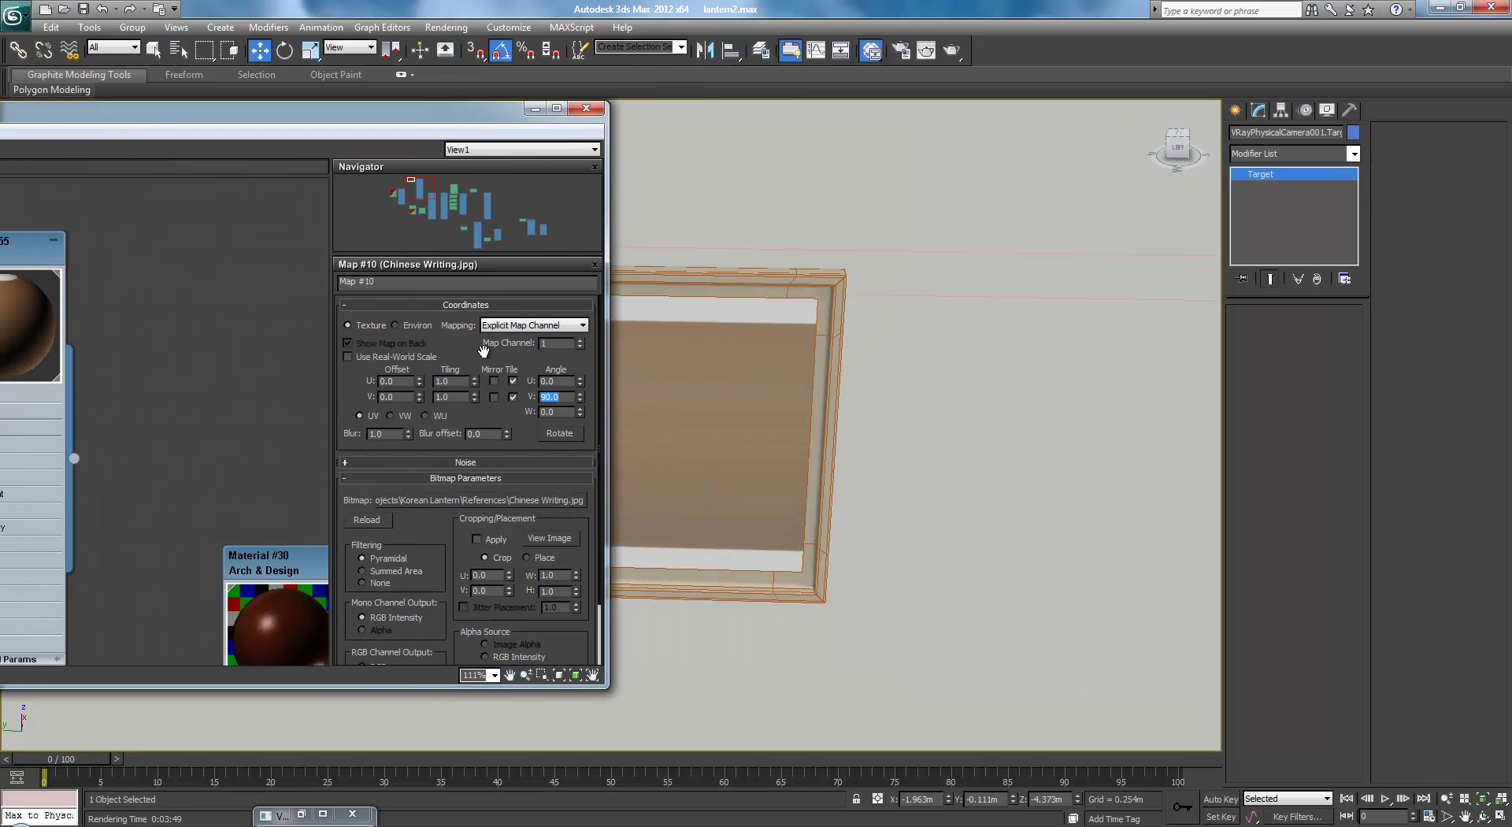
pyautogui.write('0')
pyautogui.press('Return')
# Try a U angle of 90 on the Chinese Writing bitmap and reset it to 0
pyautogui.doubleClick(561, 382)
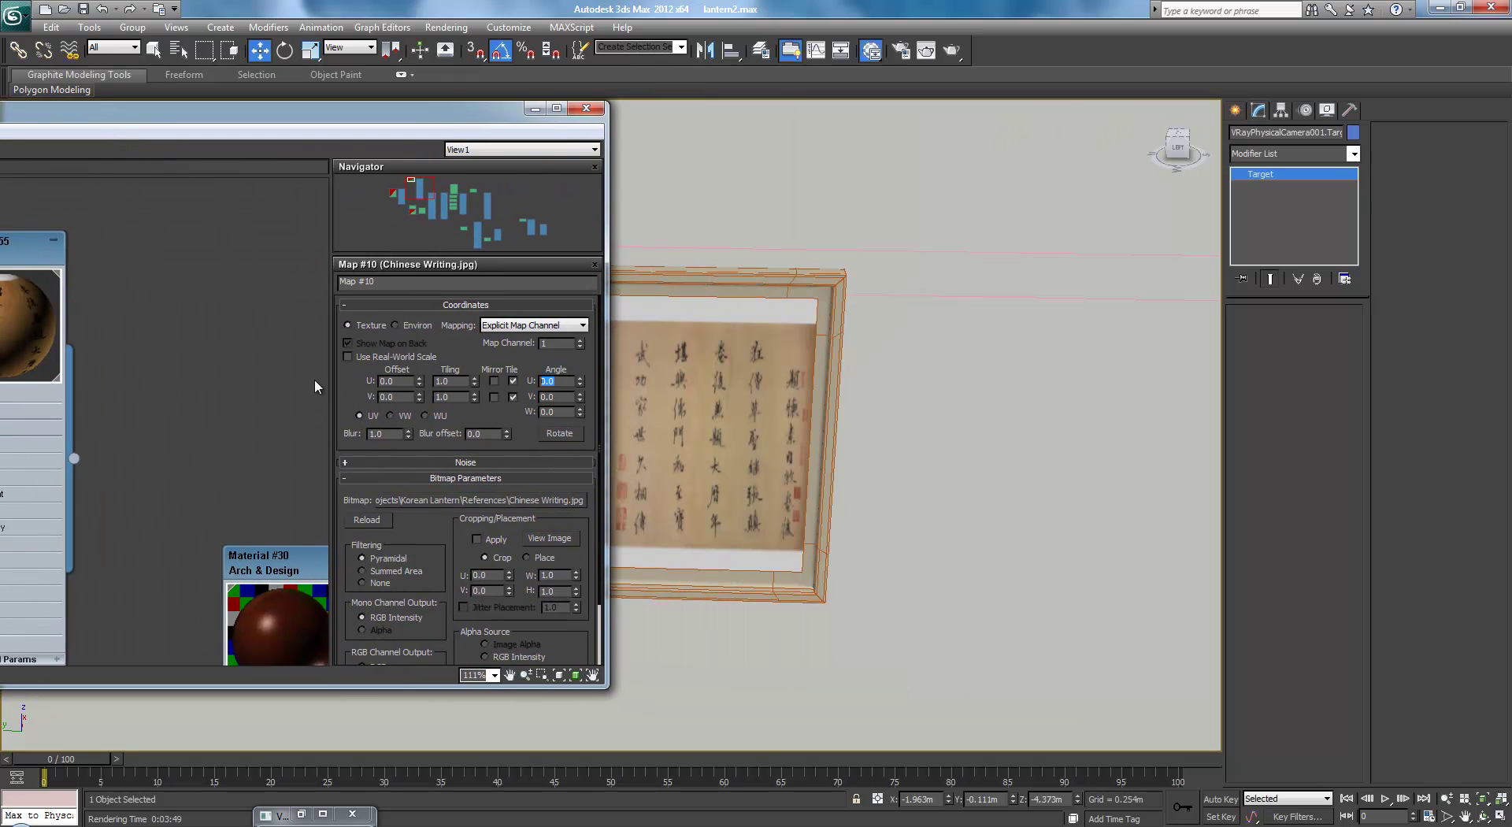
pyautogui.write('90')
pyautogui.press('Return')
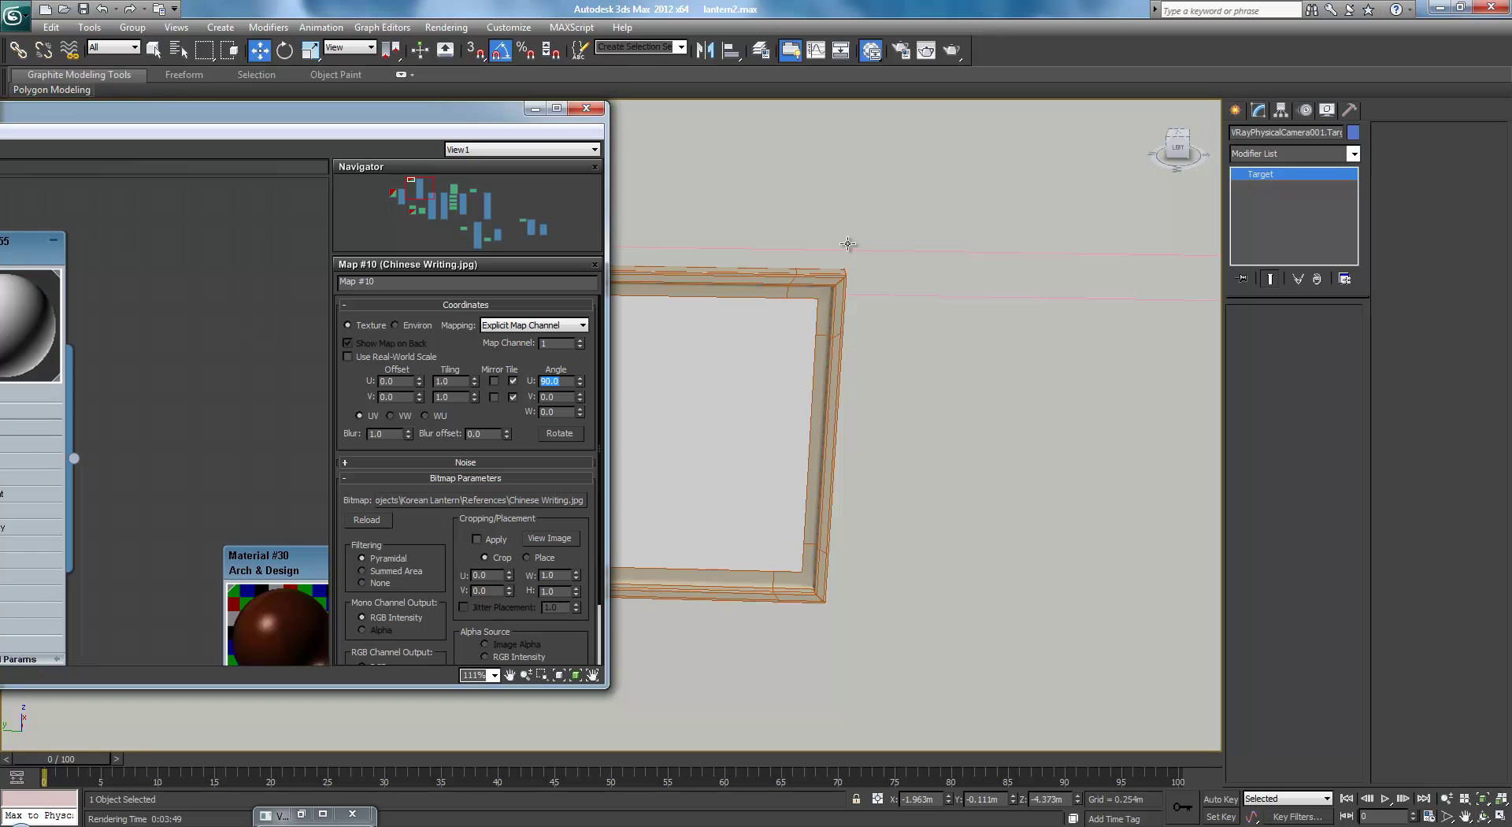
pyautogui.write('0')
pyautogui.press('Return')
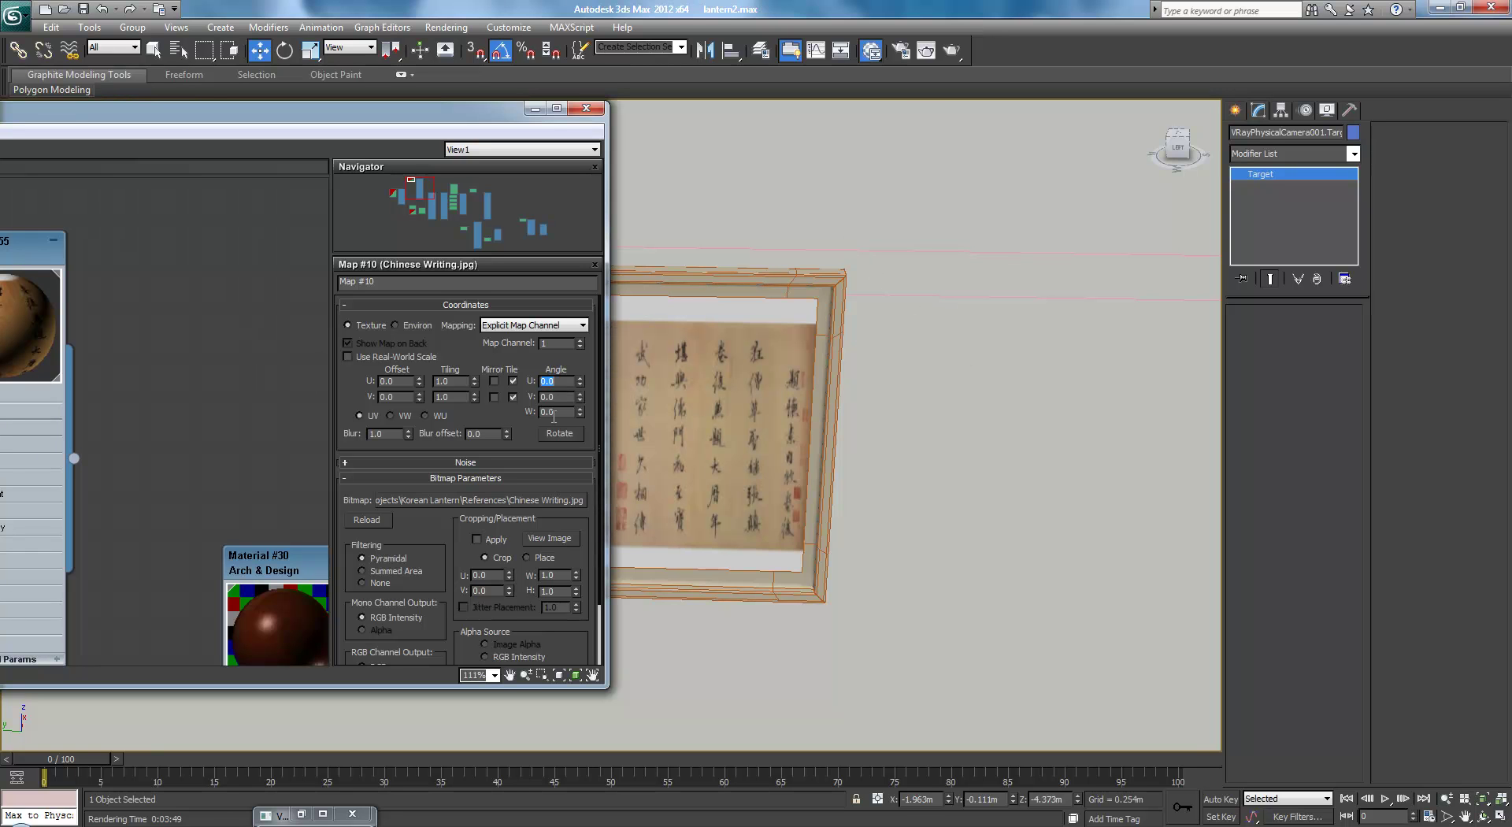
# Set the Chinese Writing bitmap's W angle to 90
pyautogui.doubleClick(572, 410)
pyautogui.write('90')
pyautogui.press('Return')
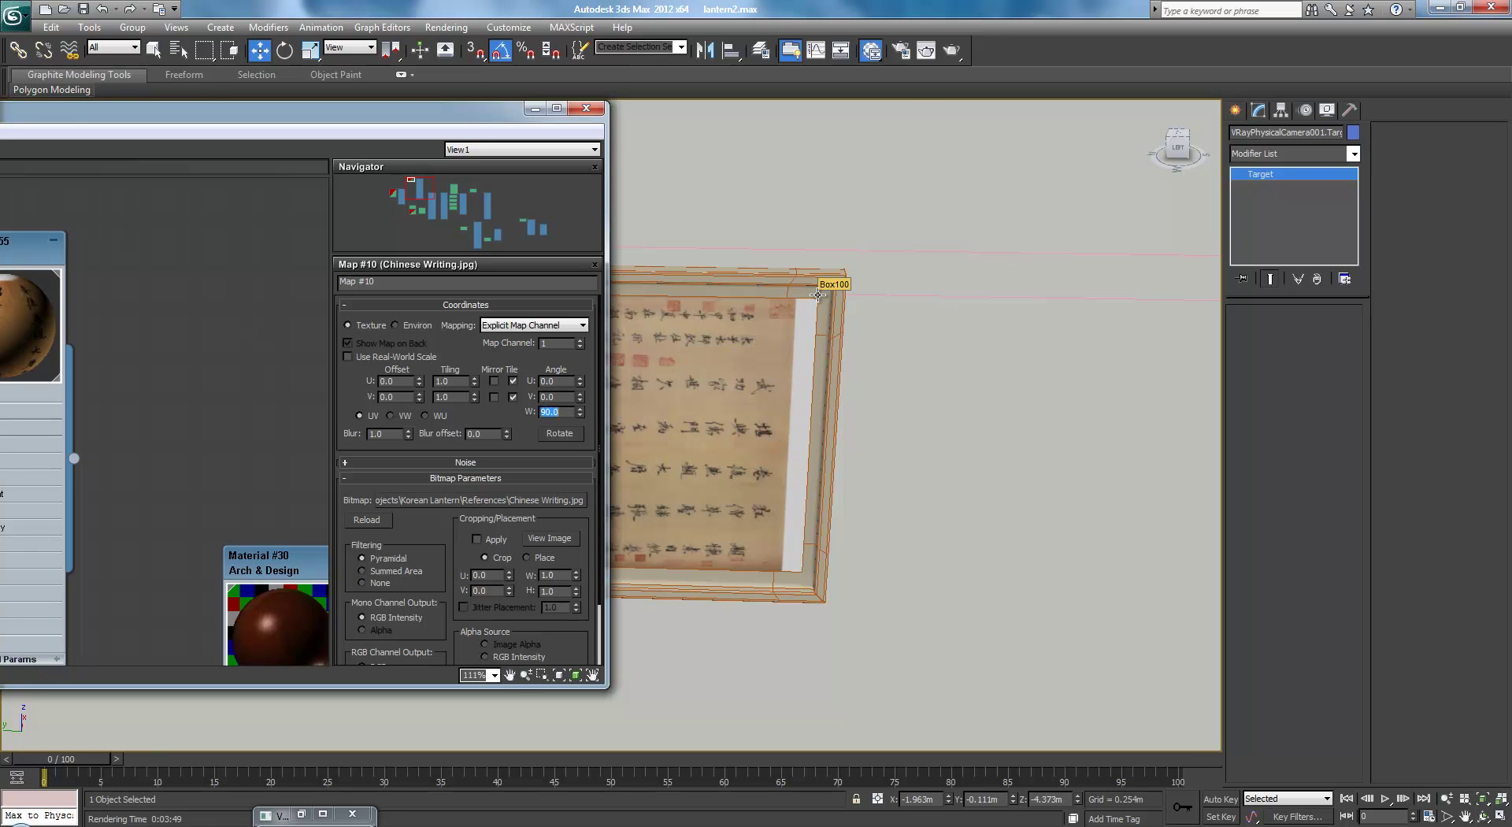
# Reduce the Chinese Writing bitmap's V tiling to 0.8, keeping U tiling at 1.0, so the image fills the picture
pyautogui.moveTo(778, 309); pyautogui.dragTo(737, 433, button='middle')
pyautogui.click(474, 378)
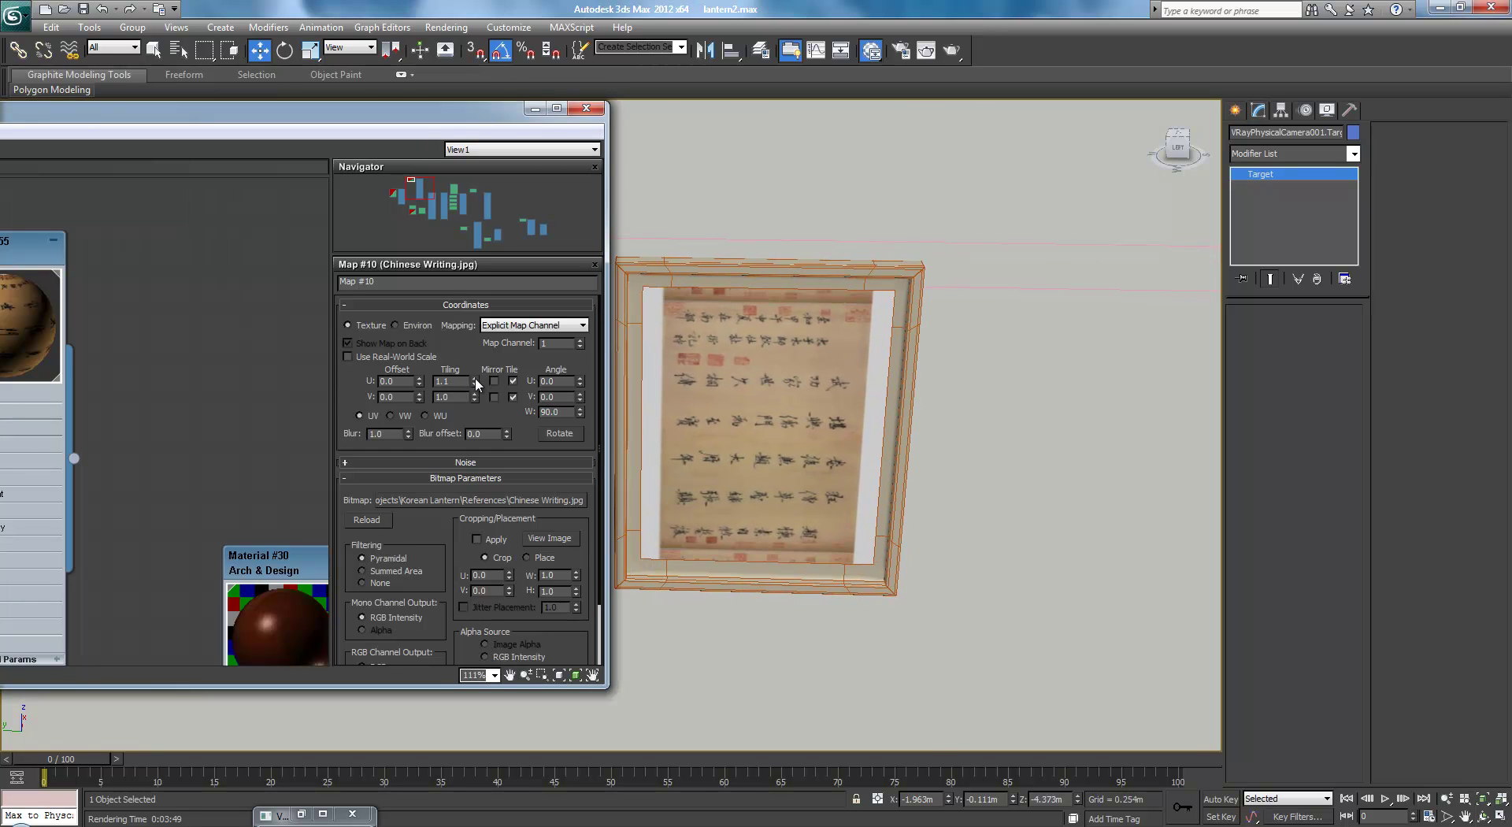
pyautogui.click(475, 384)
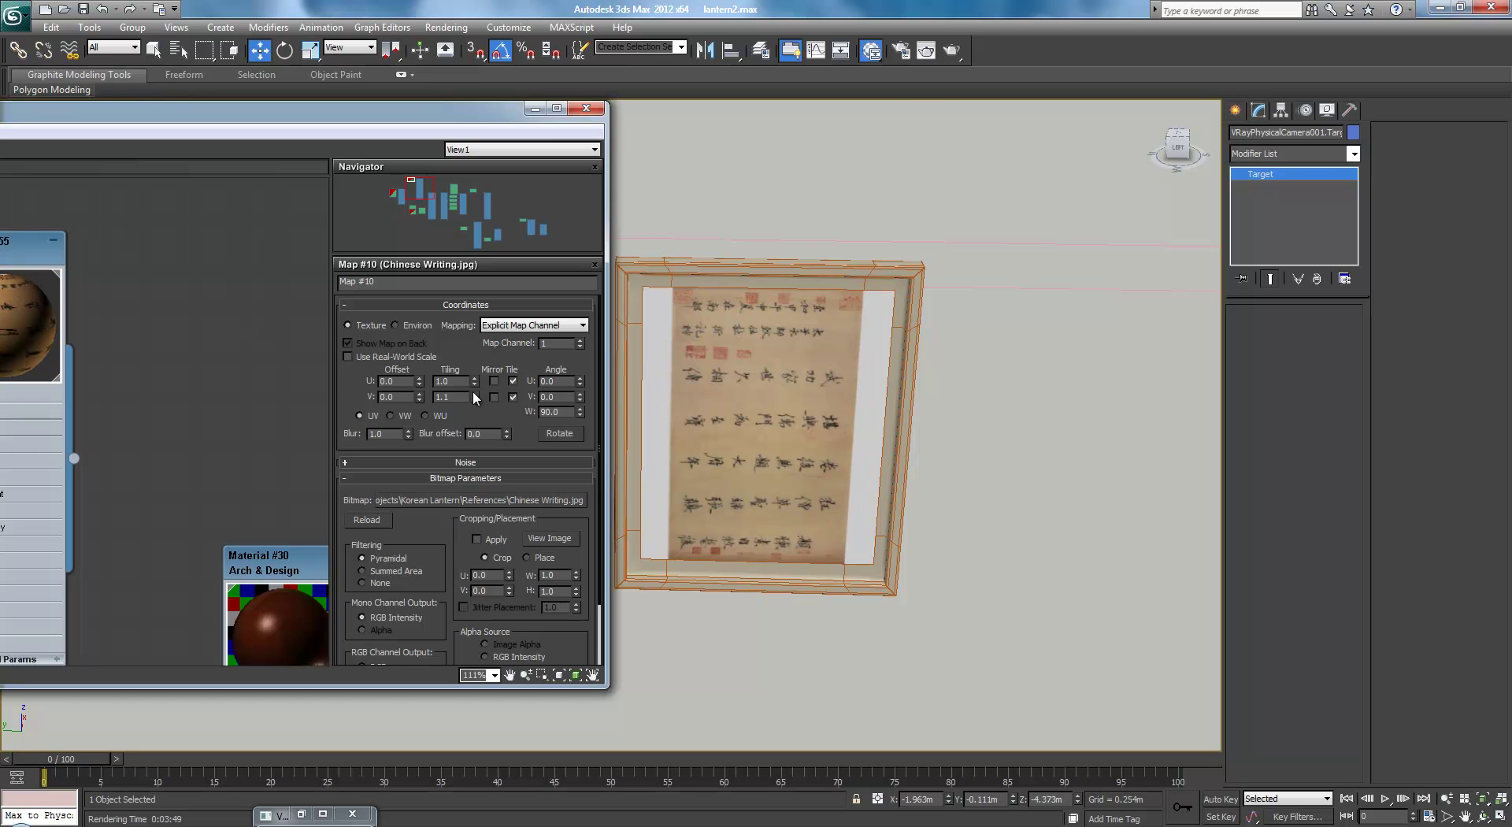
pyautogui.click(475, 399)
pyautogui.click(475, 399)
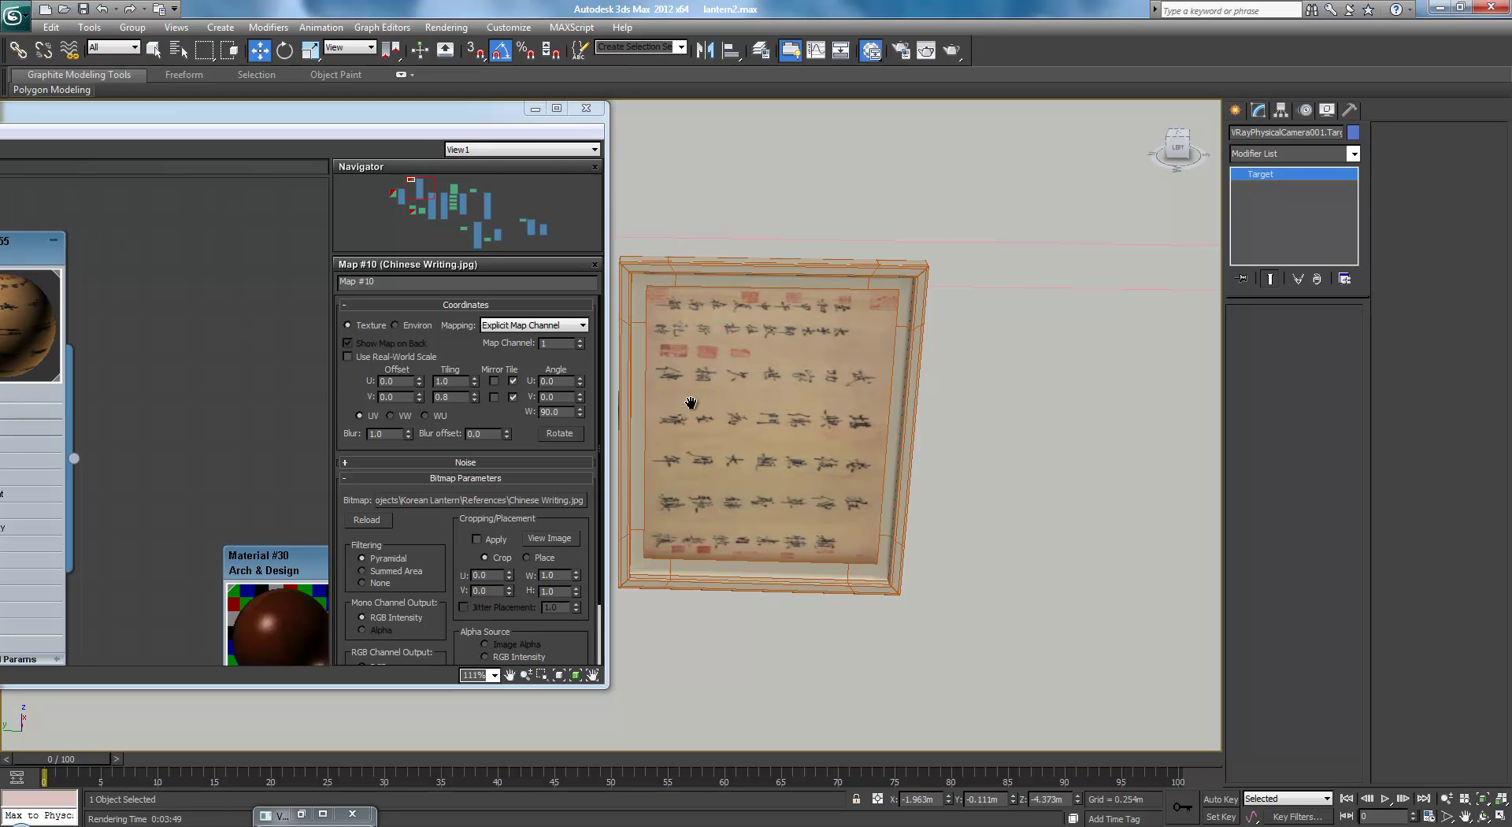
# Select the picture together with its frame and rotate both a quarter turn into landscape orientation on the wall
pyautogui.click(819, 274)
pyautogui.keyDown('ctrl'); pyautogui.click(807, 350); pyautogui.keyUp('ctrl')
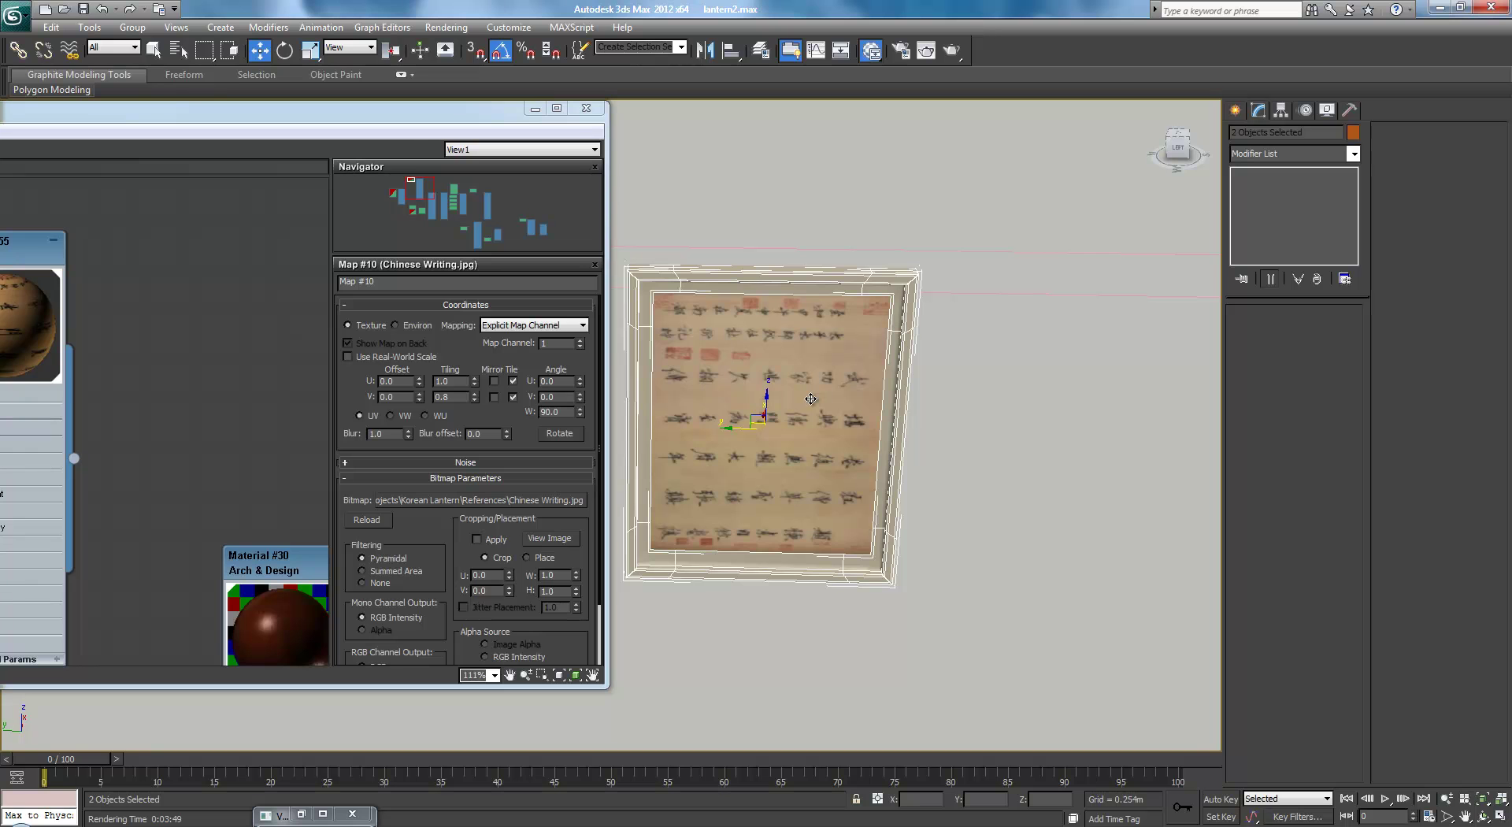
pyautogui.press('e')
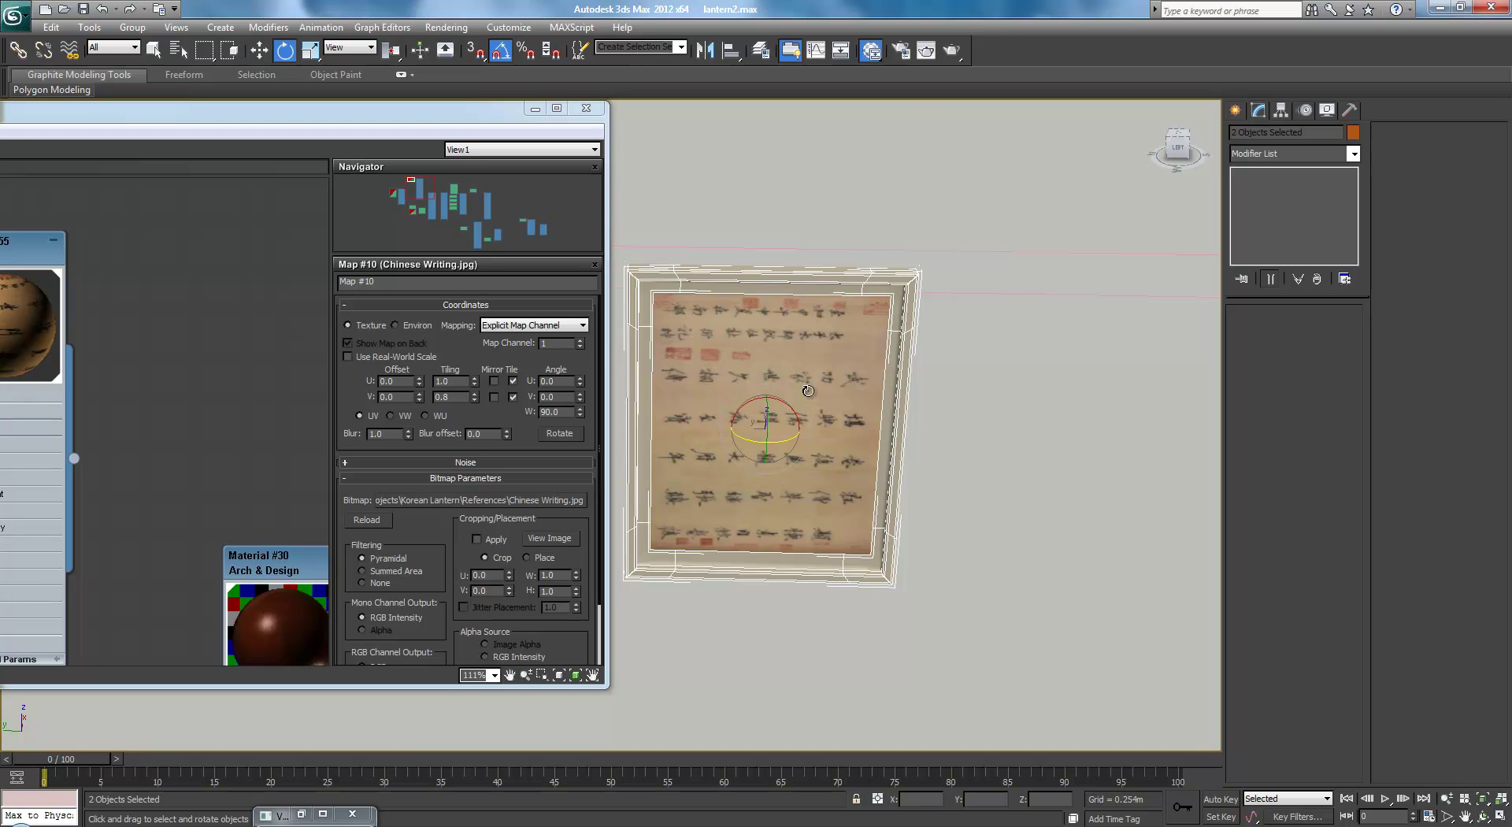
pyautogui.moveTo(790, 407); pyautogui.dragTo(741, 355)
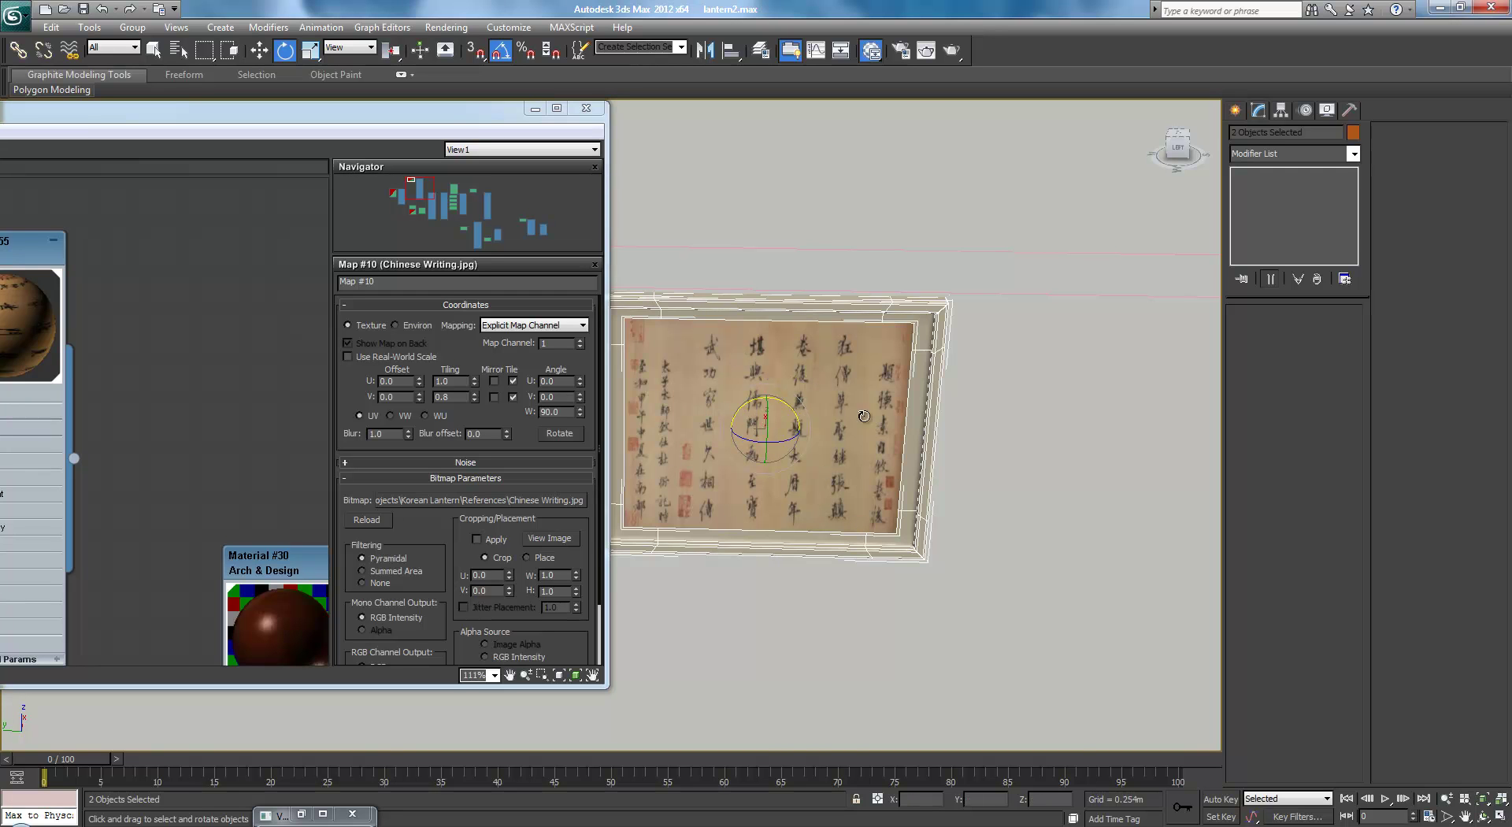
# Close the Slate Material Editor and check the rotated wall picture through the lantern camera
pyautogui.scroll(-6, 864, 416)
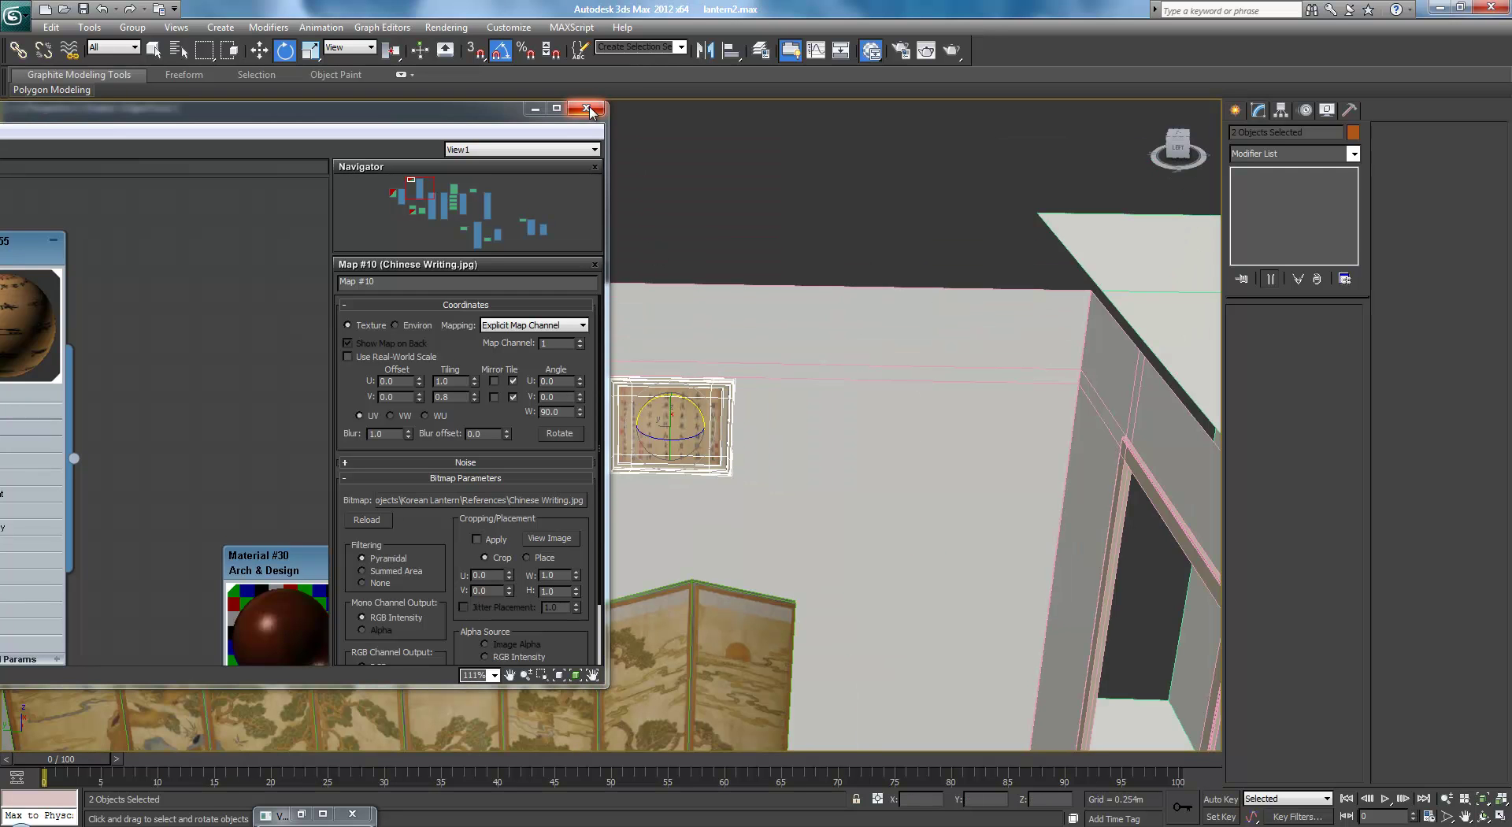
pyautogui.click(586, 108)
pyautogui.click(679, 209)
pyautogui.scroll(-4, 679, 210)
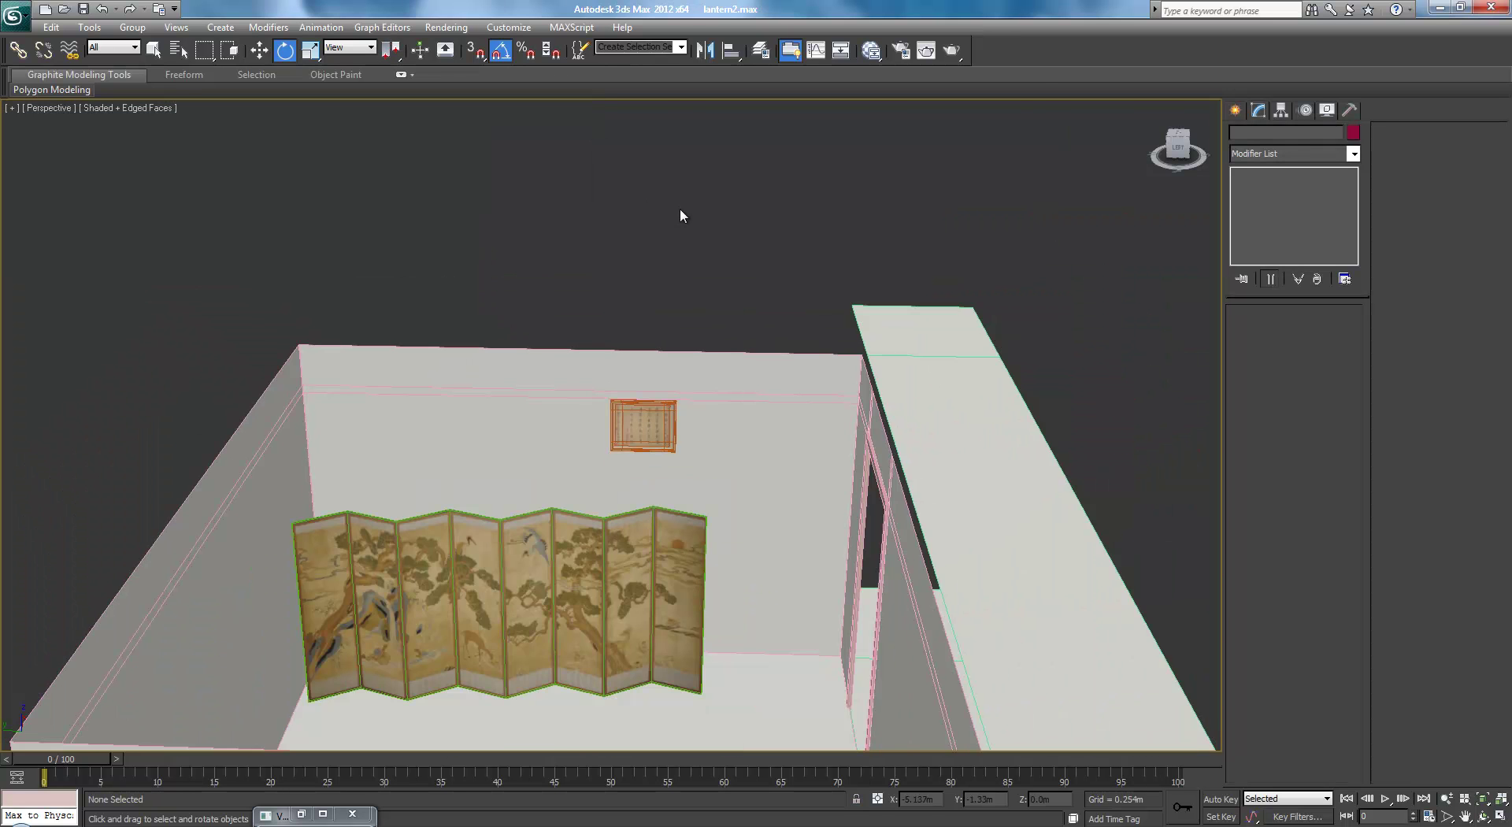
pyautogui.press('c')
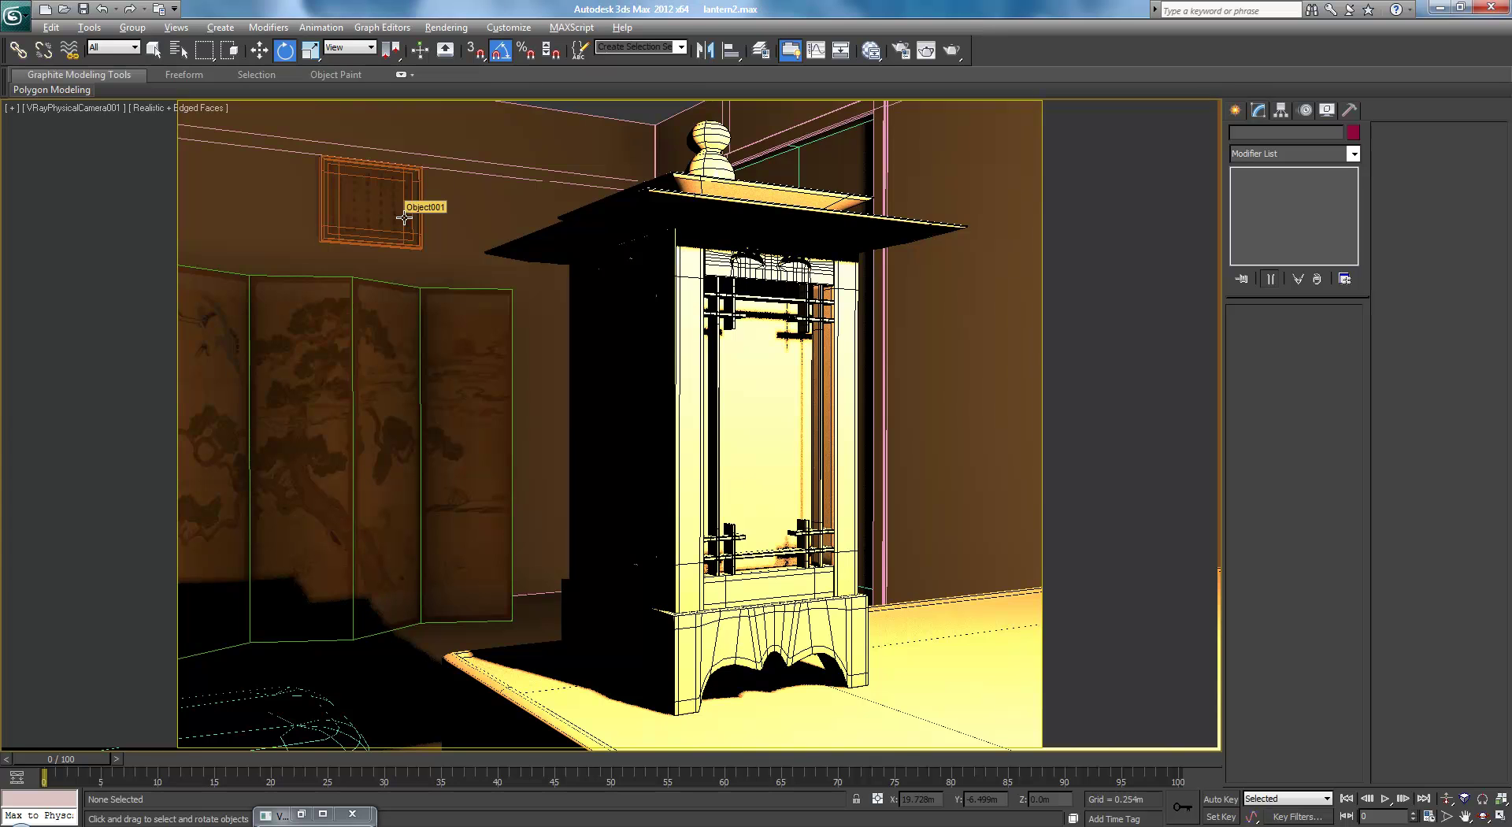
pyautogui.hotkey('alt', 'w')
# Select the large box that the lantern stands on and frame it in the perspective view
pyautogui.click(400, 493)
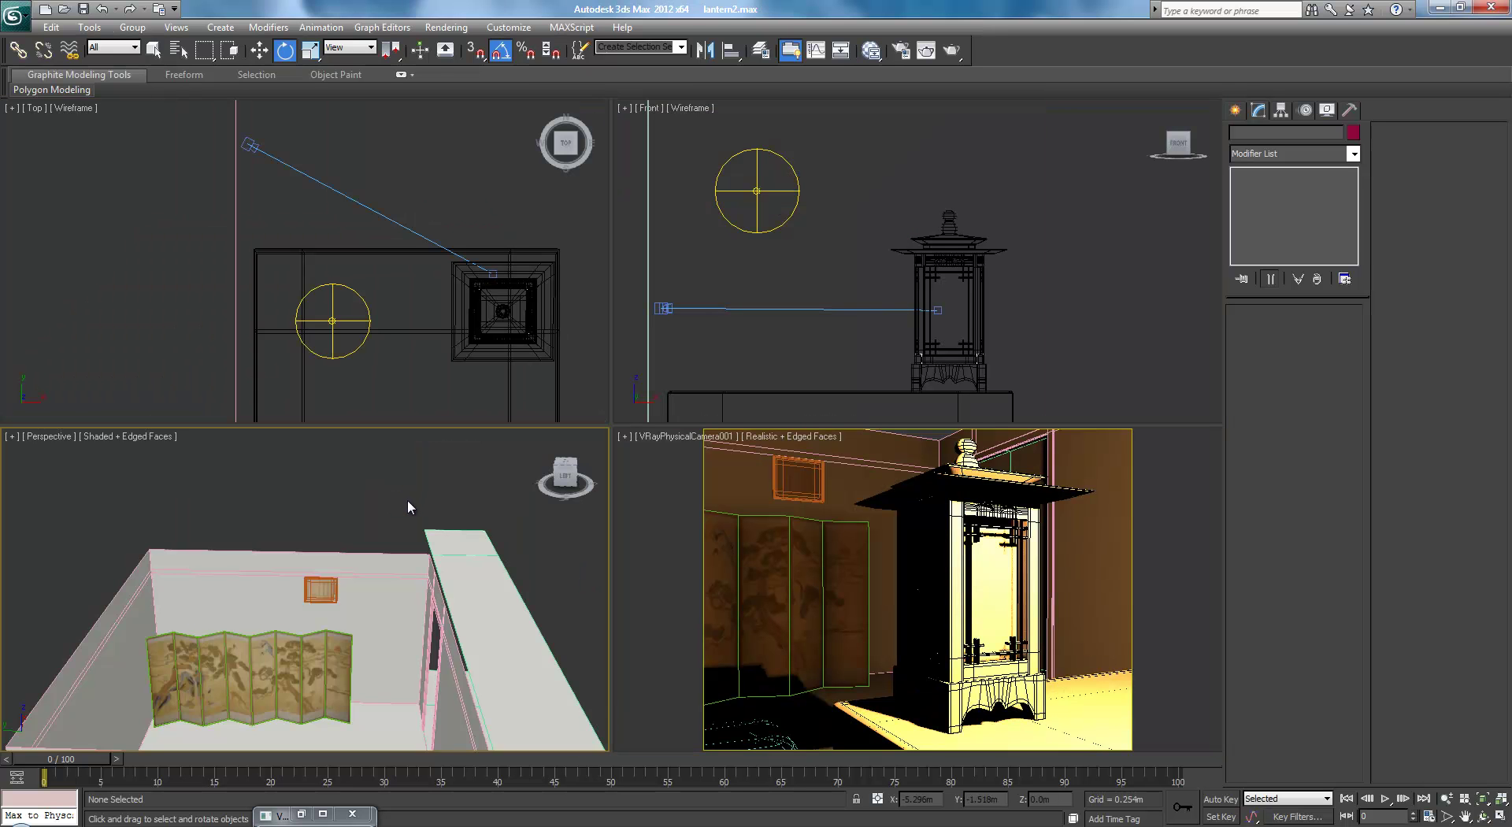
pyautogui.moveTo(385, 507); pyautogui.dragTo(621, 475, button='middle')
pyautogui.scroll(-3, 373, 479)
pyautogui.hotkey('alt', 'w')
pyautogui.moveTo(762, 462); pyautogui.dragTo(561, 531, button='middle')
pyautogui.hotkey('alt', 'w')
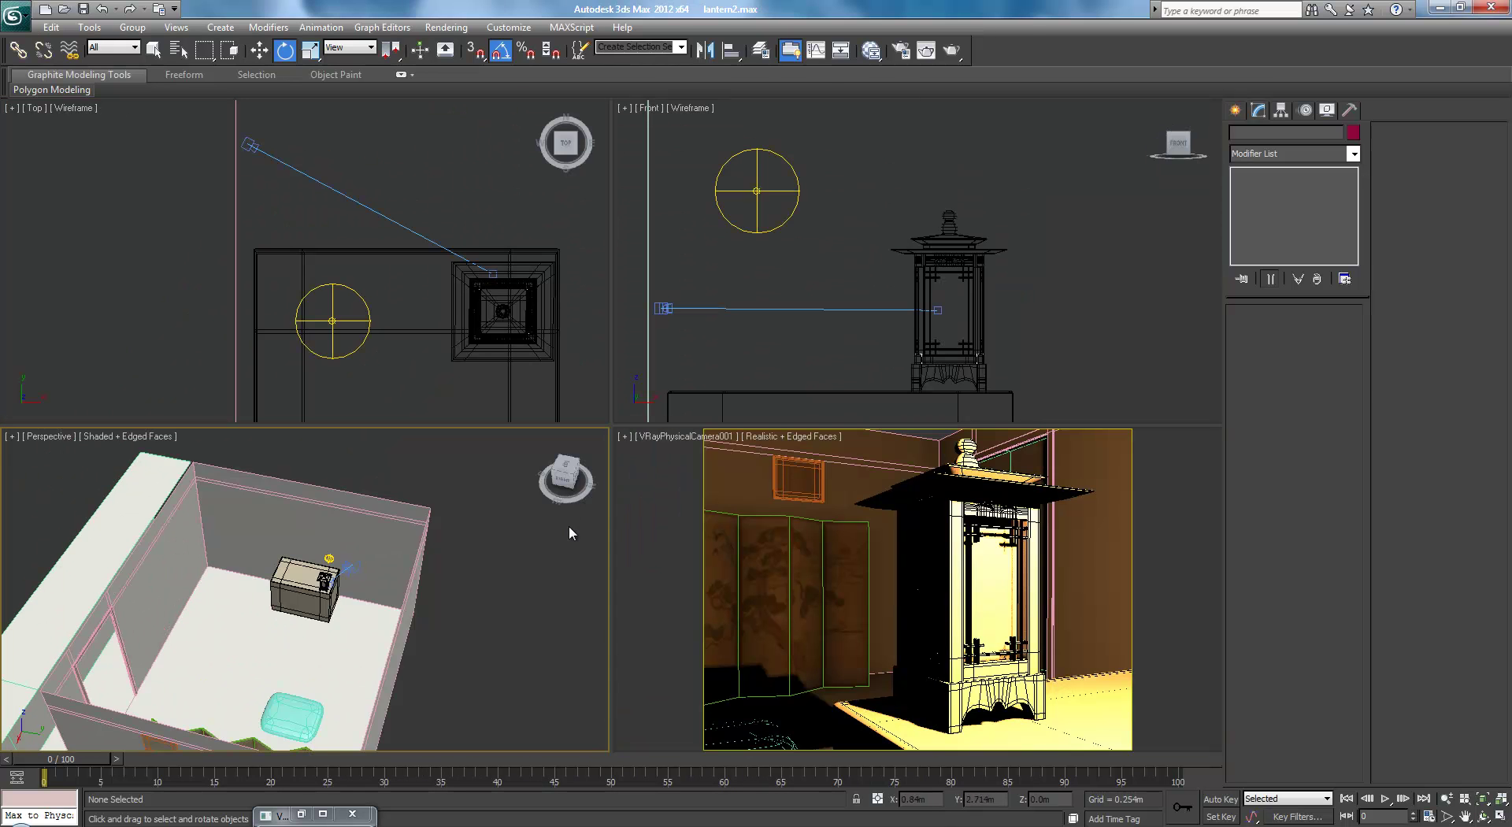
pyautogui.moveTo(399, 601); pyautogui.dragTo(435, 566, button='middle')
pyautogui.scroll(4, 465, 509)
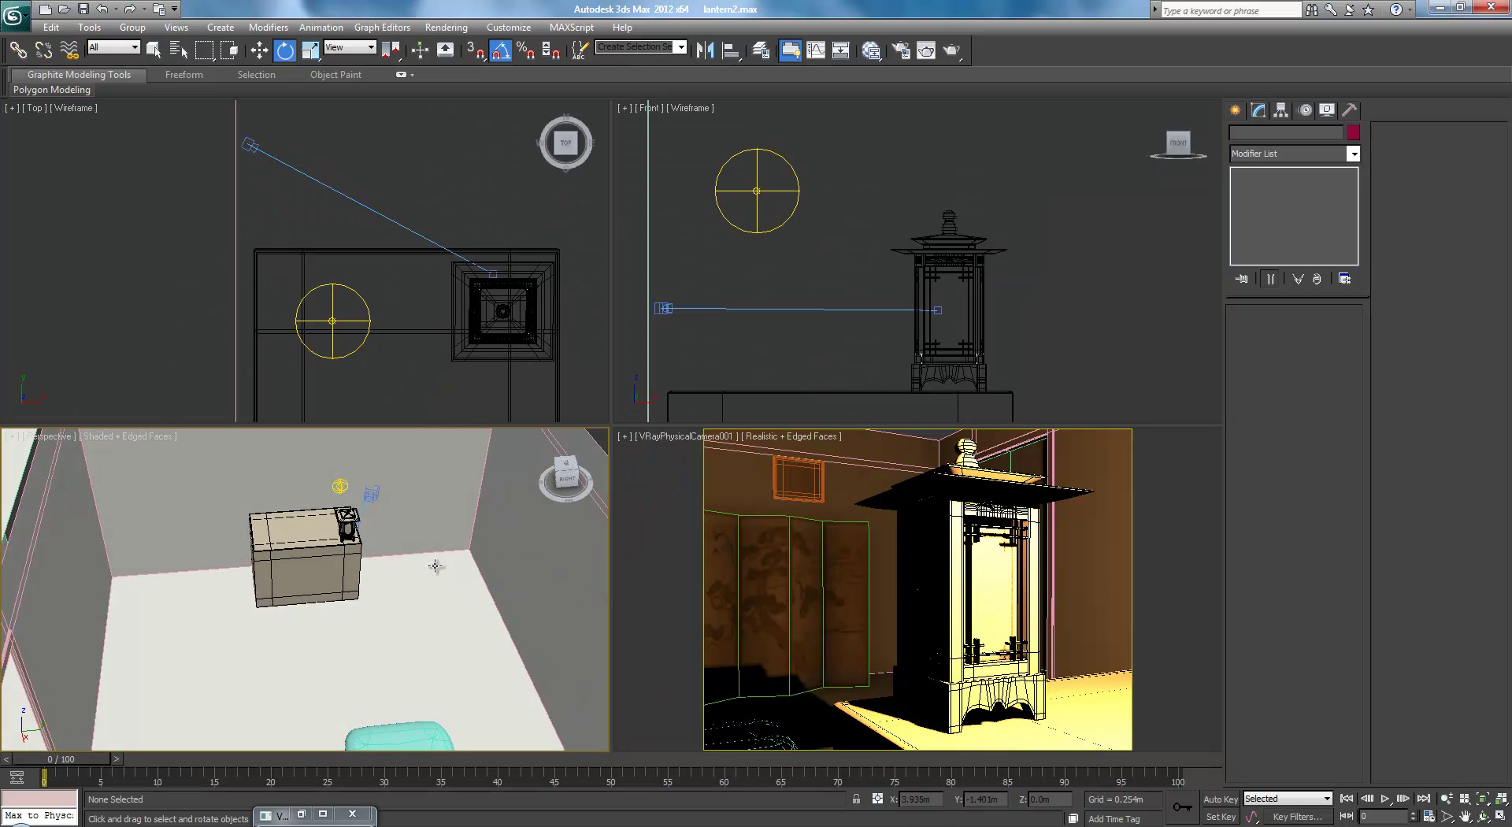
pyautogui.click(321, 550)
pyautogui.press('z')
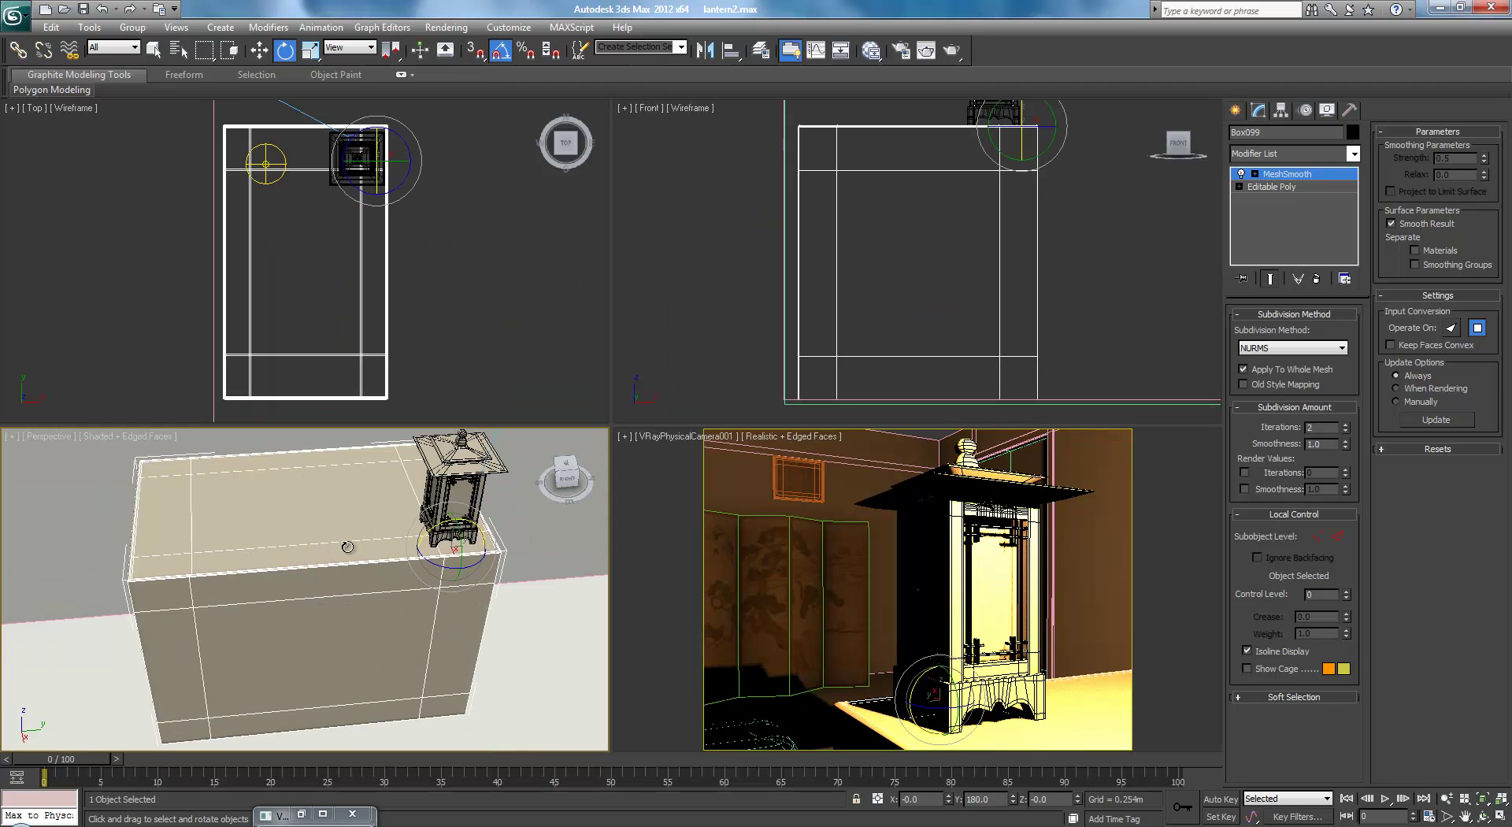
# Draw a standard plane about 0.233 m by 0.305 m on top of the large box, beside the lantern
pyautogui.click(1235, 110)
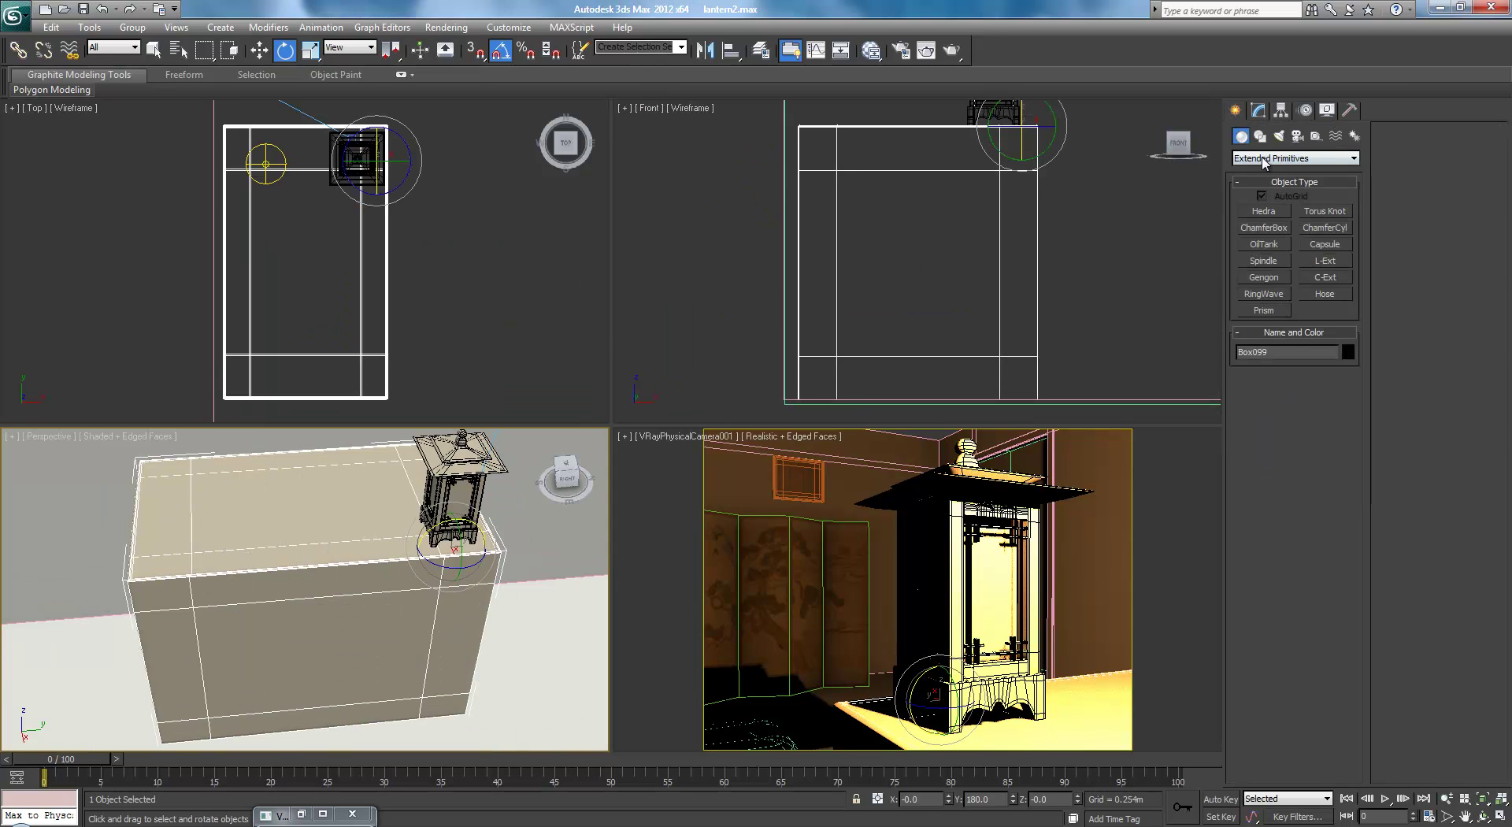
pyautogui.click(1264, 159)
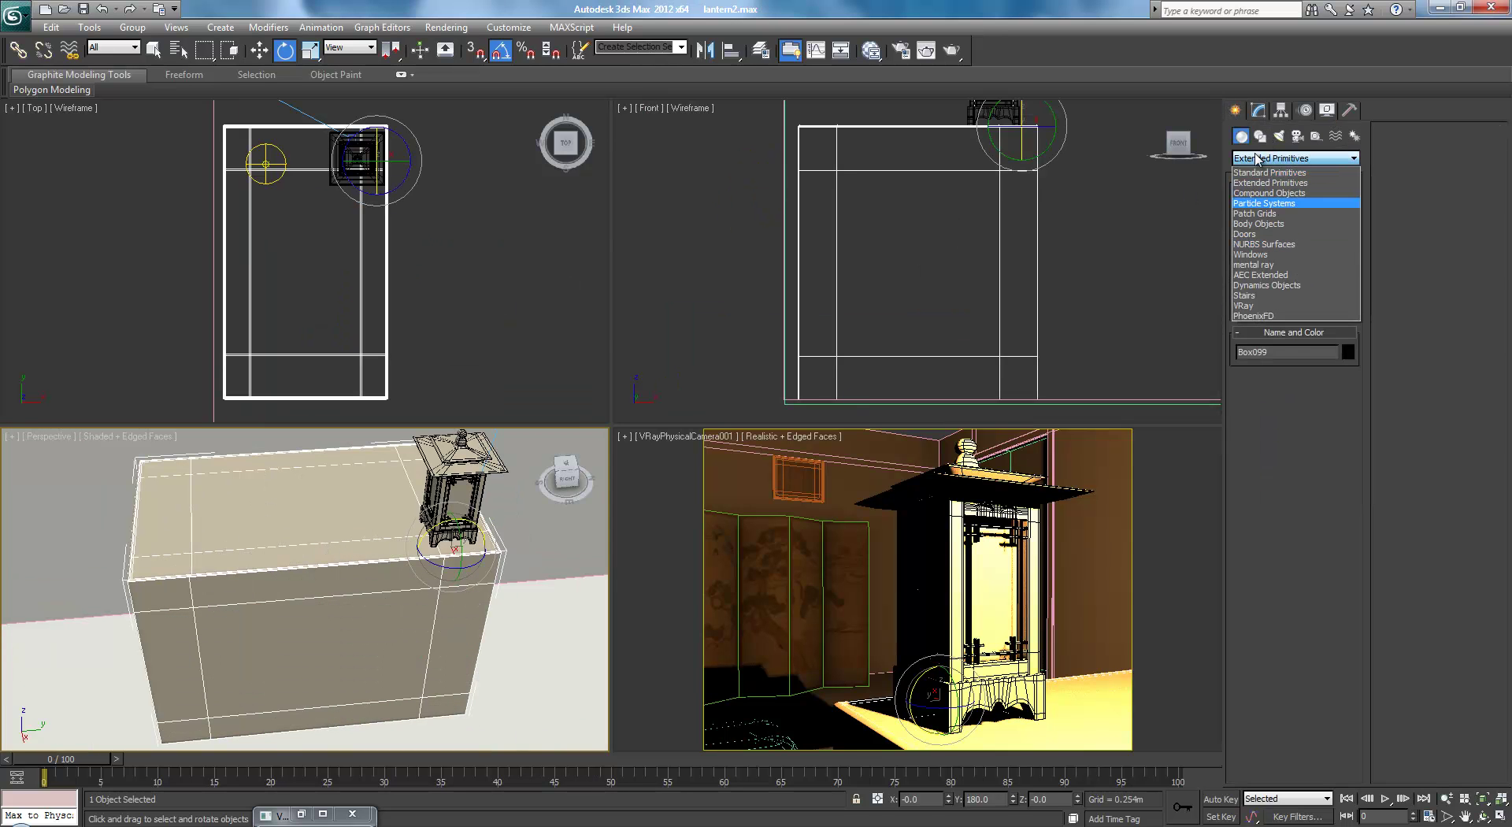
pyautogui.click(1249, 171)
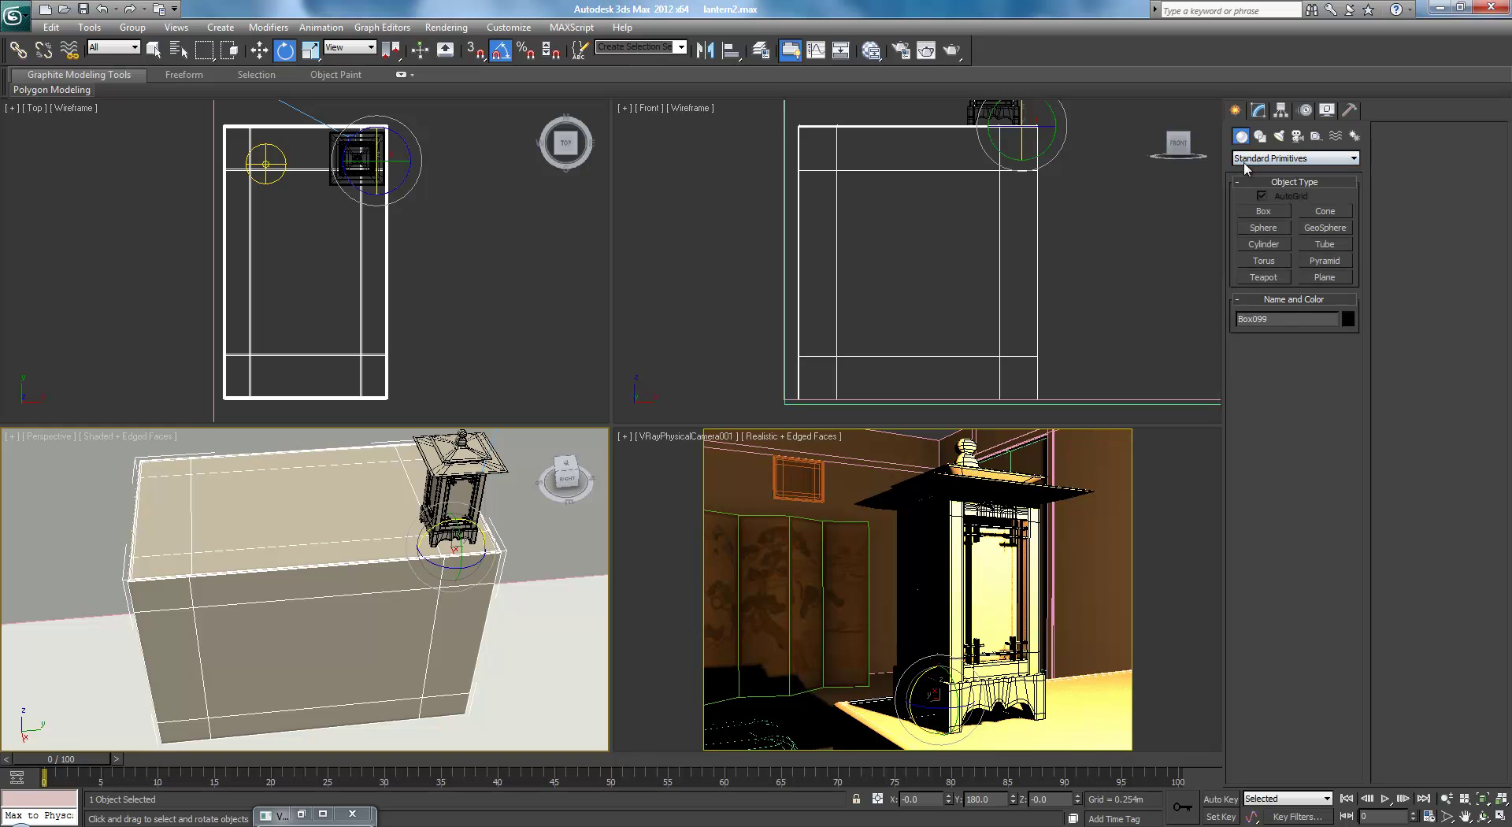
pyautogui.click(1333, 280)
pyautogui.moveTo(326, 492); pyautogui.dragTo(421, 544)
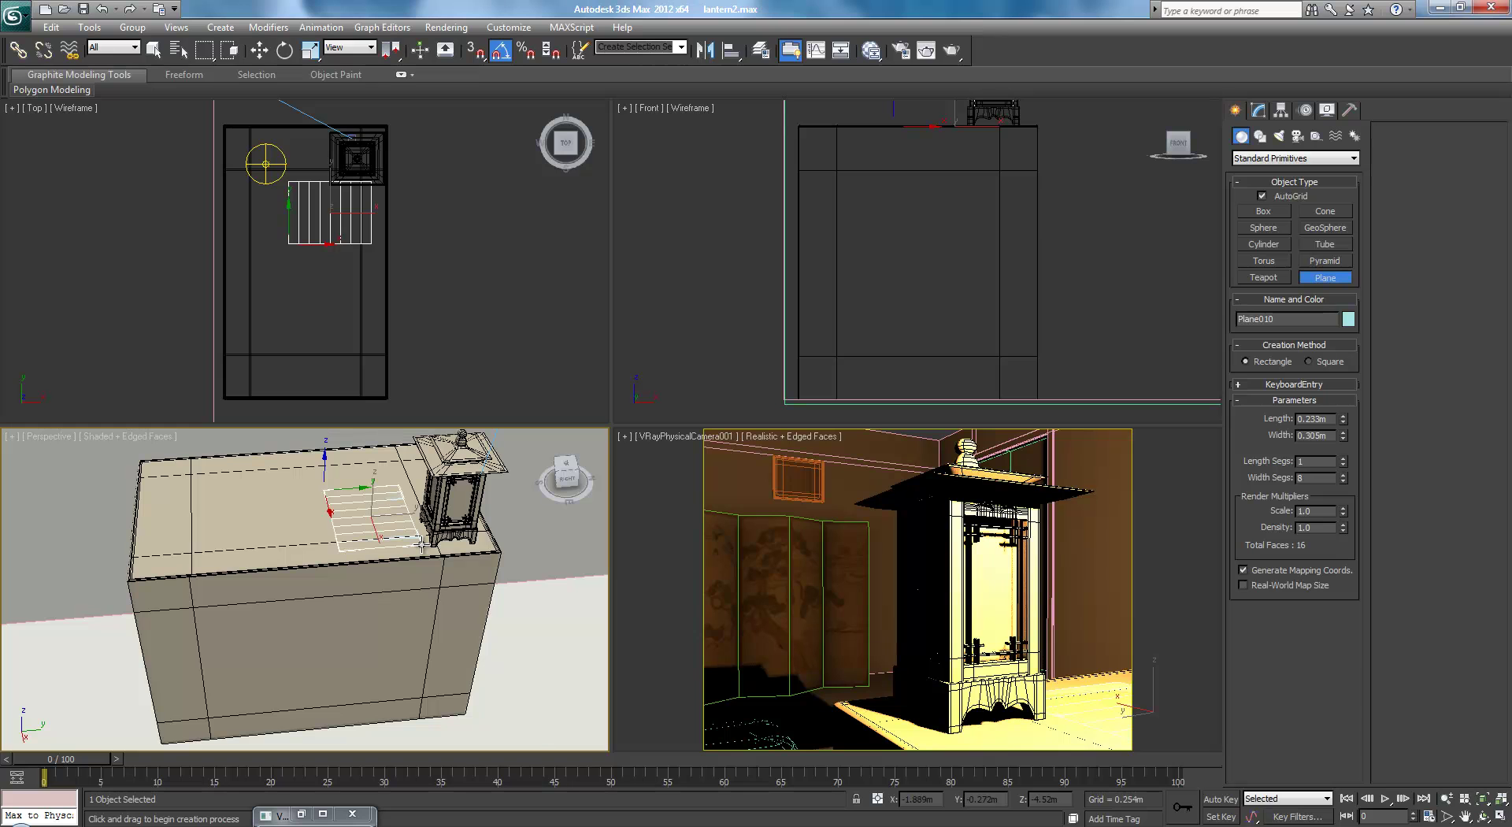
# Reduce the plane to one width segment, lengthen it to 0.314 m and move it a little away from the lantern
pyautogui.click(1259, 111)
pyautogui.press('e')
pyautogui.rightClick(1344, 395)
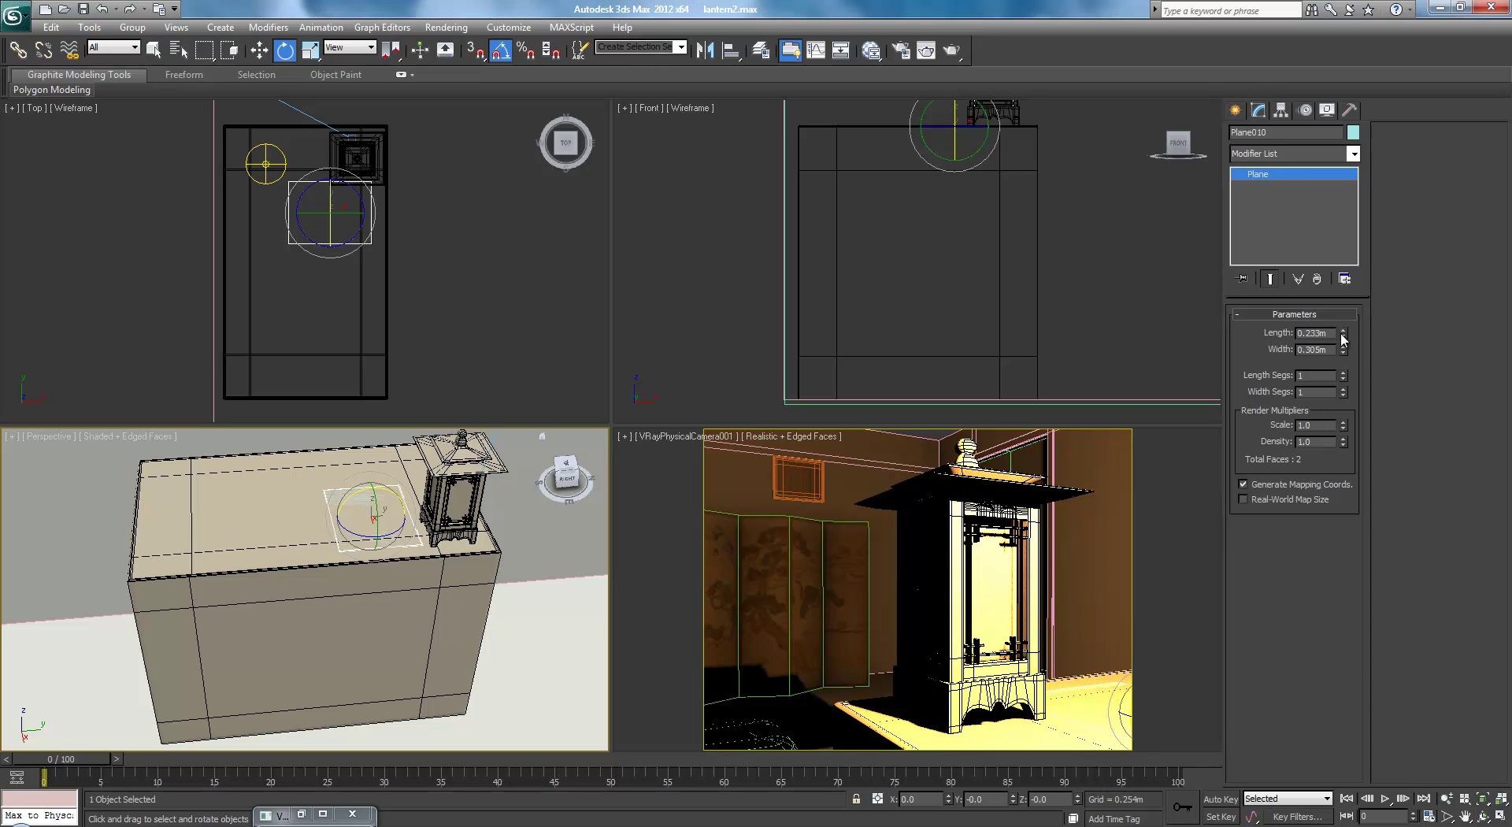
pyautogui.moveTo(1344, 338); pyautogui.dragTo(1350, 306)
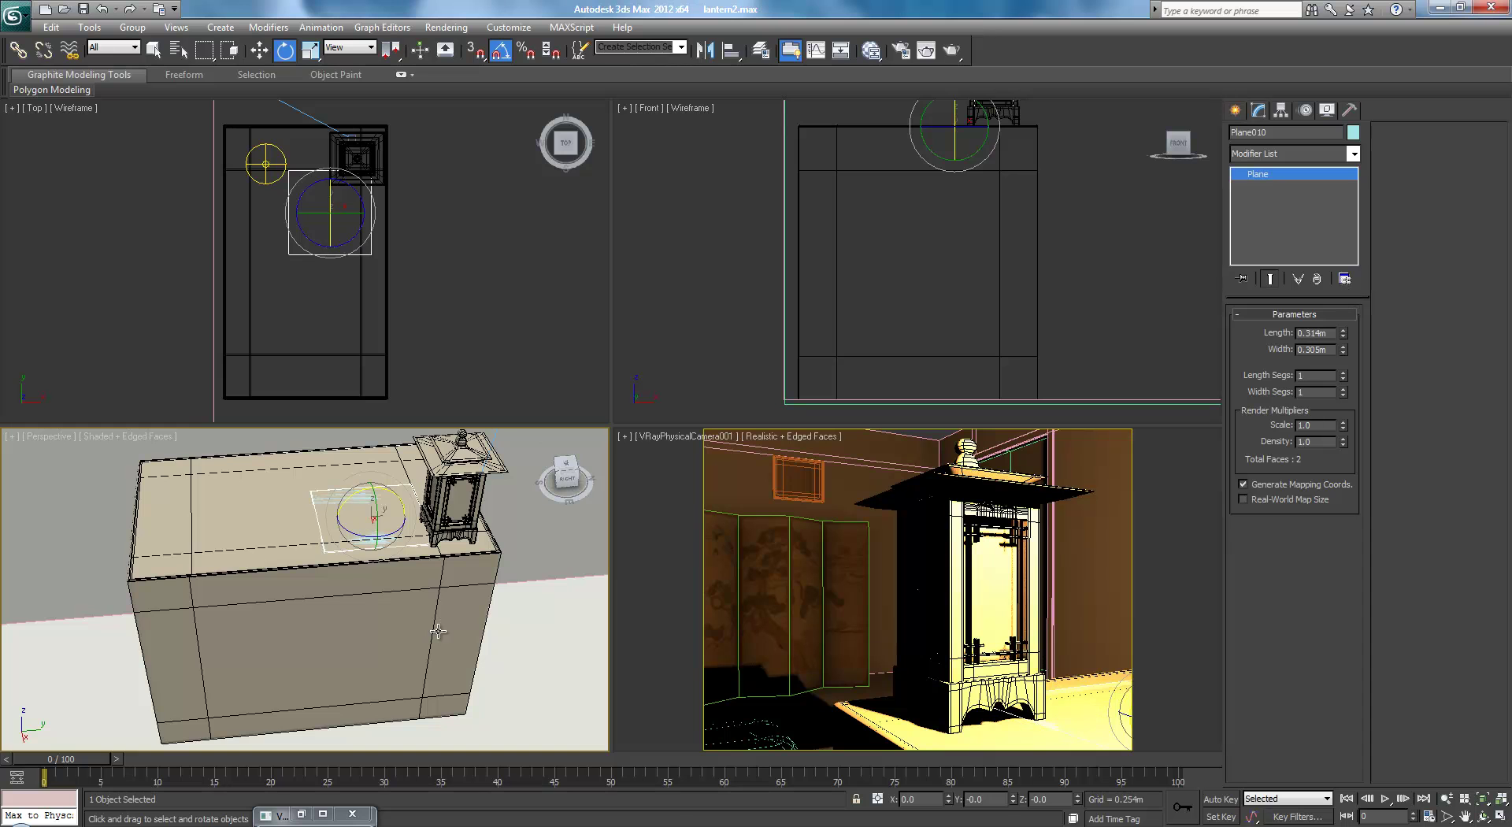
pyautogui.press('w')
pyautogui.moveTo(401, 516); pyautogui.dragTo(383, 511)
# Raise the plane slightly in the front view so it rests just on the box's top surface
pyautogui.scroll(8, 837, 365)
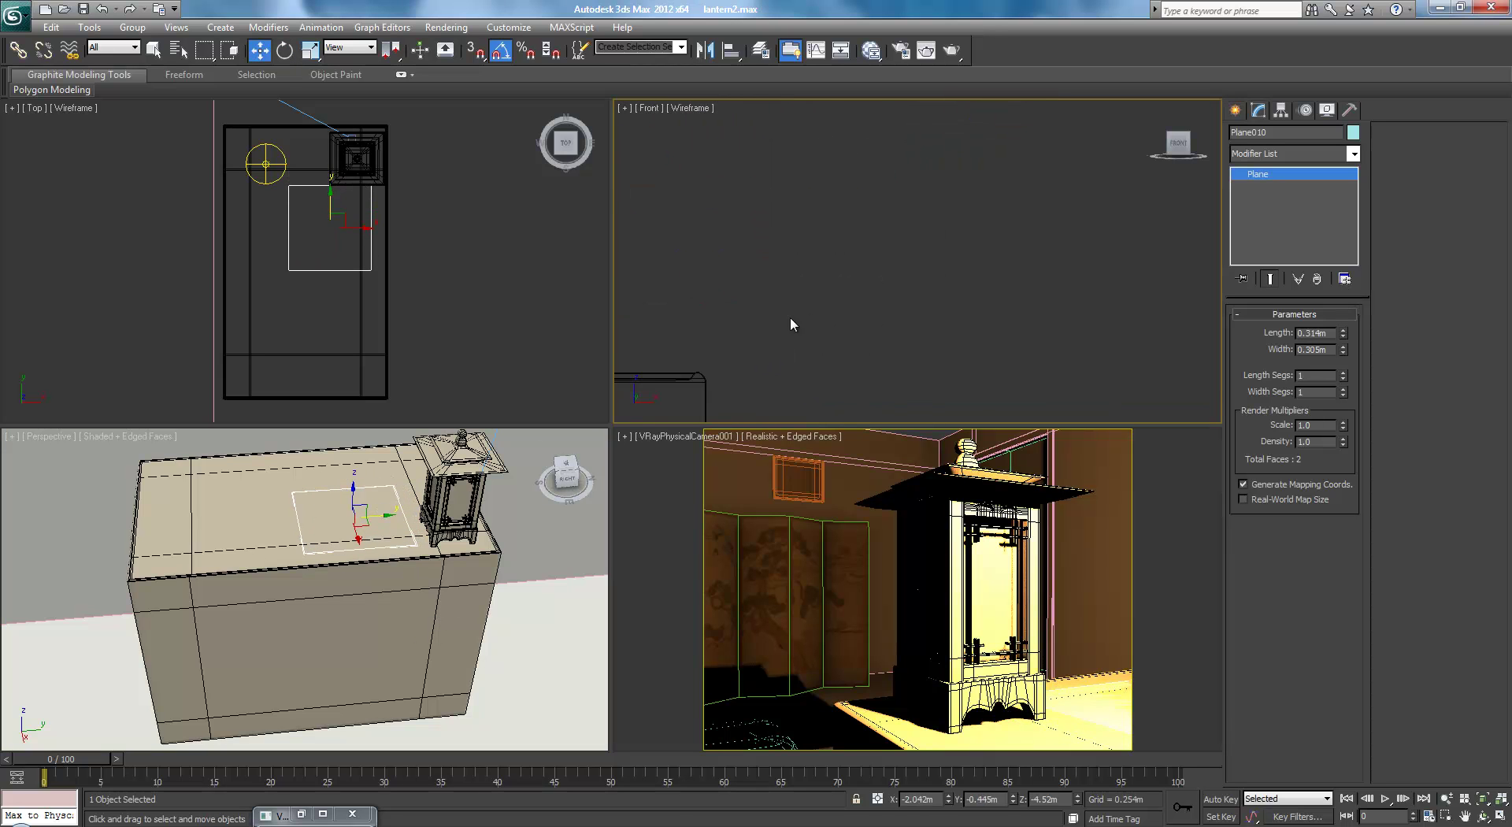
pyautogui.scroll(5, 853, 282)
pyautogui.moveTo(853, 282); pyautogui.dragTo(1063, 189, button='middle')
pyautogui.scroll(2, 819, 236)
pyautogui.moveTo(816, 228); pyautogui.dragTo(1036, 261, button='middle')
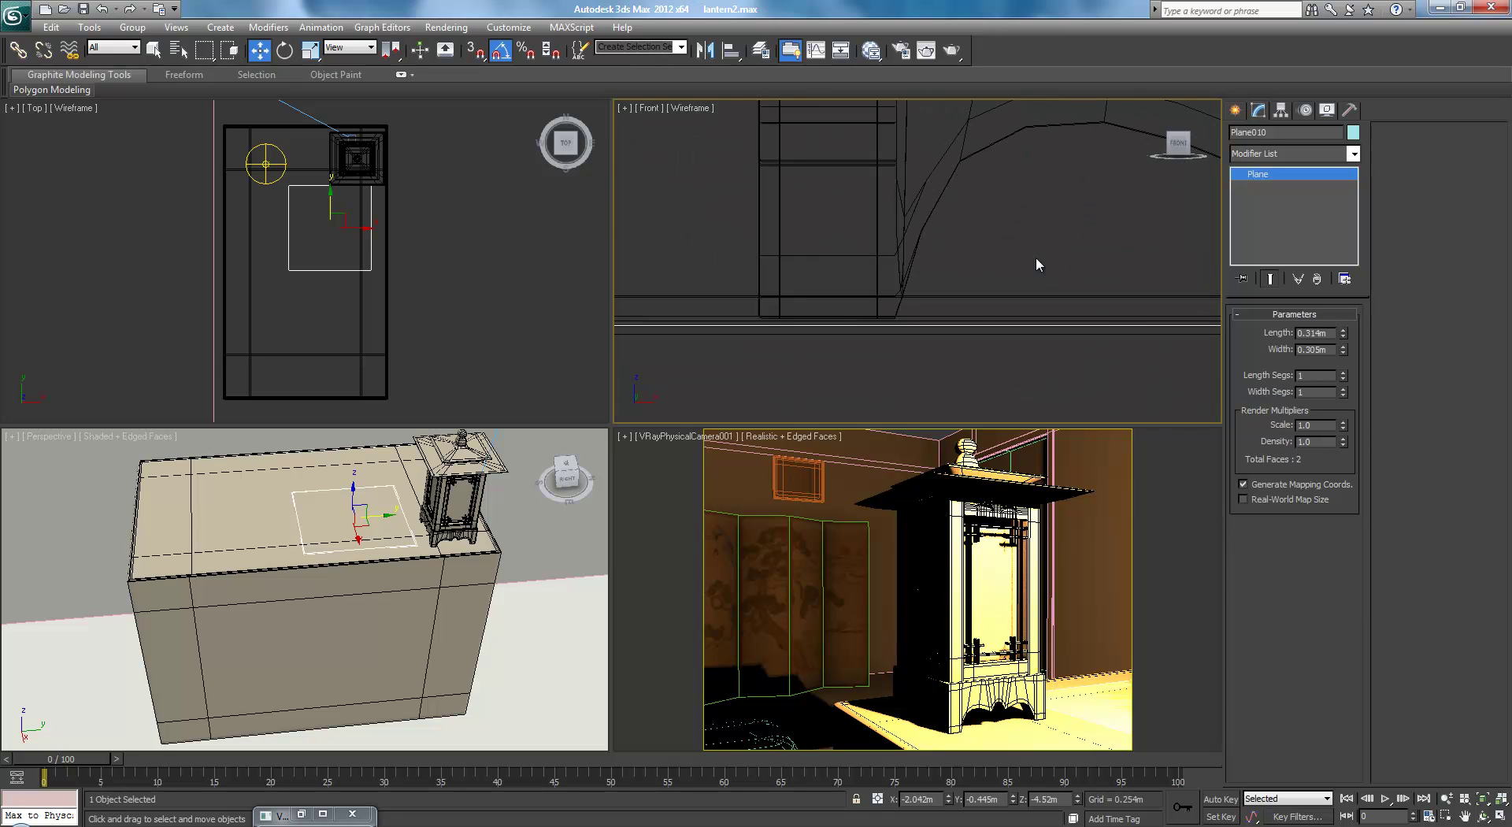
pyautogui.scroll(-2, 866, 283)
pyautogui.moveTo(830, 290); pyautogui.dragTo(982, 290, button='middle')
pyautogui.scroll(4, 777, 294)
pyautogui.moveTo(701, 310); pyautogui.dragTo(866, 279, button='middle')
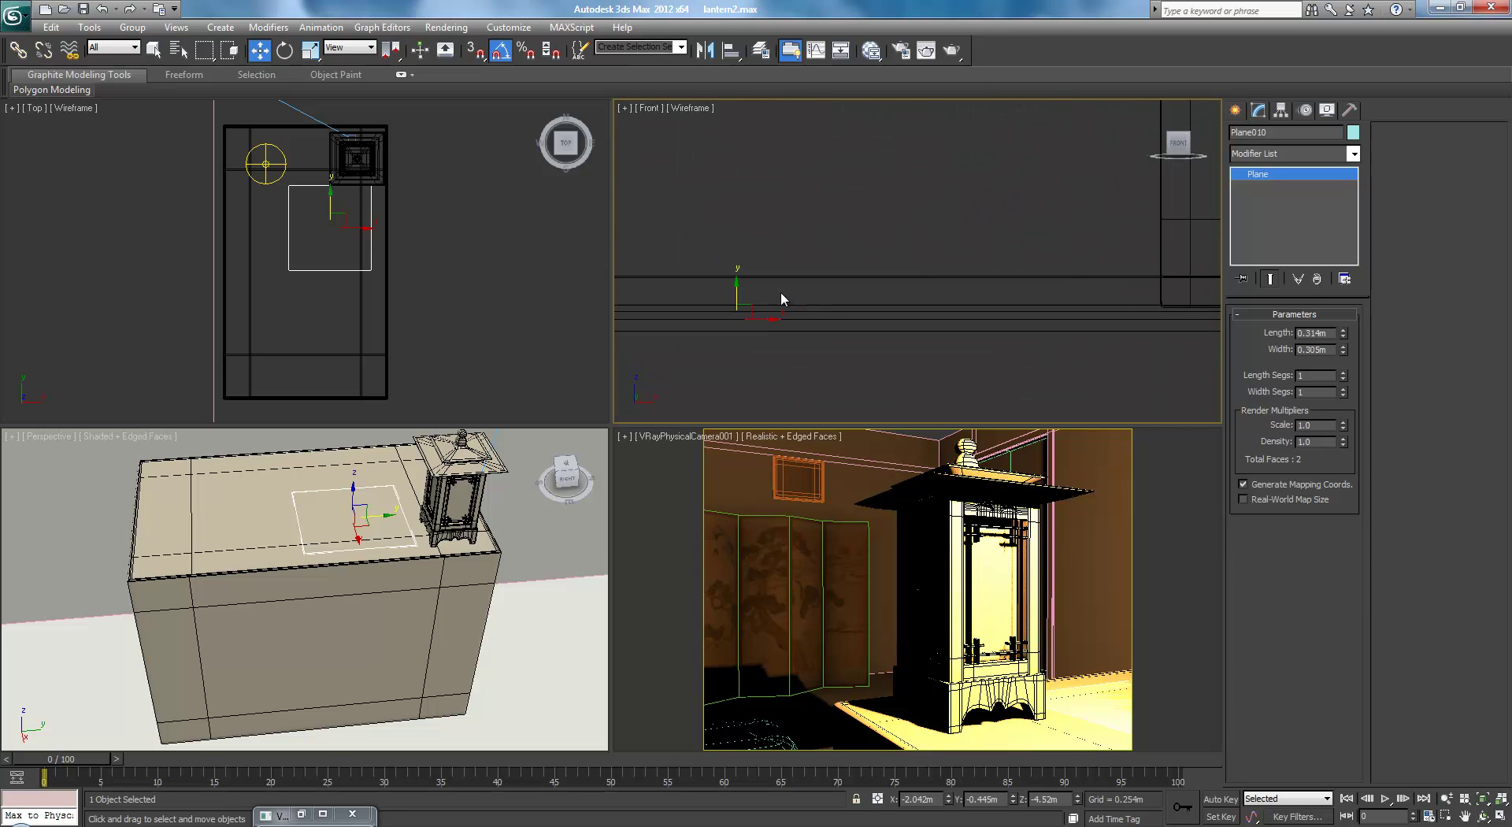
pyautogui.moveTo(735, 293); pyautogui.dragTo(736, 290)
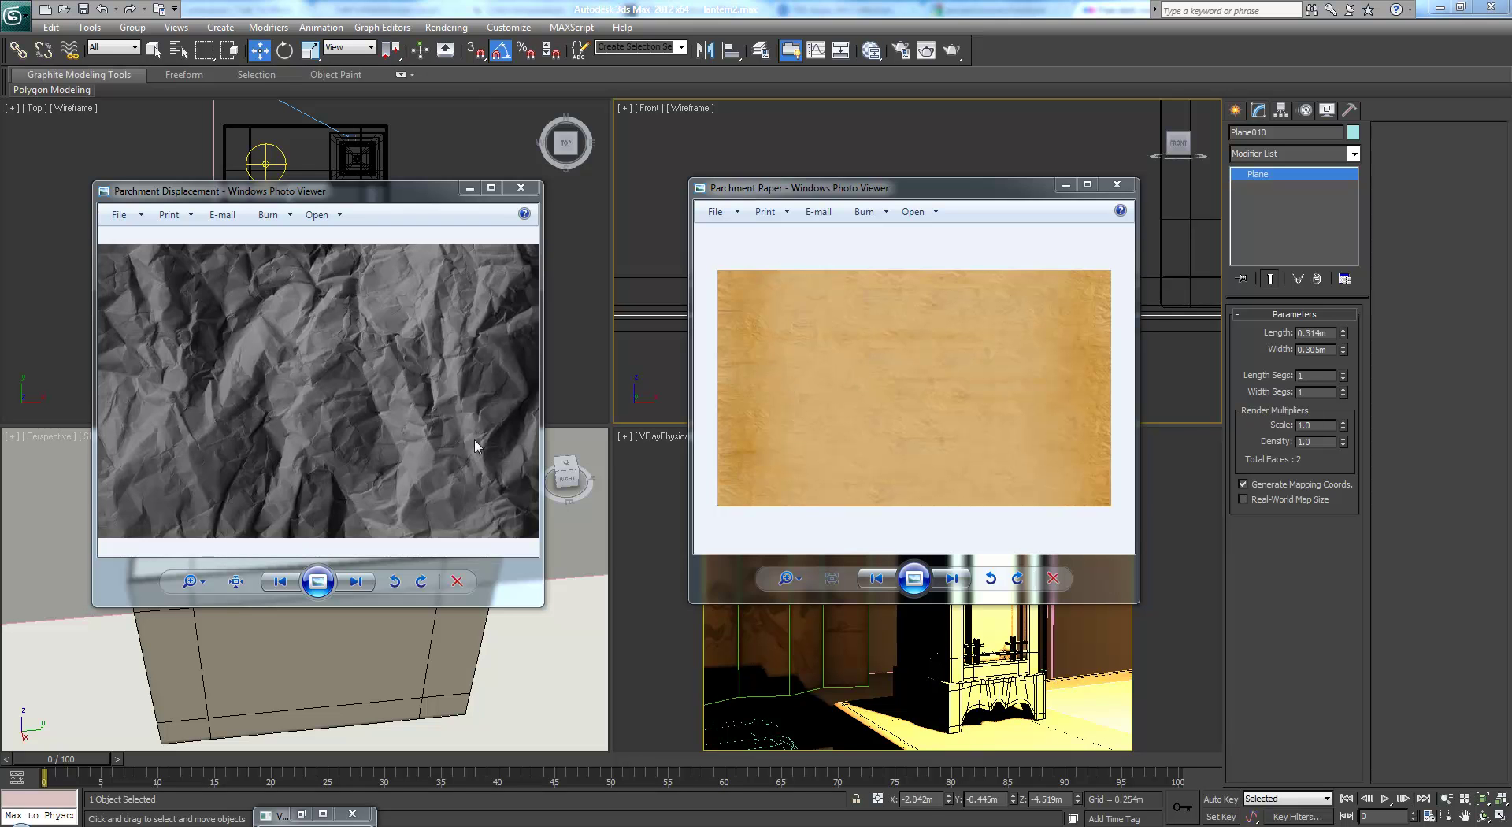
# Put away the two parchment reference images and subdivide the plane into 20 length and 20 width segments
pyautogui.click(1066, 187)
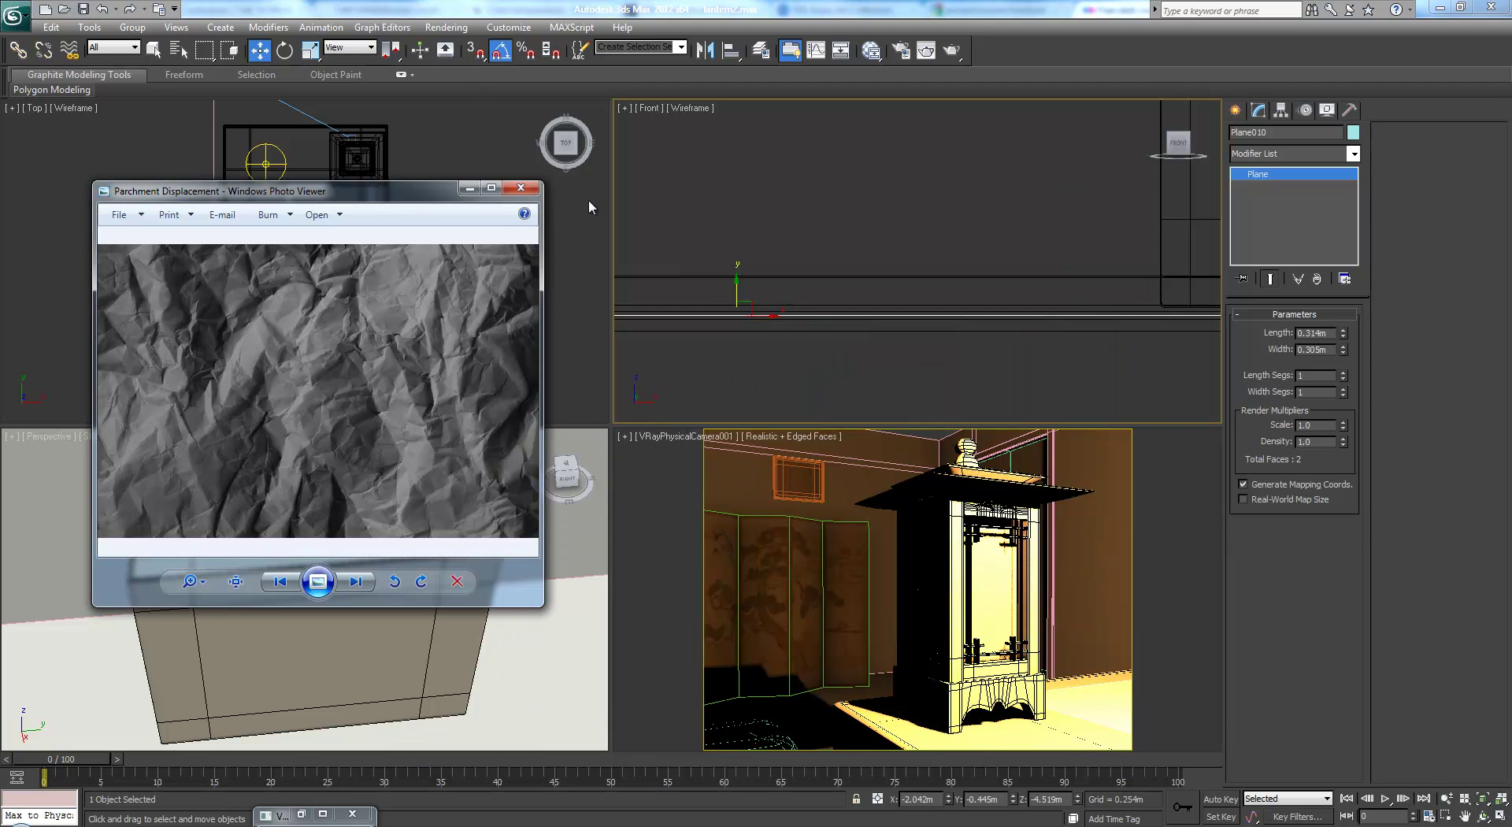
pyautogui.click(470, 189)
pyautogui.scroll(5, 389, 508)
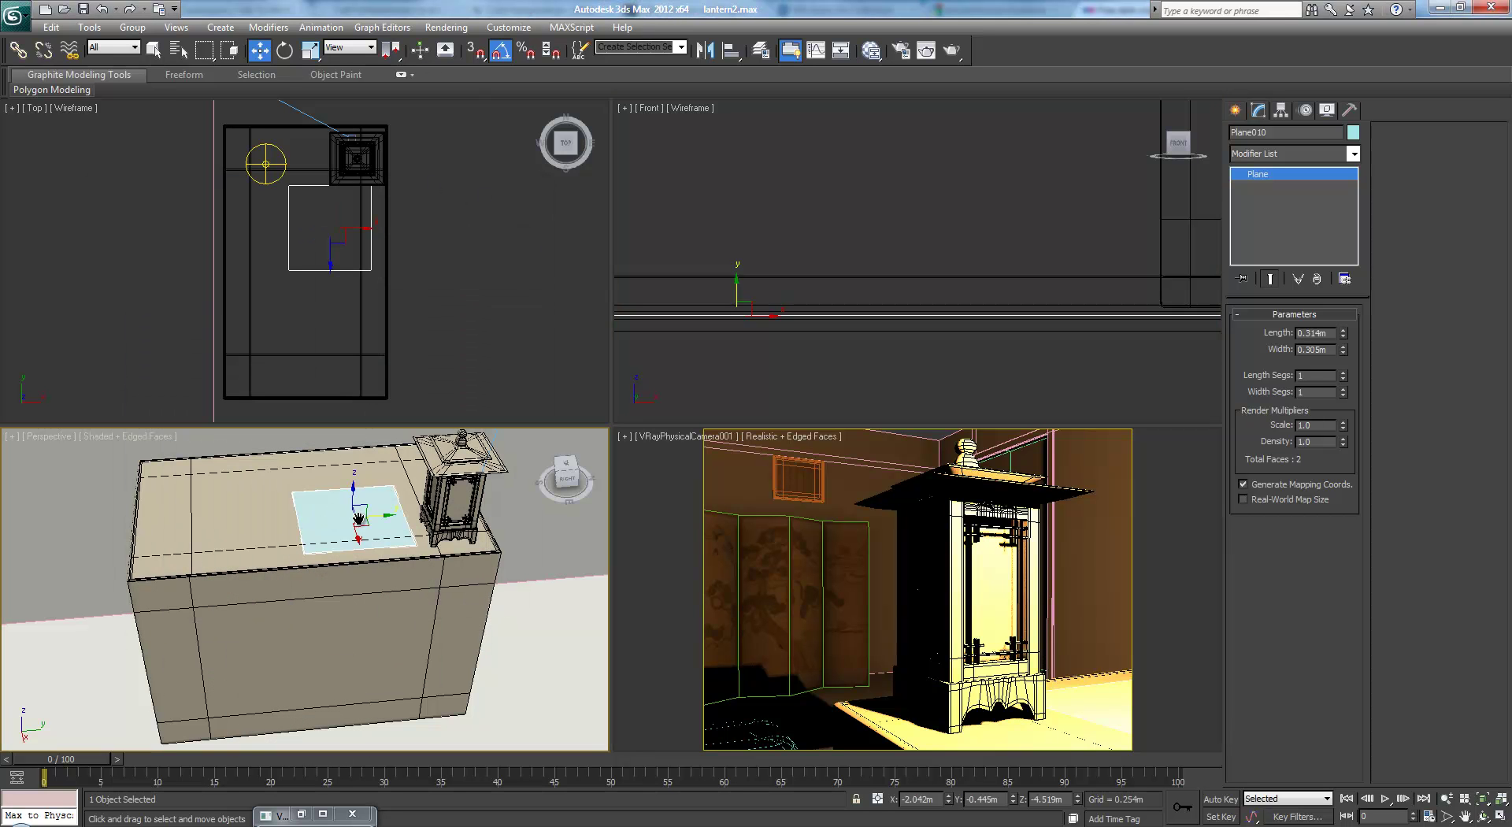
pyautogui.hotkey('alt', 'w')
pyautogui.moveTo(918, 206); pyautogui.dragTo(702, 442, button='middle')
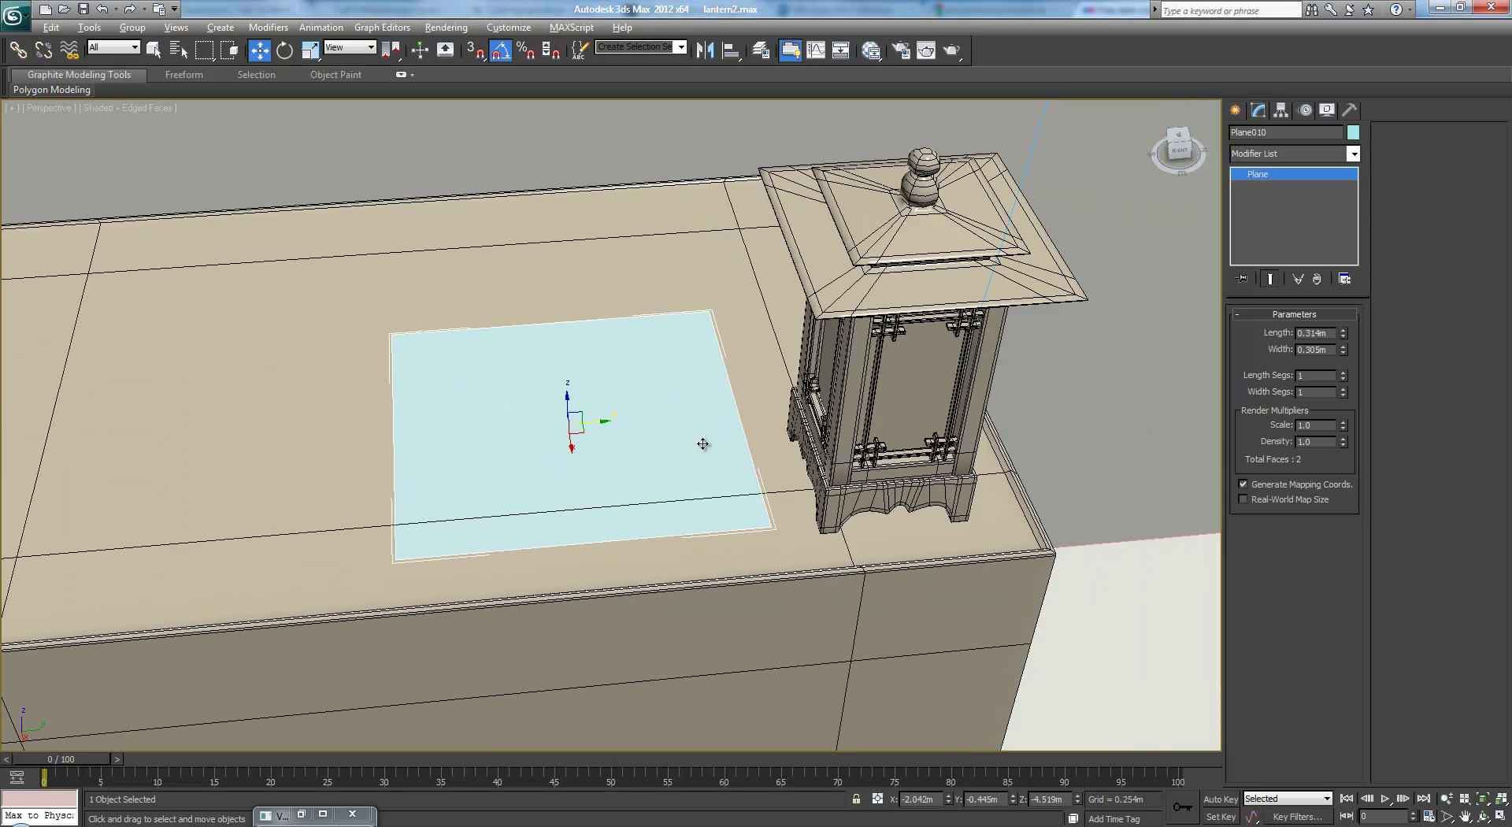
pyautogui.scroll(4, 911, 392)
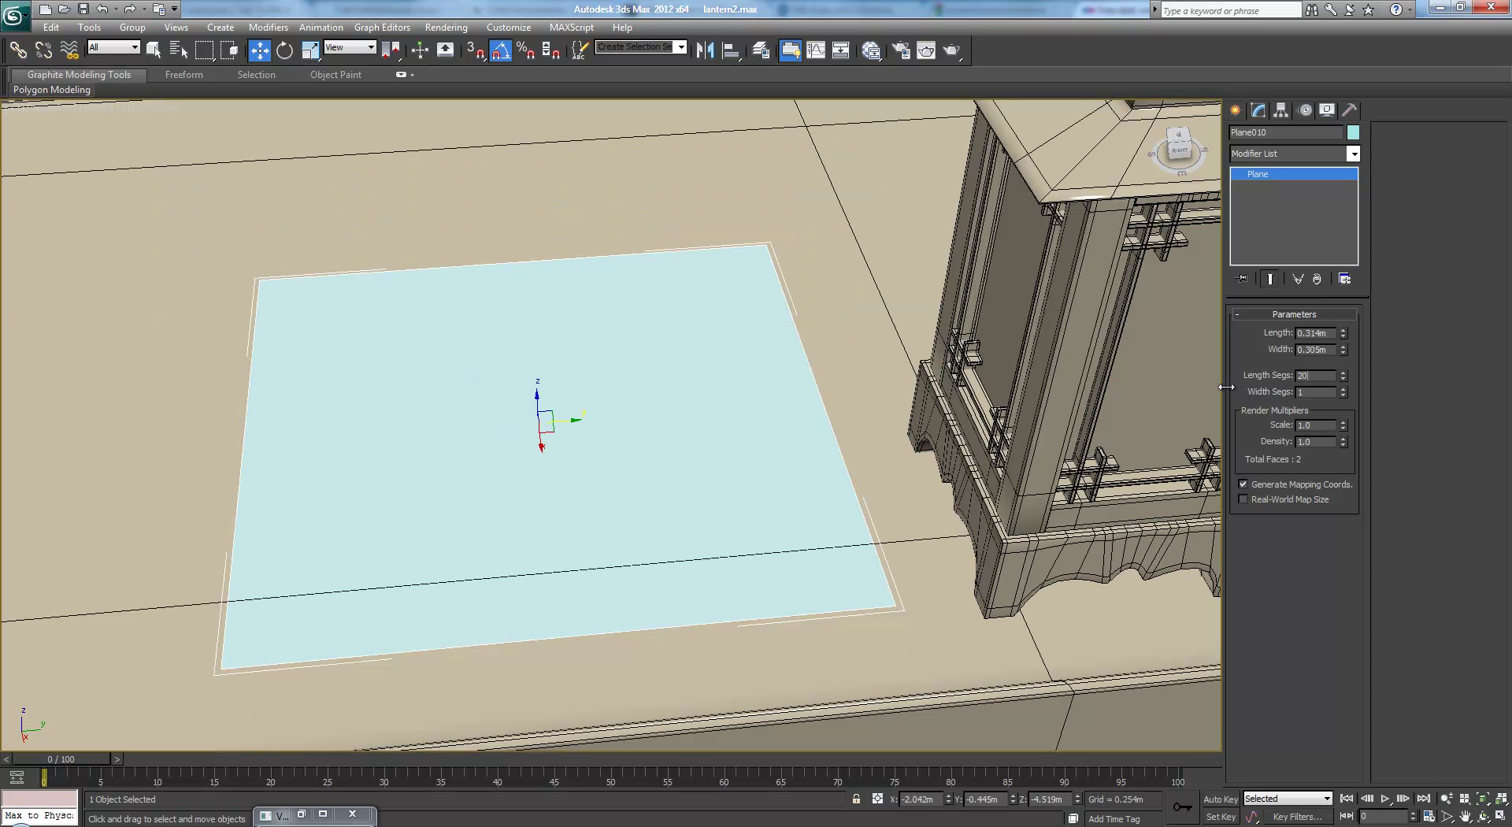
pyautogui.press('Tab')
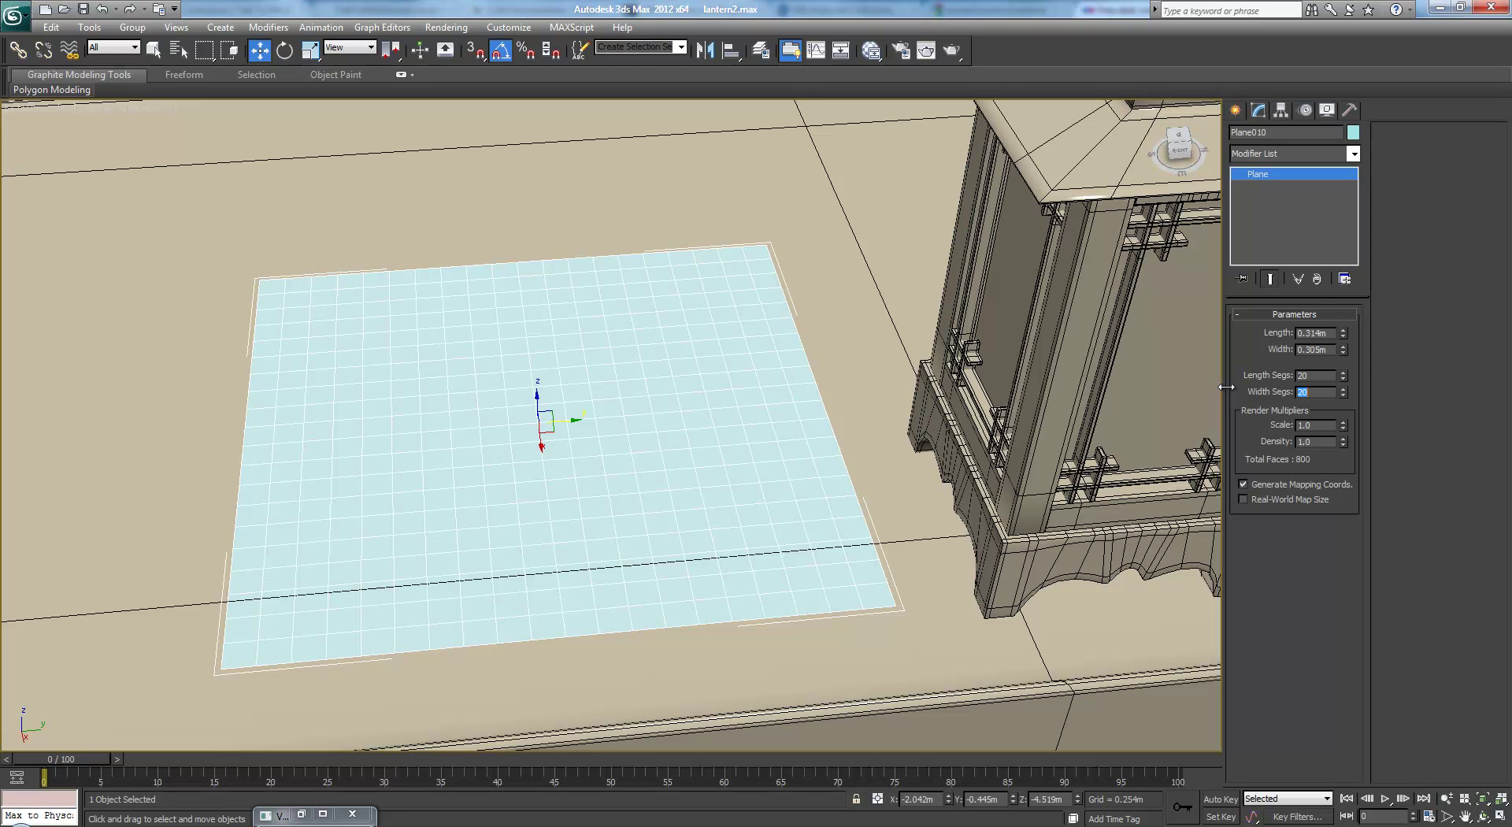
# Add a Displace modifier to the plane and load the Parchment Displacement image from the Korean Lantern References folder as its bitmap
pyautogui.click(1354, 154)
pyautogui.scroll(-2, 1268, 393)
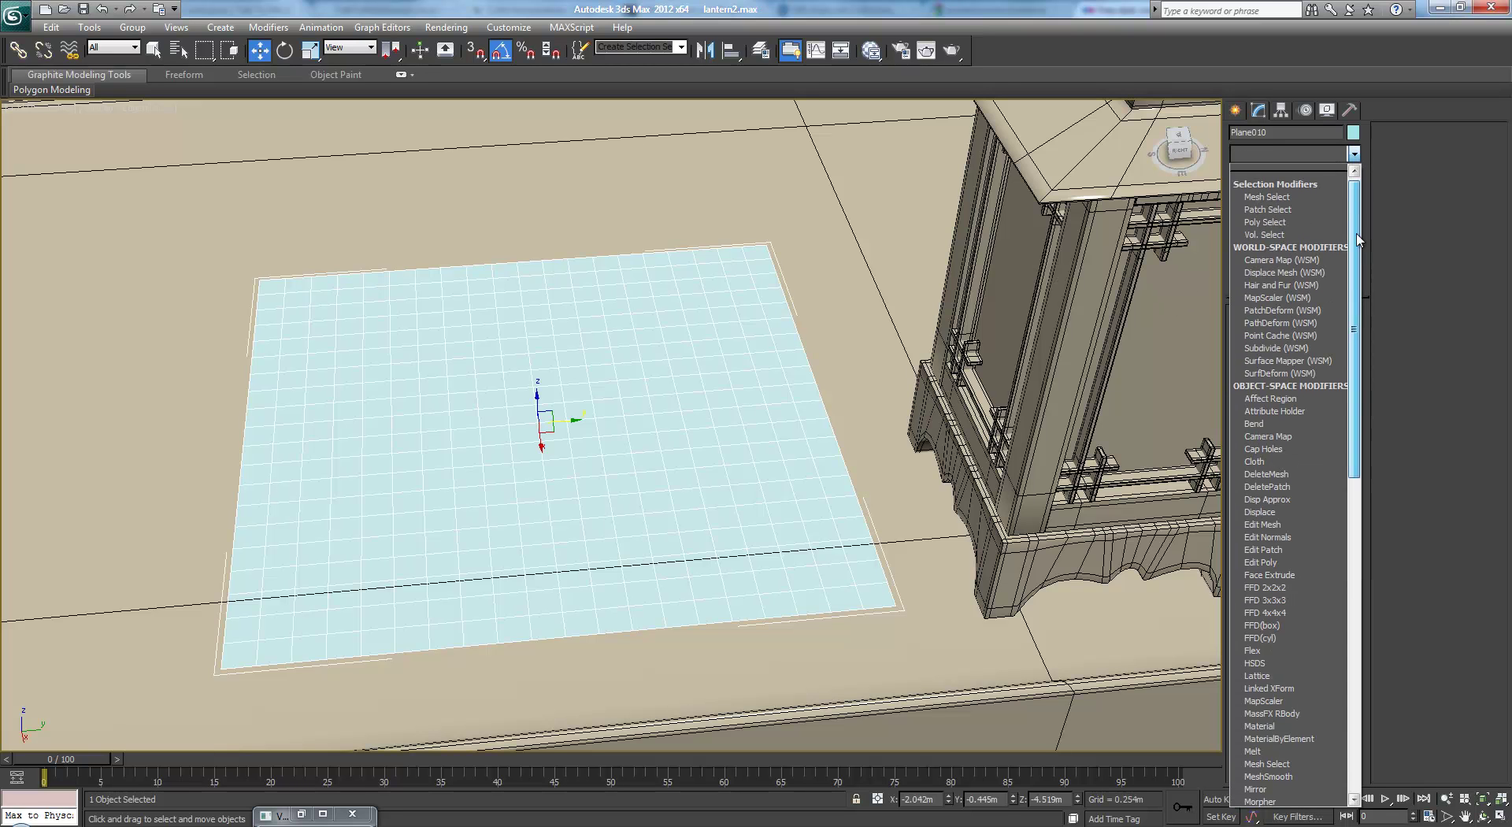
pyautogui.click(1267, 435)
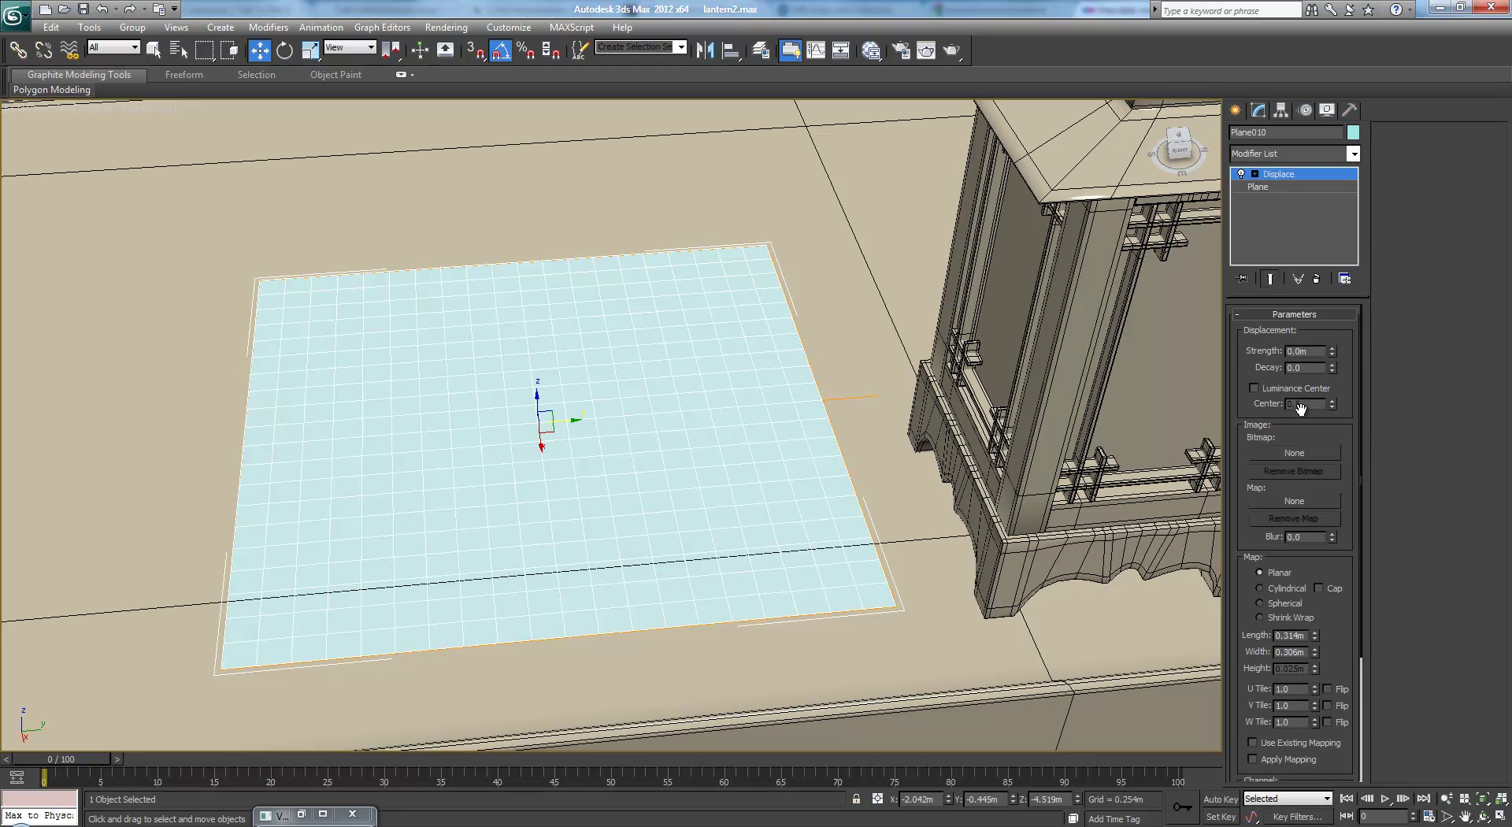
pyautogui.click(1289, 461)
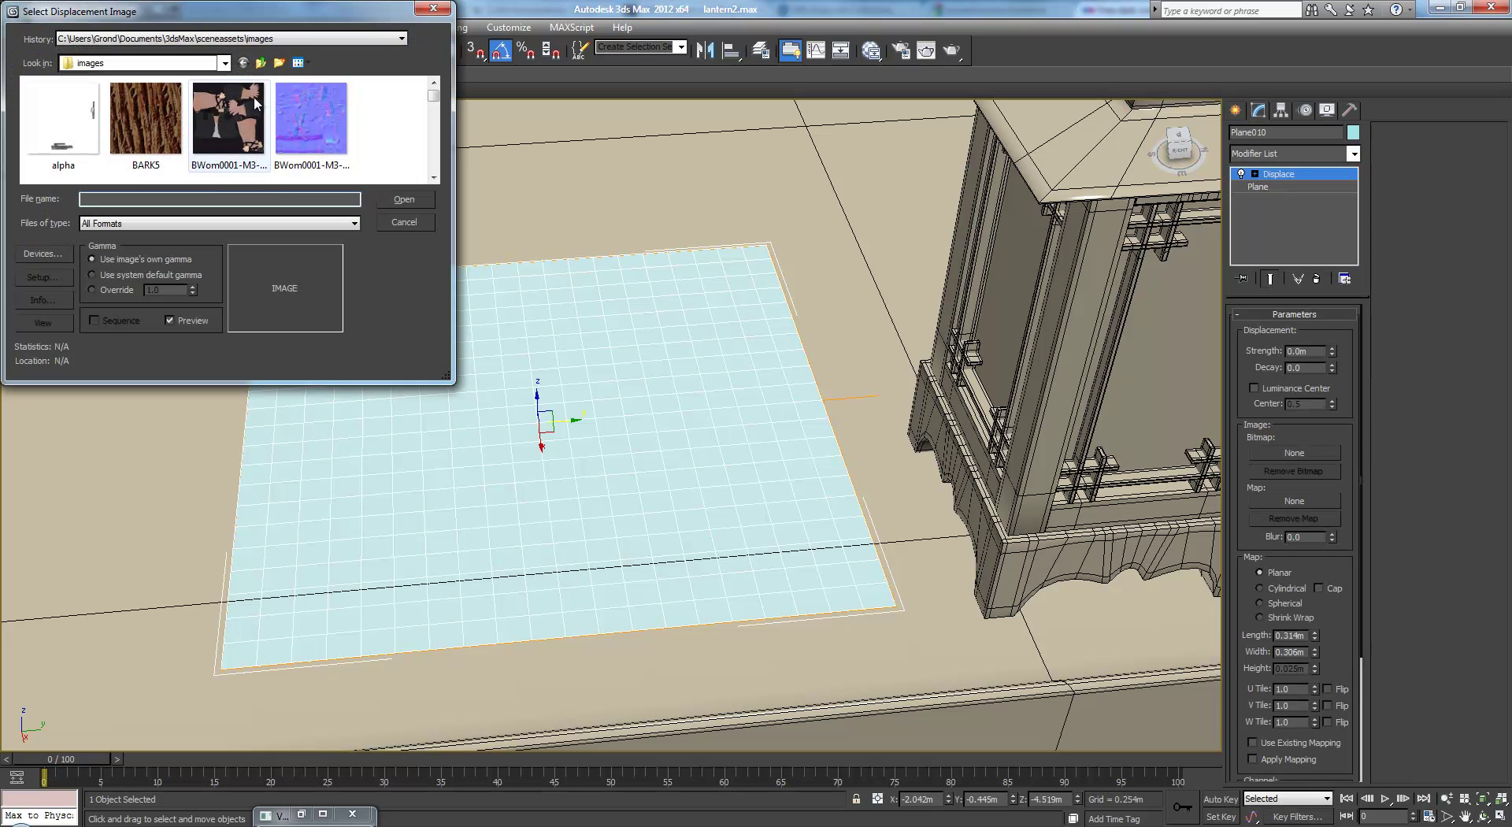
pyautogui.click(299, 39)
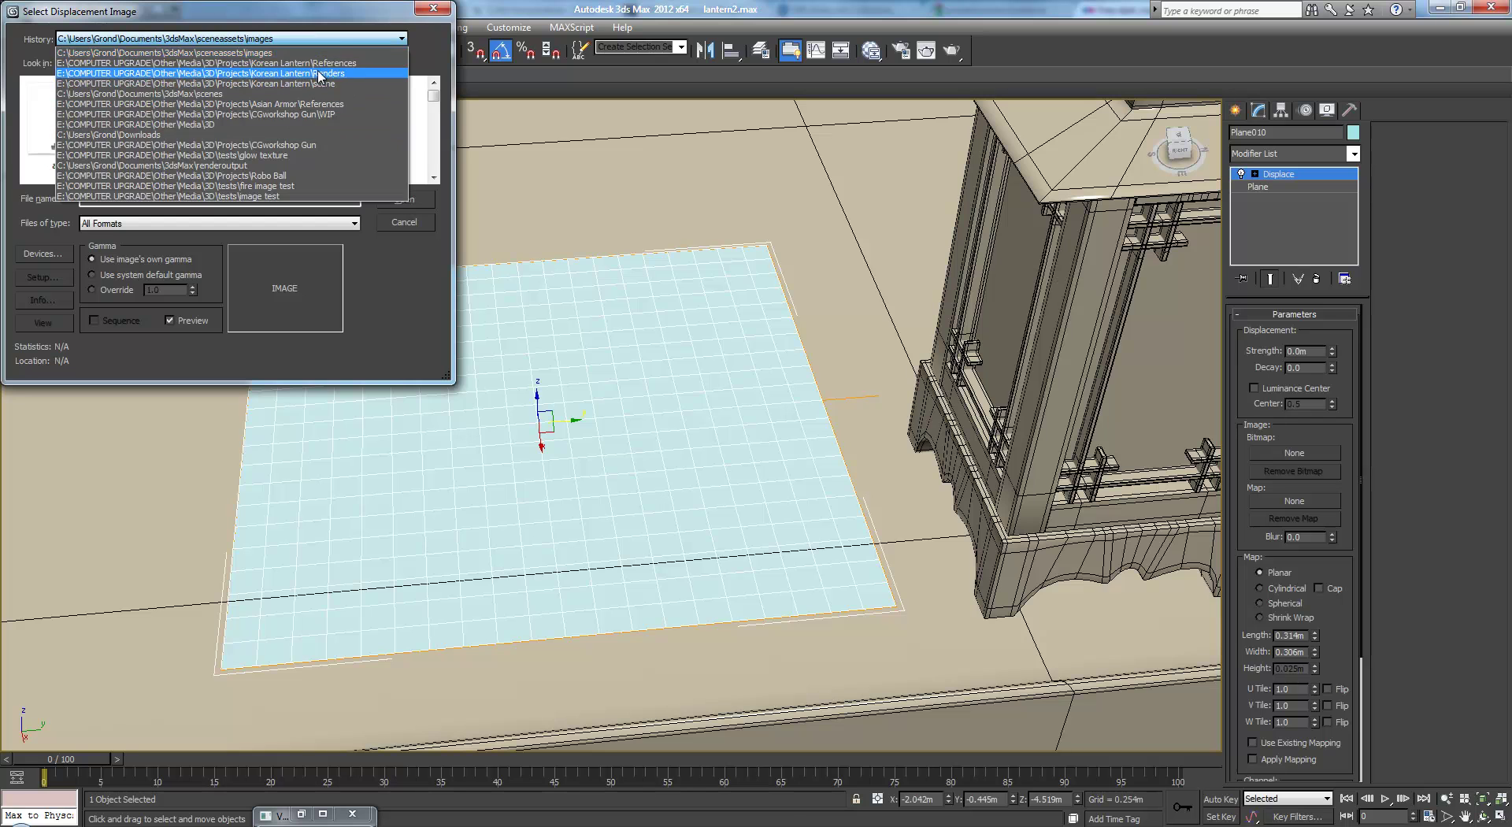
pyautogui.click(267, 73)
pyautogui.click(262, 63)
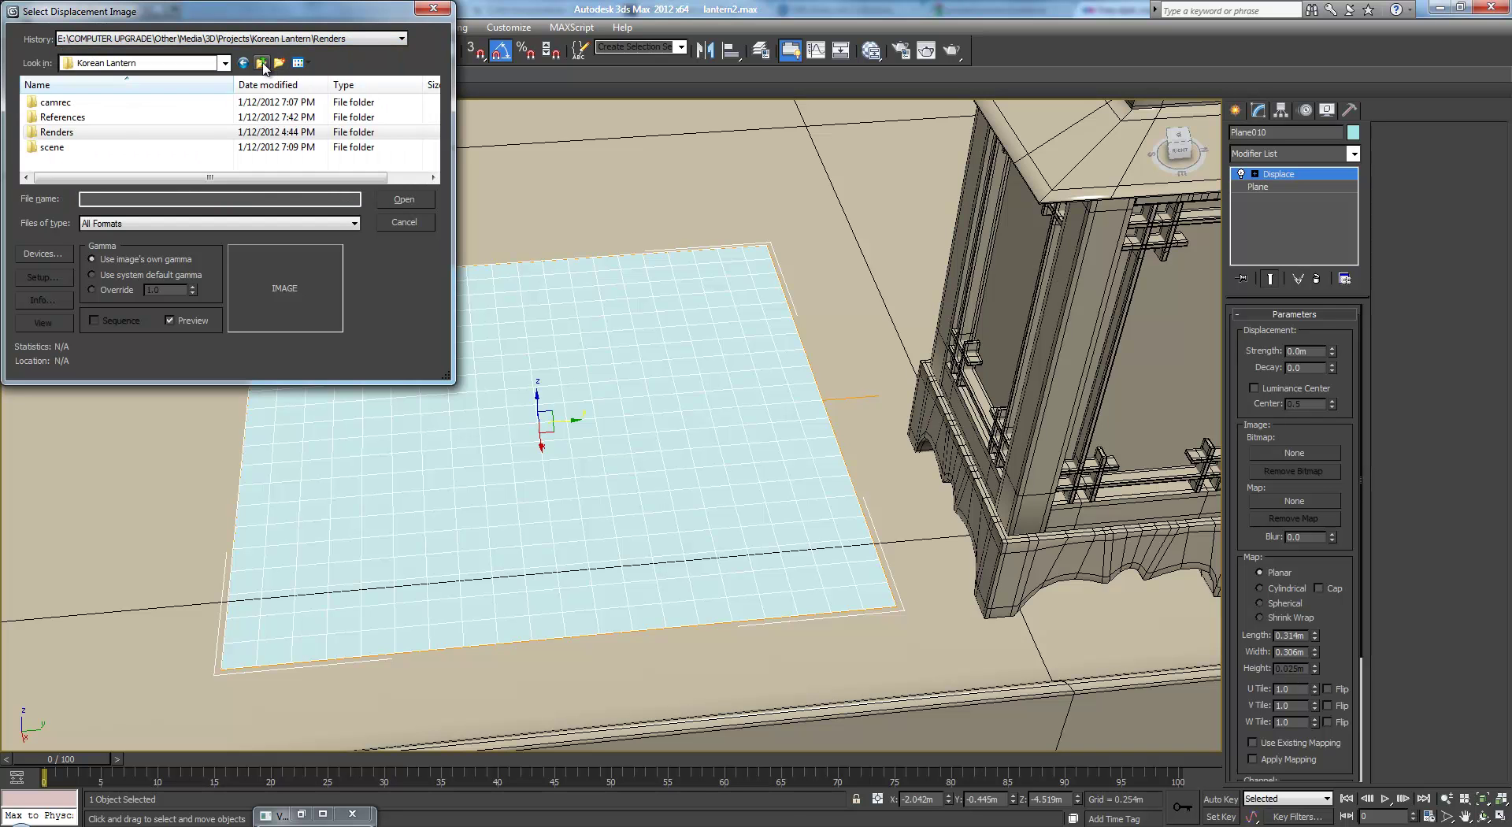
pyautogui.doubleClick(117, 122)
pyautogui.click(219, 136)
pyautogui.click(409, 202)
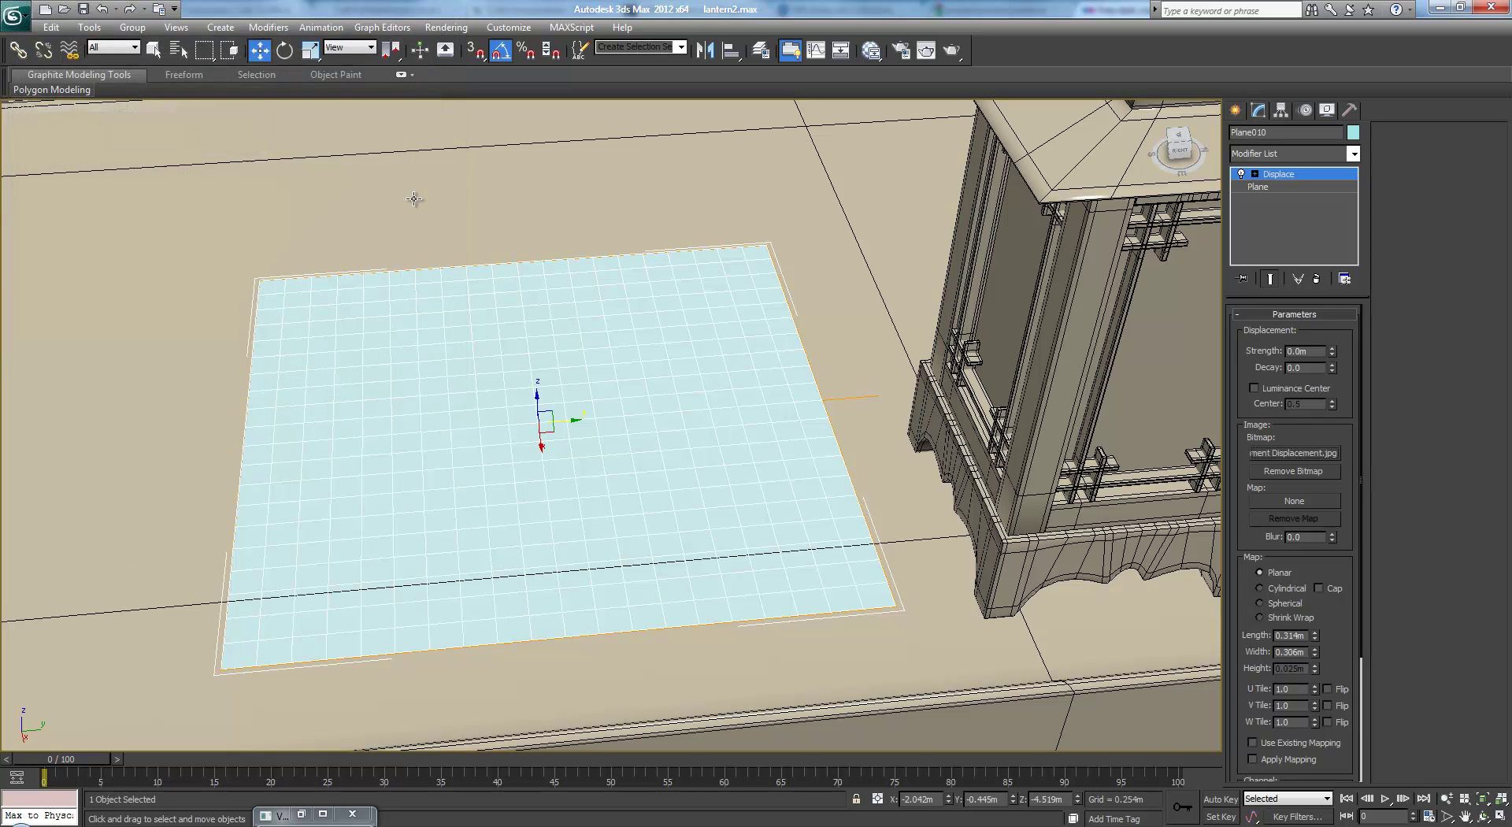
# Set the Displace strength to 0.015 m so the plane crumples like parchment
pyautogui.keyDown('alt'); pyautogui.moveTo(664, 345); pyautogui.dragTo(656, 321, button='middle'); pyautogui.keyUp('alt')
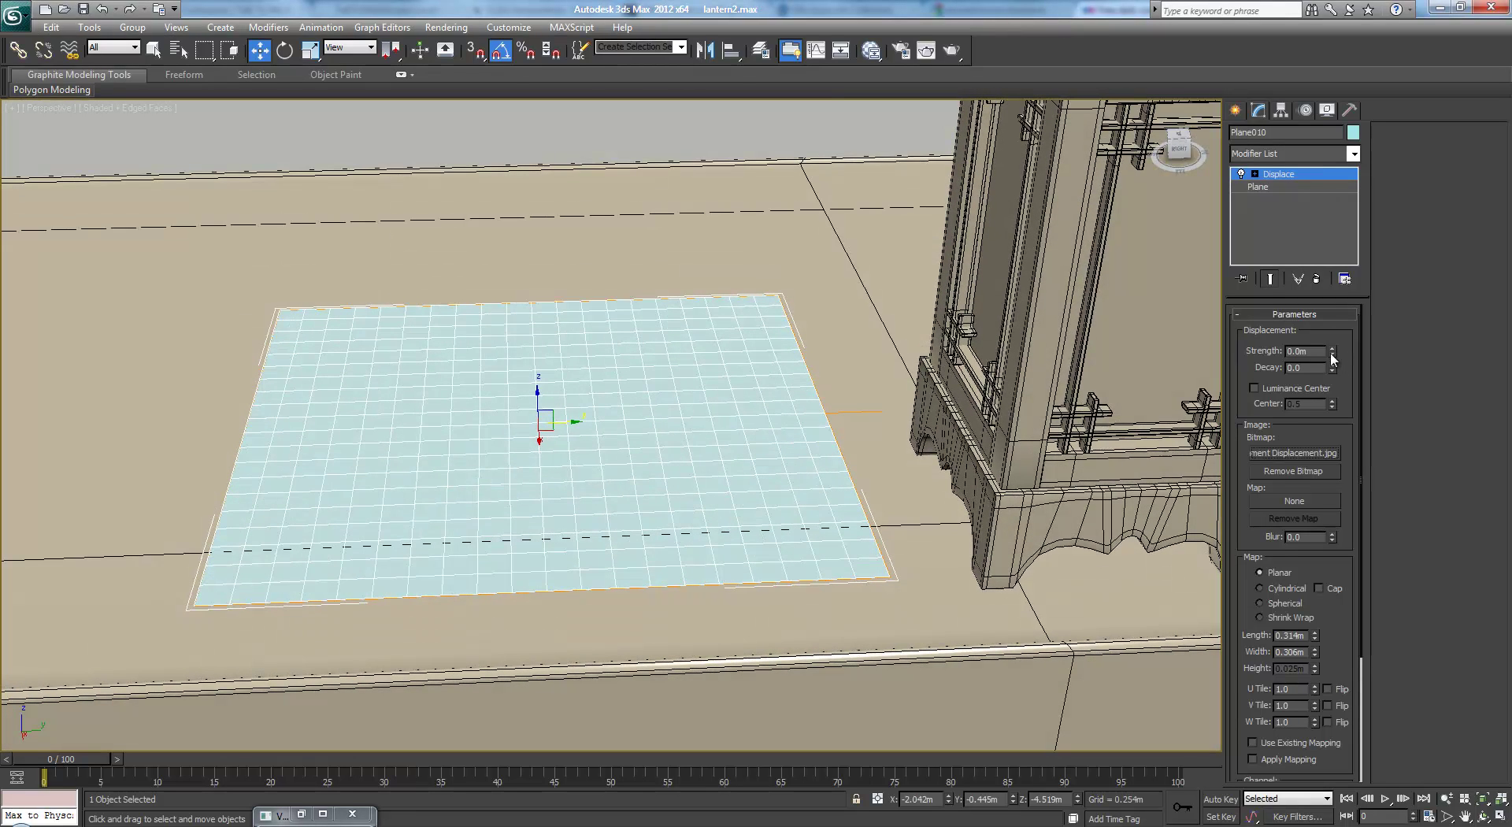
pyautogui.moveTo(1332, 358); pyautogui.dragTo(1326, 306)
pyautogui.keyDown('alt'); pyautogui.moveTo(1042, 386); pyautogui.dragTo(1013, 375, button='middle'); pyautogui.keyUp('alt')
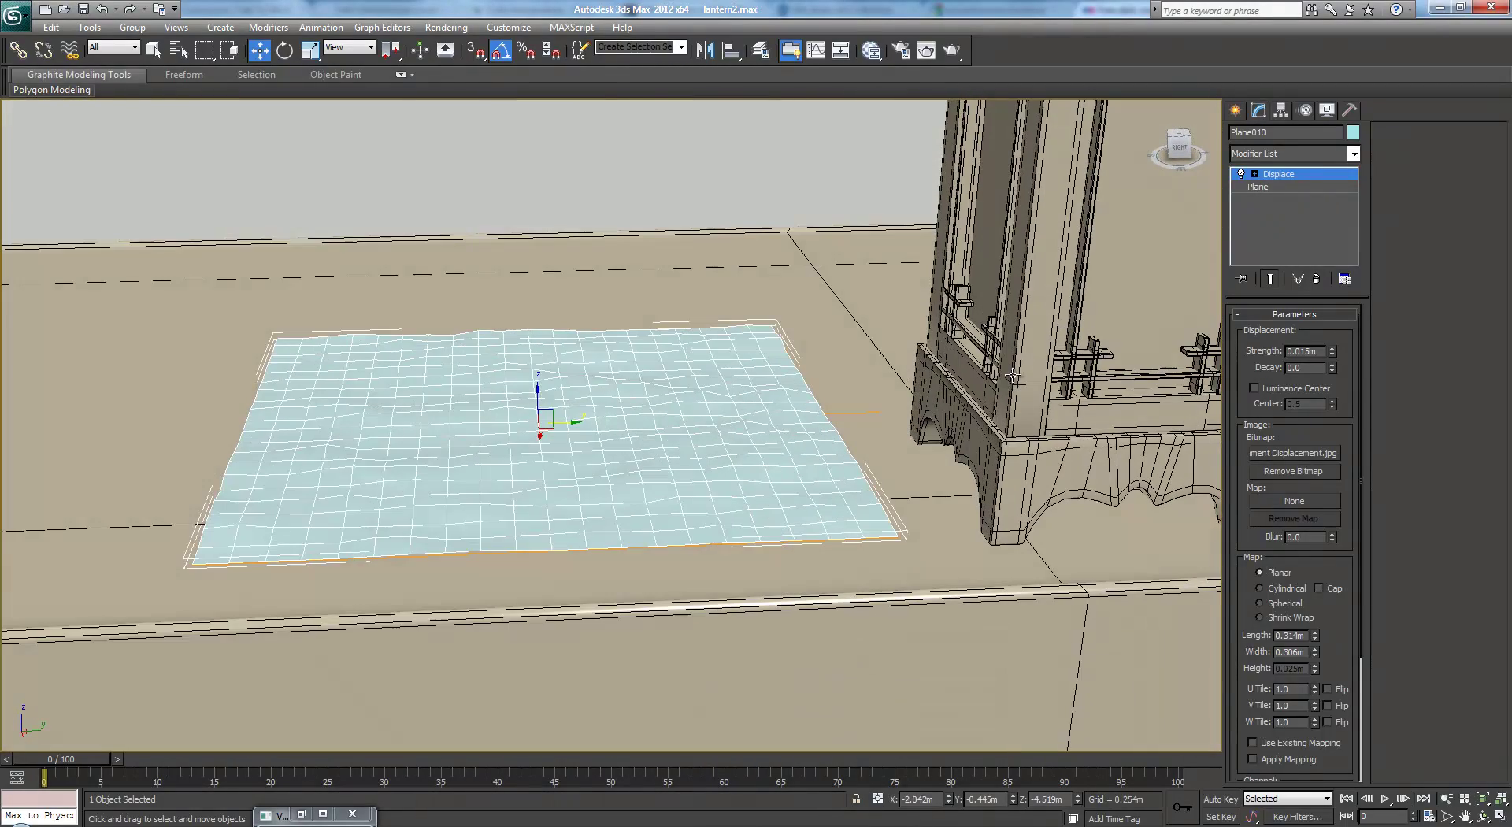
# Create a new VRayMtl in the Slate Material Editor and connect the Parchment Paper bitmap to its diffuse map
pyautogui.press('m')
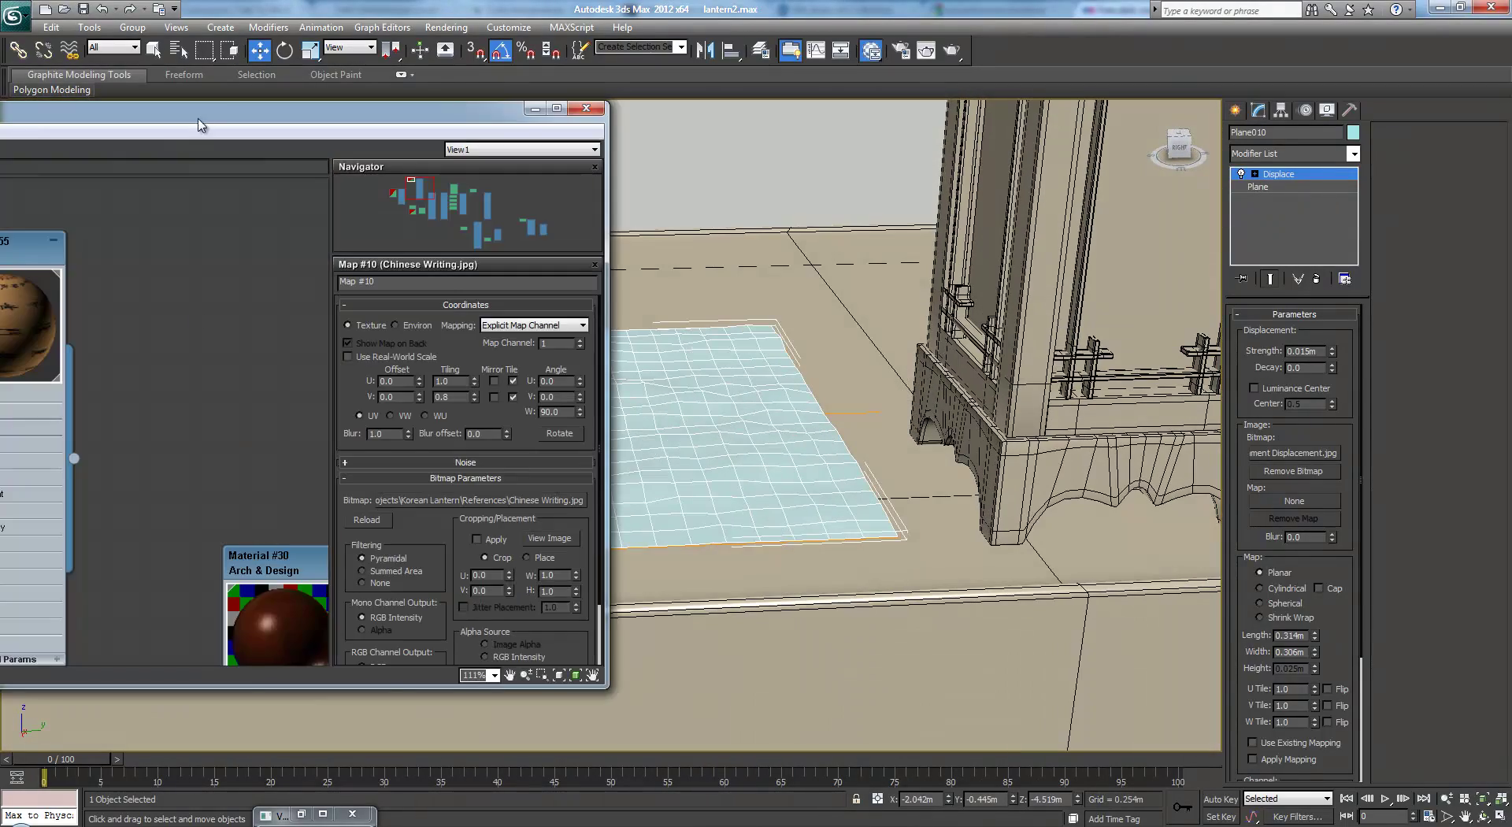
pyautogui.moveTo(201, 124); pyautogui.dragTo(669, 111)
pyautogui.scroll(-10, 433, 298)
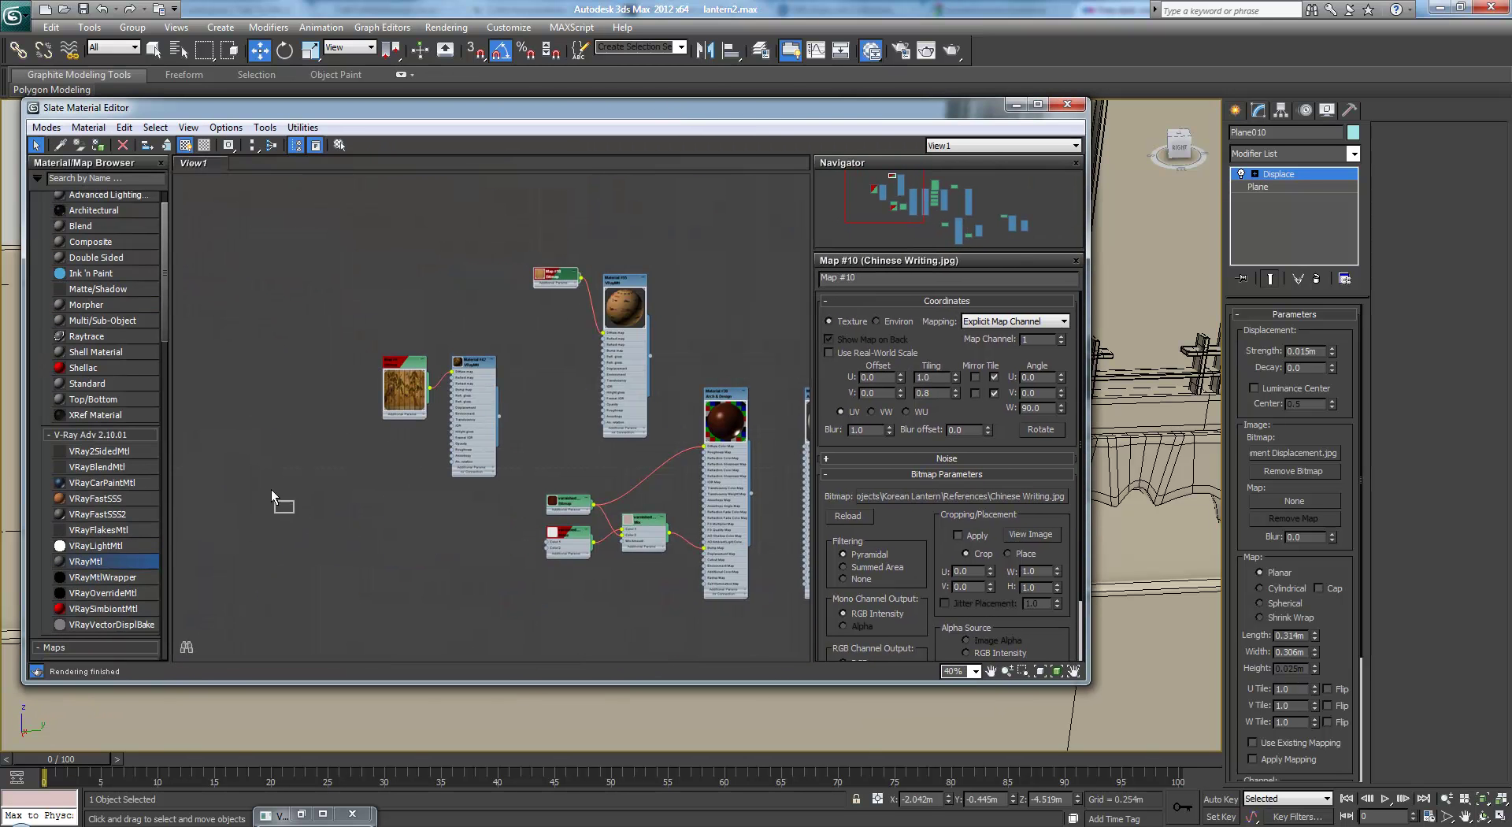
pyautogui.moveTo(271, 491); pyautogui.dragTo(327, 478)
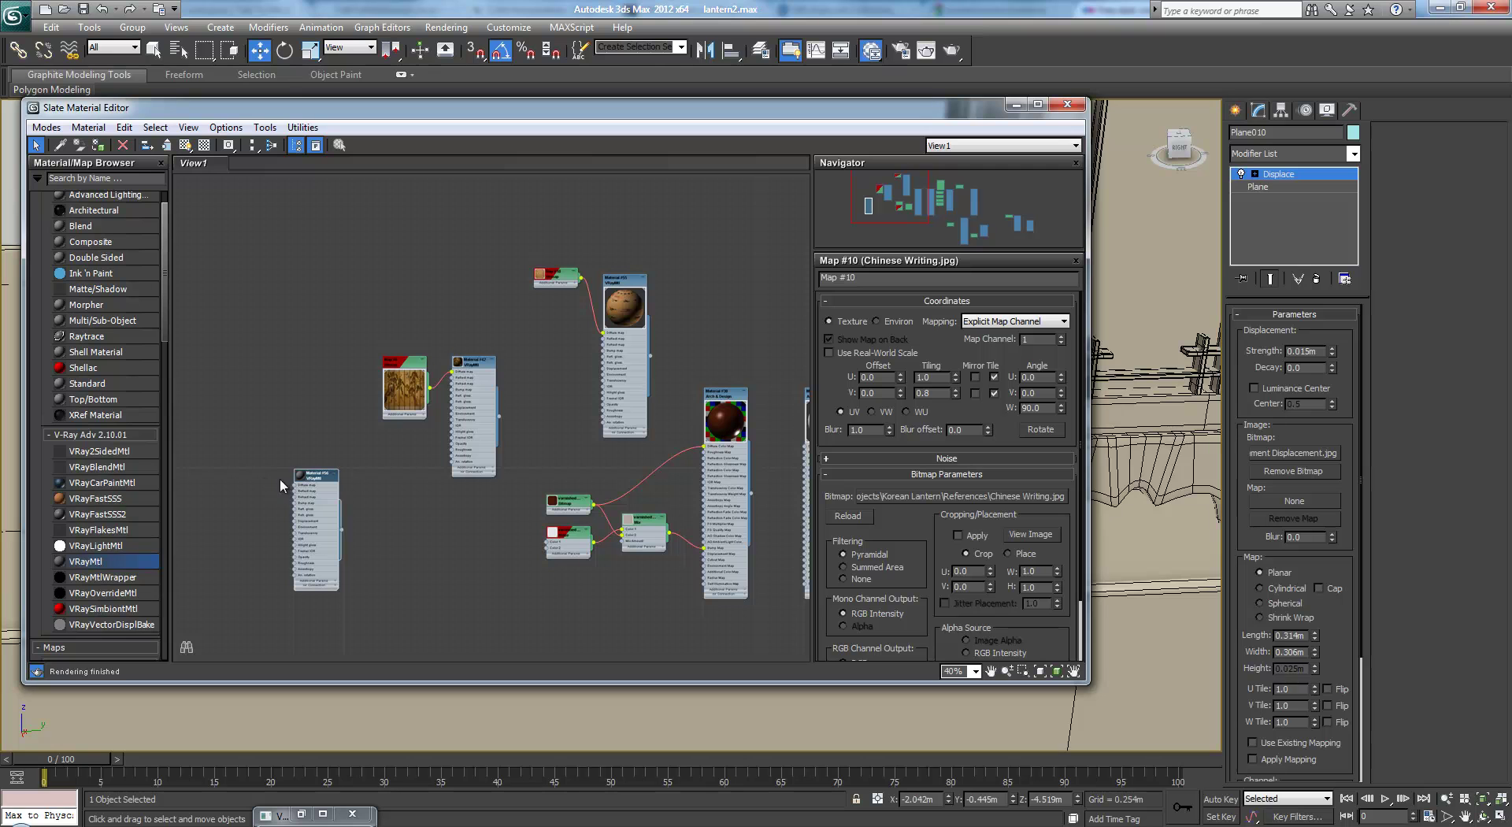
pyautogui.moveTo(269, 481); pyautogui.dragTo(269, 480)
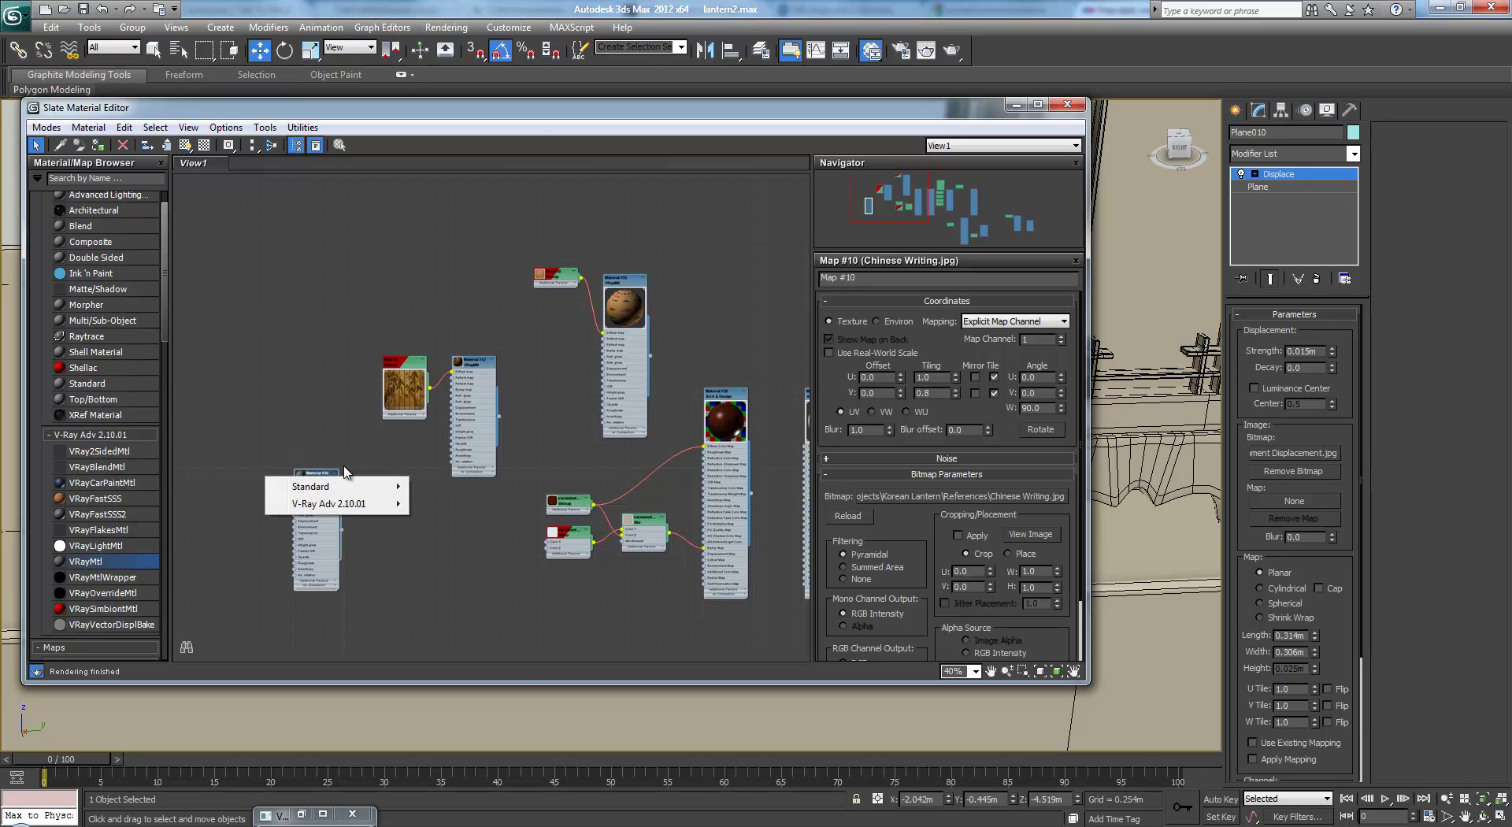
pyautogui.moveTo(387, 488)
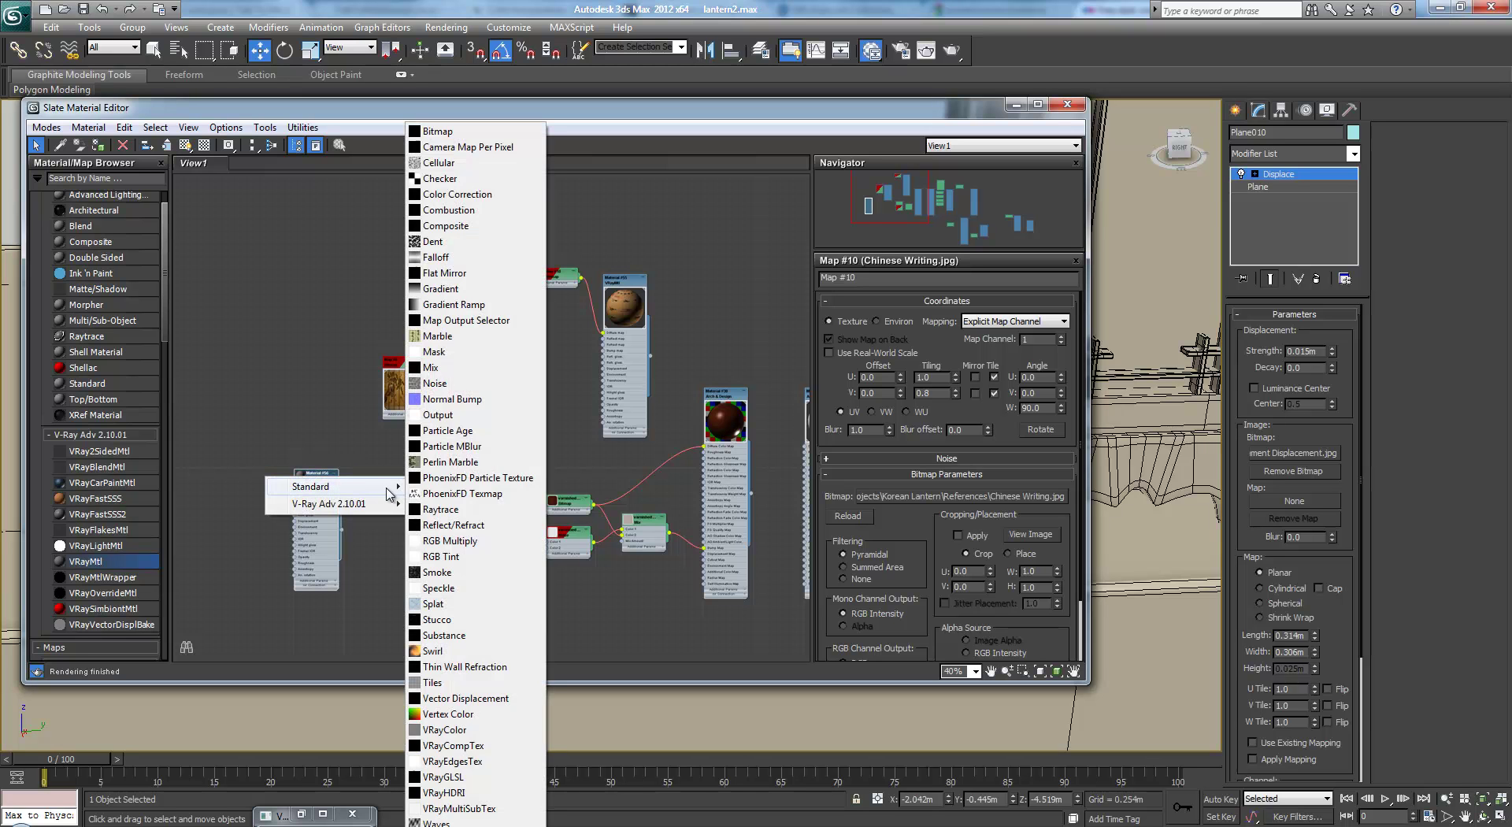
pyautogui.click(469, 134)
pyautogui.click(338, 126)
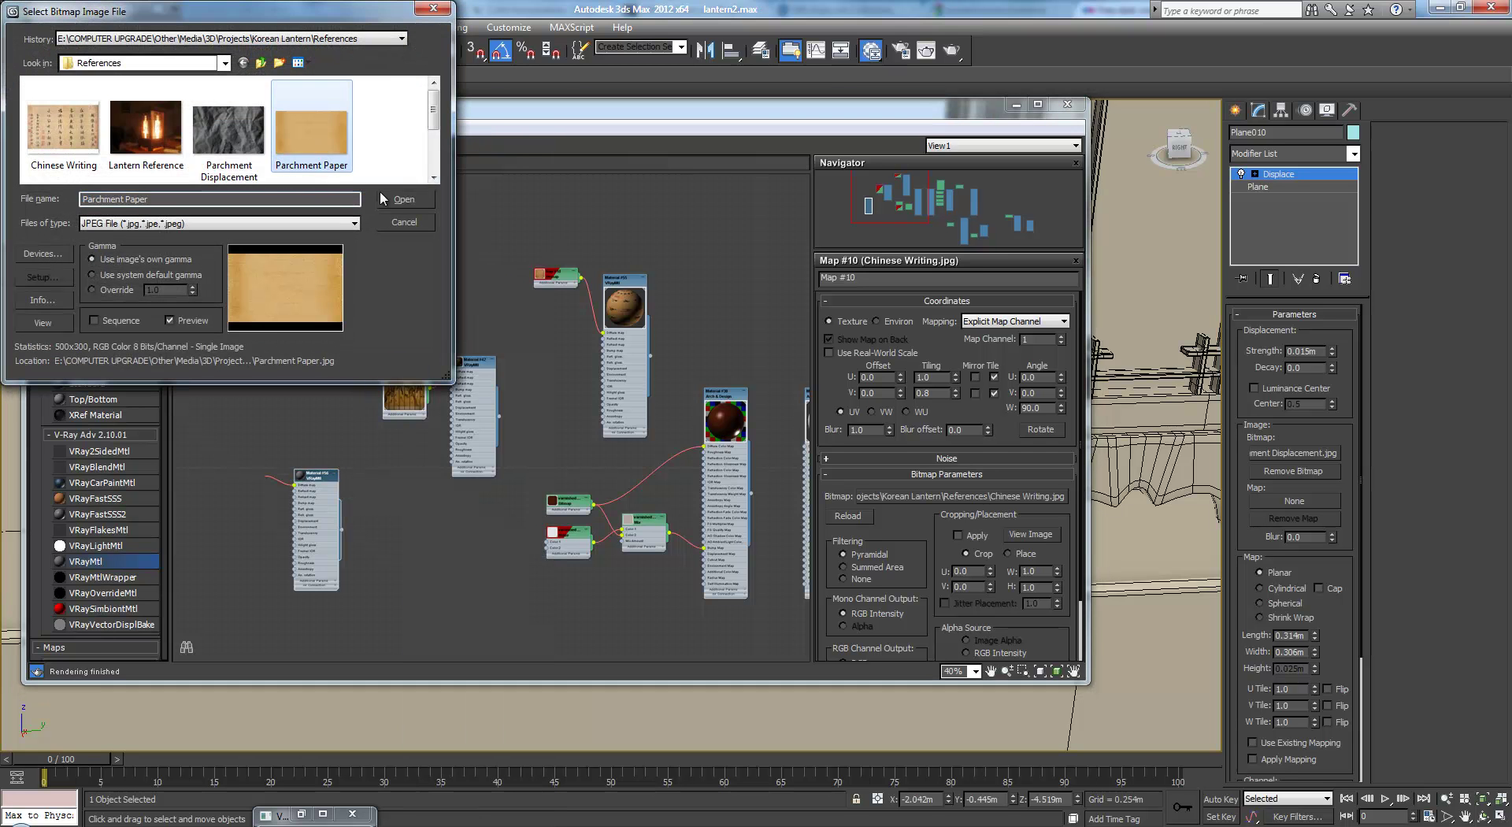
pyautogui.click(394, 195)
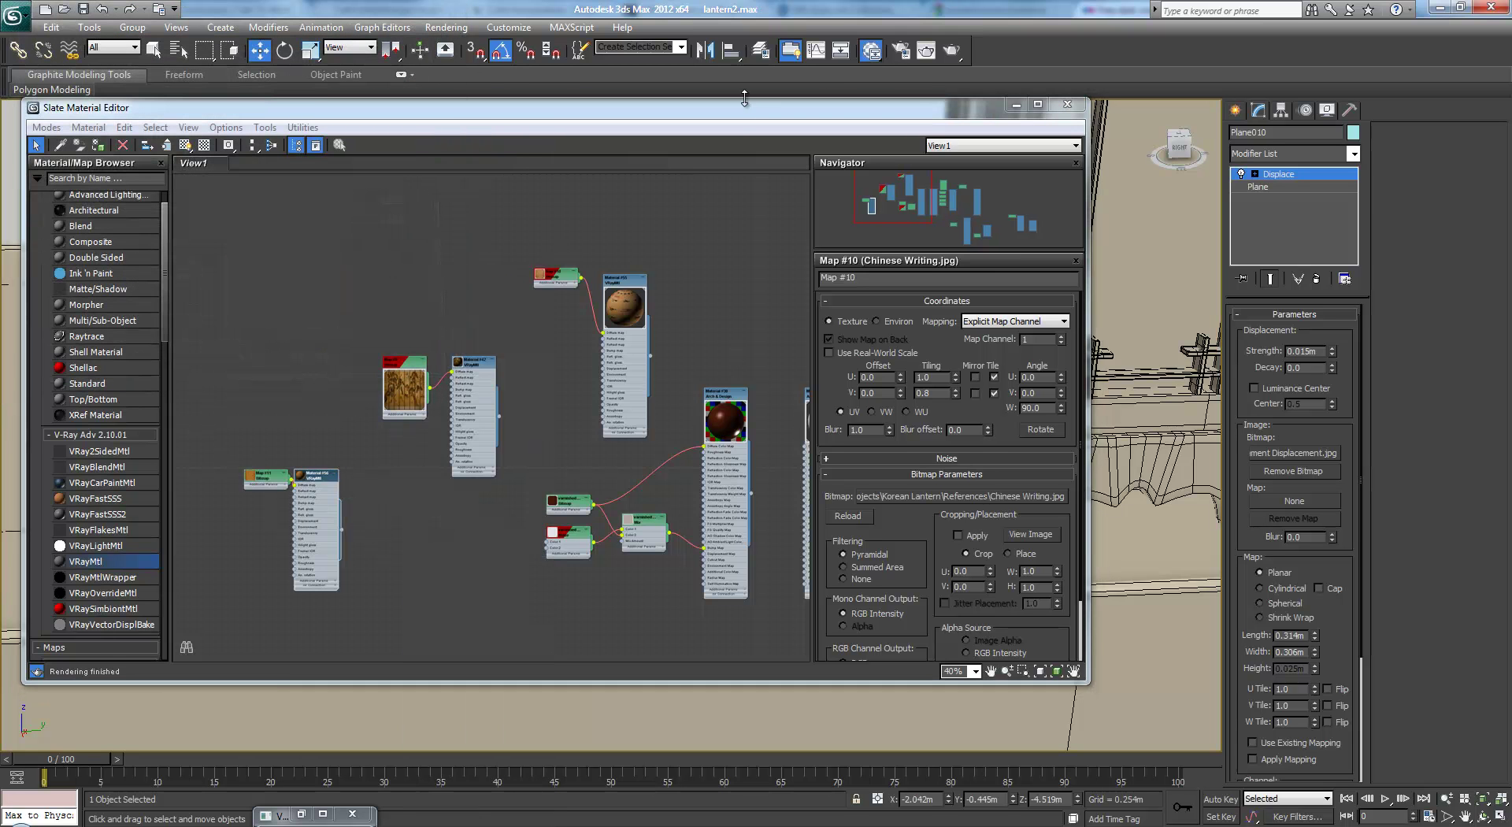
# Assign the parchment material to the displaced plane and show its Parchment Paper texture in the viewport
pyautogui.moveTo(744, 108); pyautogui.dragTo(1250, 182)
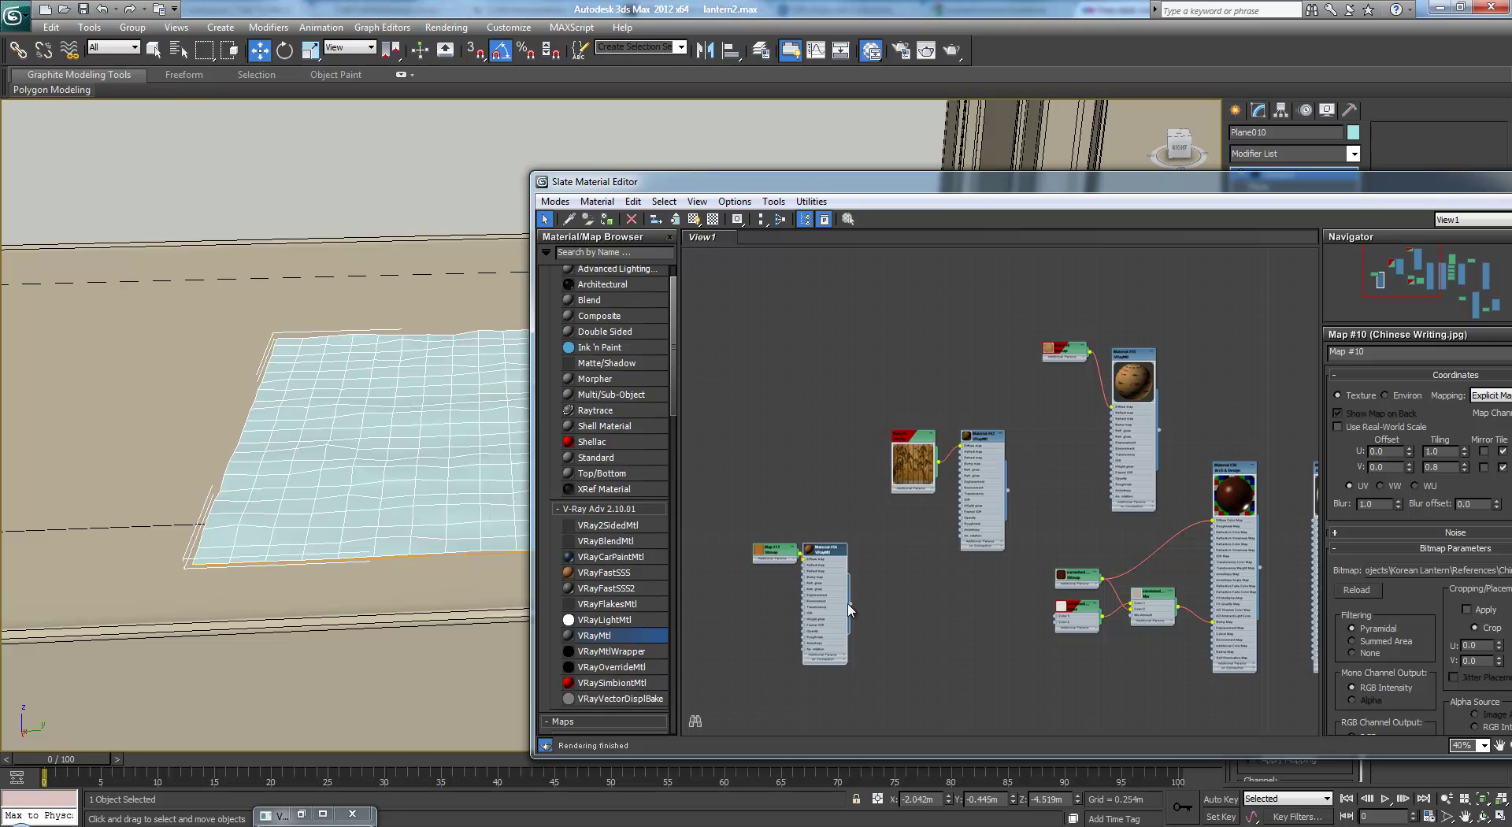
pyautogui.moveTo(851, 610); pyautogui.dragTo(499, 466)
pyautogui.doubleClick(785, 556)
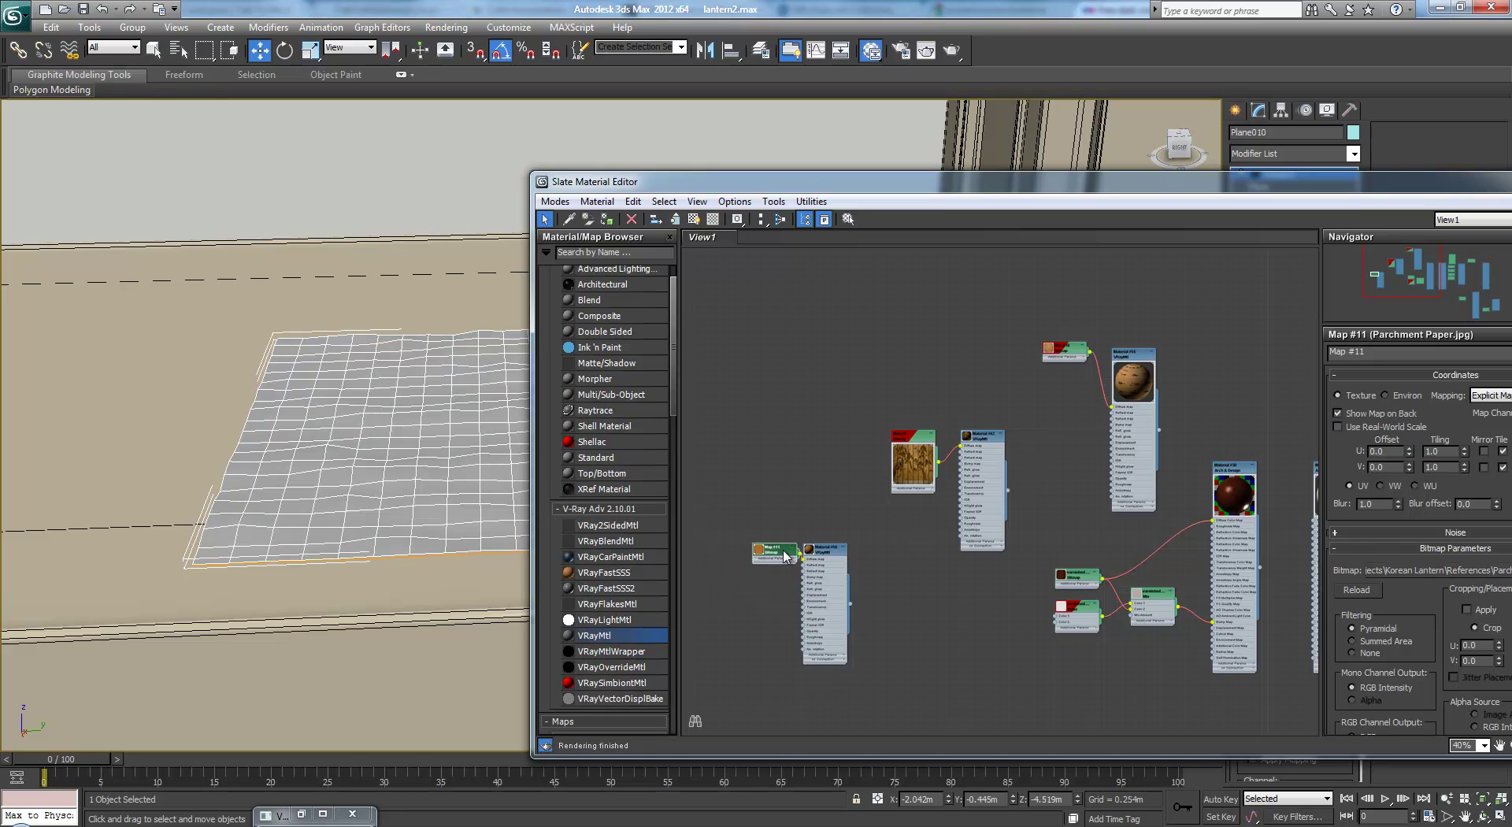
pyautogui.click(694, 219)
# Minimize the Slate Material Editor and check the parchment beside the lantern through the enlarged camera view
pyautogui.moveTo(818, 184); pyautogui.dragTo(369, 196)
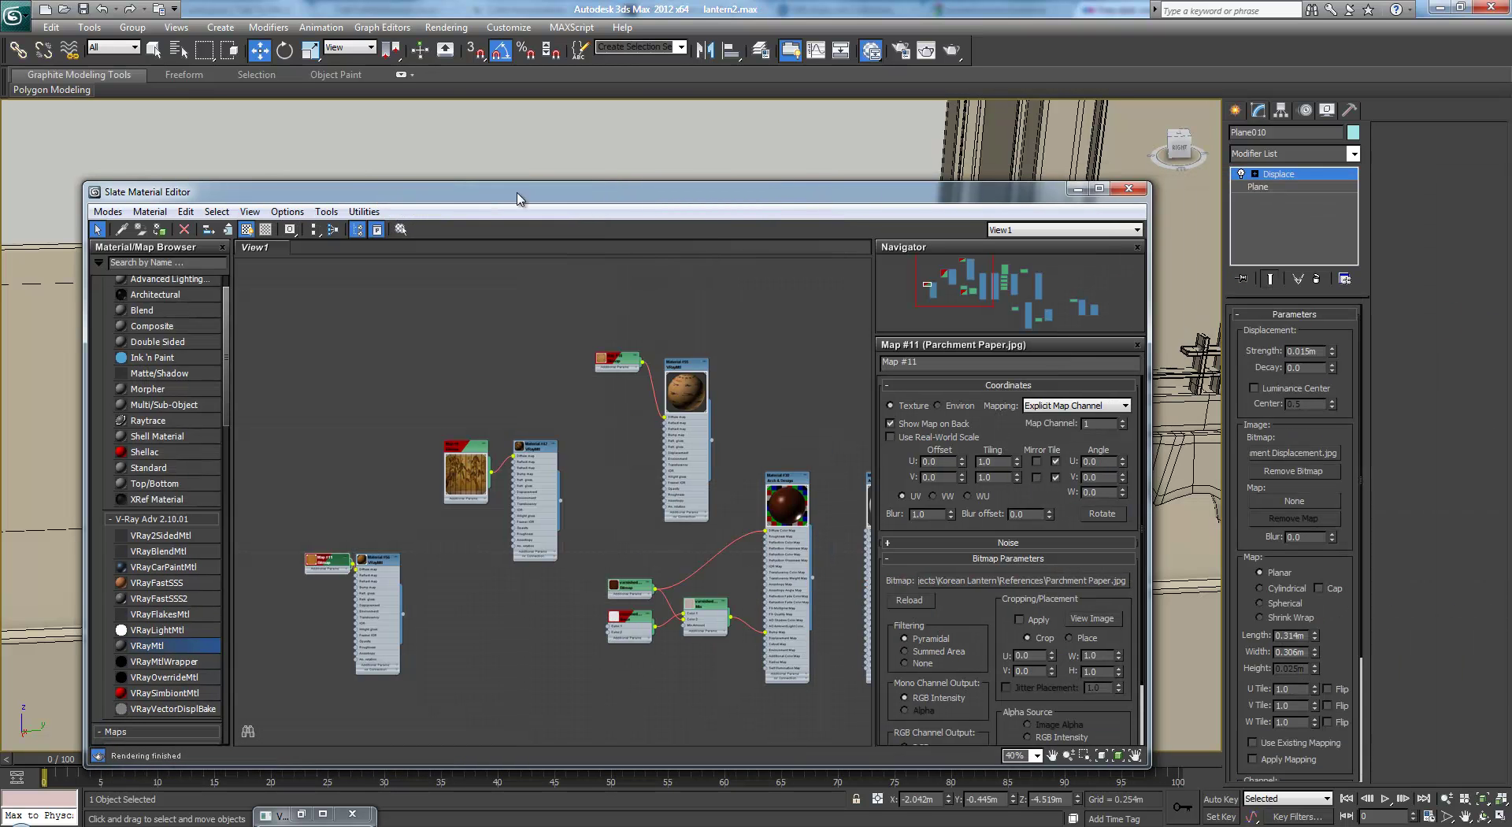
pyautogui.click(1082, 190)
pyautogui.hotkey('alt', 'w')
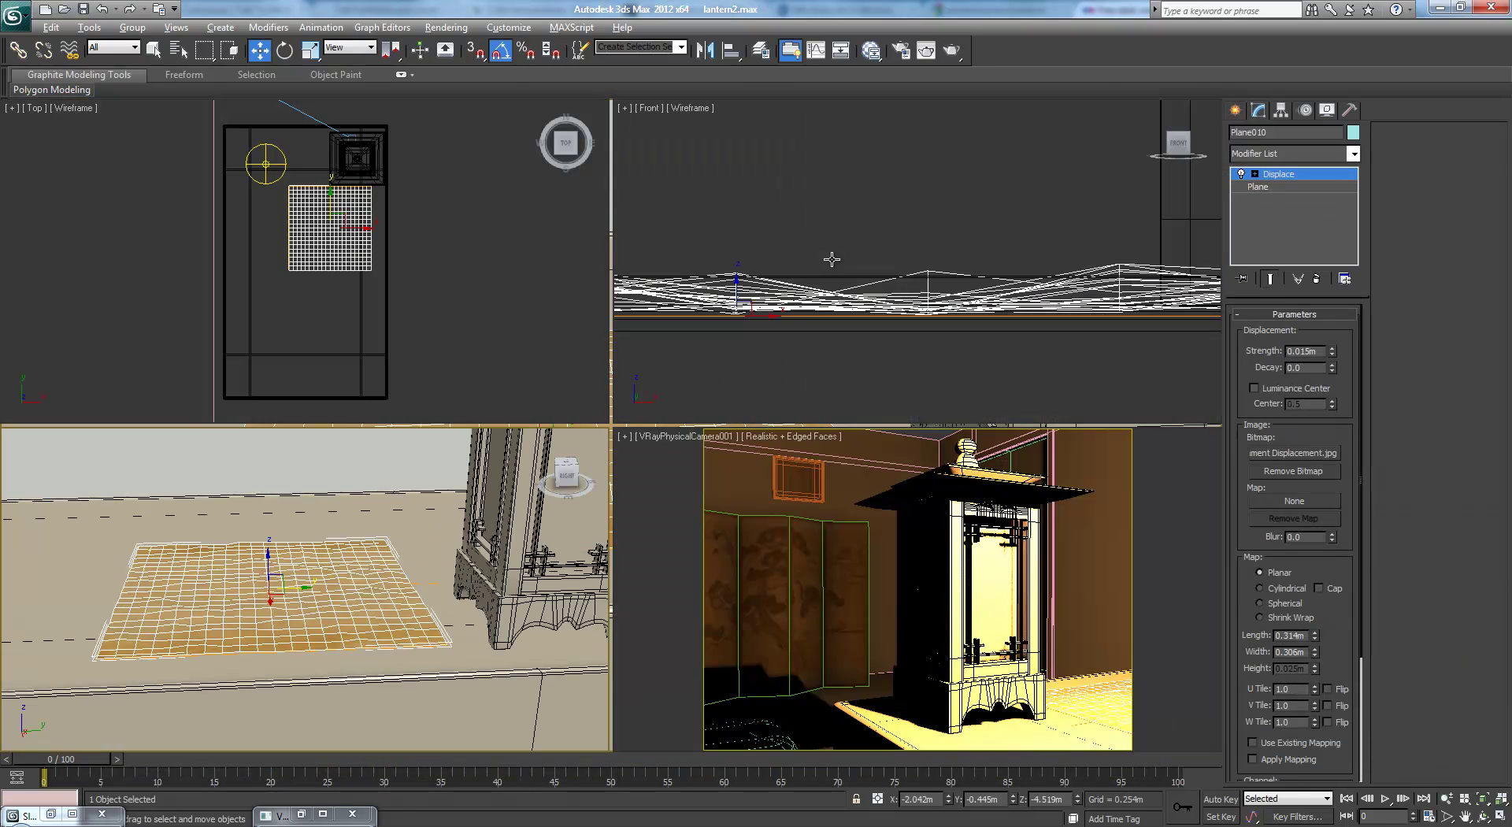
pyautogui.hotkey('alt', 'w')
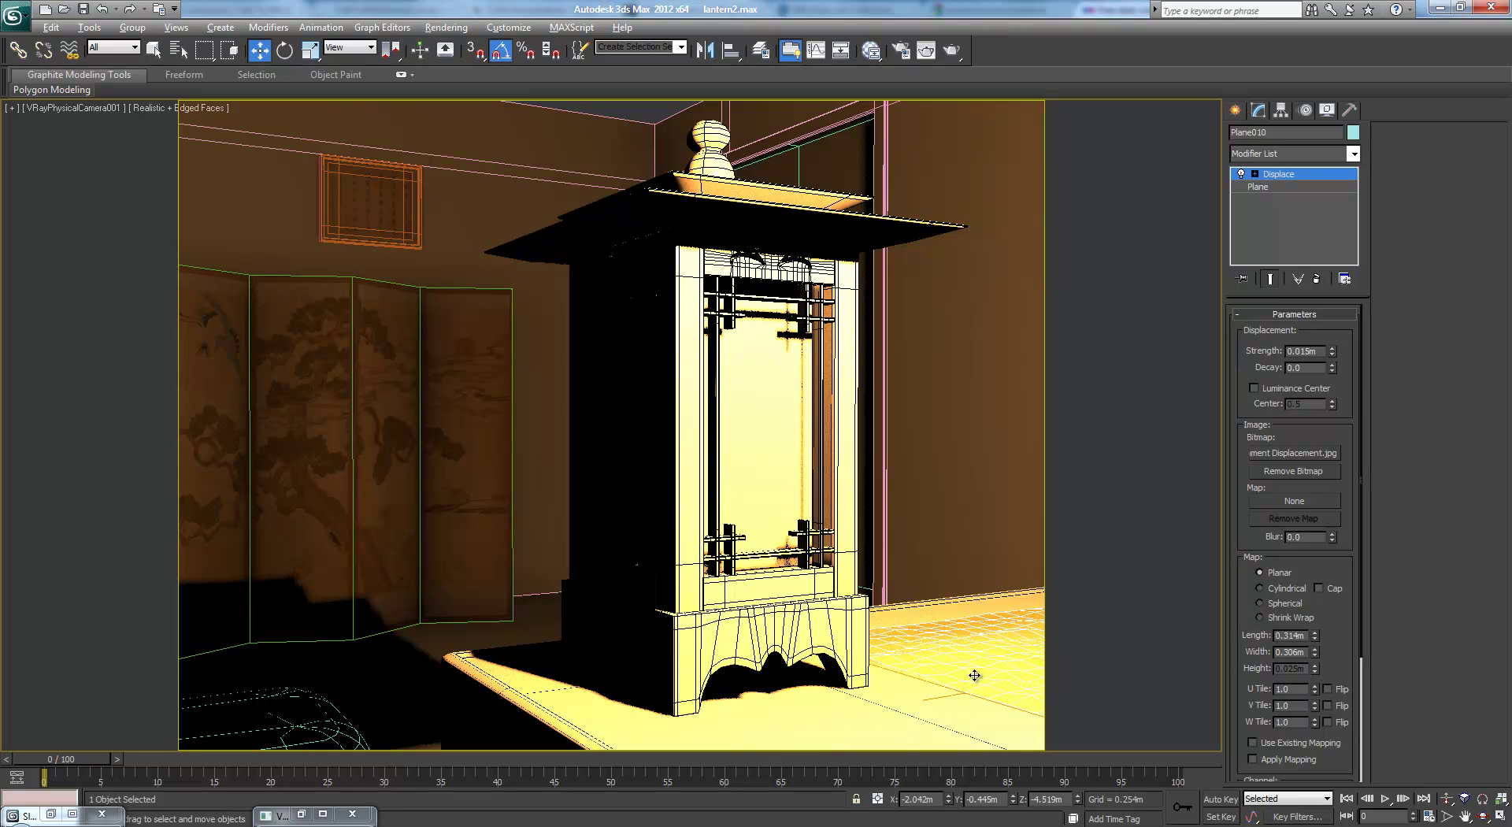
# Restore the four-viewport layout and rotate the parchment plane -5 degrees about its Z axis beside the lantern
pyautogui.hotkey('alt', 'w')
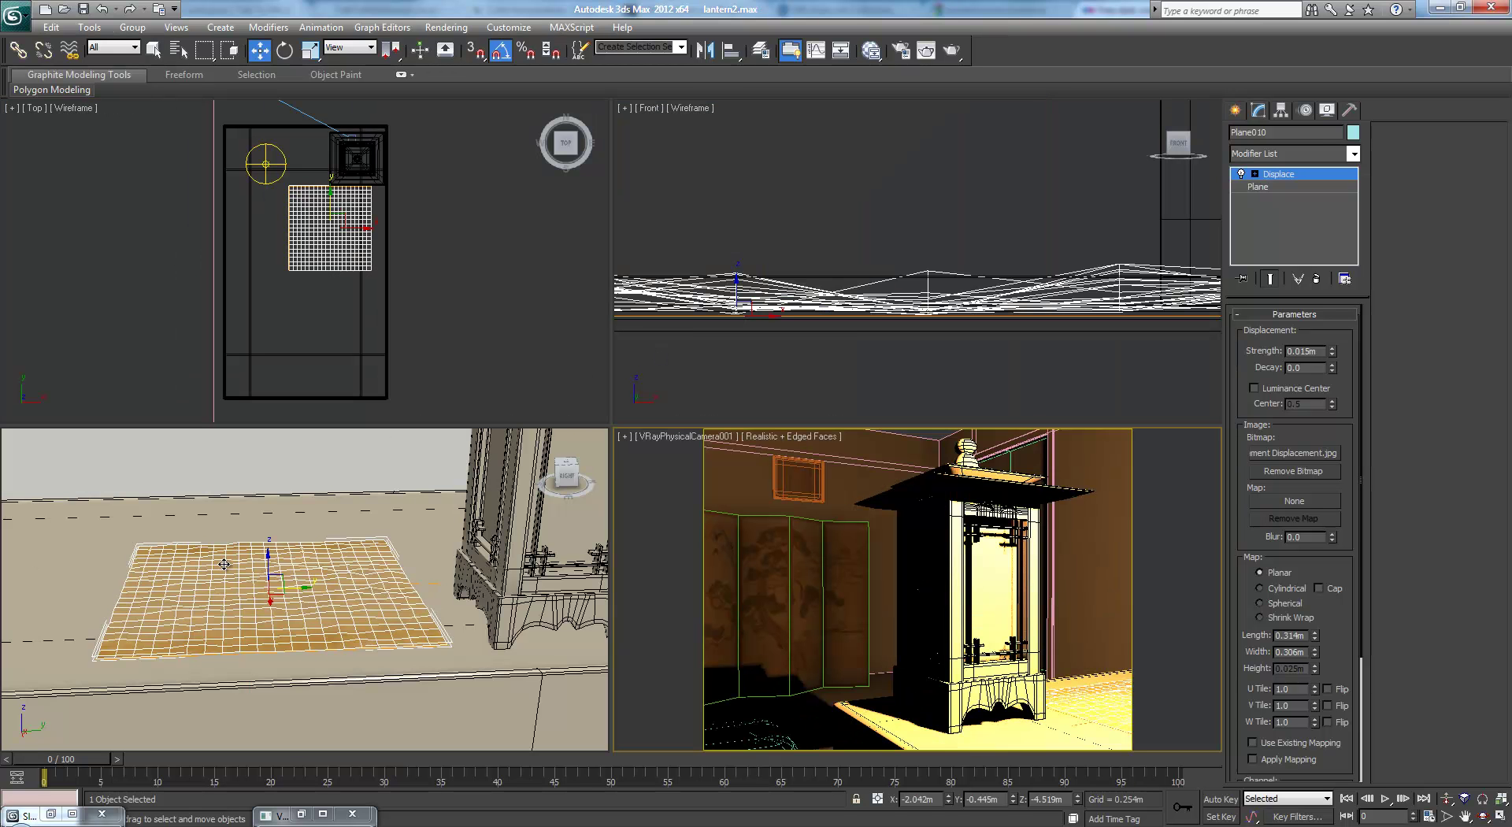
pyautogui.click(271, 564)
pyautogui.press('e')
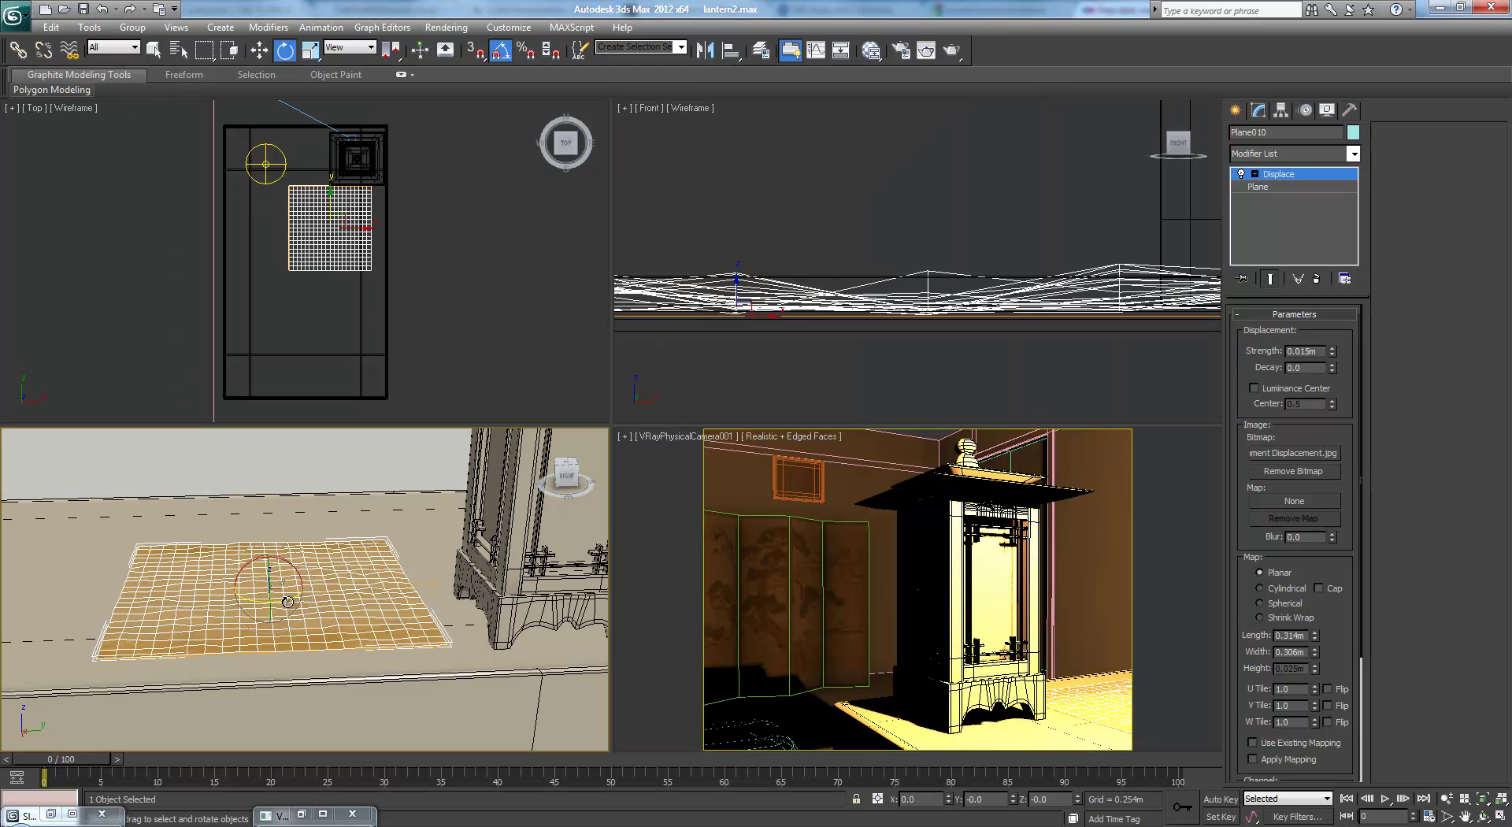
pyautogui.moveTo(287, 602); pyautogui.dragTo(283, 600)
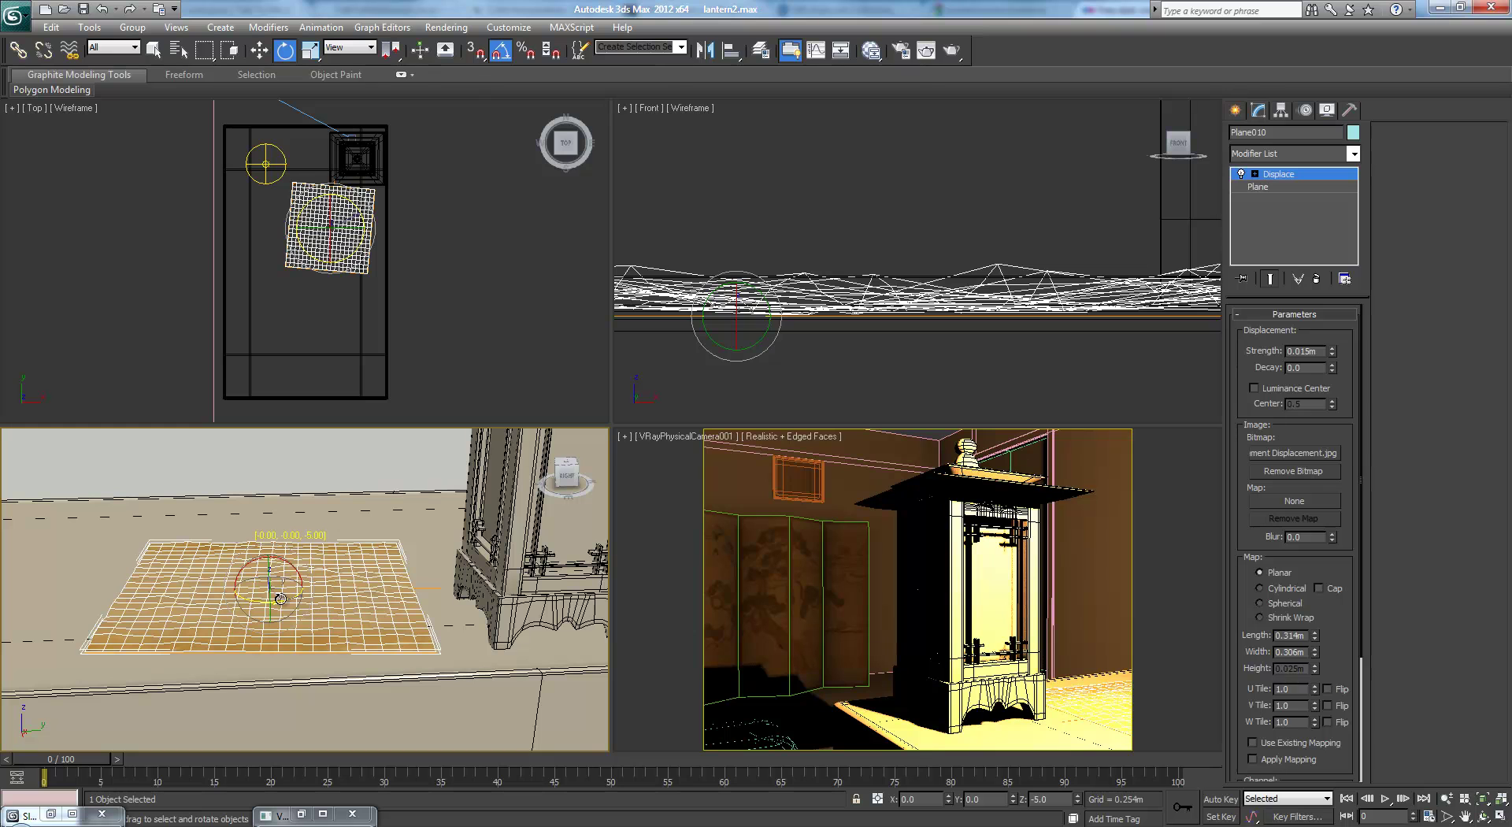
# Add an Edit Poly modifier between the parchment's base Plane and its Displace modifier, and enter Vertex level
pyautogui.scroll(3, 384, 276)
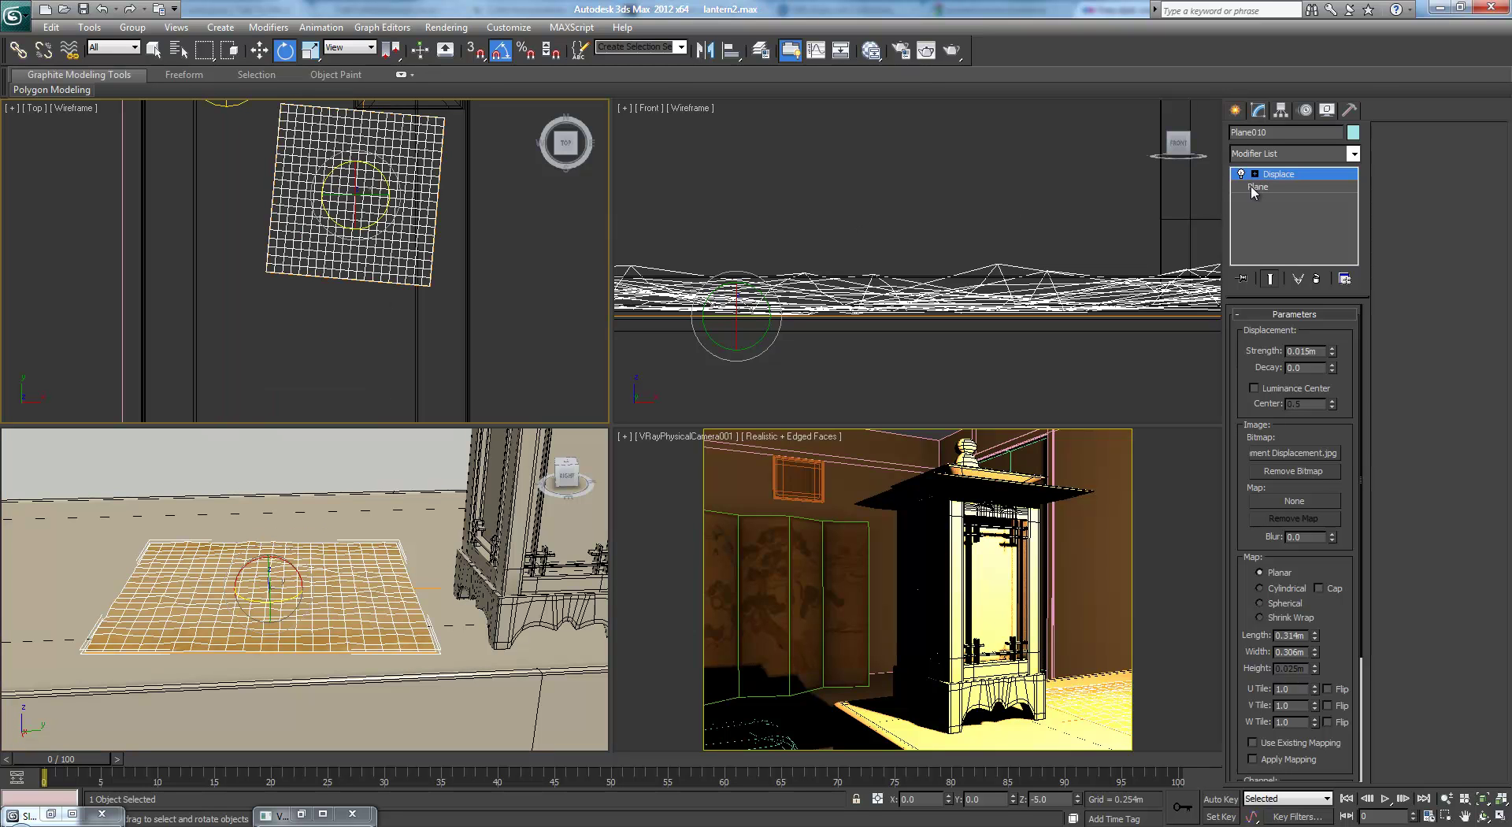
pyautogui.click(1354, 154)
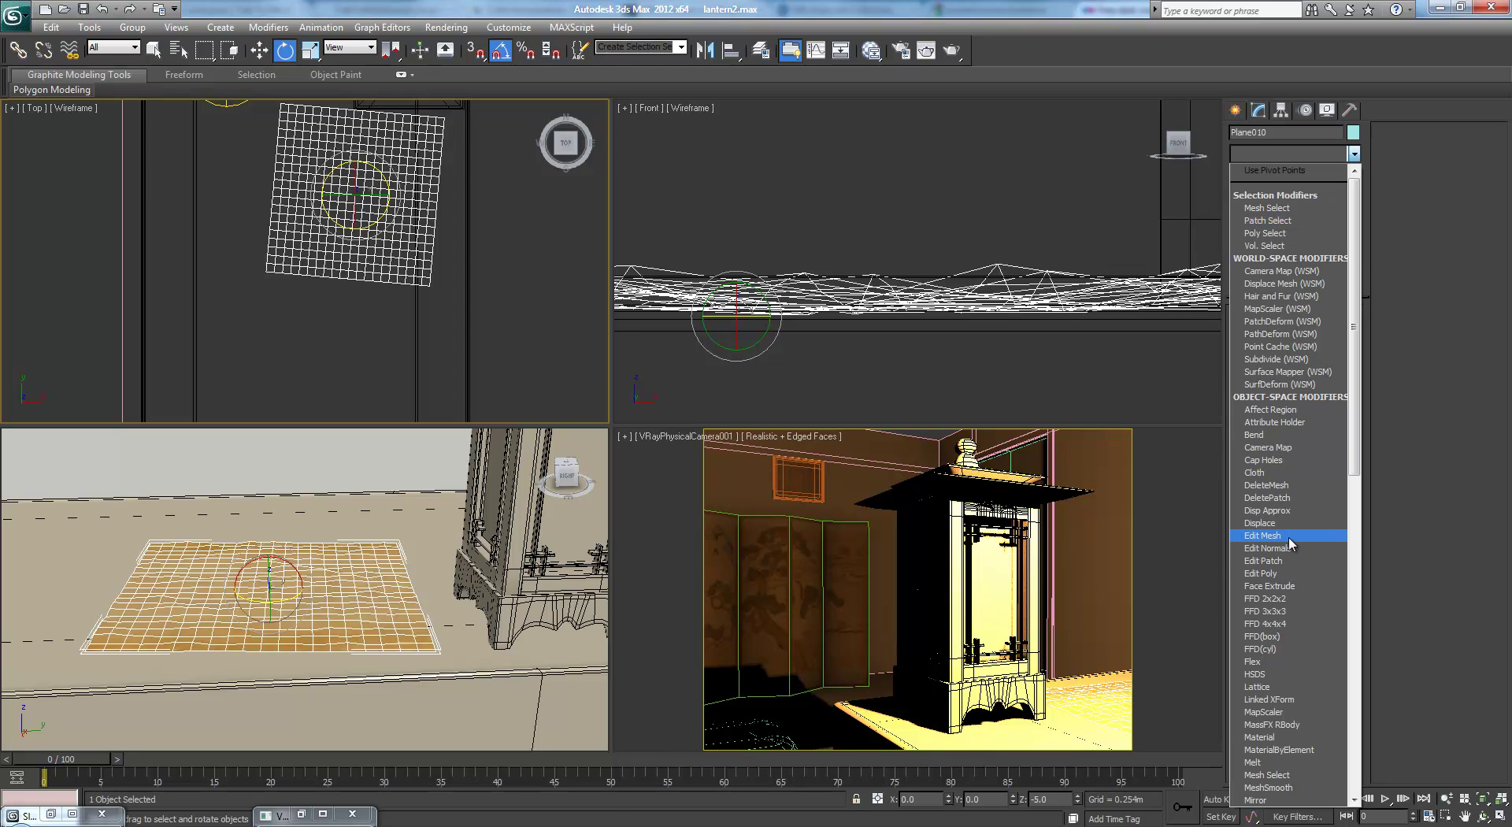
pyautogui.click(1288, 575)
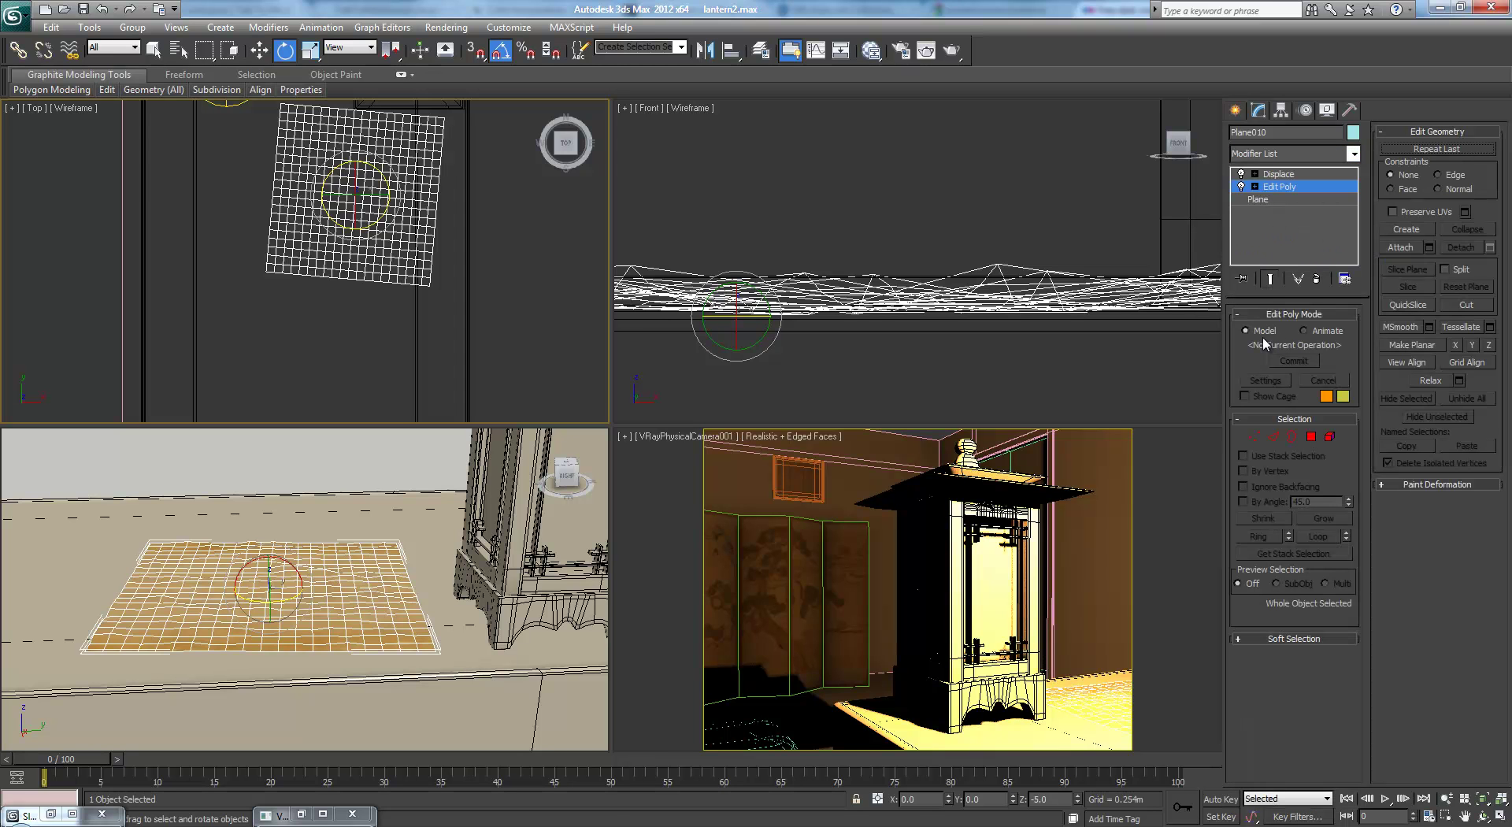
pyautogui.click(1254, 187)
pyautogui.click(1284, 200)
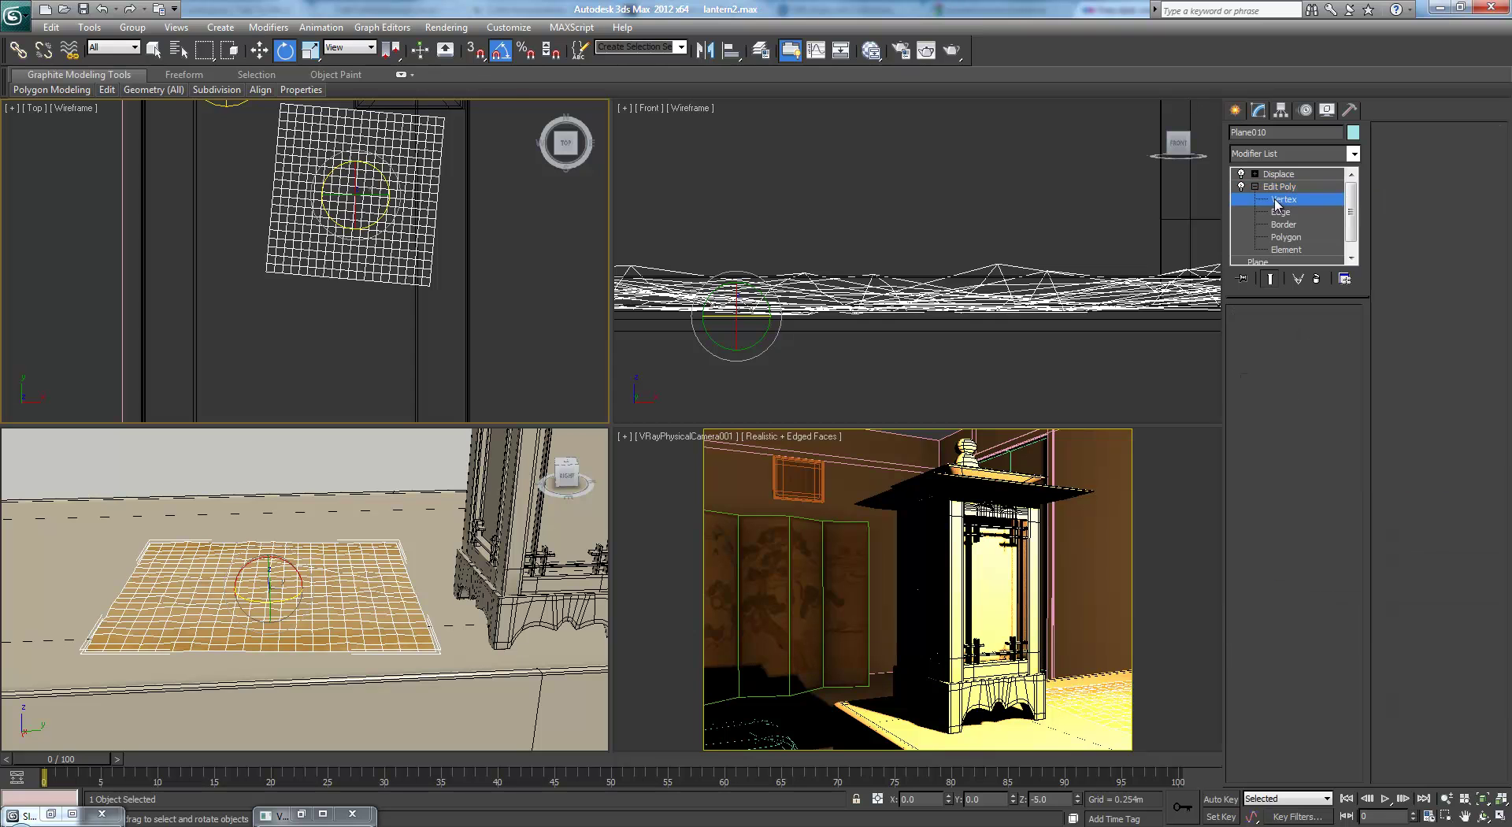
# Expand the Soft Selection settings for the parchment's vertices and enable Use Soft Selection
pyautogui.scroll(5, 424, 270)
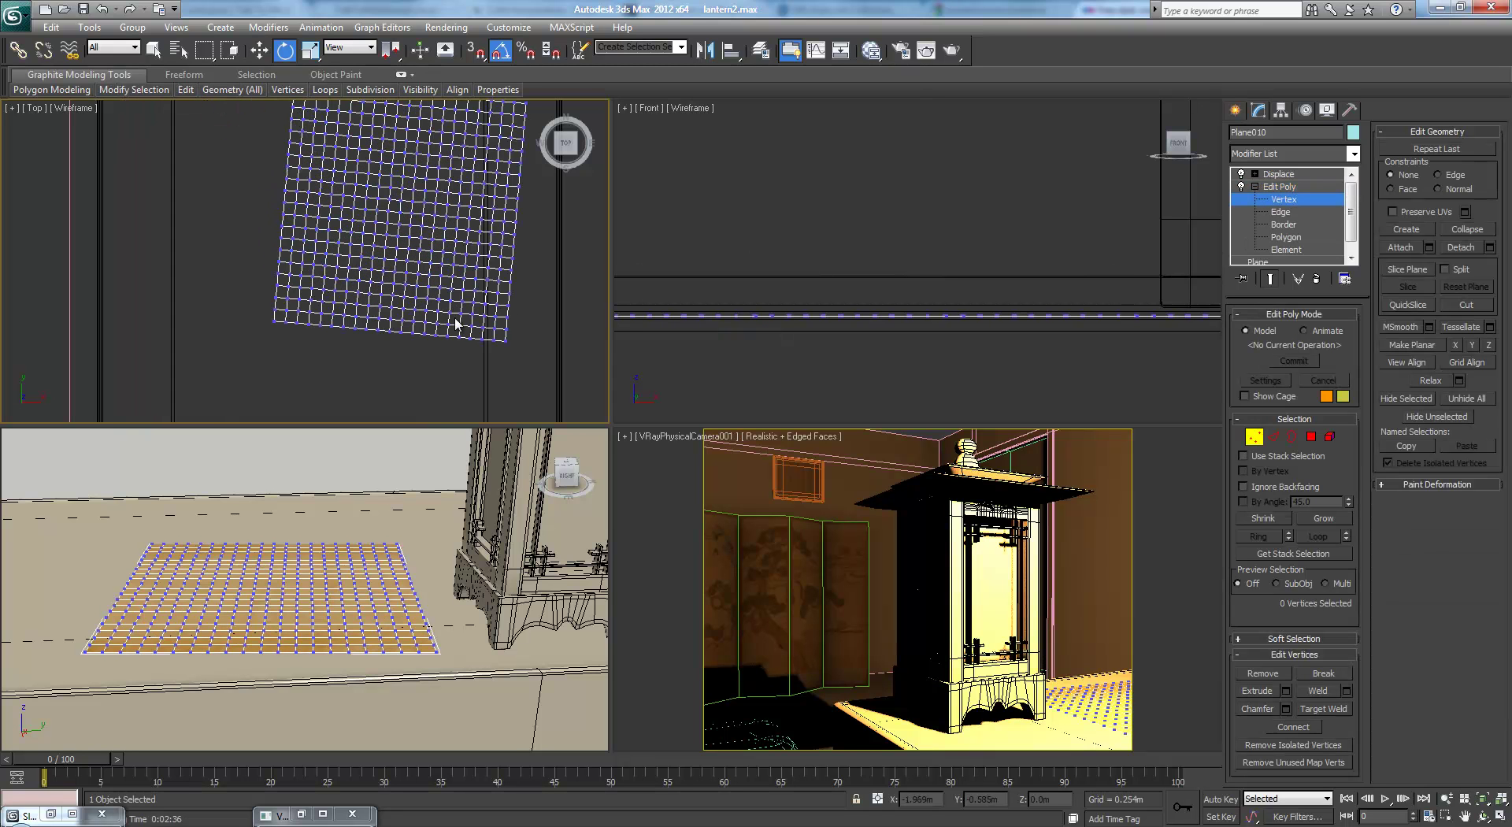
pyautogui.click(1319, 638)
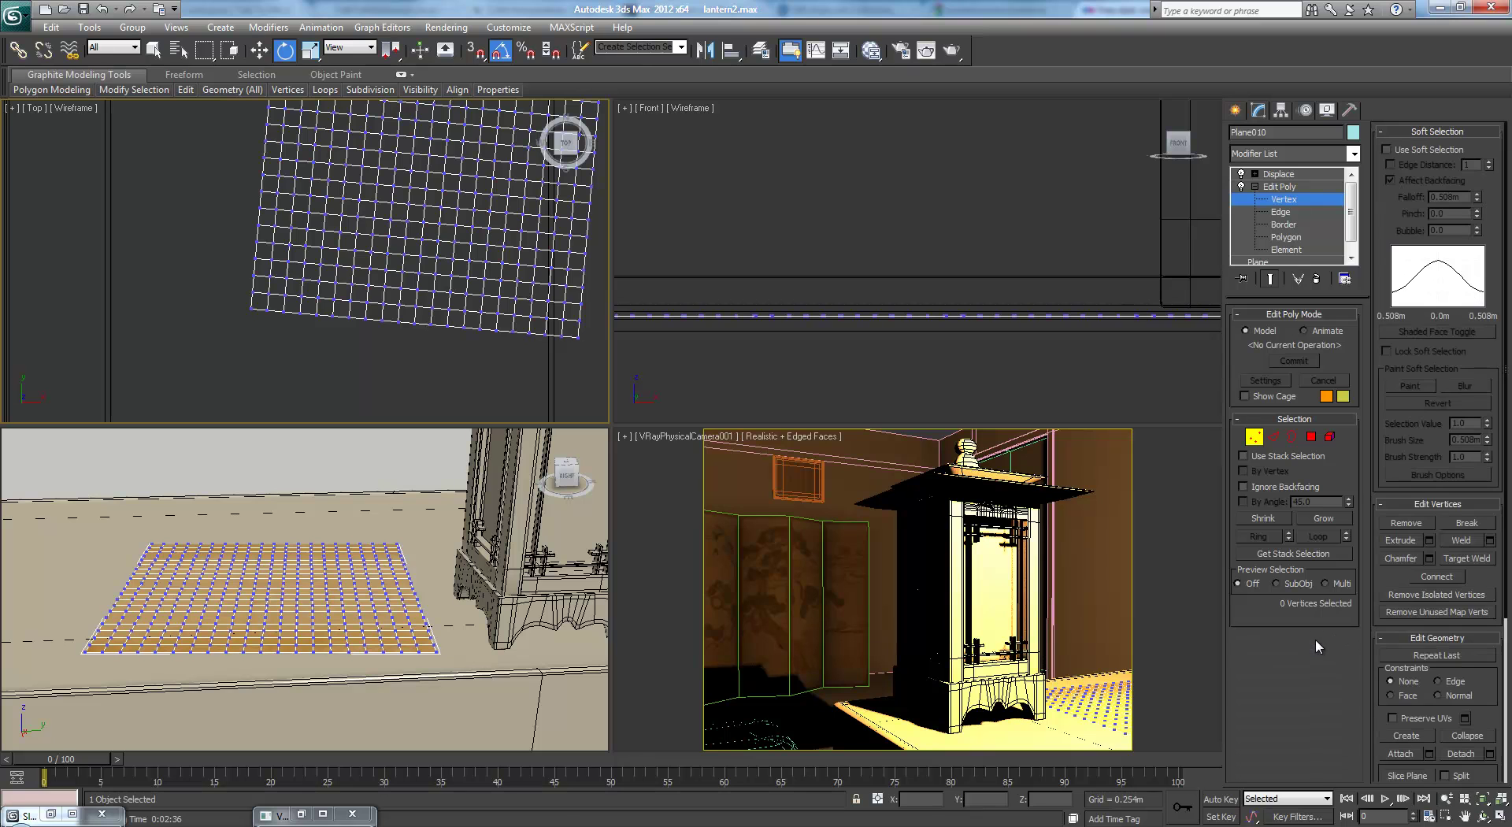
pyautogui.click(1387, 150)
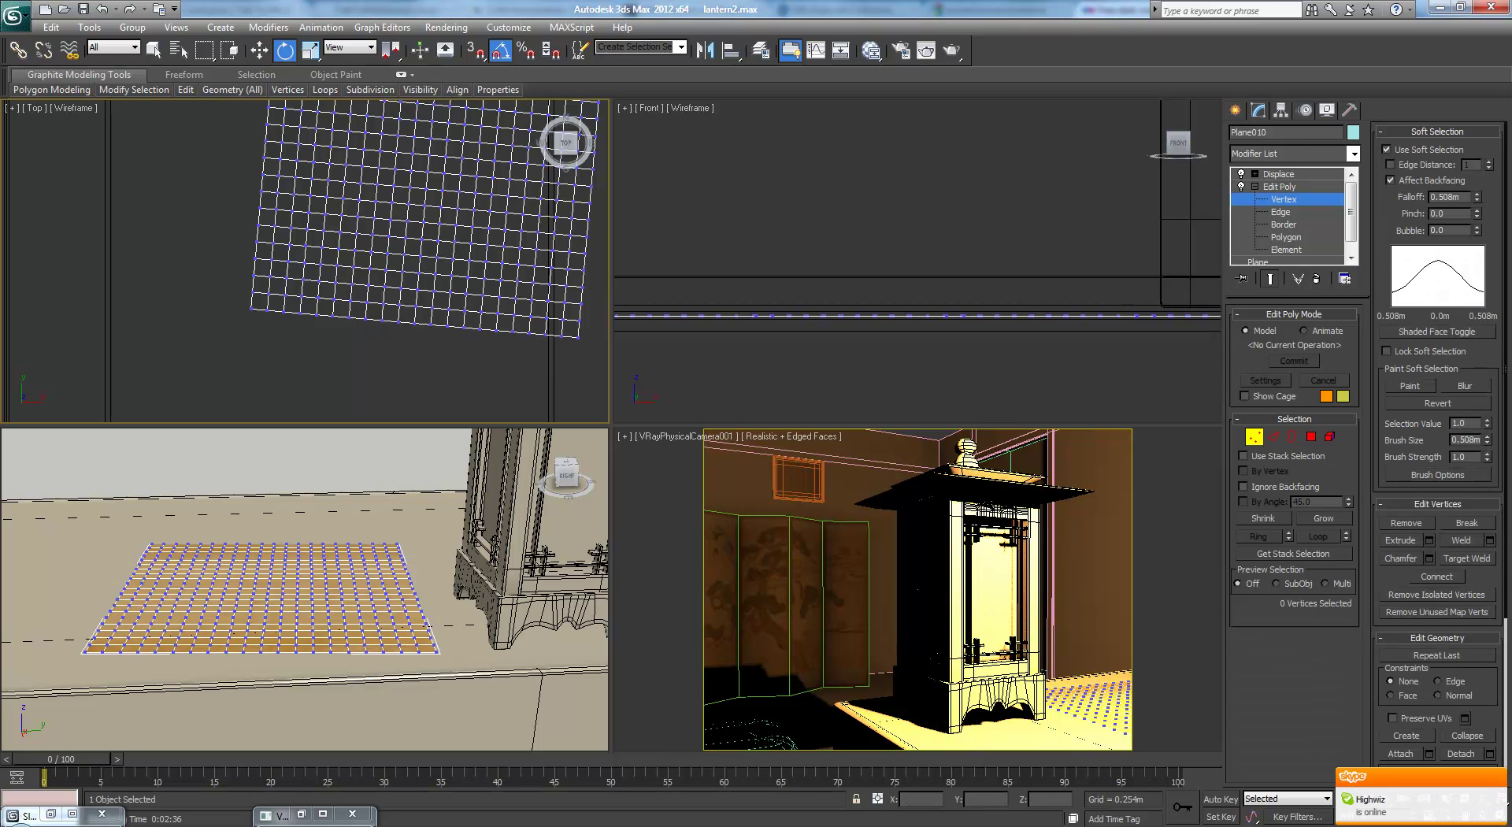